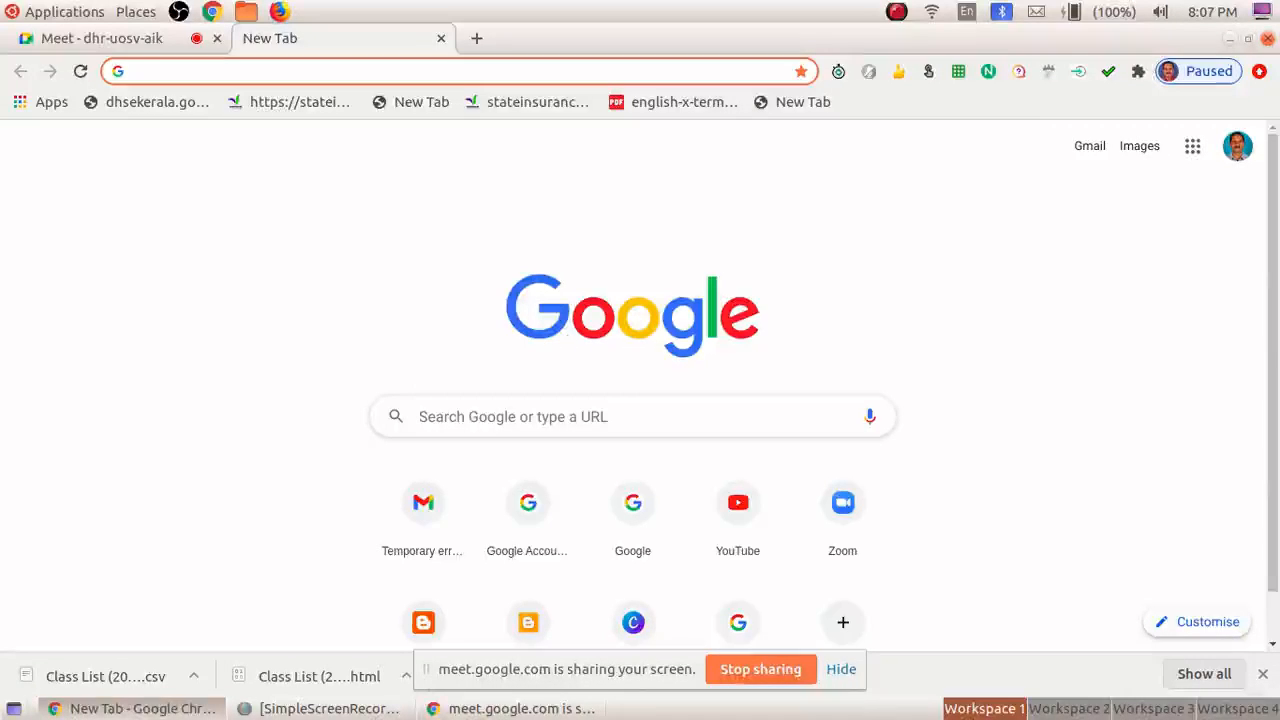
- Search the web for google forms and go through its product page to the personal Google Forms home page
left_click(300, 71)
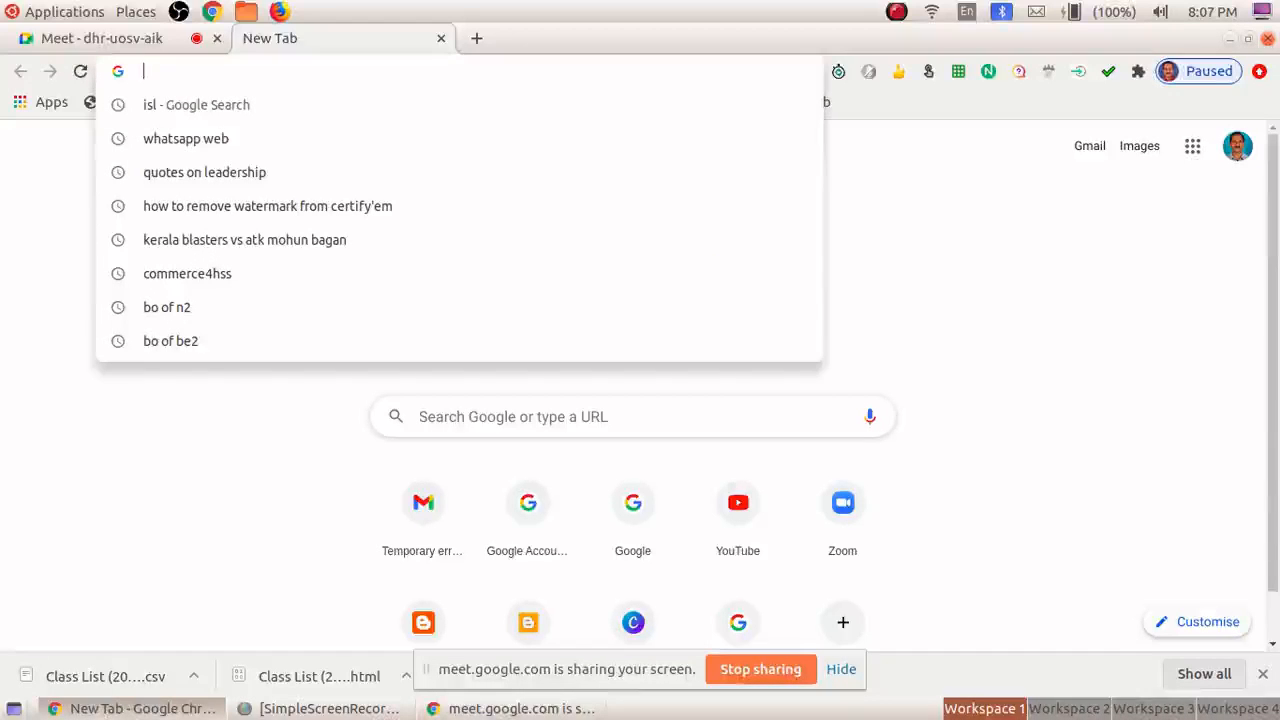
type("g")
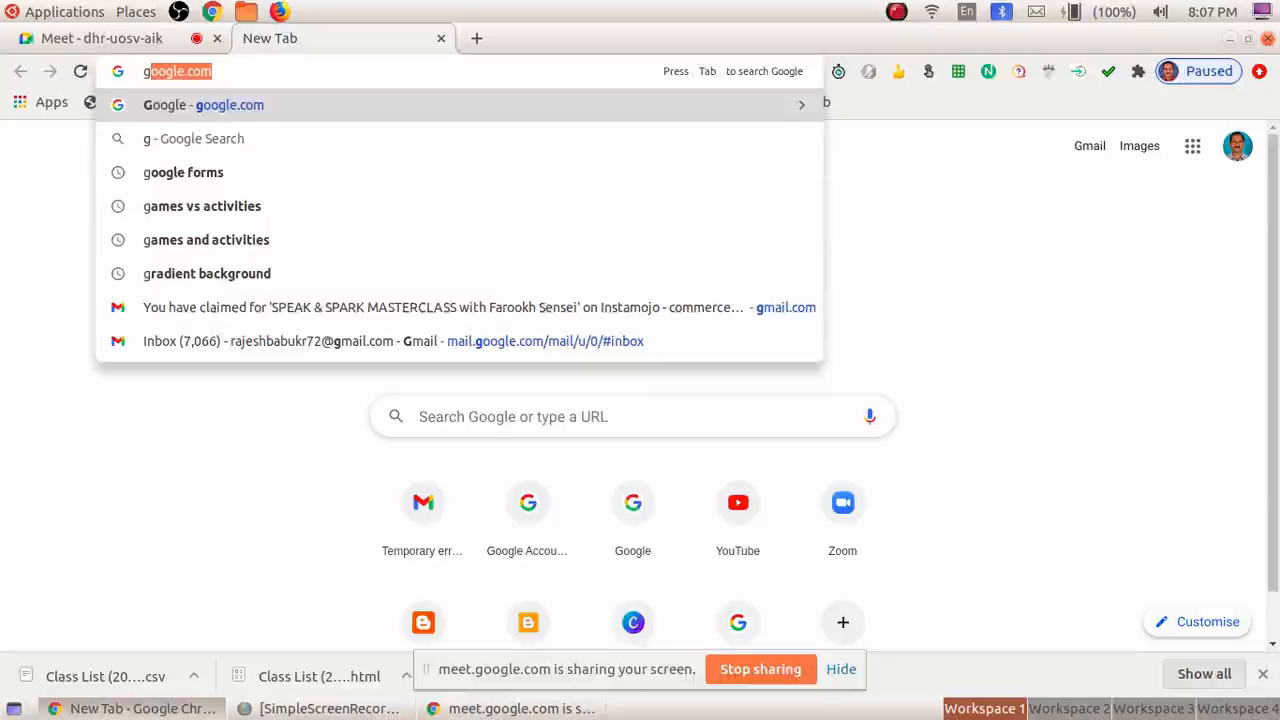
type("o")
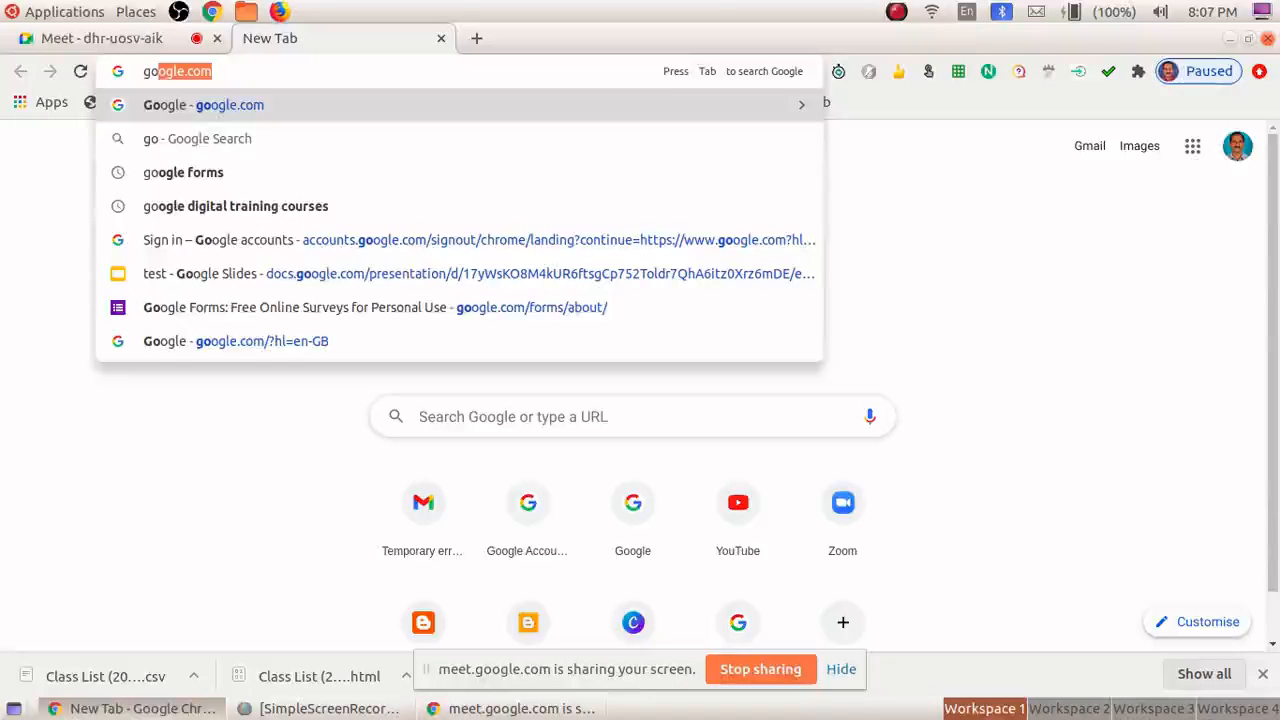
left_click(435, 172)
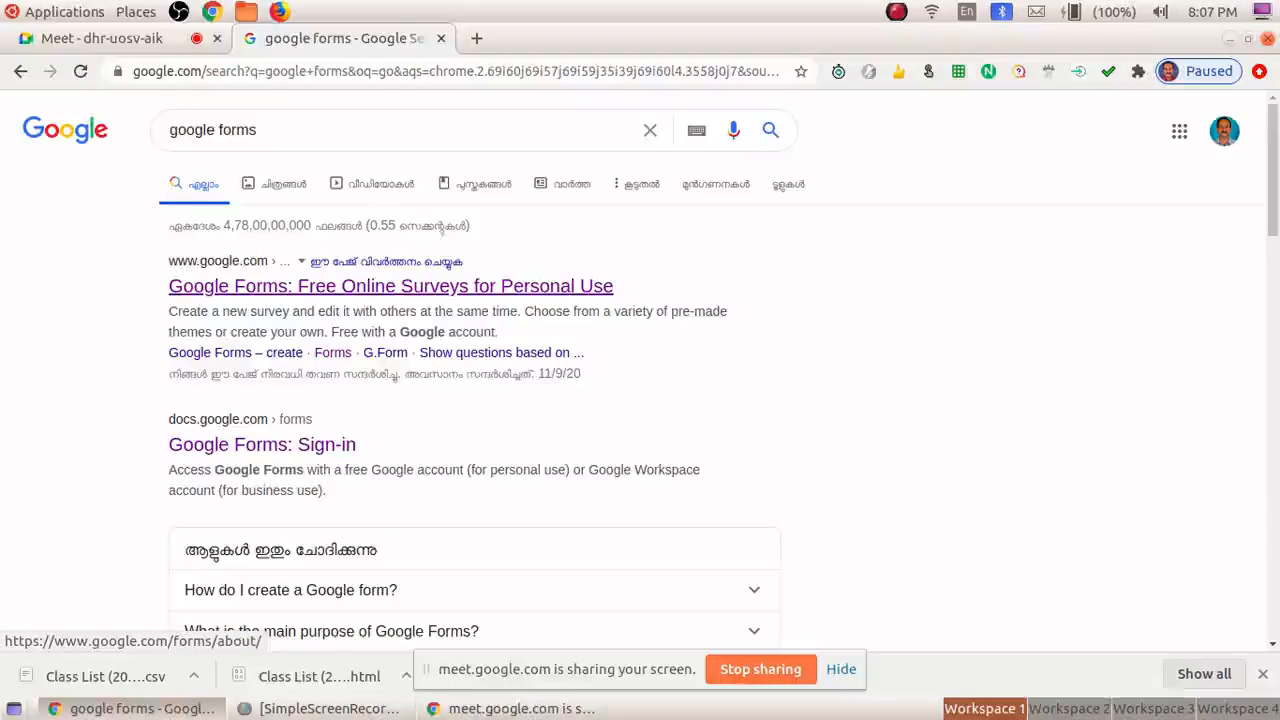
left_click(390, 286)
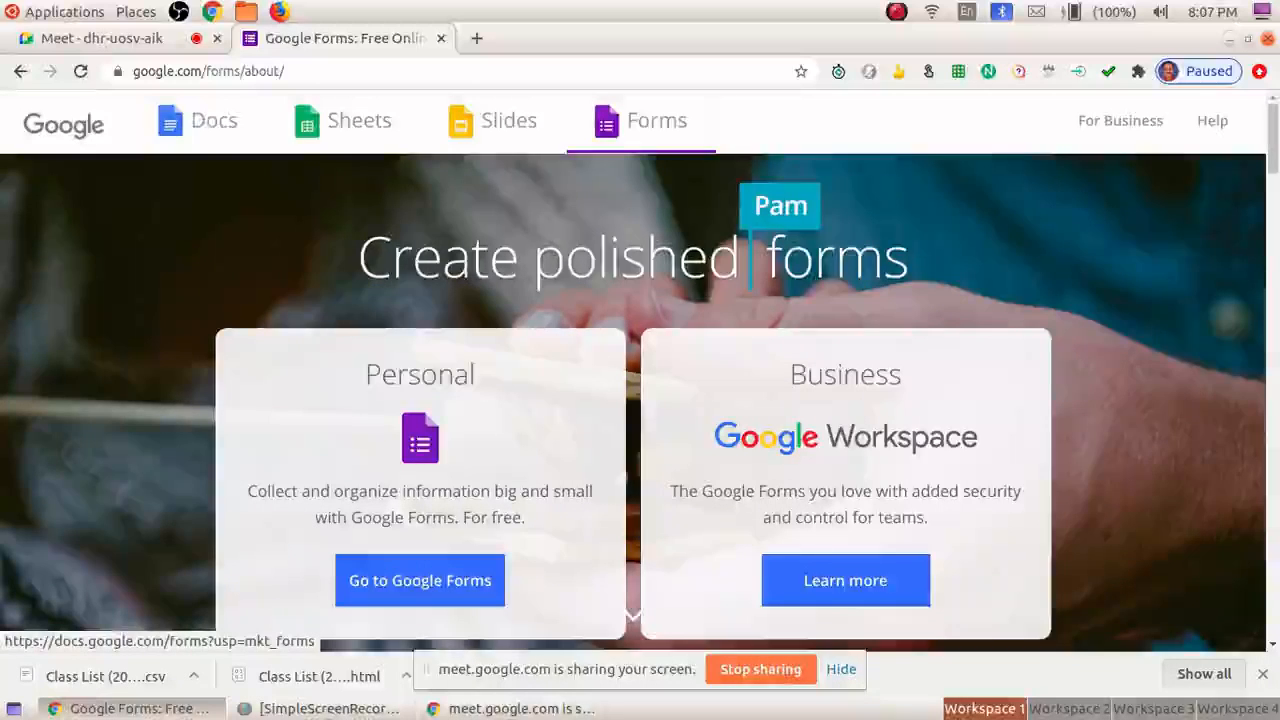
left_click(420, 580)
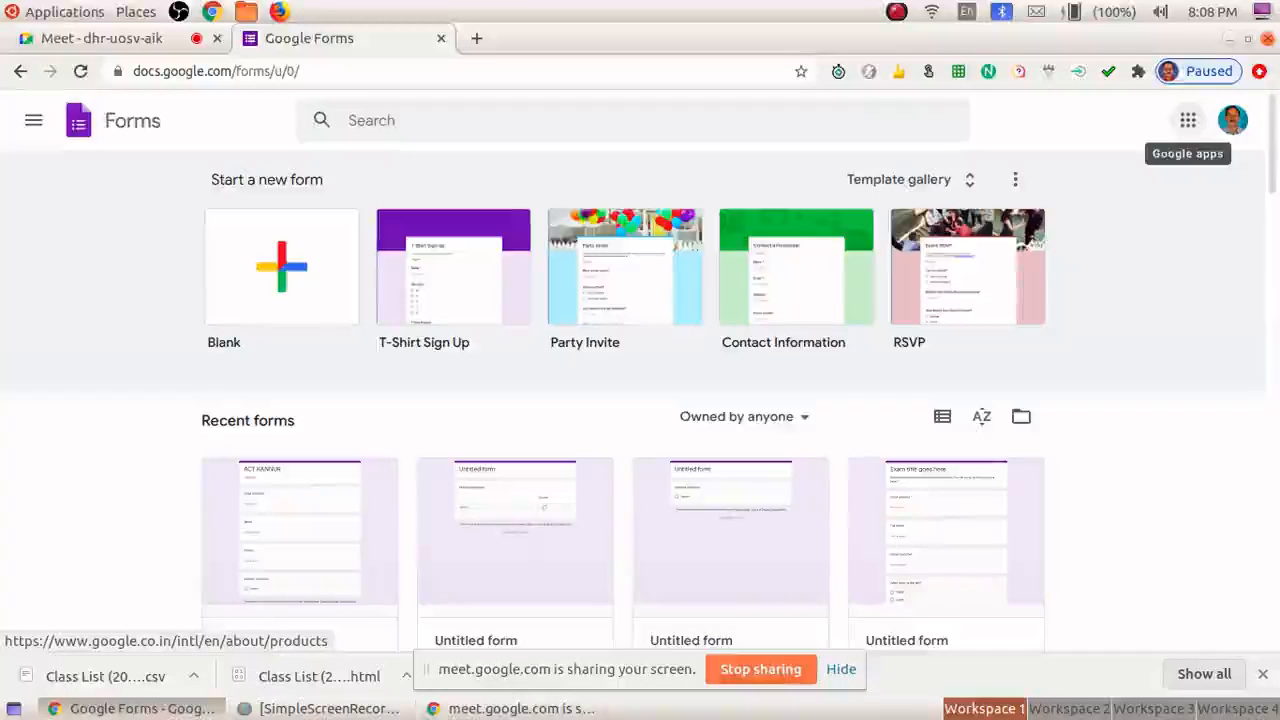
- Look through the list of Google apps and the Forms main menu to see which services are offered
left_click(1188, 120)
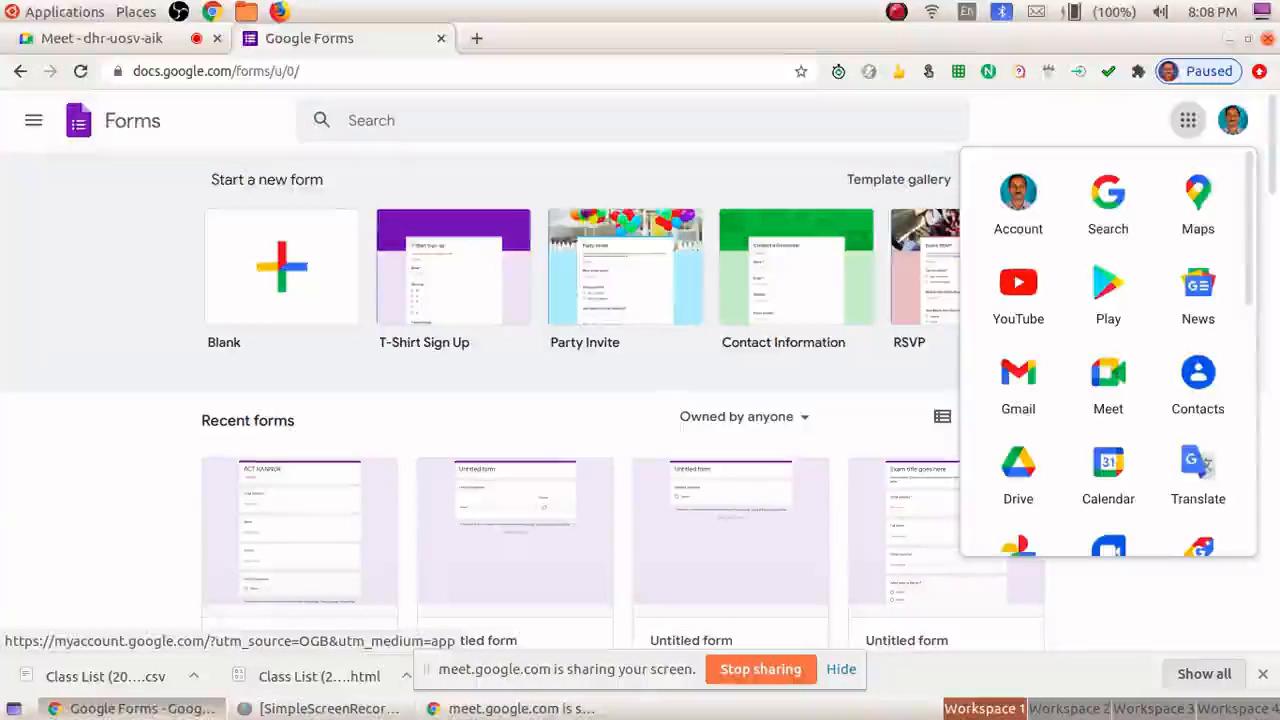
key("Escape")
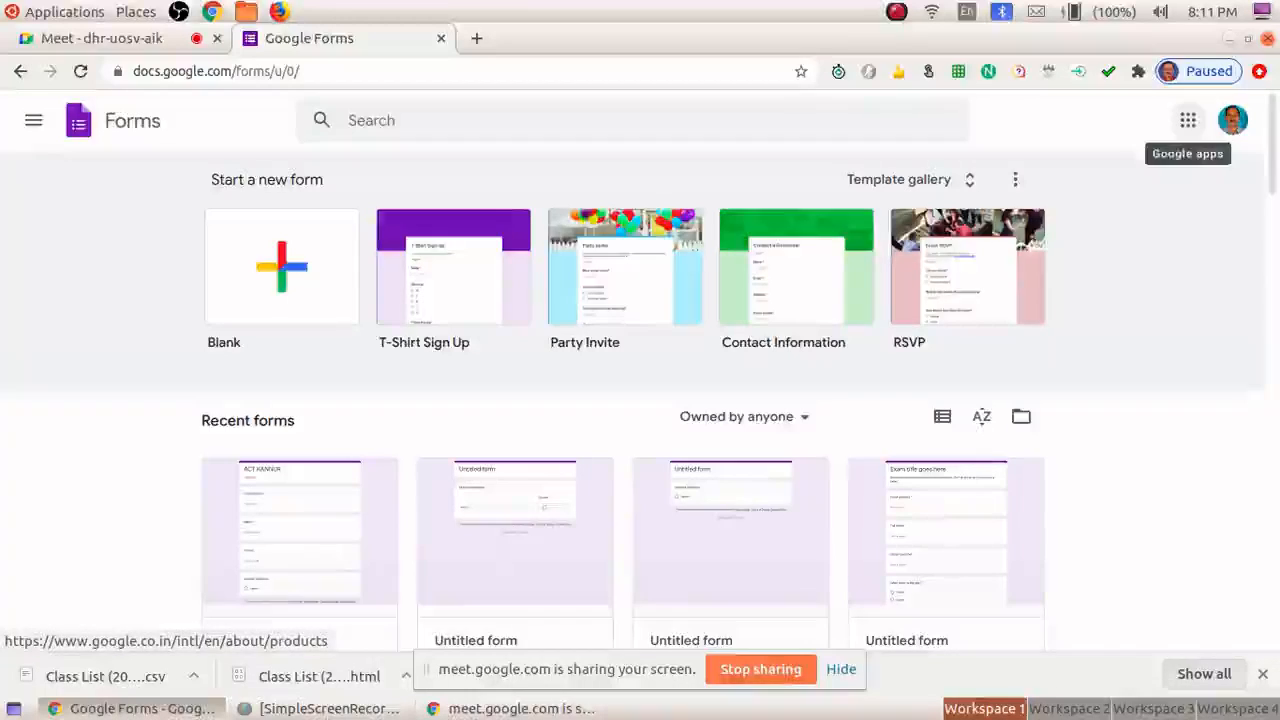
left_click(1188, 120)
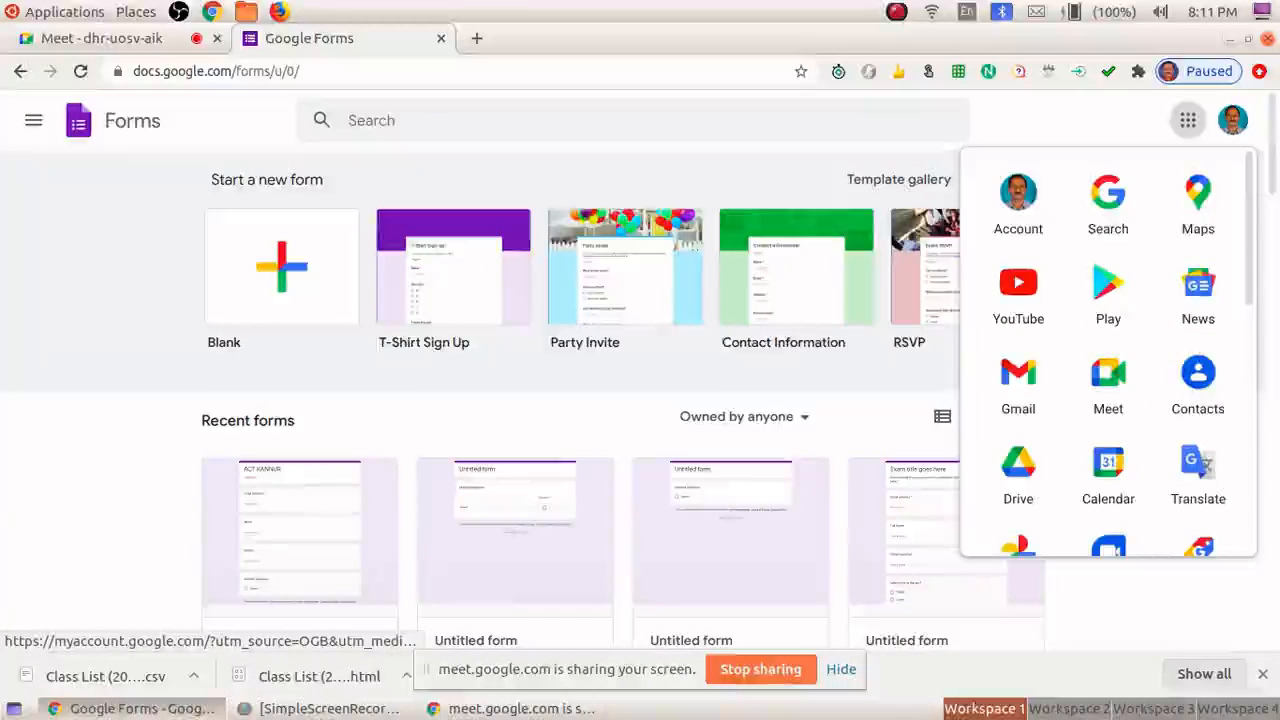
scroll(1004, 150, "down", 5)
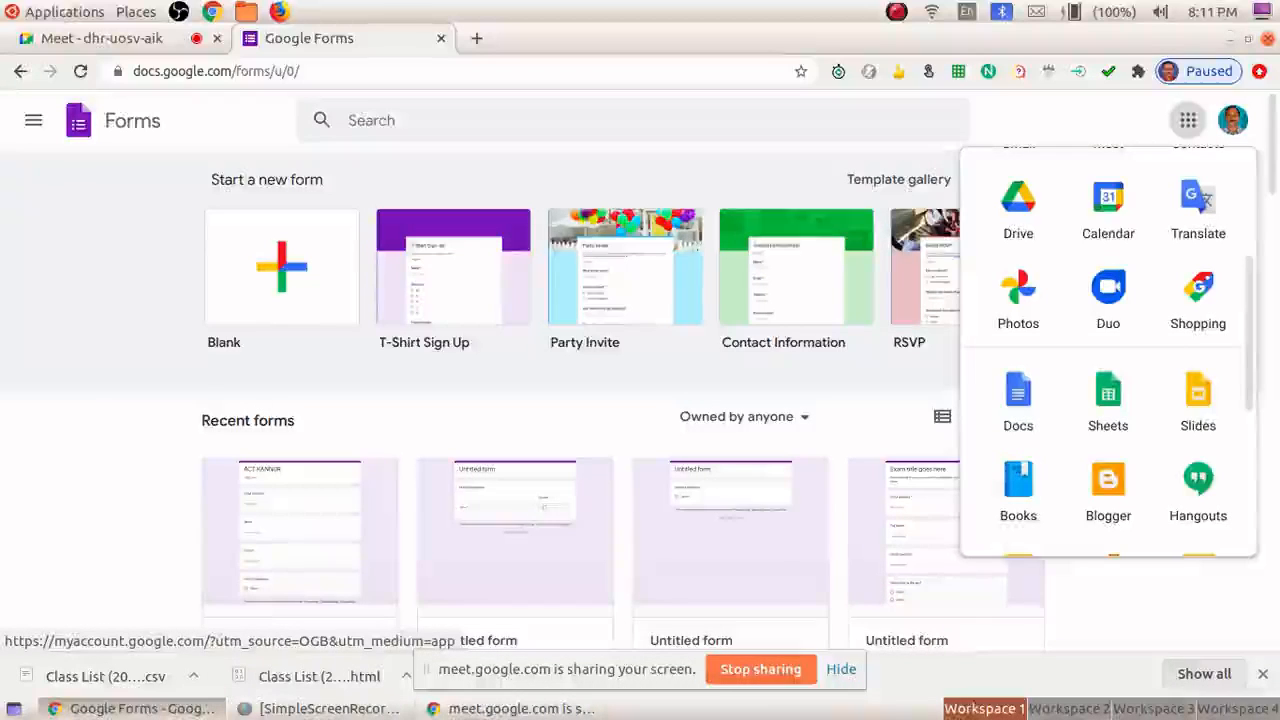
left_click(33, 122)
left_click(33, 122)
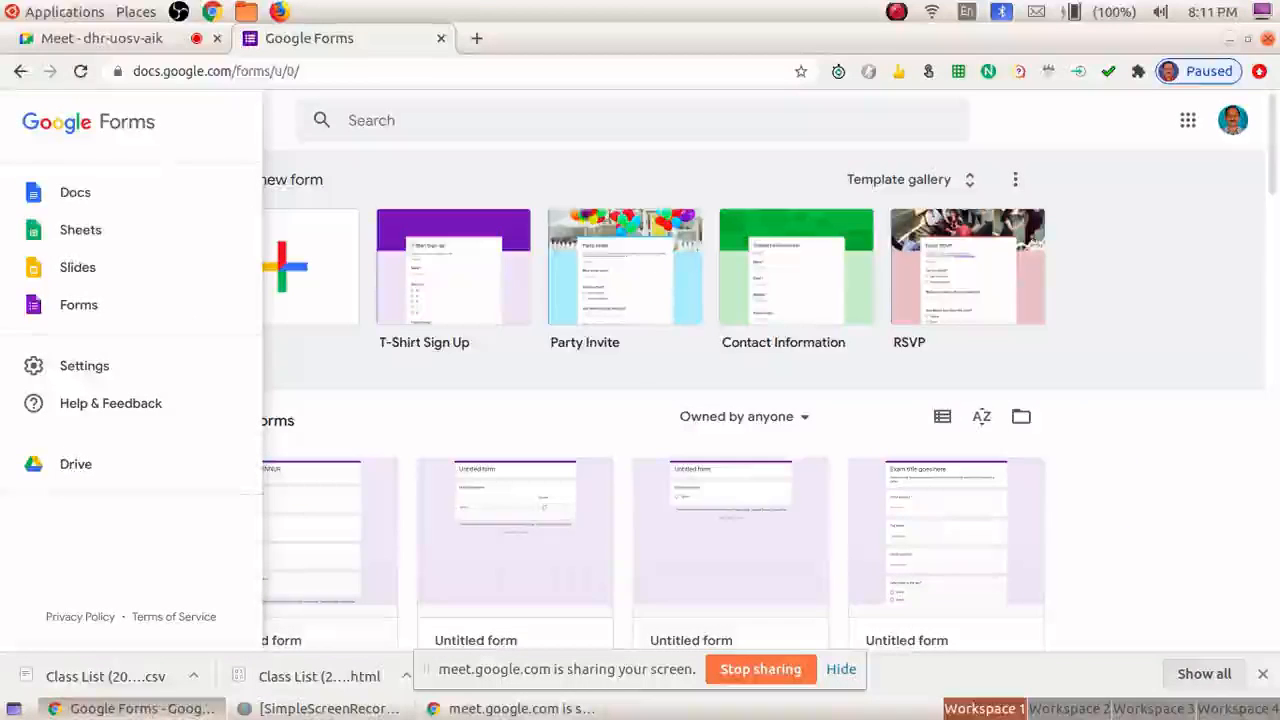
key("Escape")
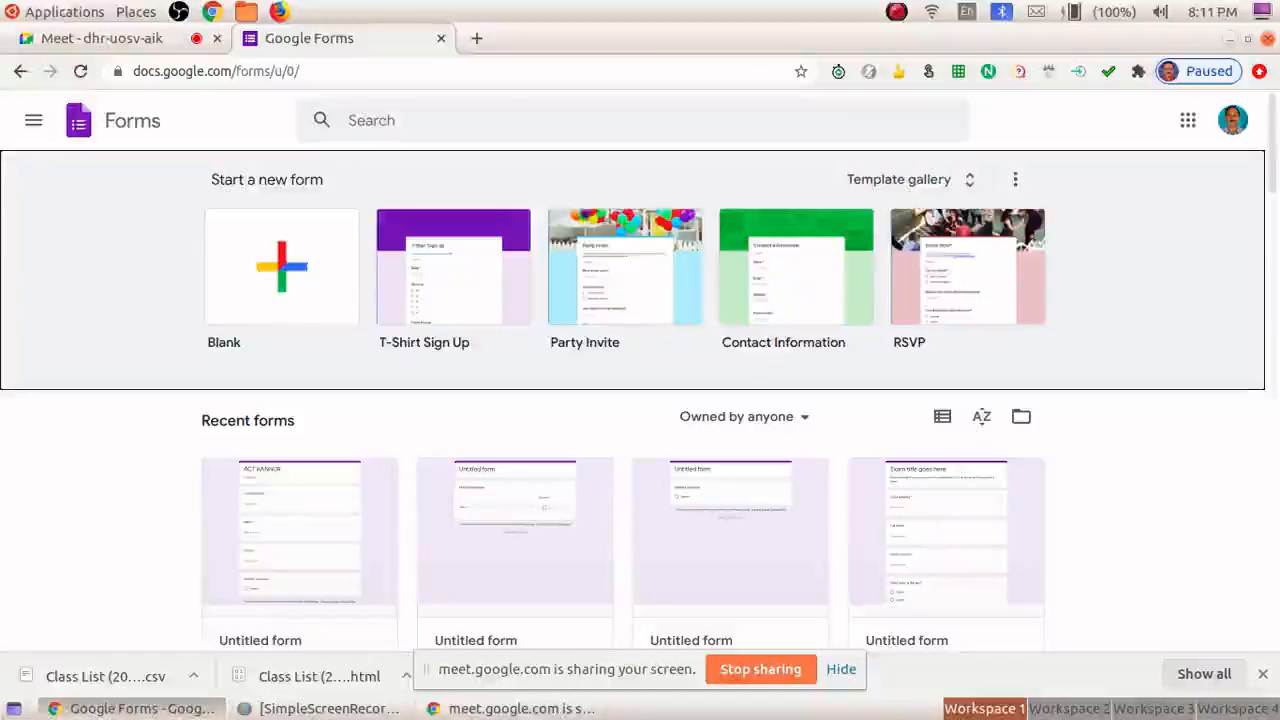
- Reach the Forms home page by way of Google Docs in an extra tab, and close that tab
left_click(1188, 120)
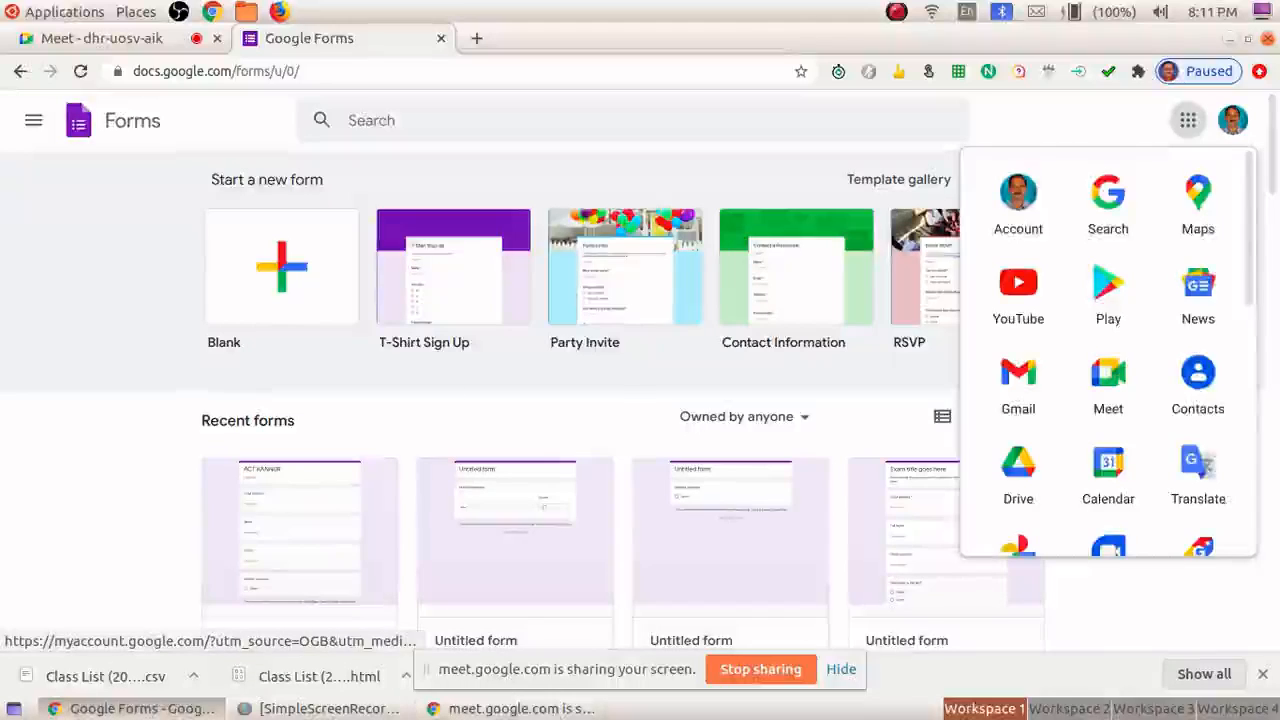
scroll(1018, 200, "down", 4)
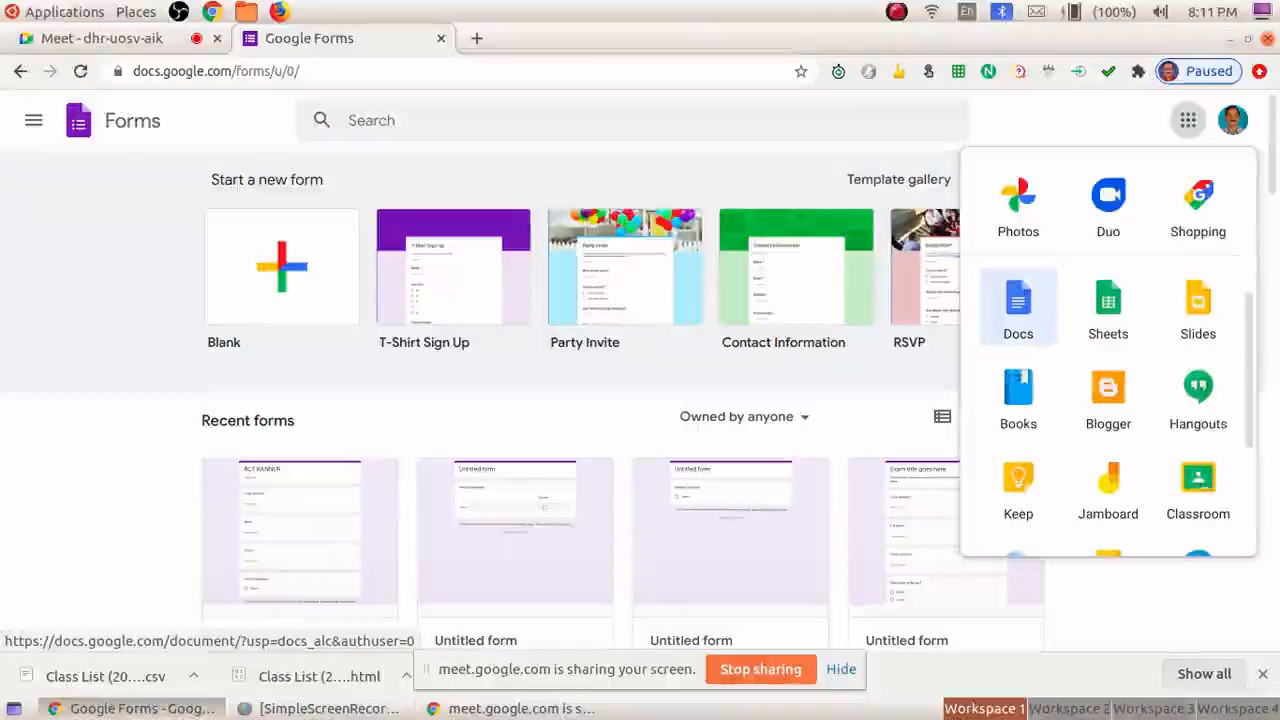
left_click(1018, 305)
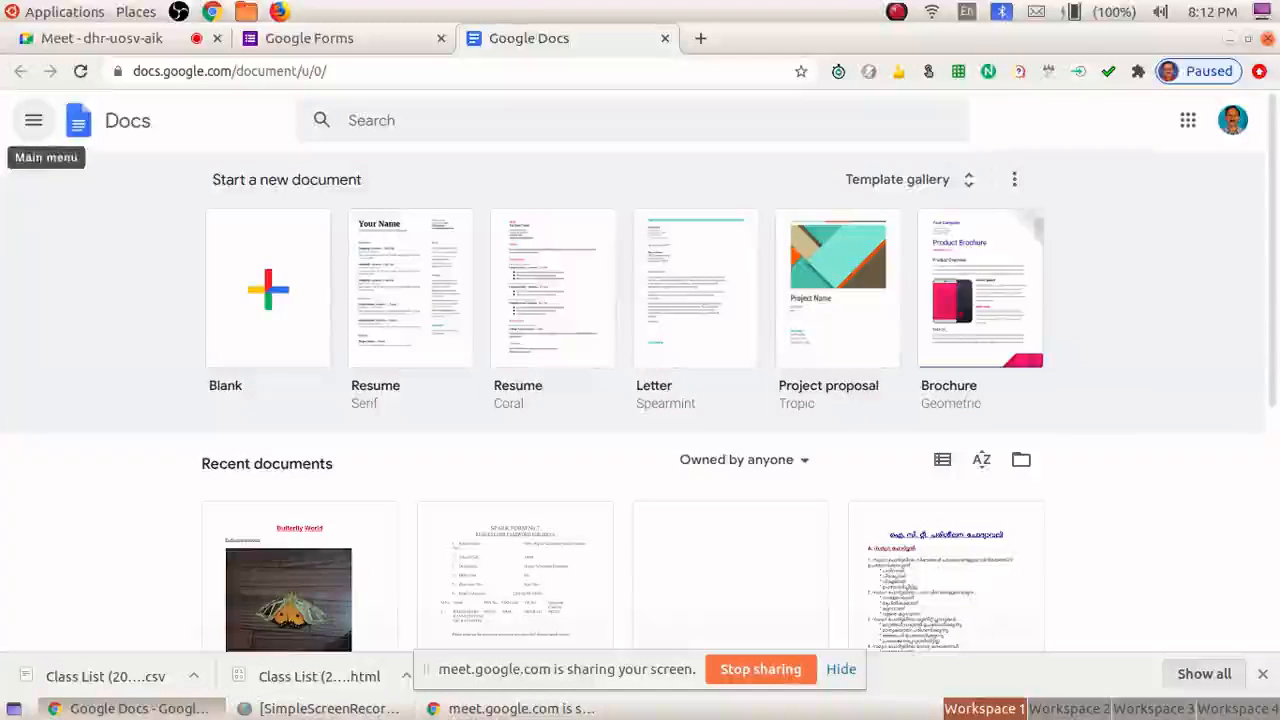
left_click(33, 120)
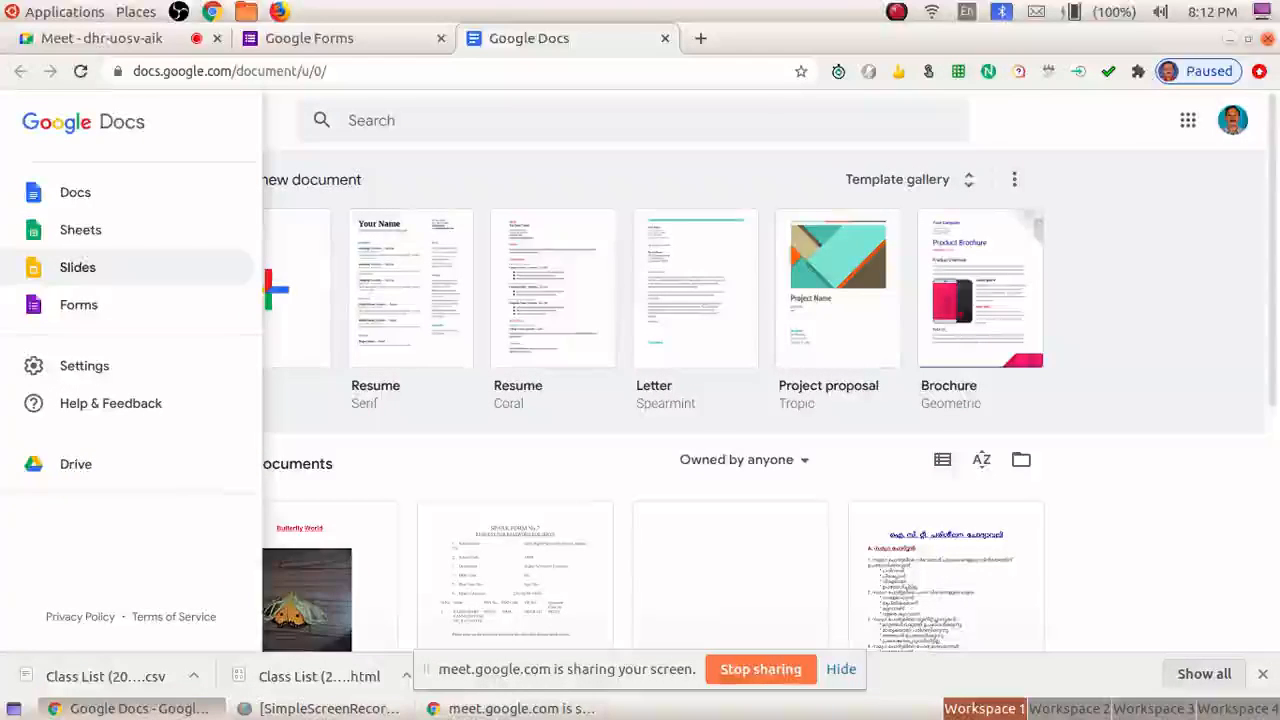
left_click(648, 380)
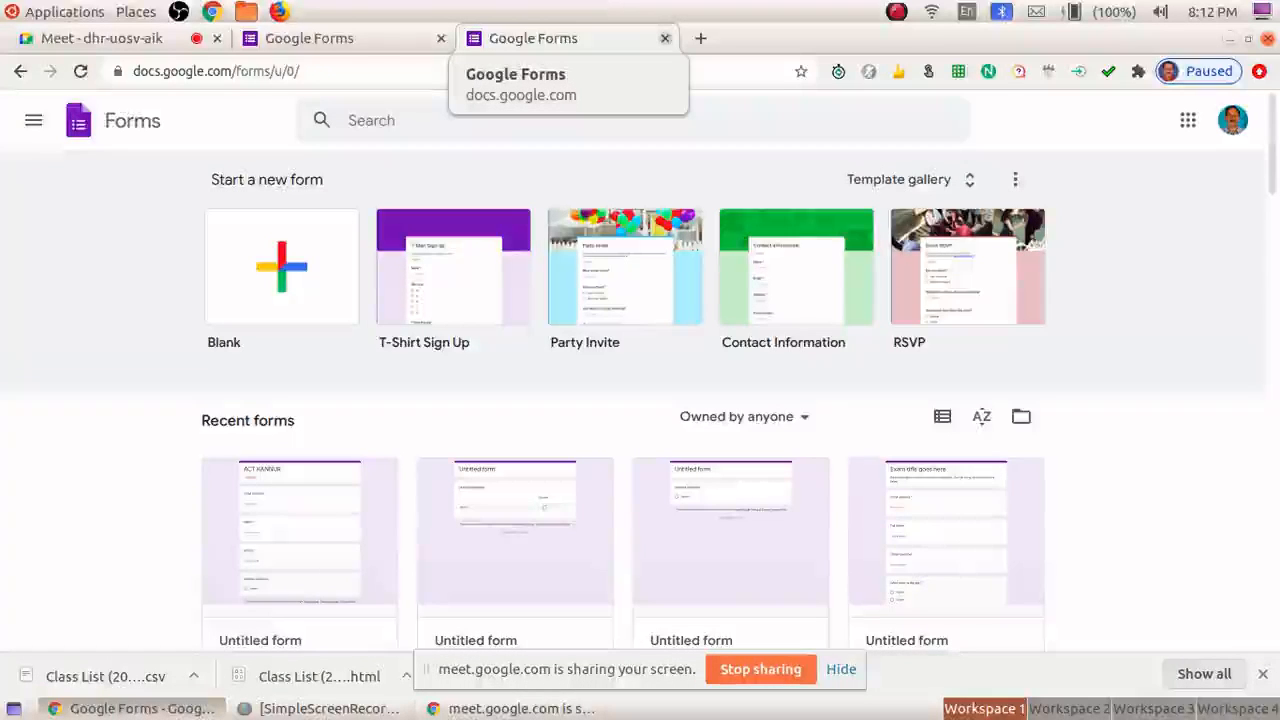
left_click(665, 38)
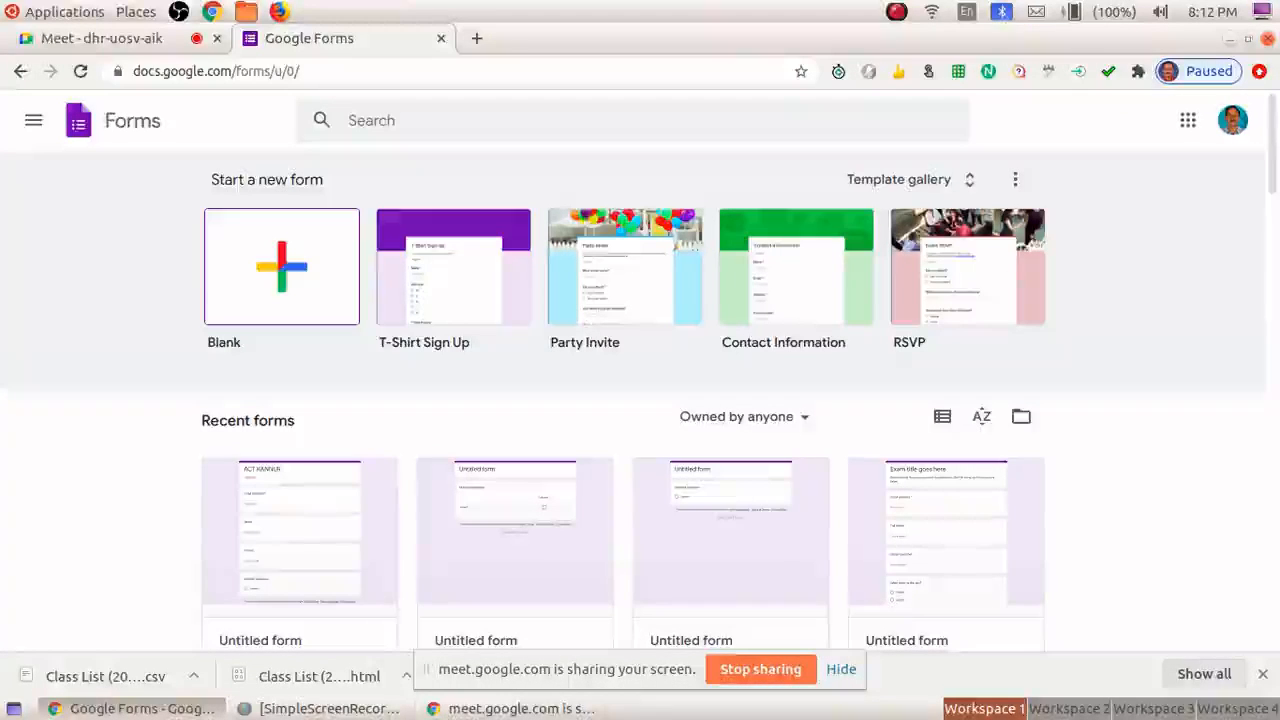
- Create a blank form titled "Accountancy Test" with the description "Chapter 1"
left_click(281, 266)
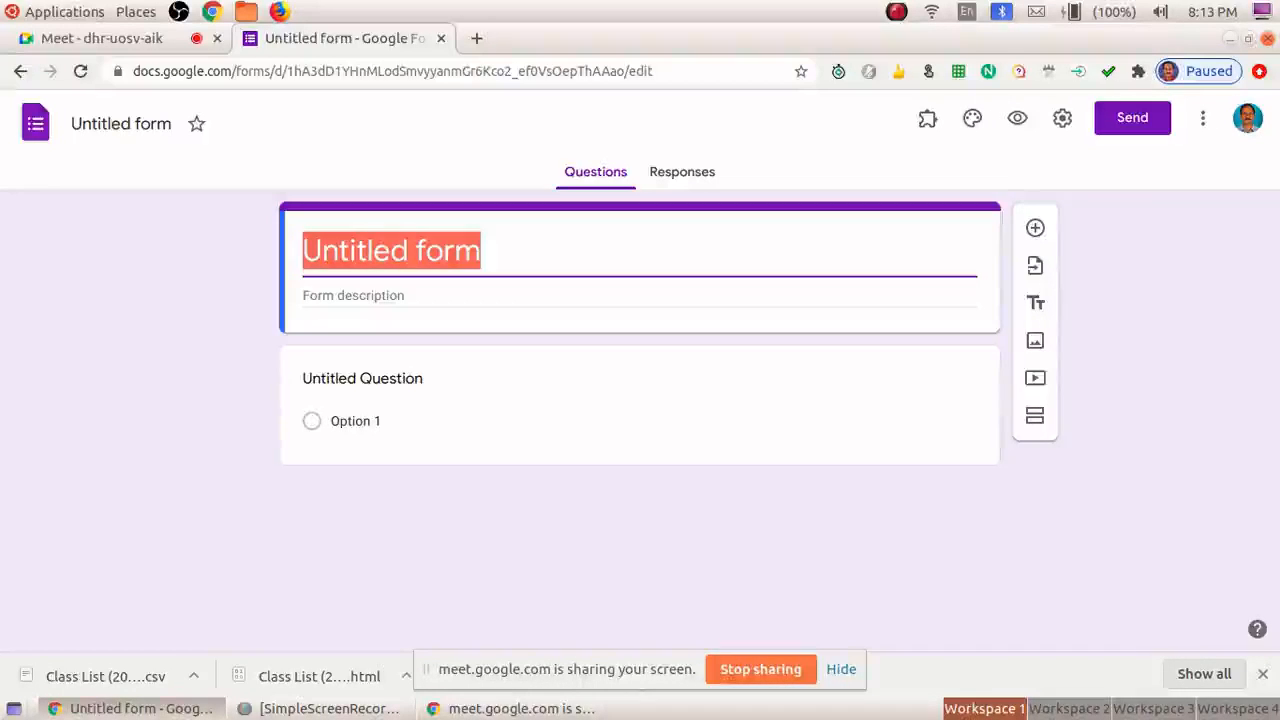
type("Accountanc")
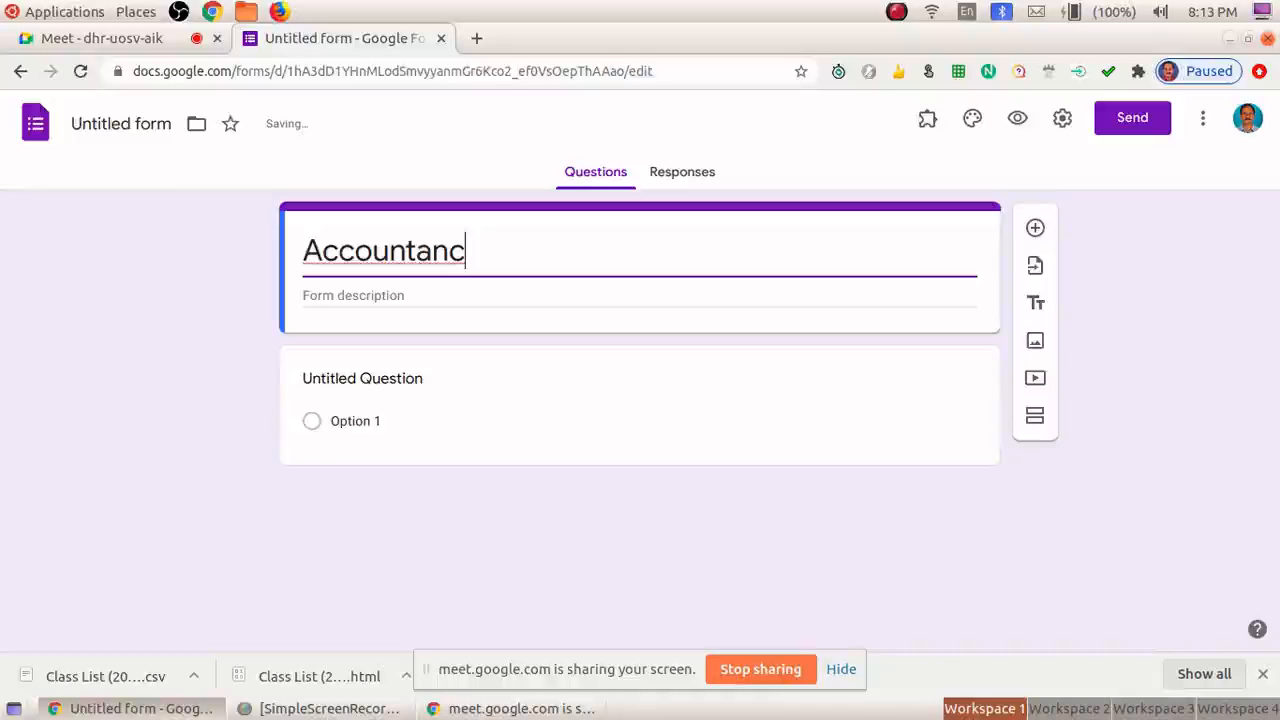
type("y Test")
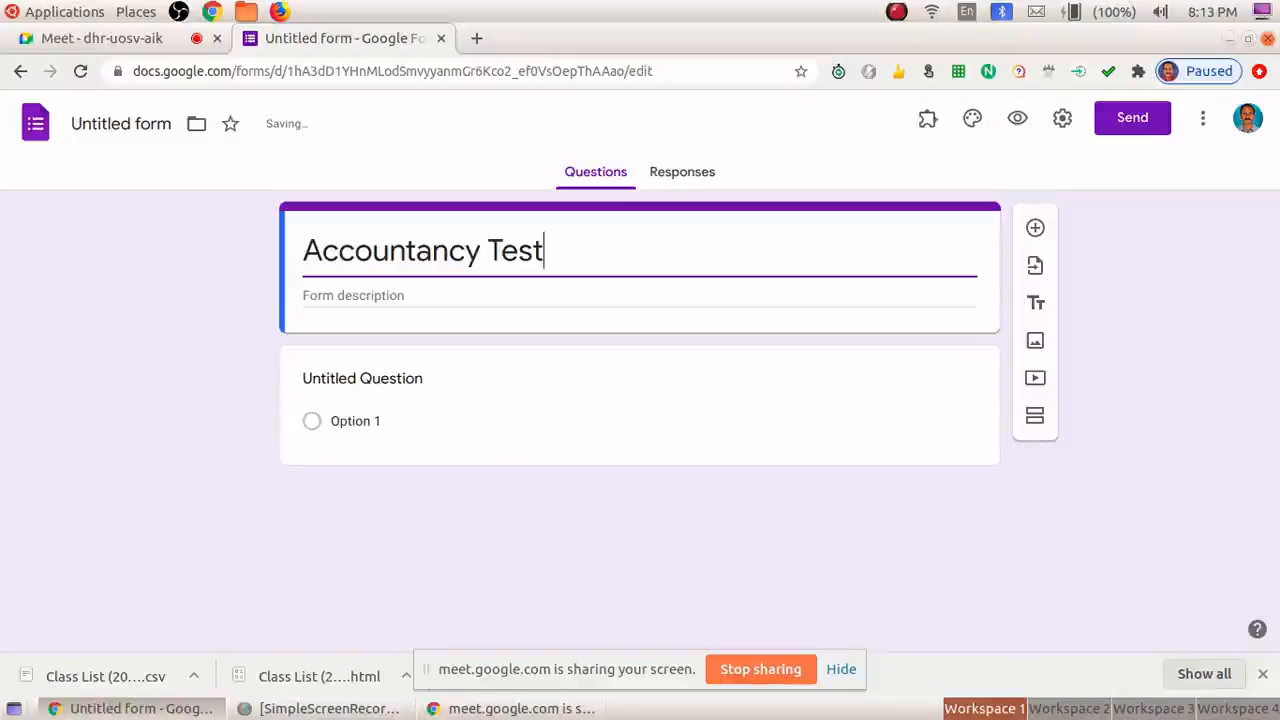
key("Tab")
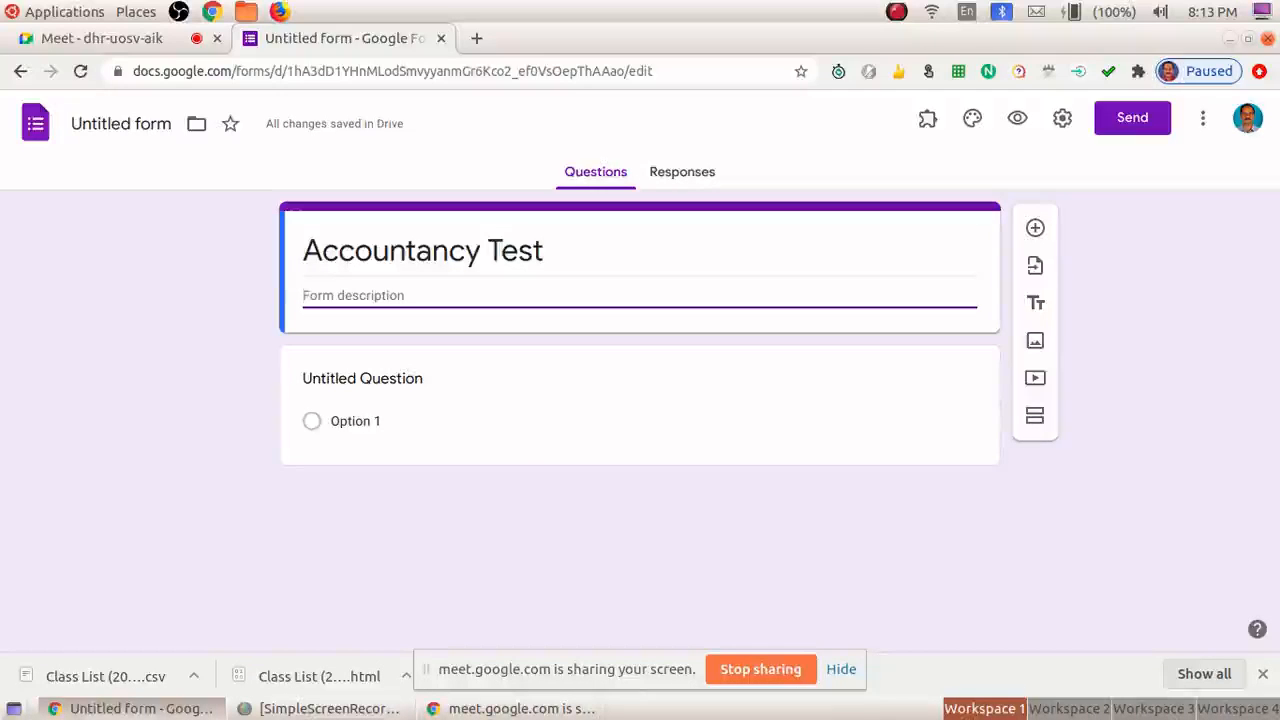
type("Chapter 1")
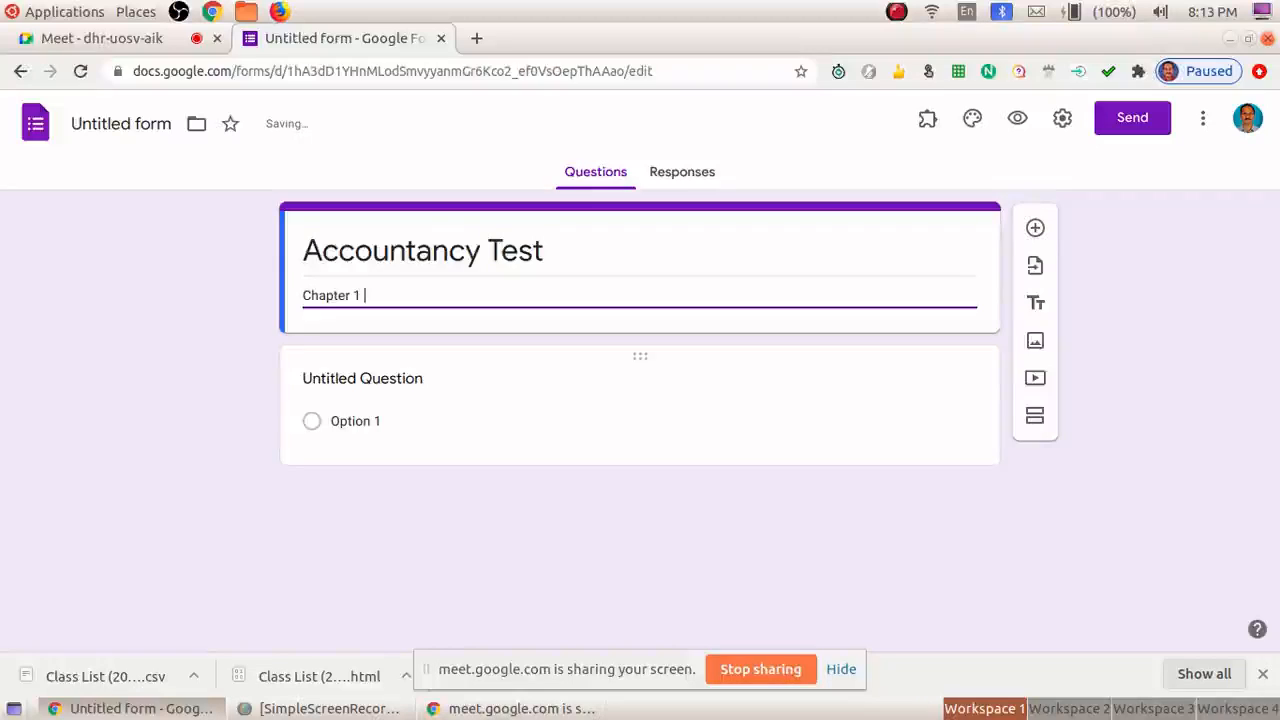
key("Tab")
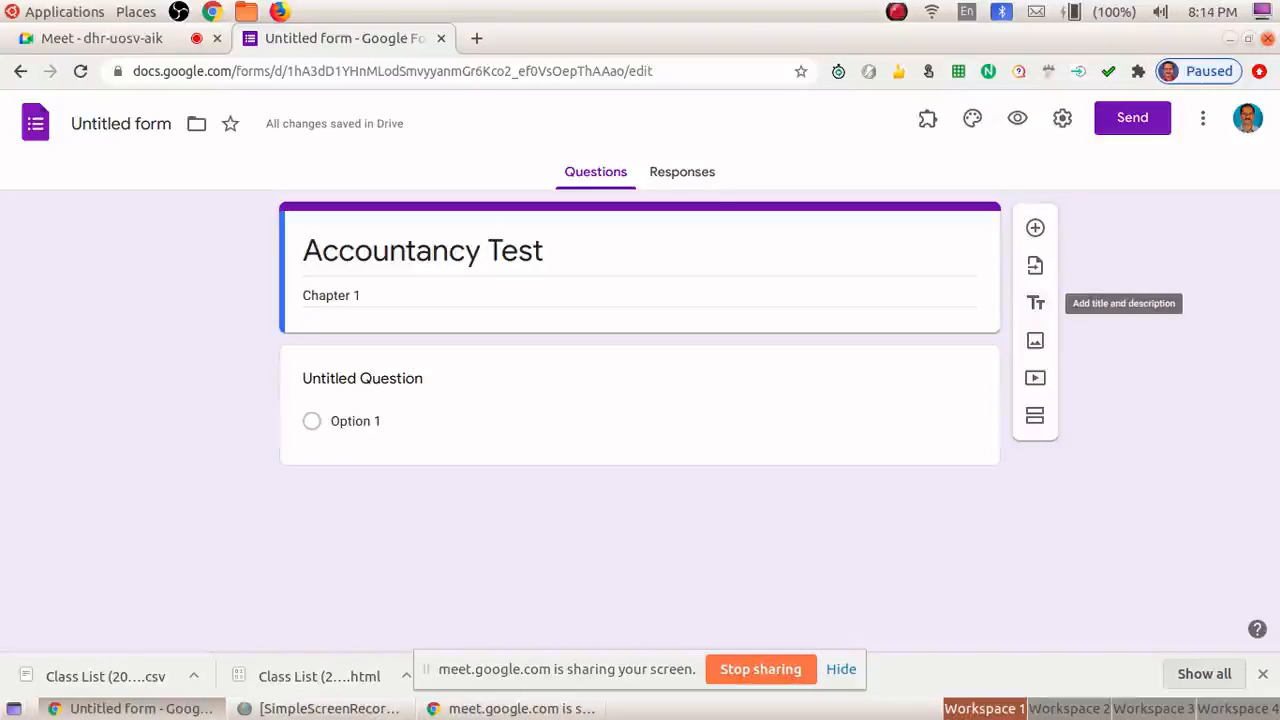
- Add a title and description block below the form header and title it "Online Test"
left_click(1035, 303)
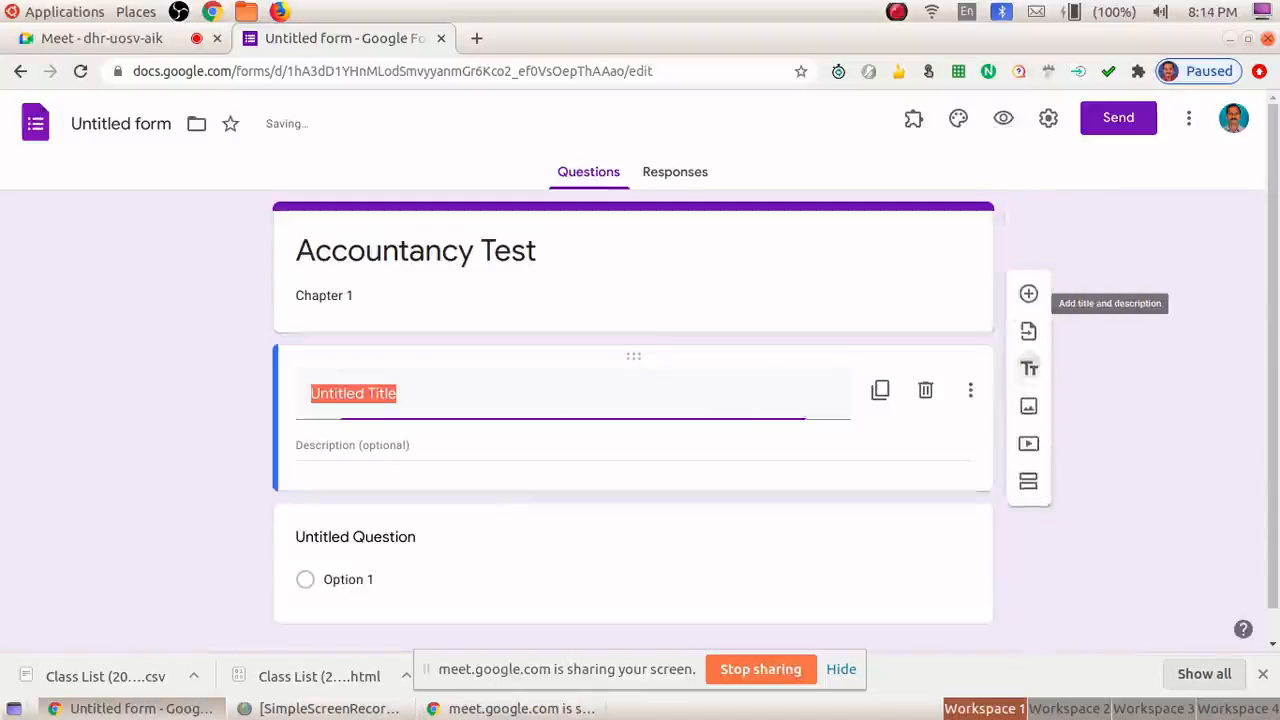
left_click(399, 393)
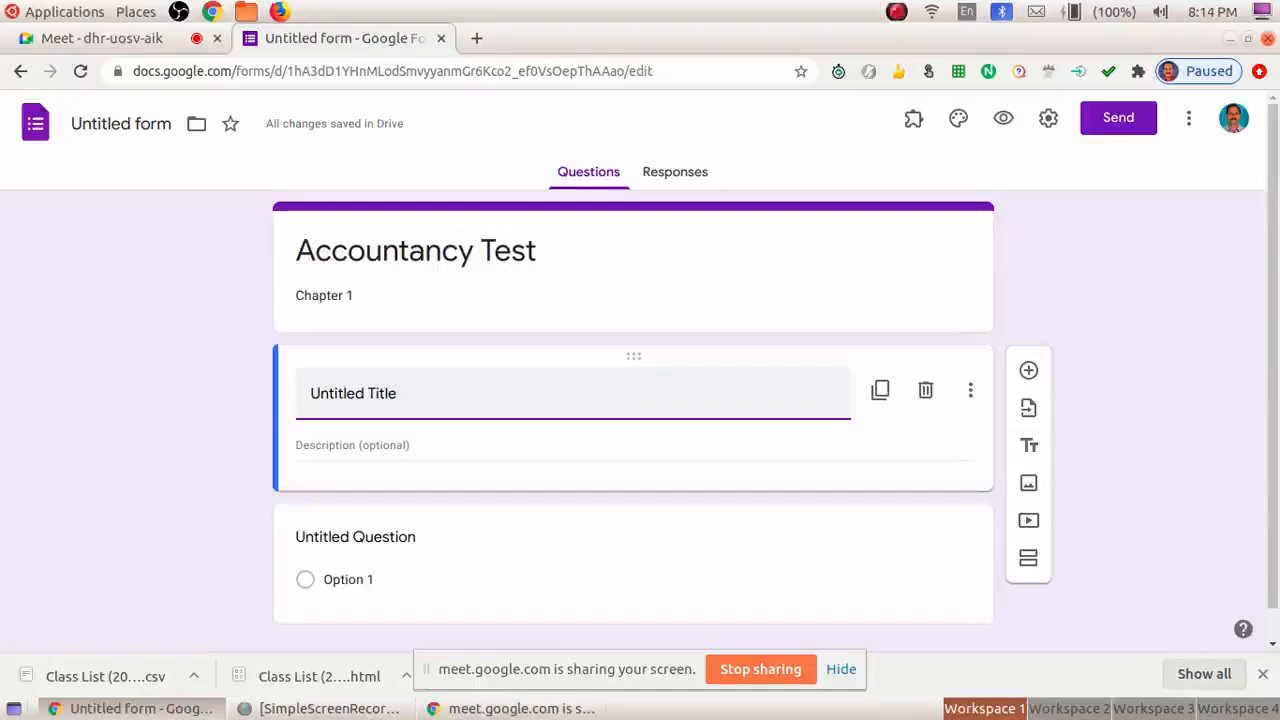
key("BackSpace")
key("BackSpace")
key("BackSpace")
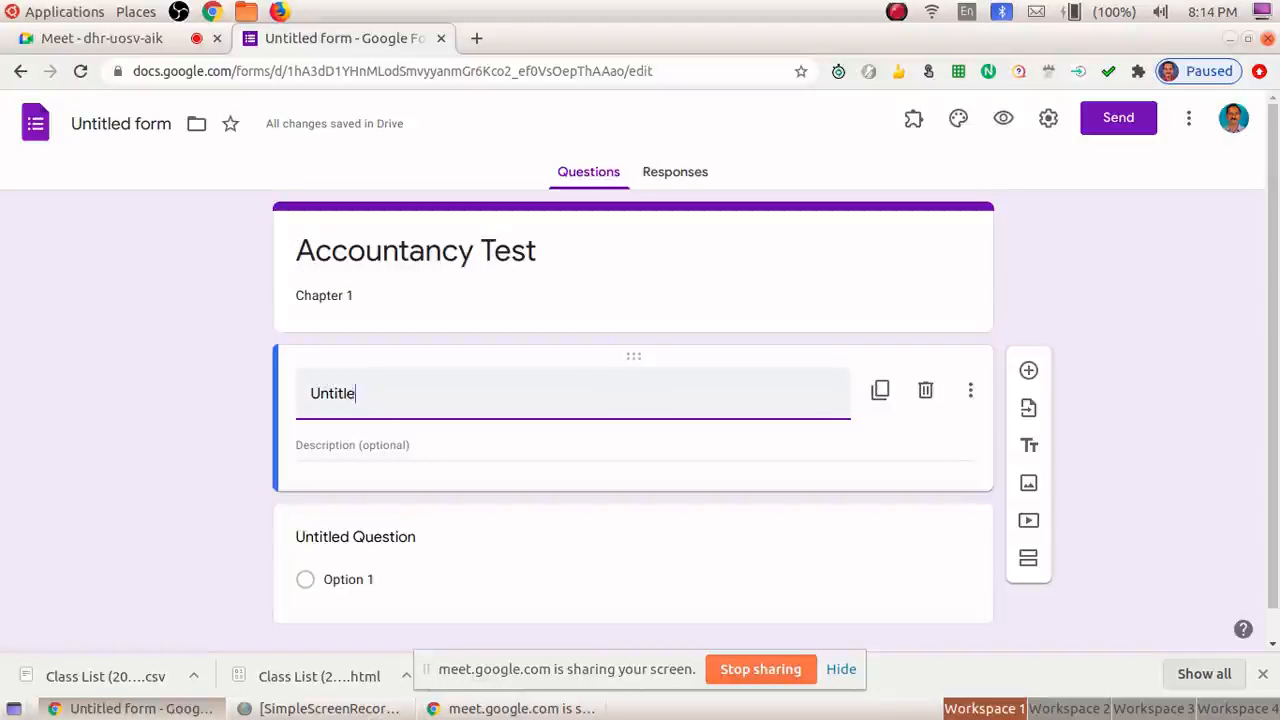
key("BackSpace")
key("BackSpace")
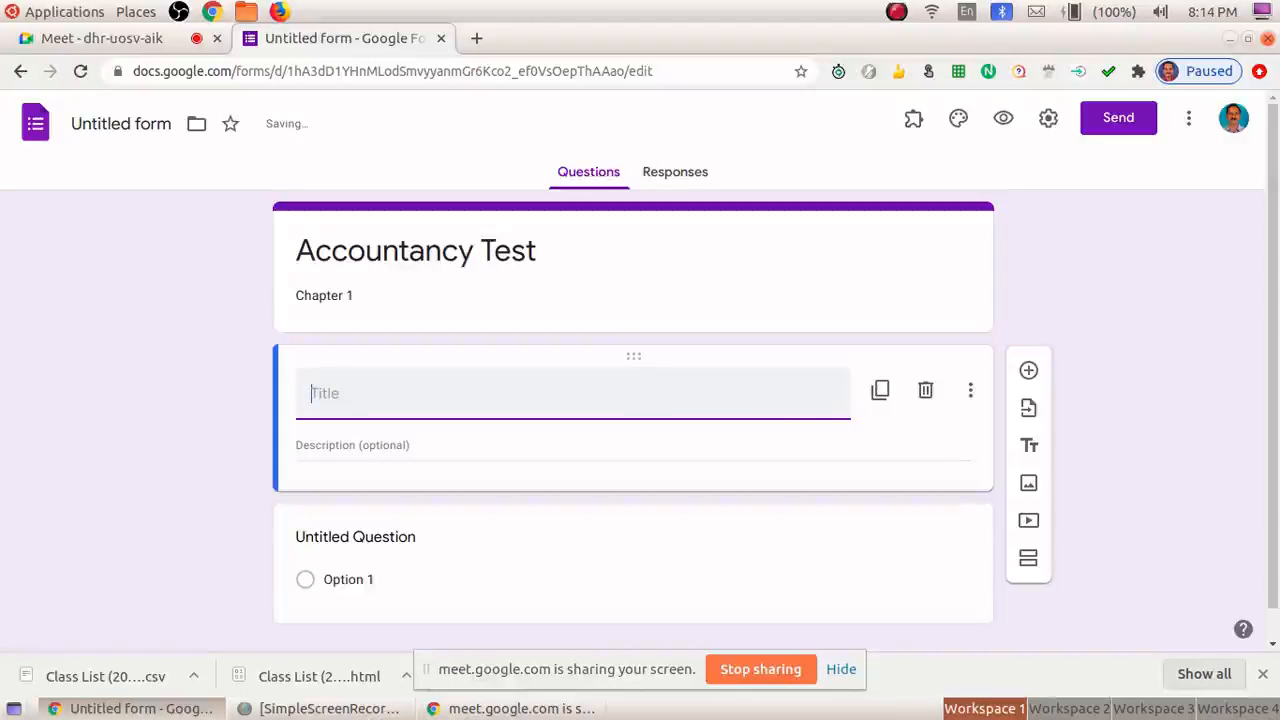
type("Online")
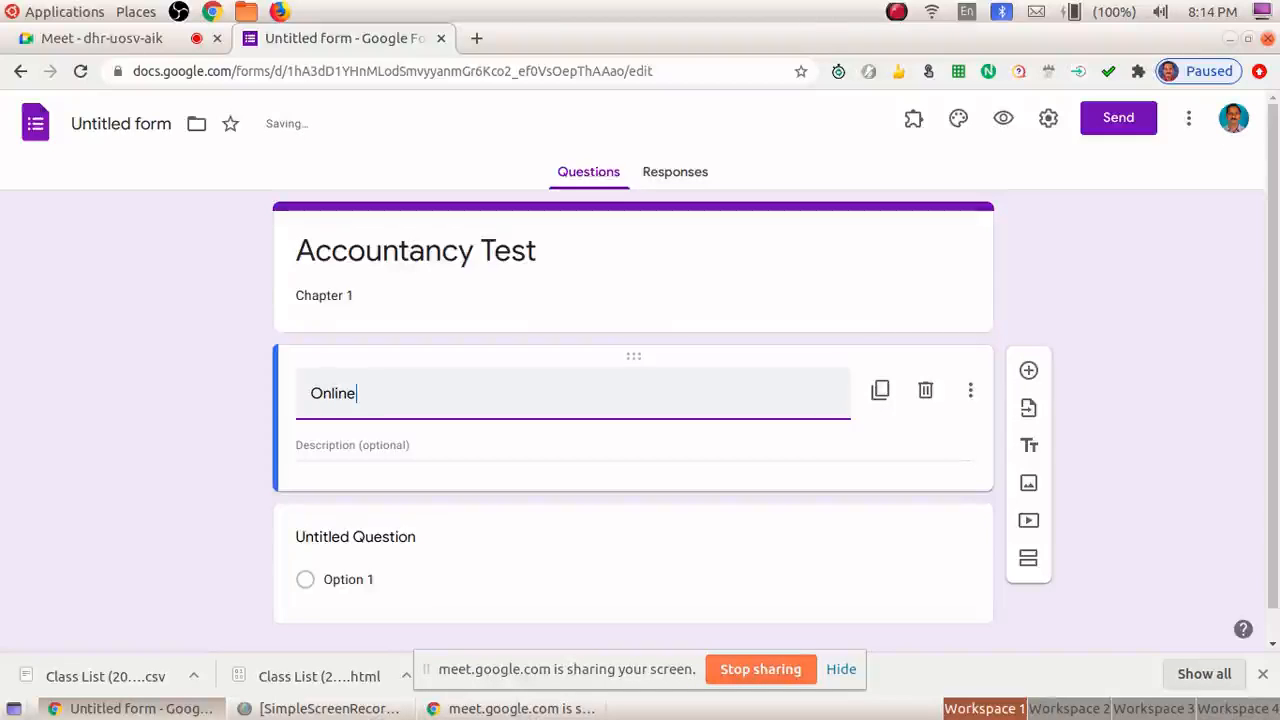
type(" Test")
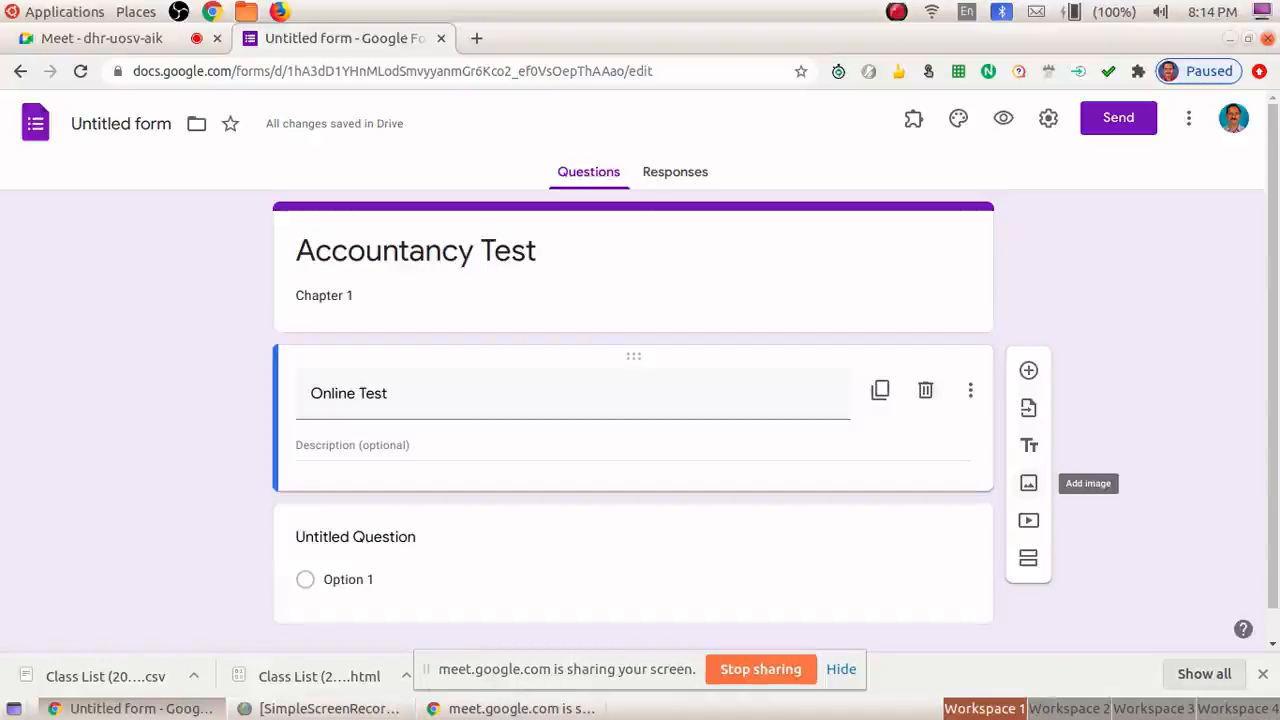
triple_click(348, 393)
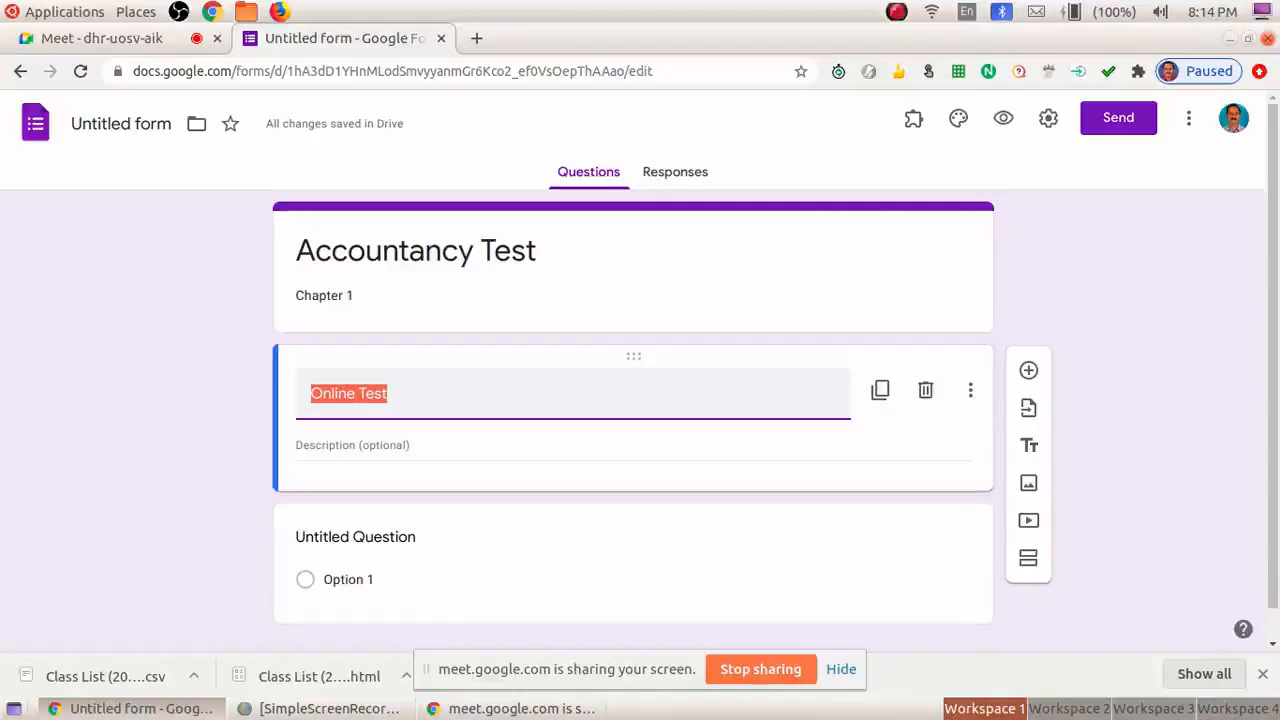
left_click(389, 393)
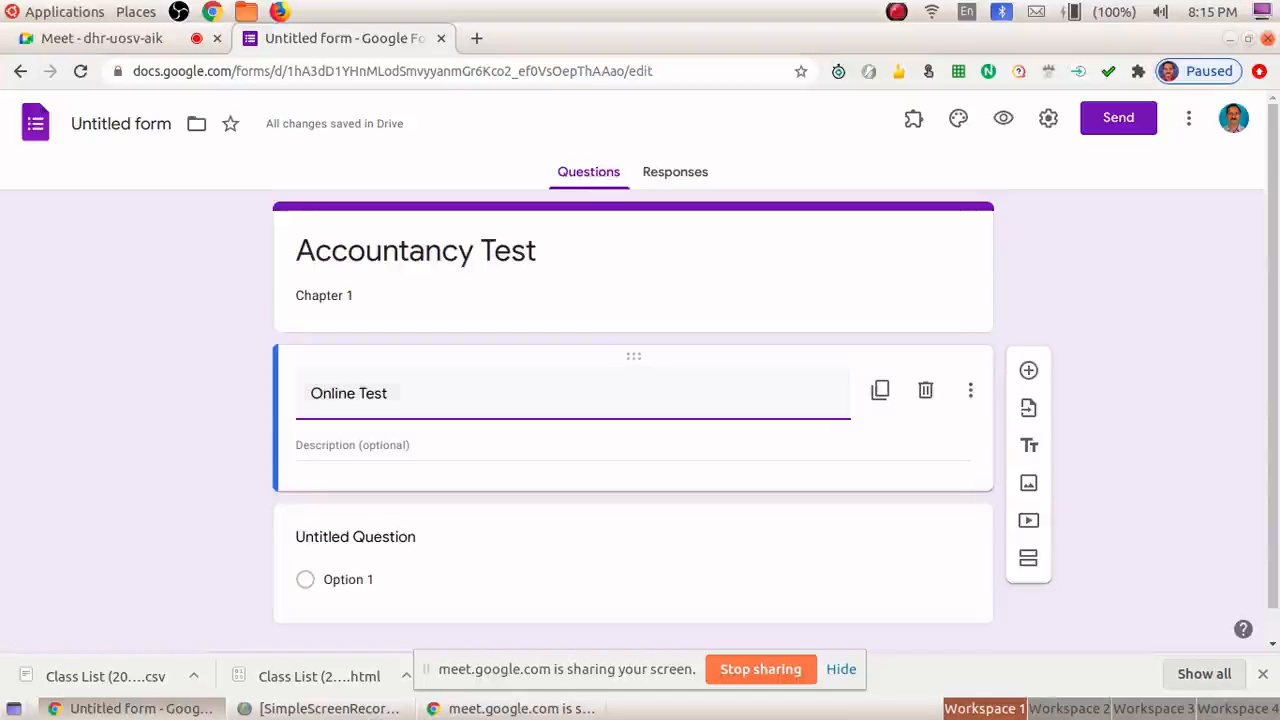
- Insert the image images8.png from the Partnership folder on the Desktop directly below the form header
triple_click(415, 250)
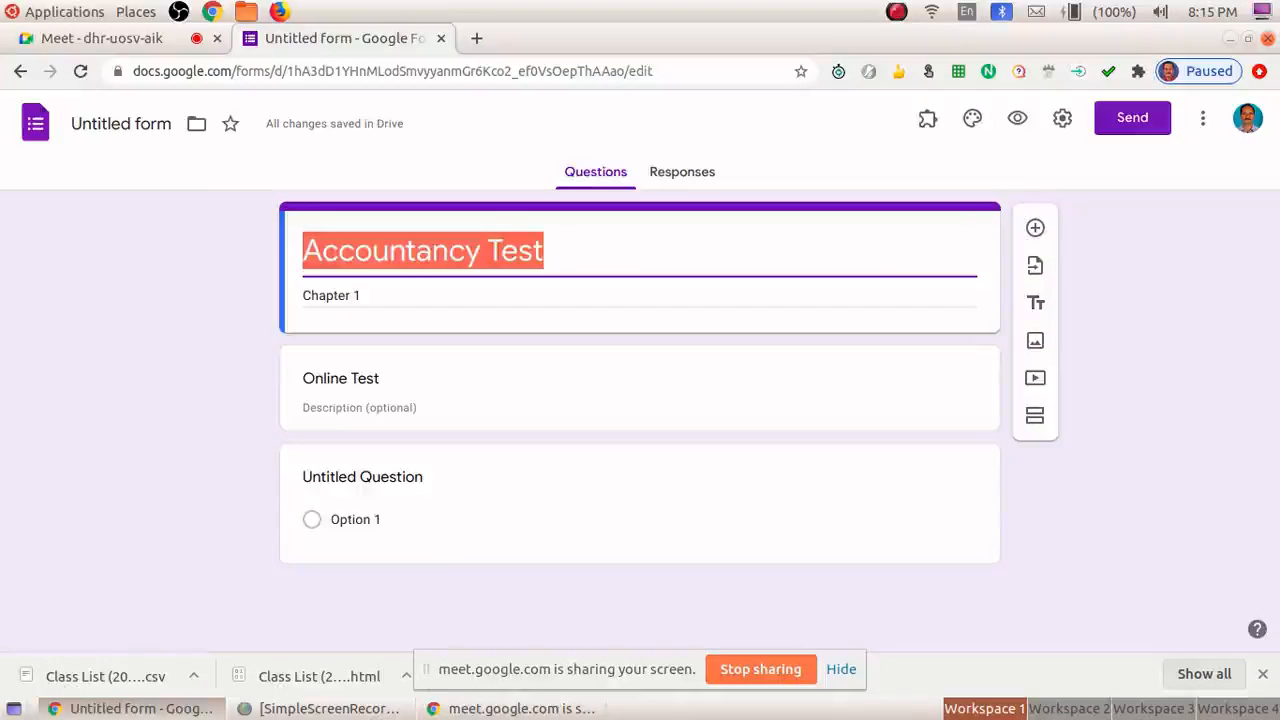
left_click(540, 250)
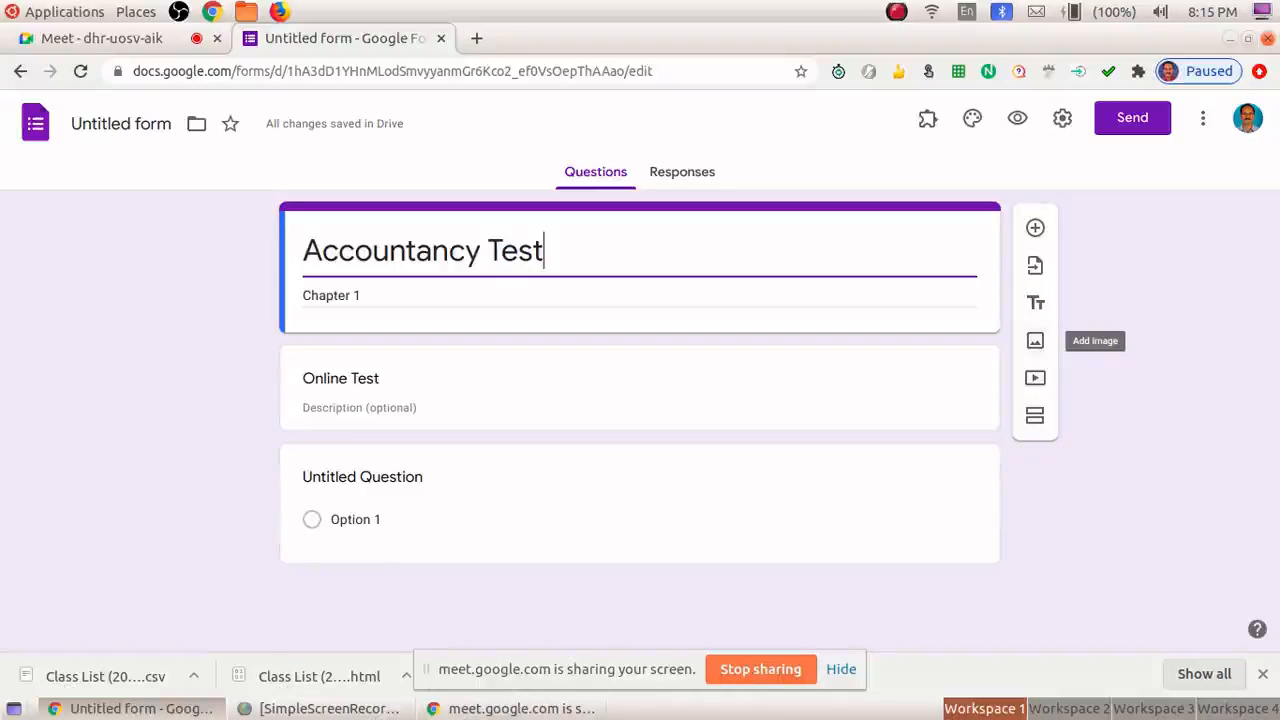
left_click(1035, 340)
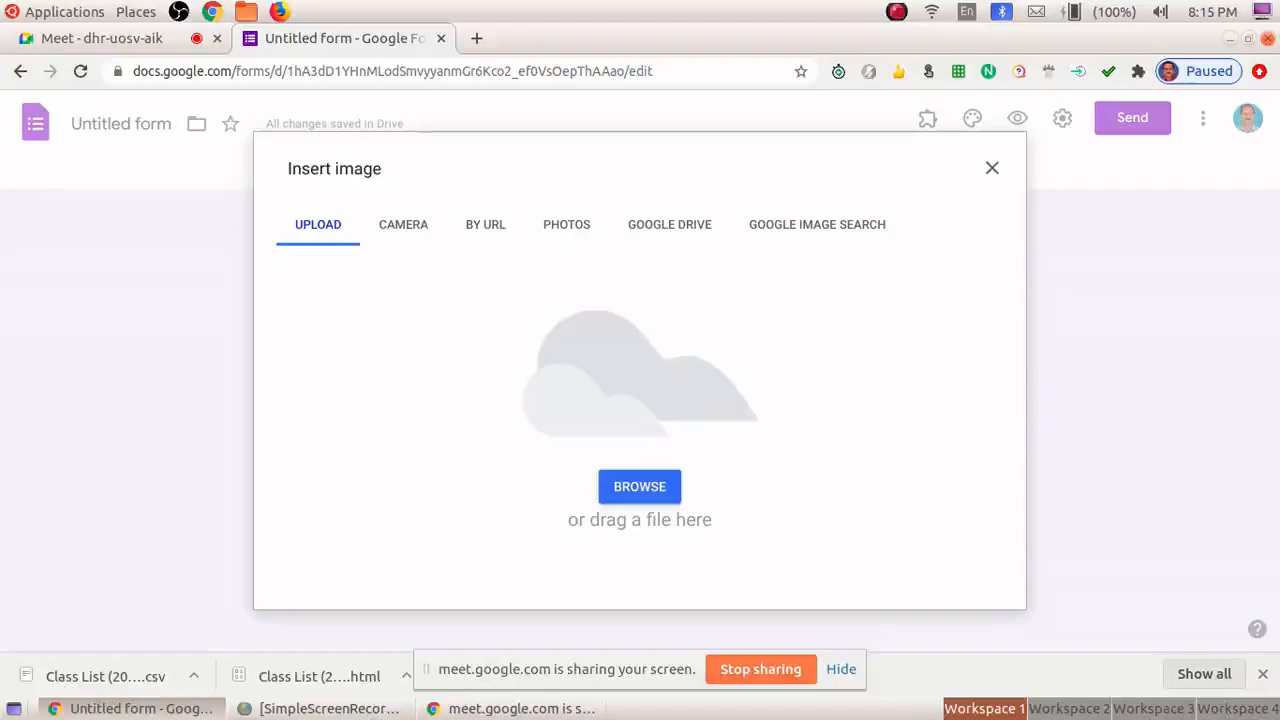
left_click(639, 486)
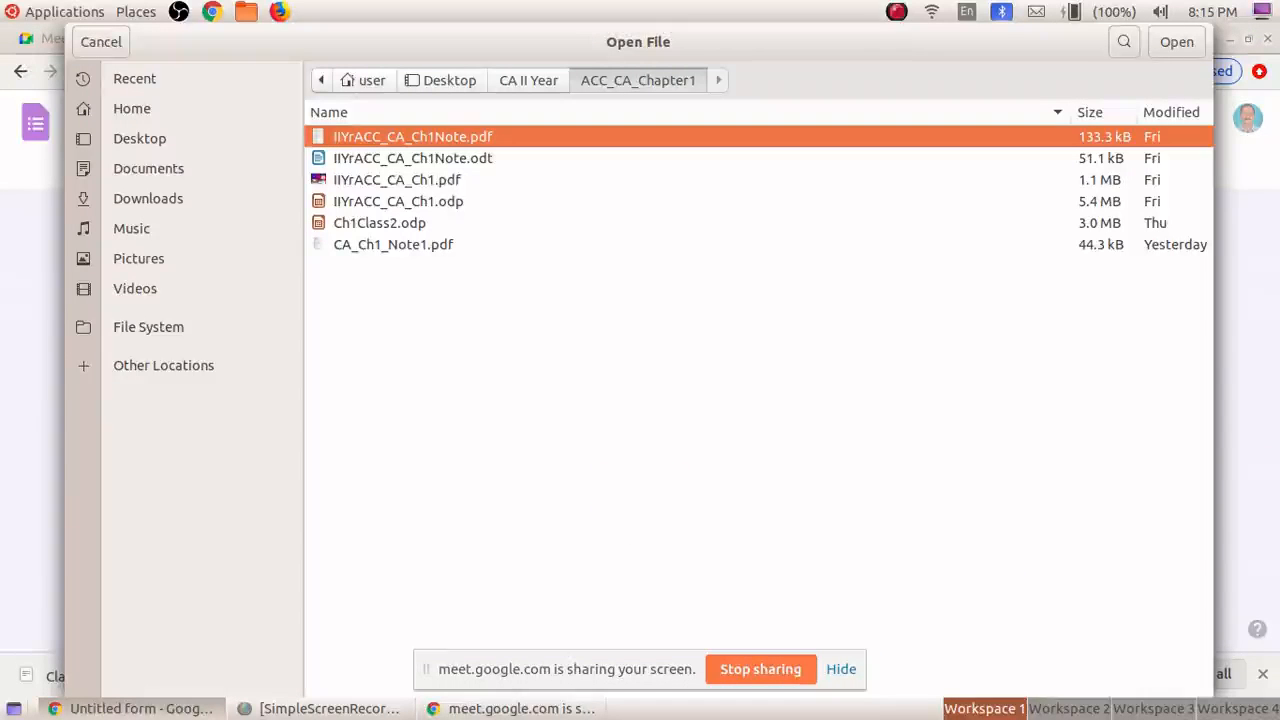
left_click(449, 80)
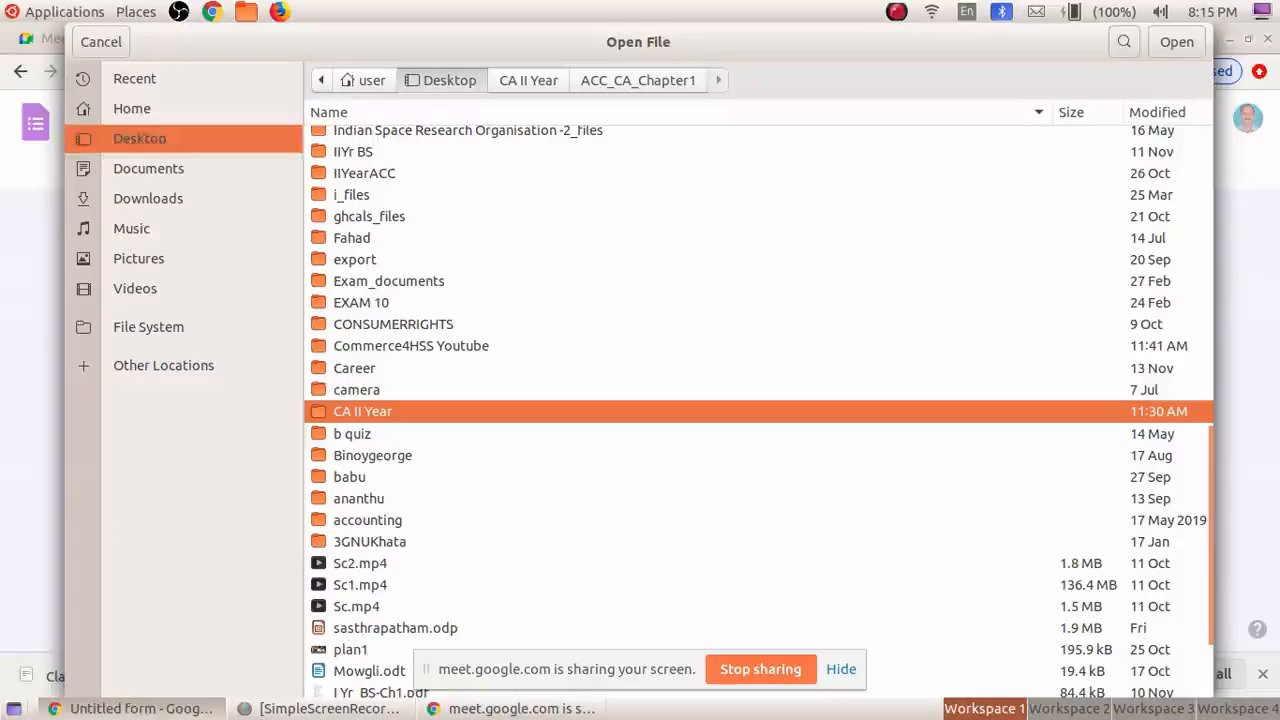
key("Up")
key("Down")
key("Down")
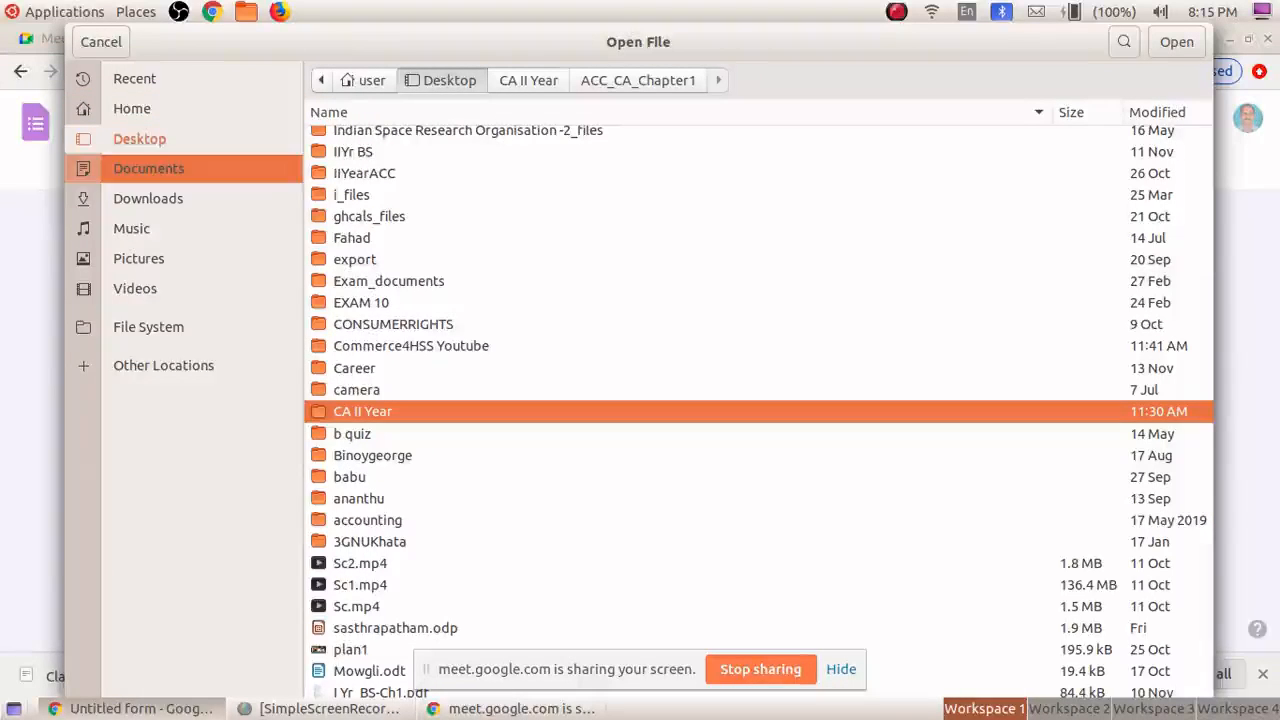
key("Tab")
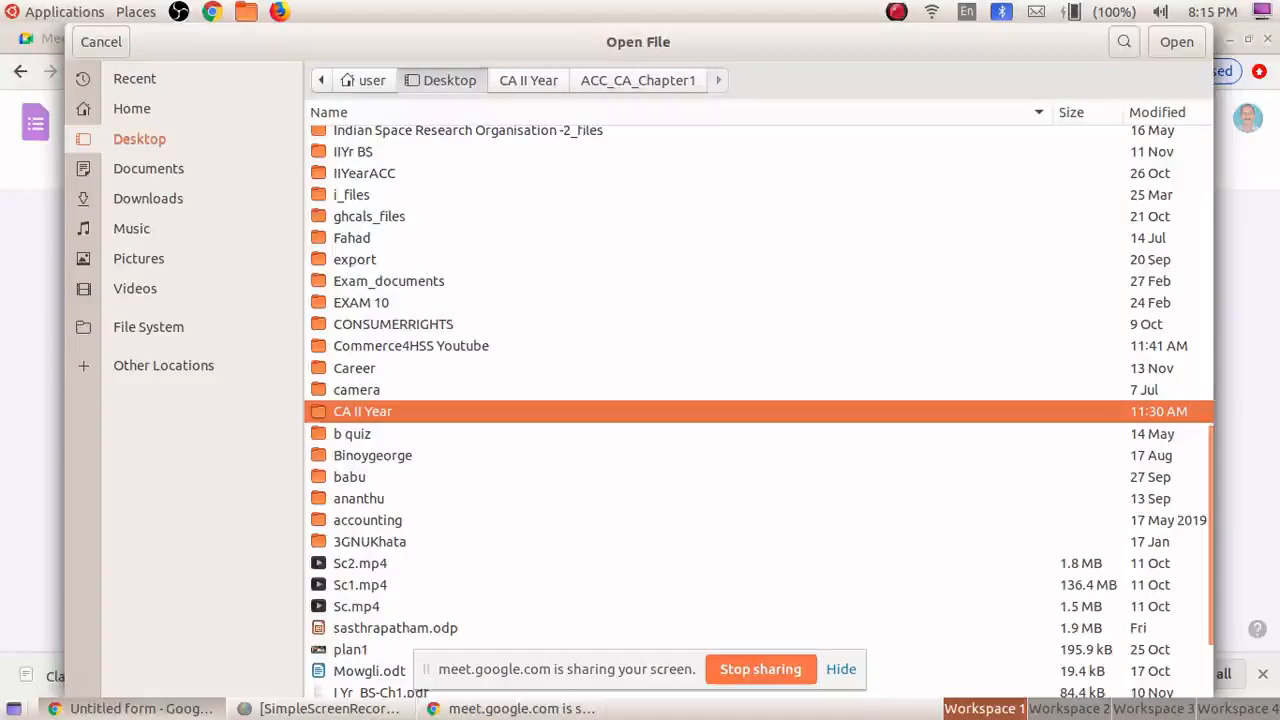
scroll(760, 400, "up", 5)
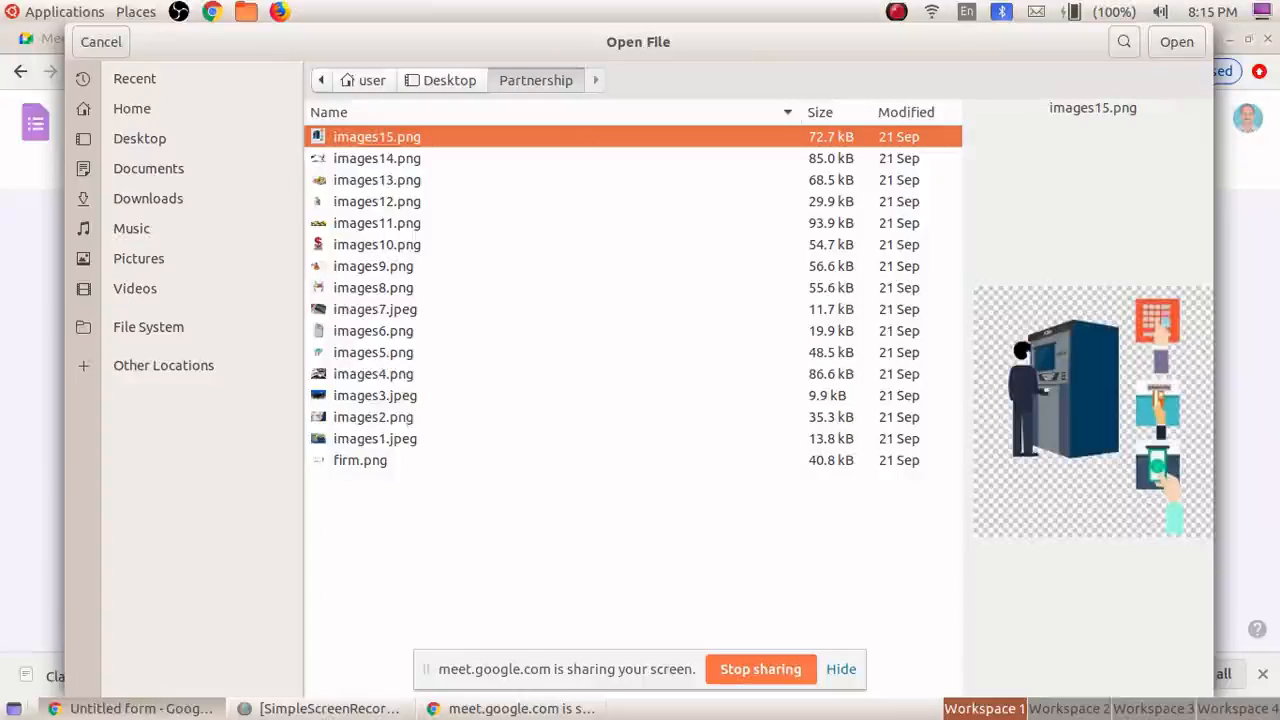
left_click(373, 287)
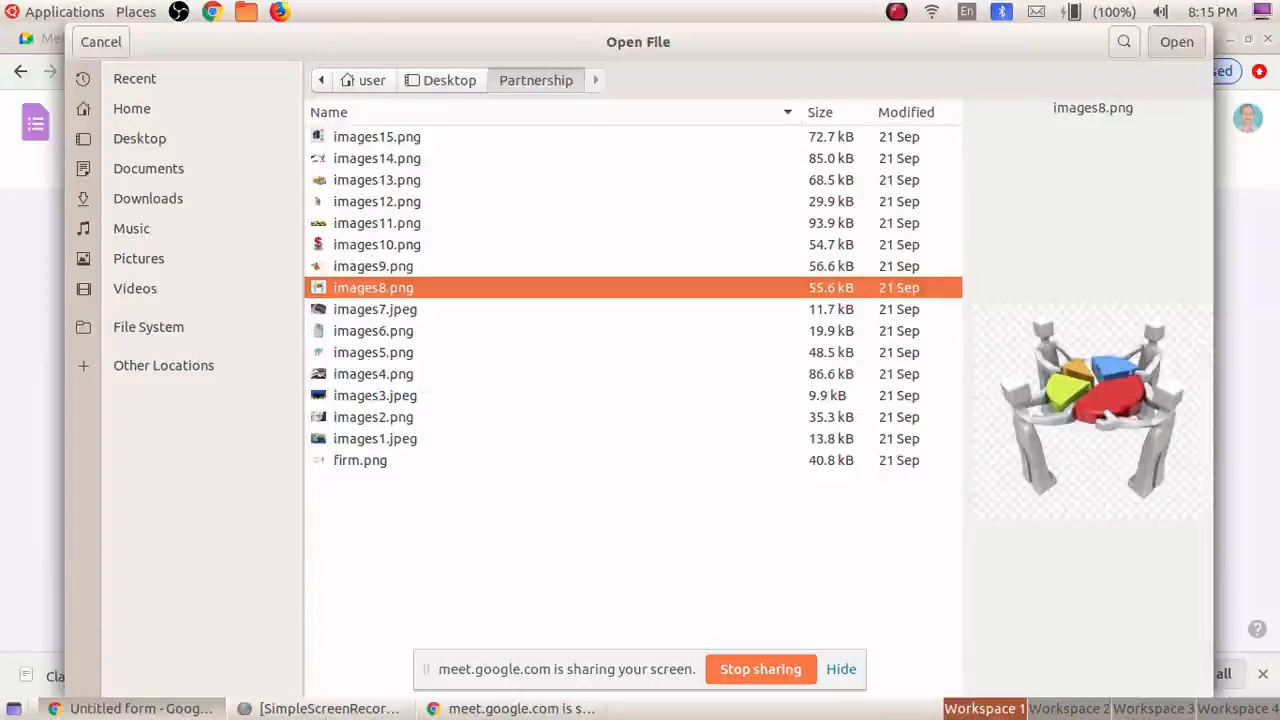
left_click(1176, 41)
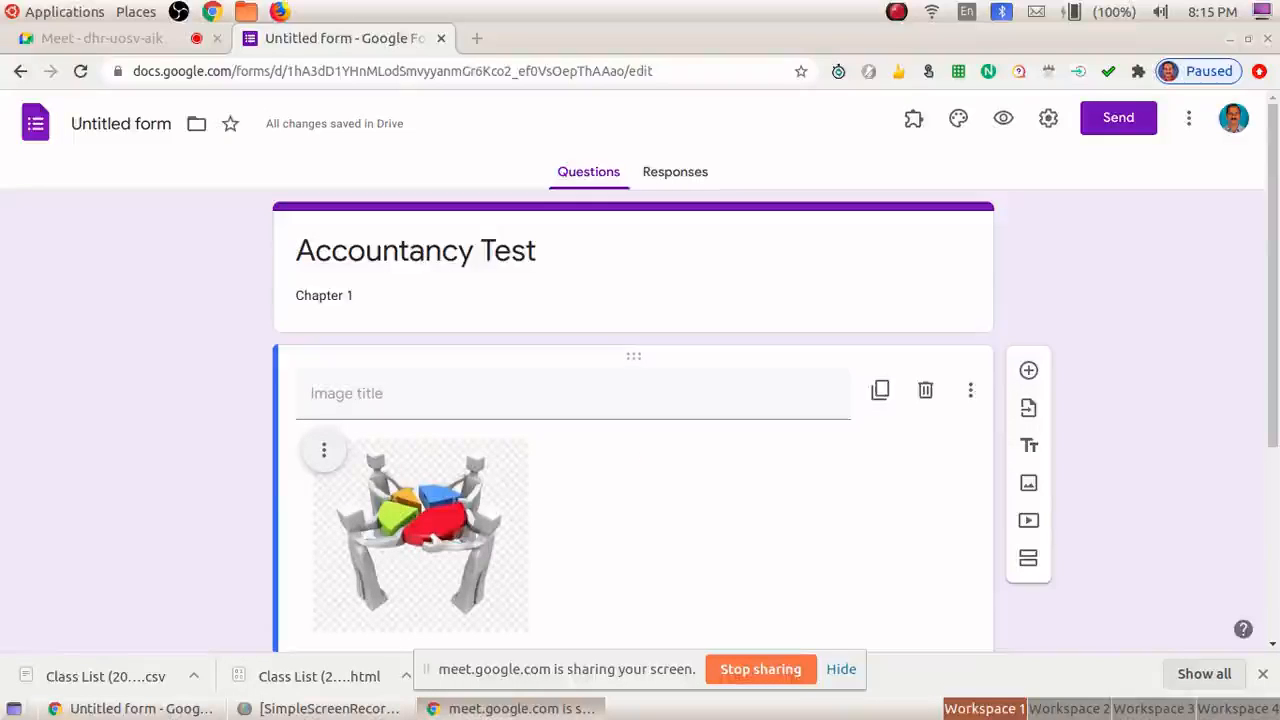
- Center-align the inserted image and shrink it slightly with its proportions kept
left_click(377, 497)
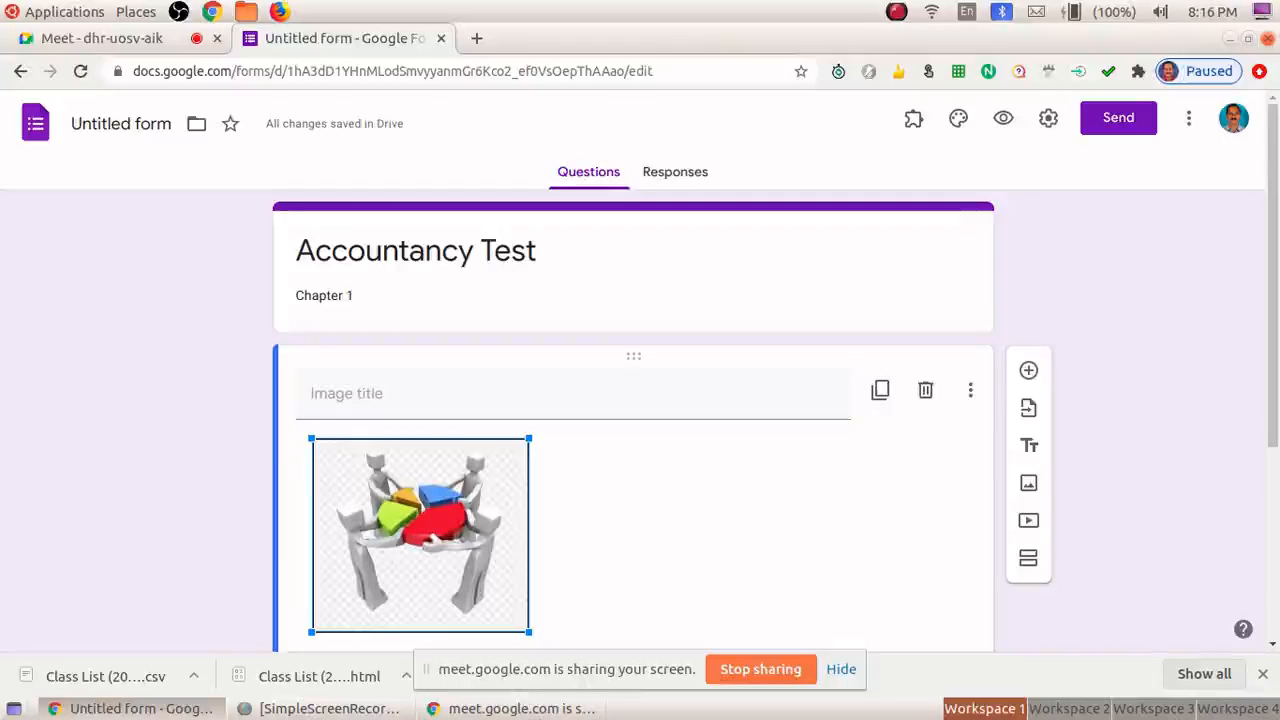
left_click(376, 488)
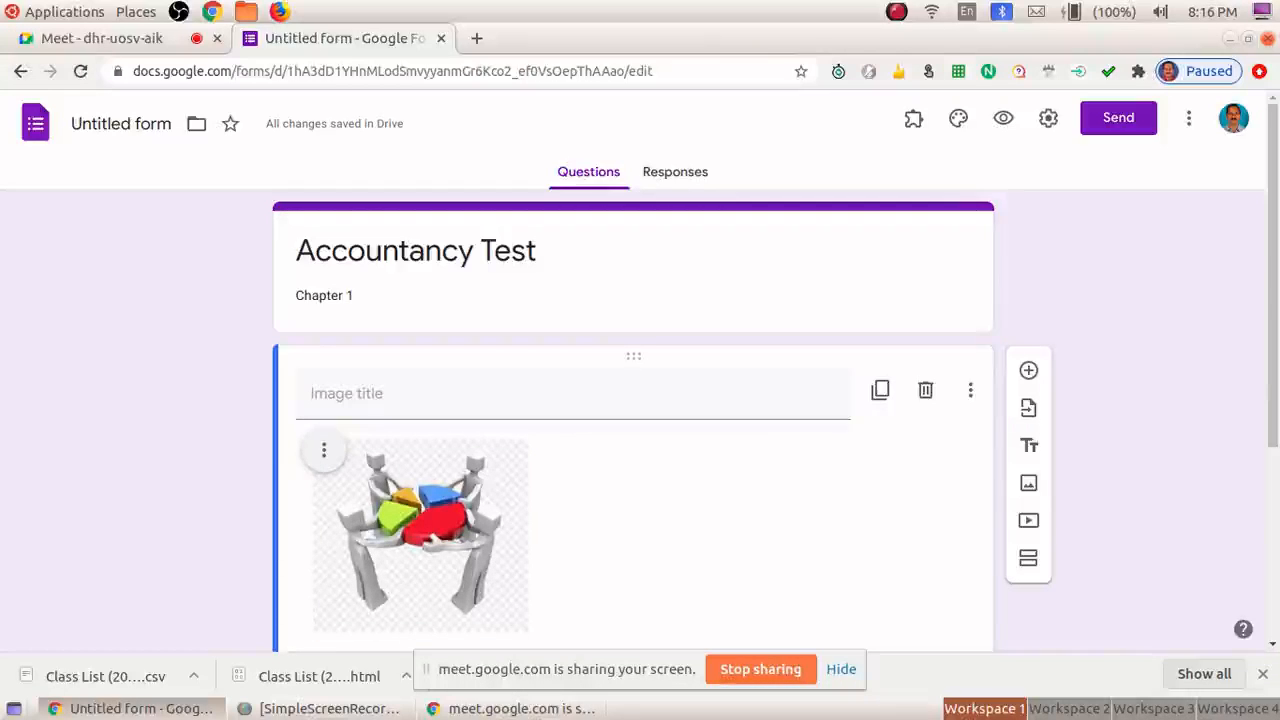
left_click(323, 450)
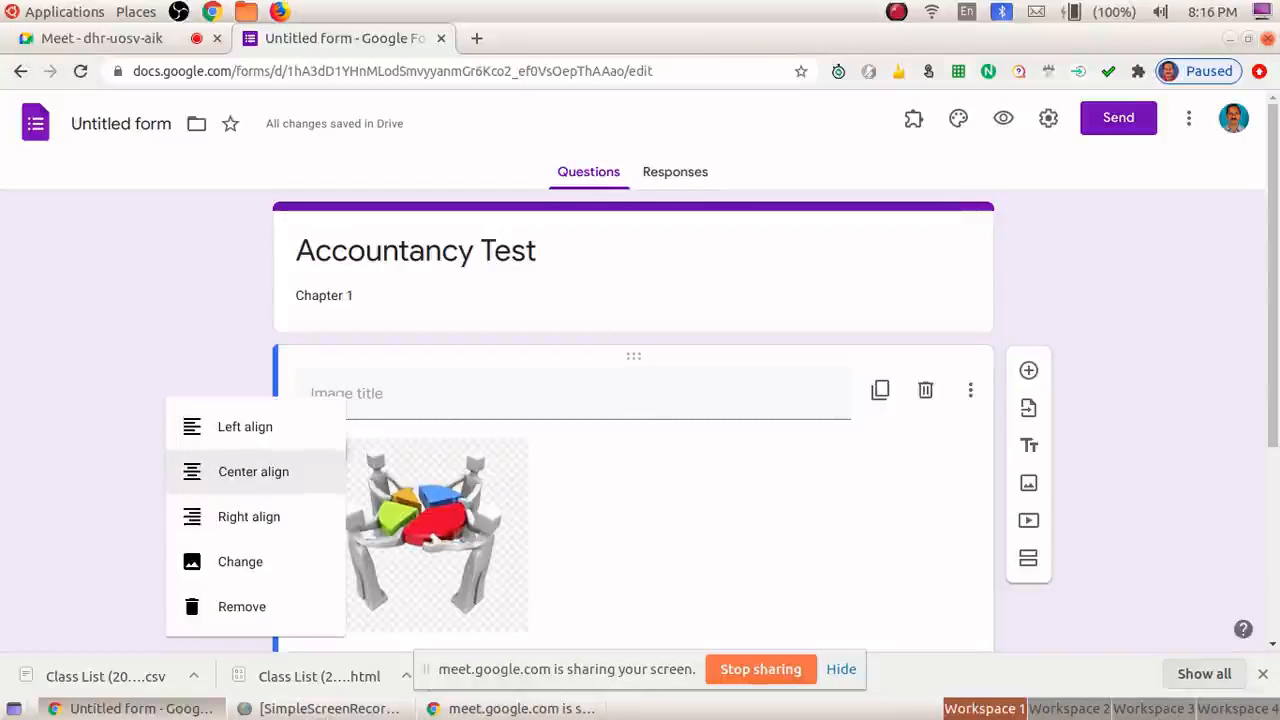
left_click(253, 471)
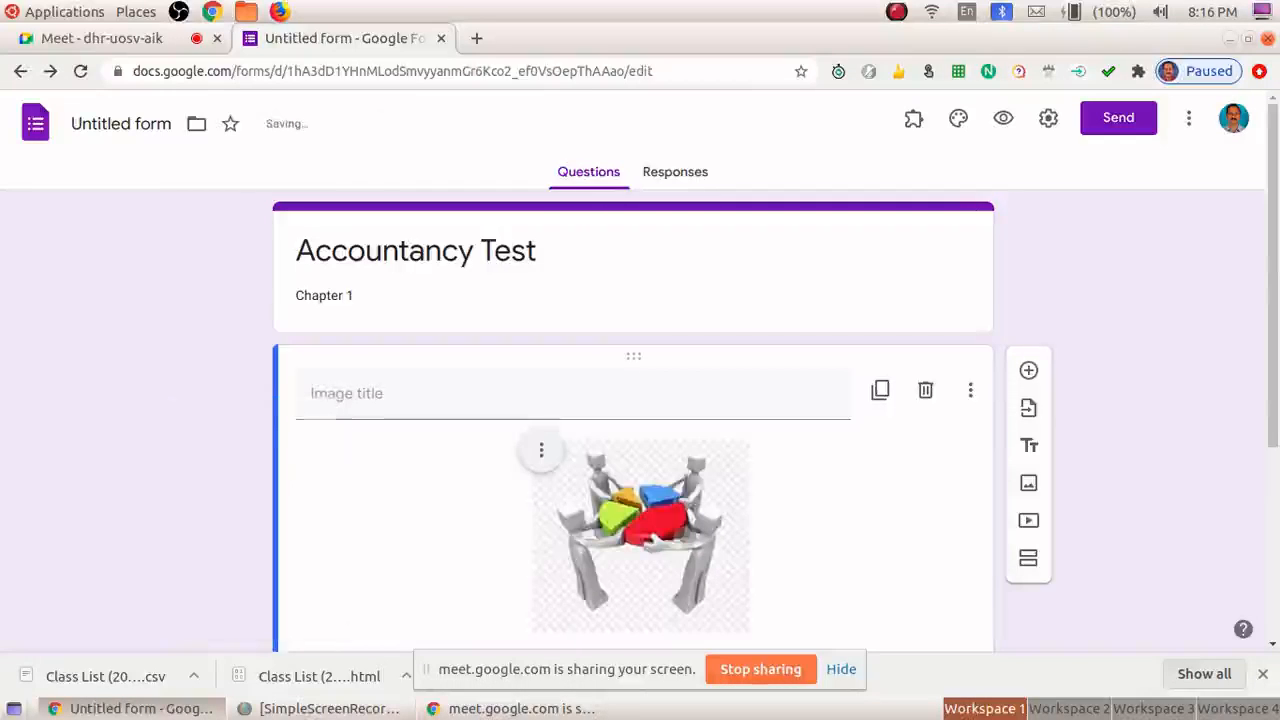
left_click(640, 535)
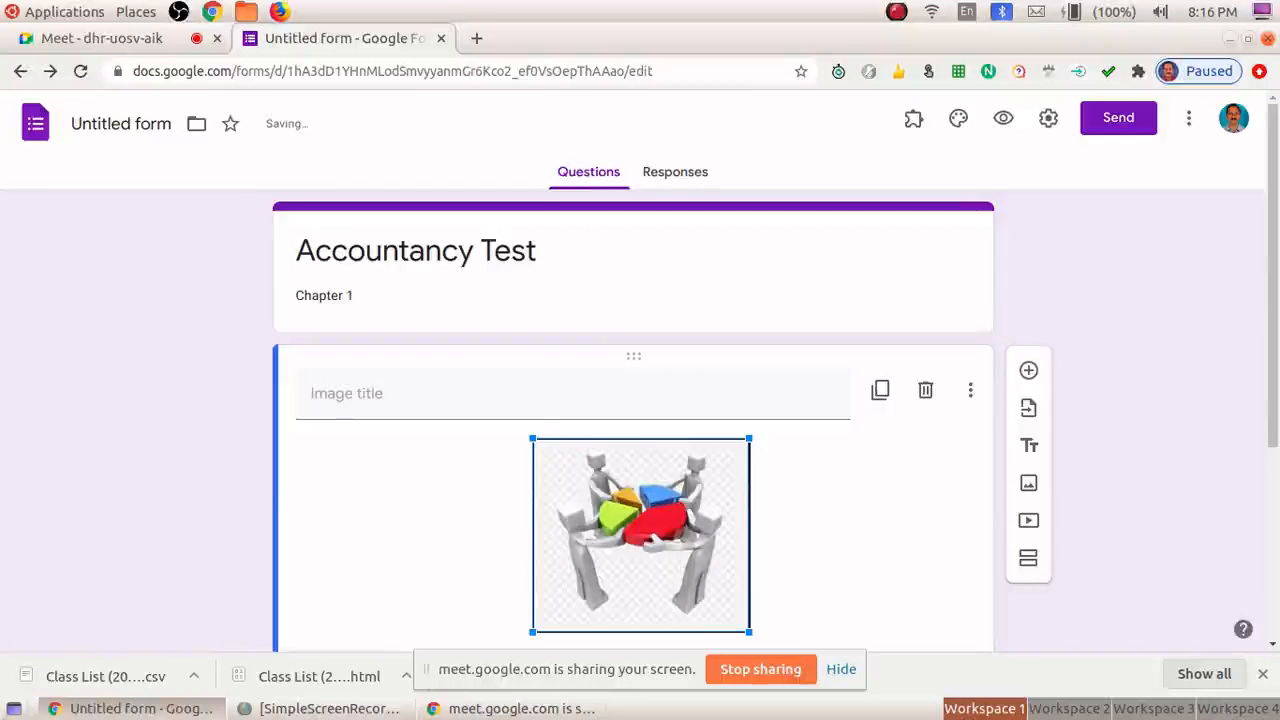
left_click_drag(748, 631, 719, 605)
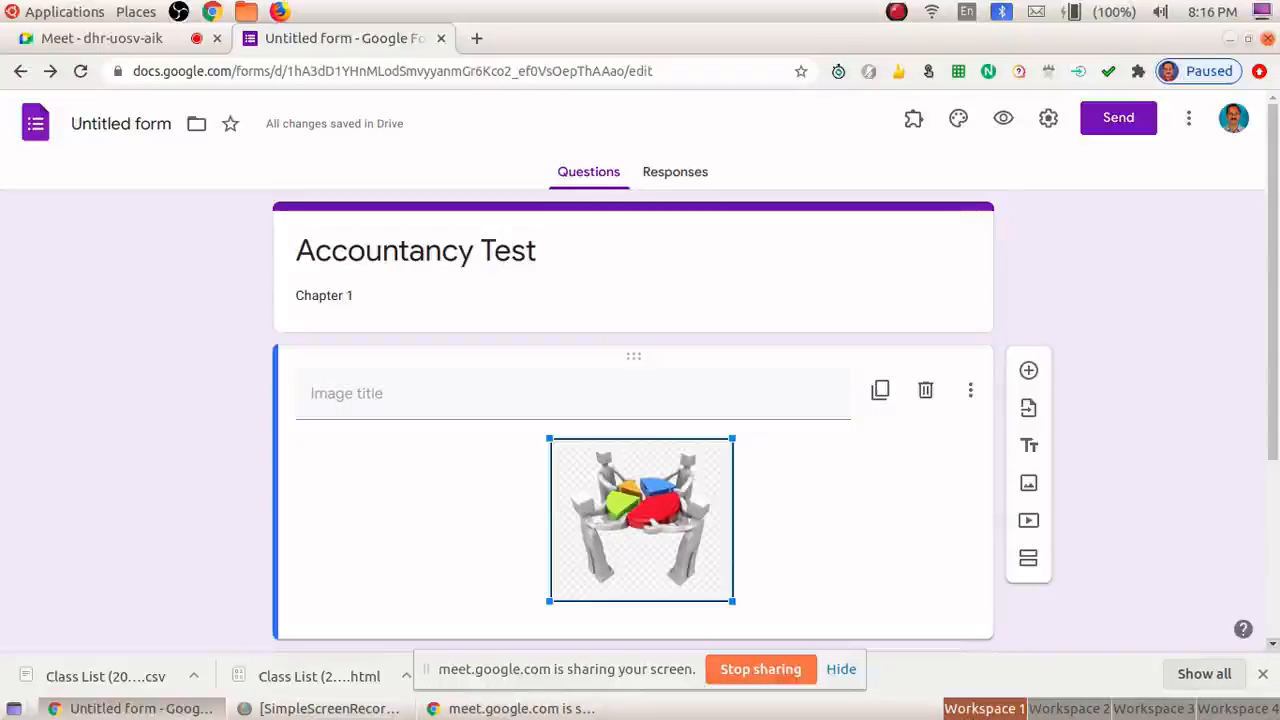
- Turn the untitled question into a required short-answer question titled "Name"
scroll(633, 400, "down", 3)
left_click(370, 520)
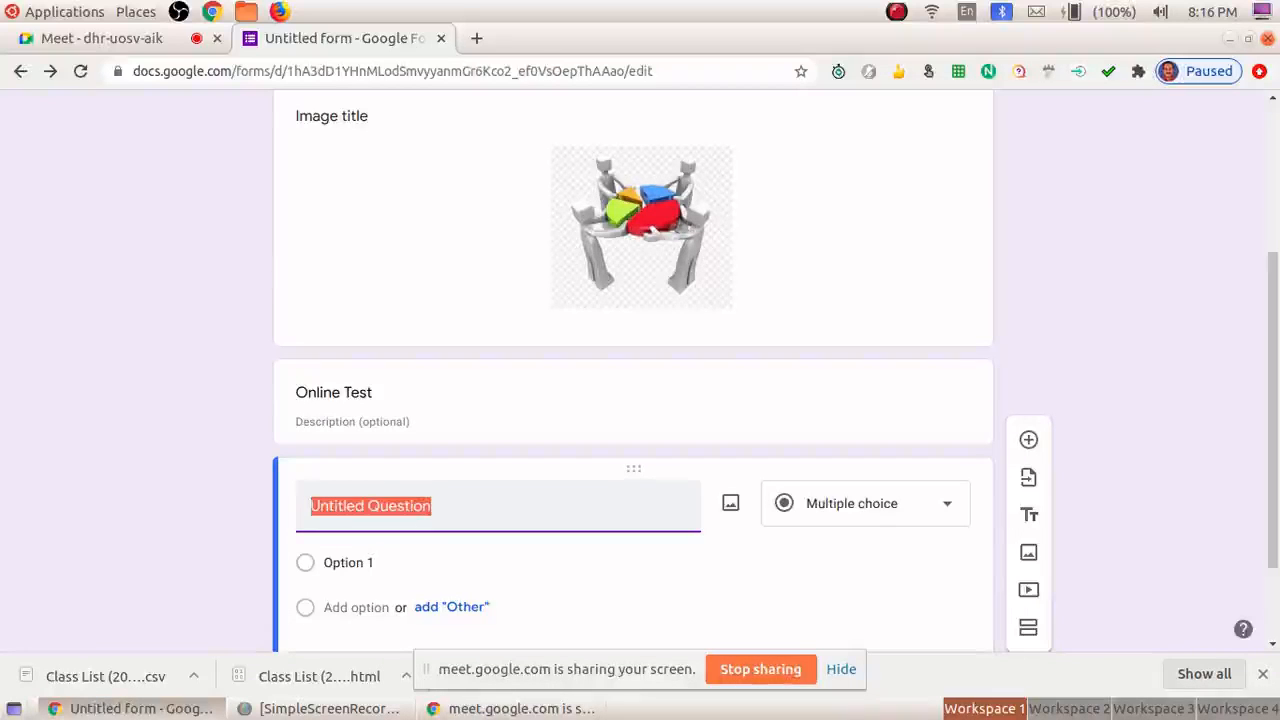
key("BackSpace")
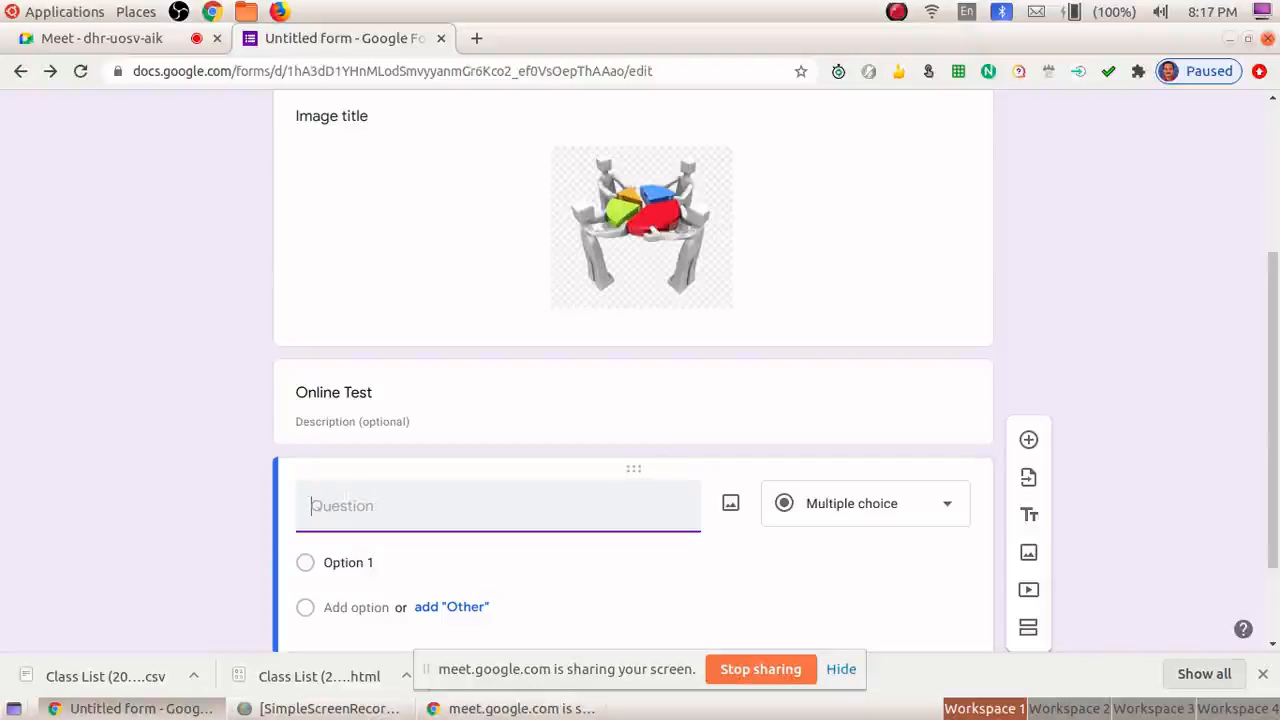
type("N")
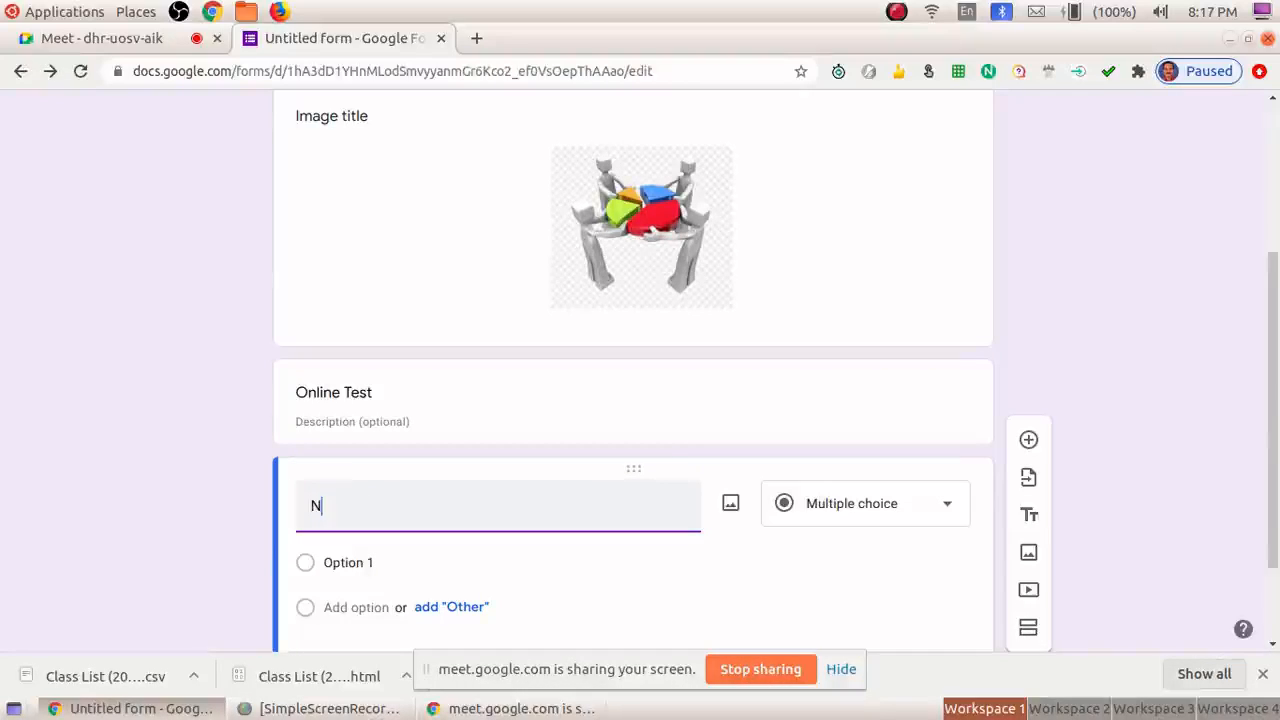
type("ame")
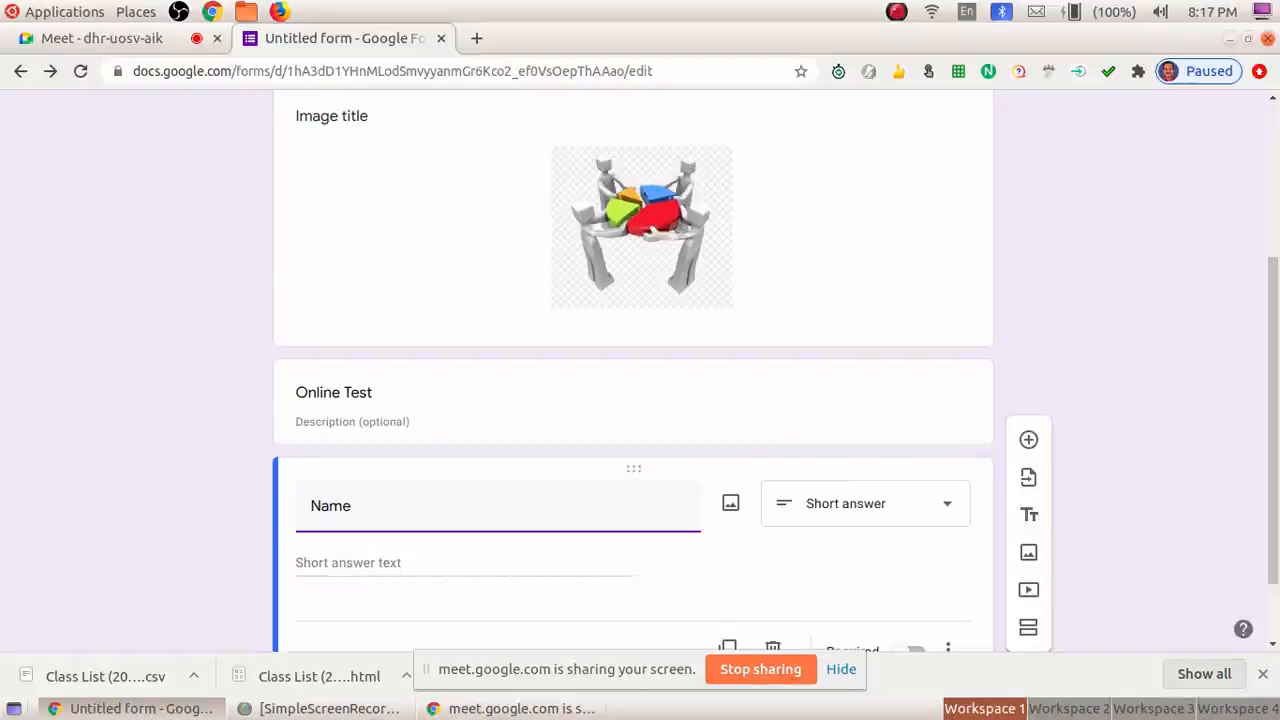
left_click(865, 503)
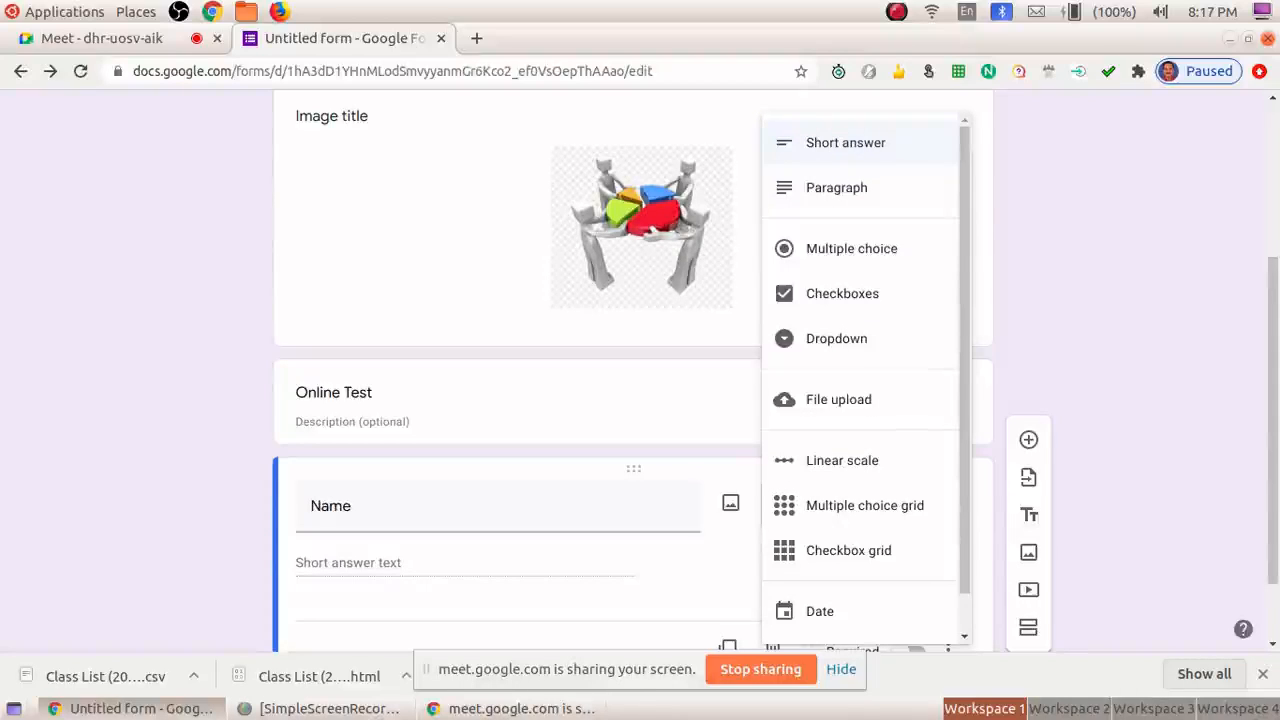
left_click(845, 142)
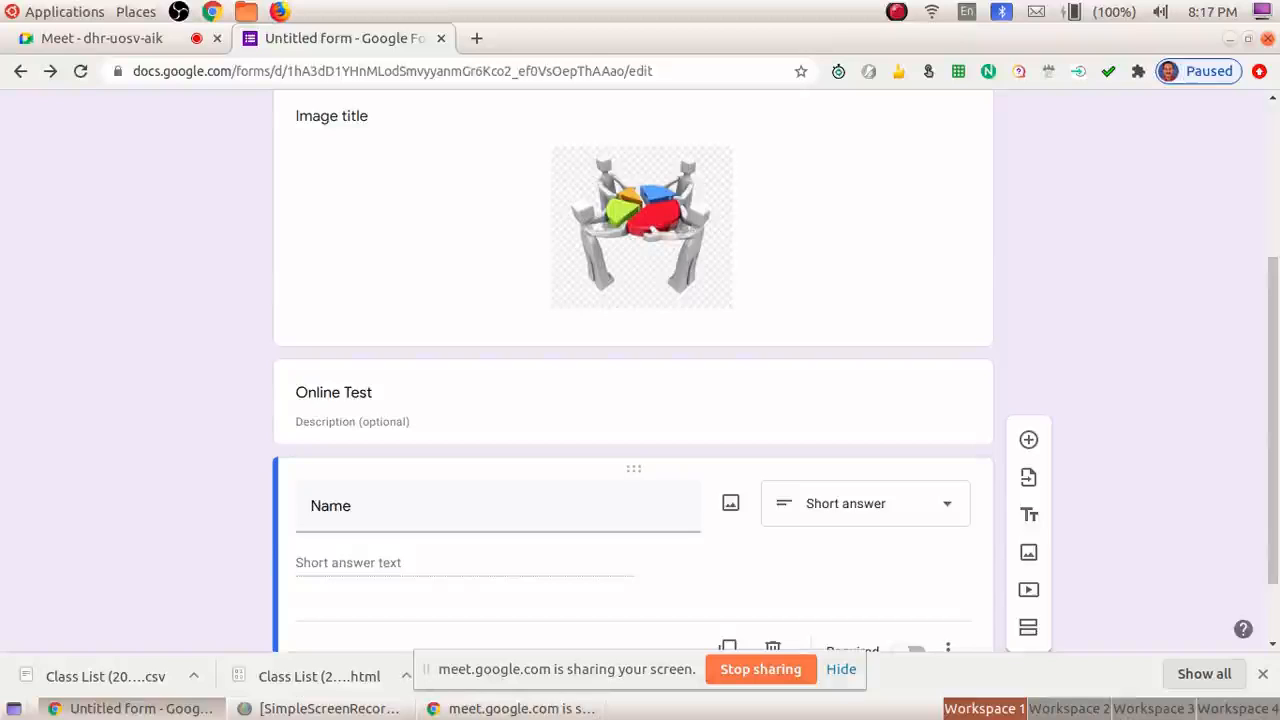
scroll(633, 370, "down", 2)
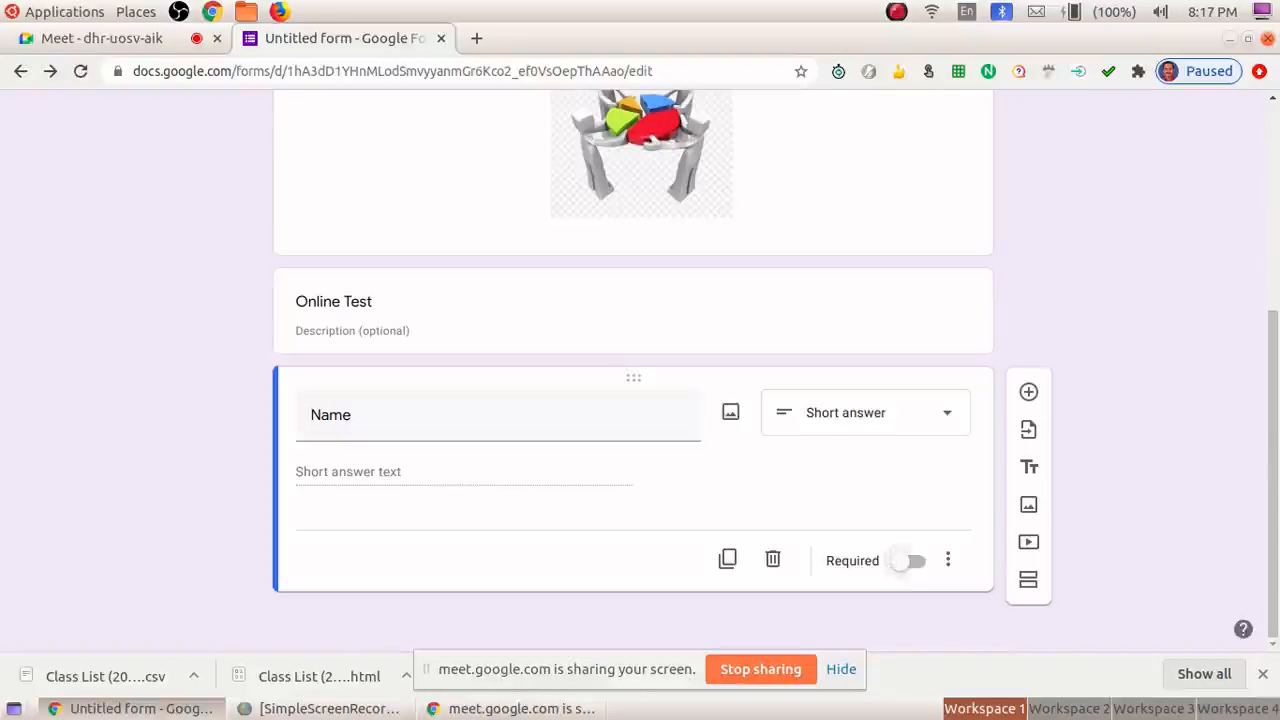
left_click(904, 561)
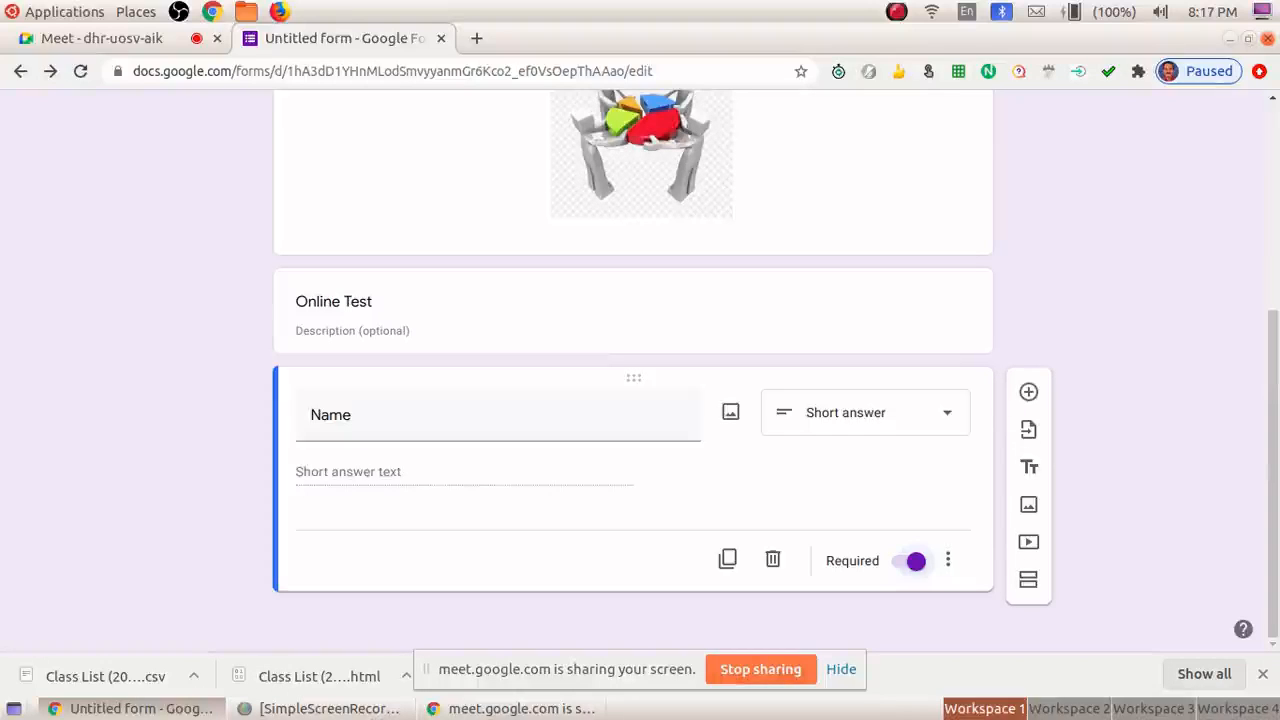
- Add a required short-answer question titled "School Code" below the Name question
left_click(1028, 392)
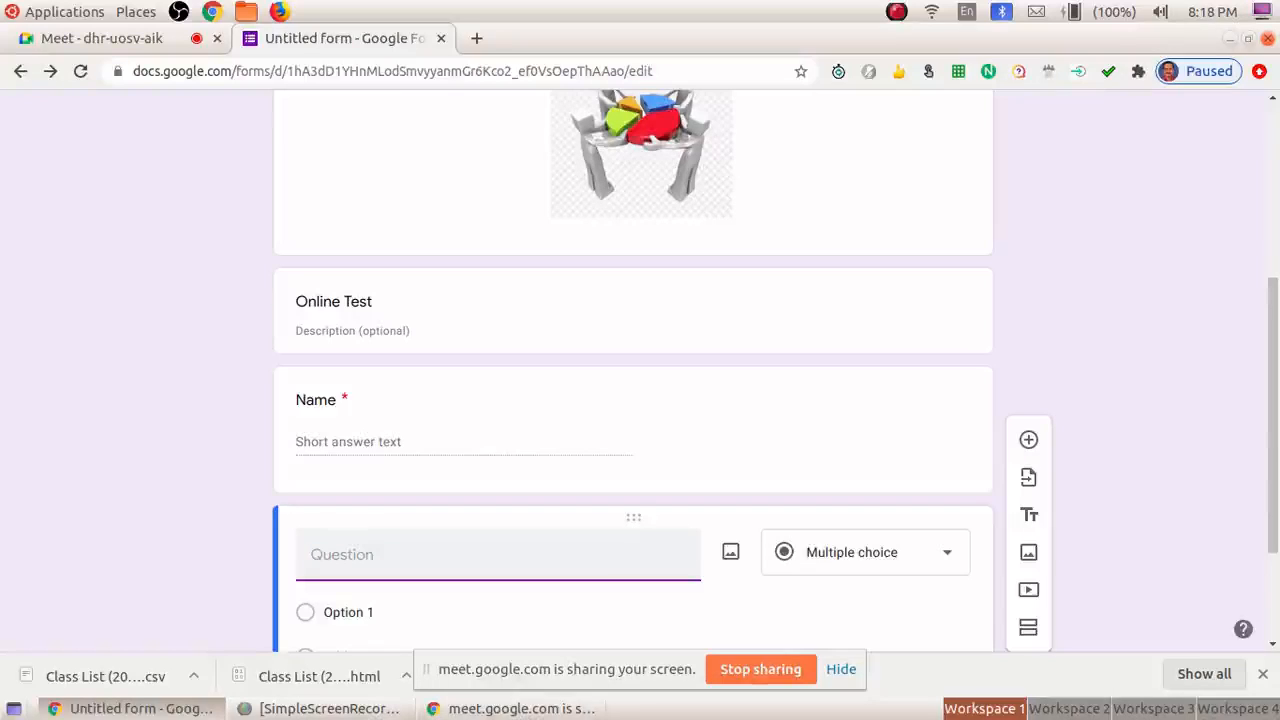
type("School ")
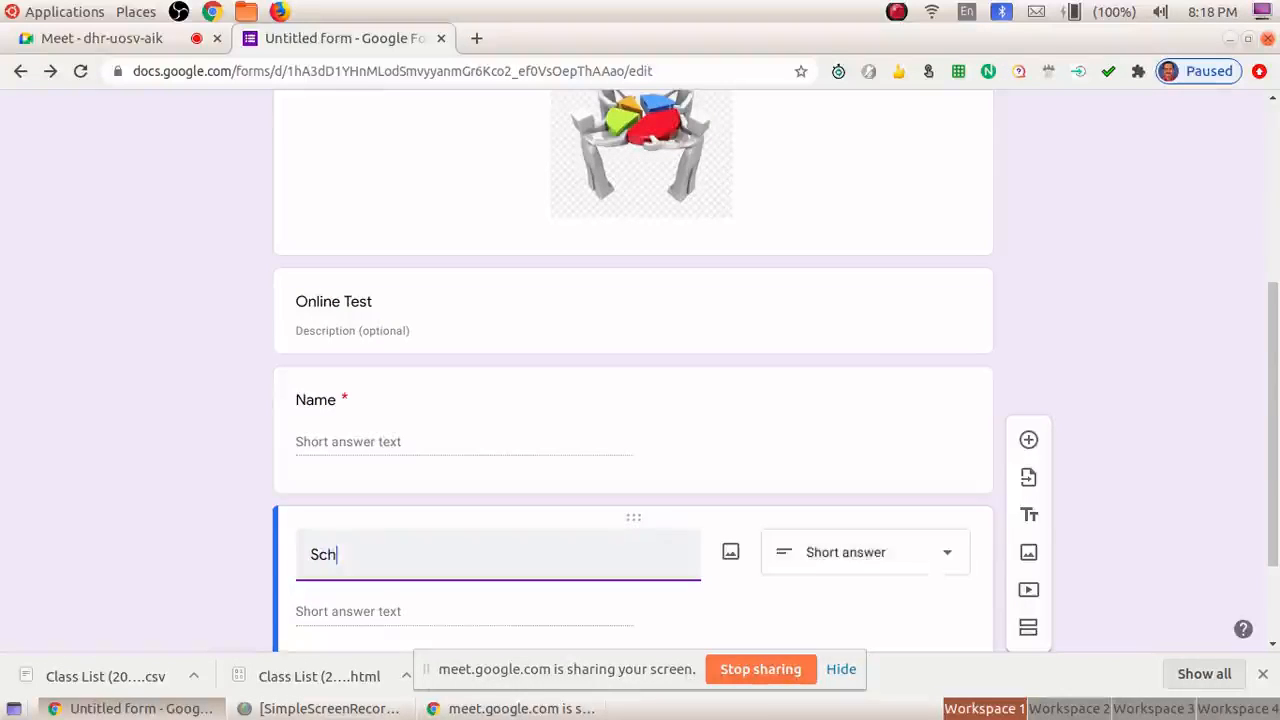
type("Code")
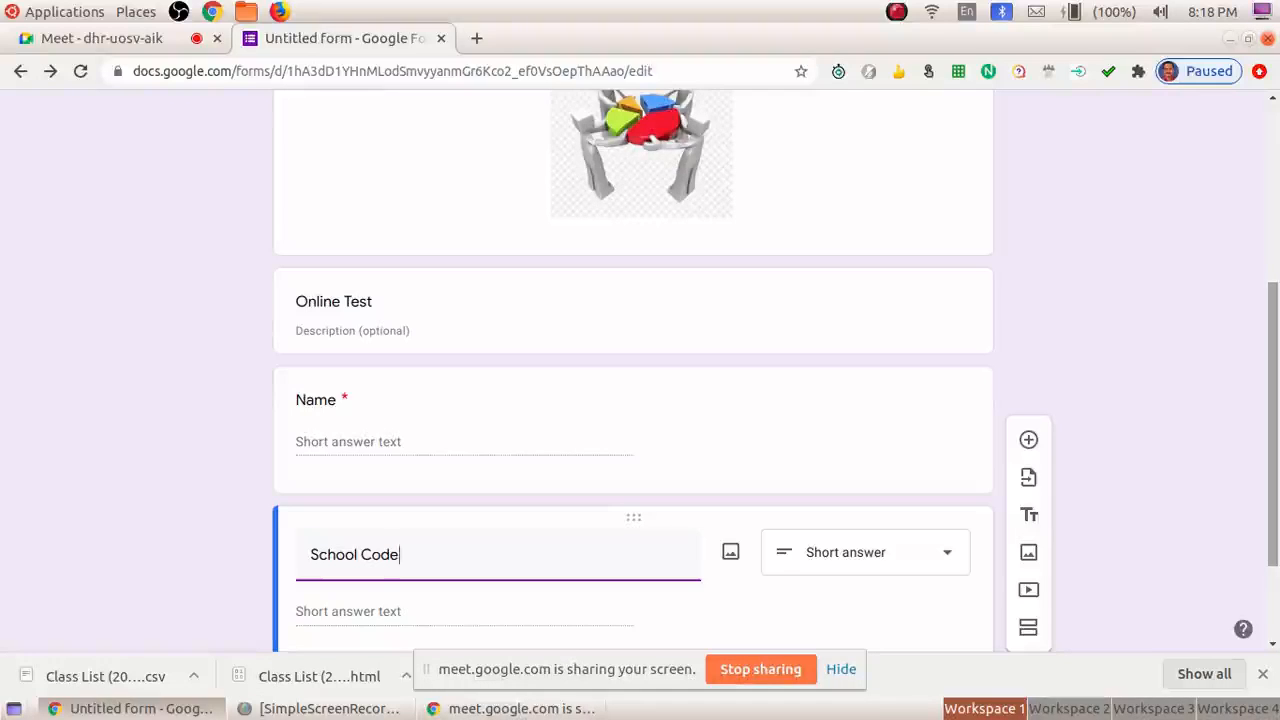
scroll(640, 400, "down", 3)
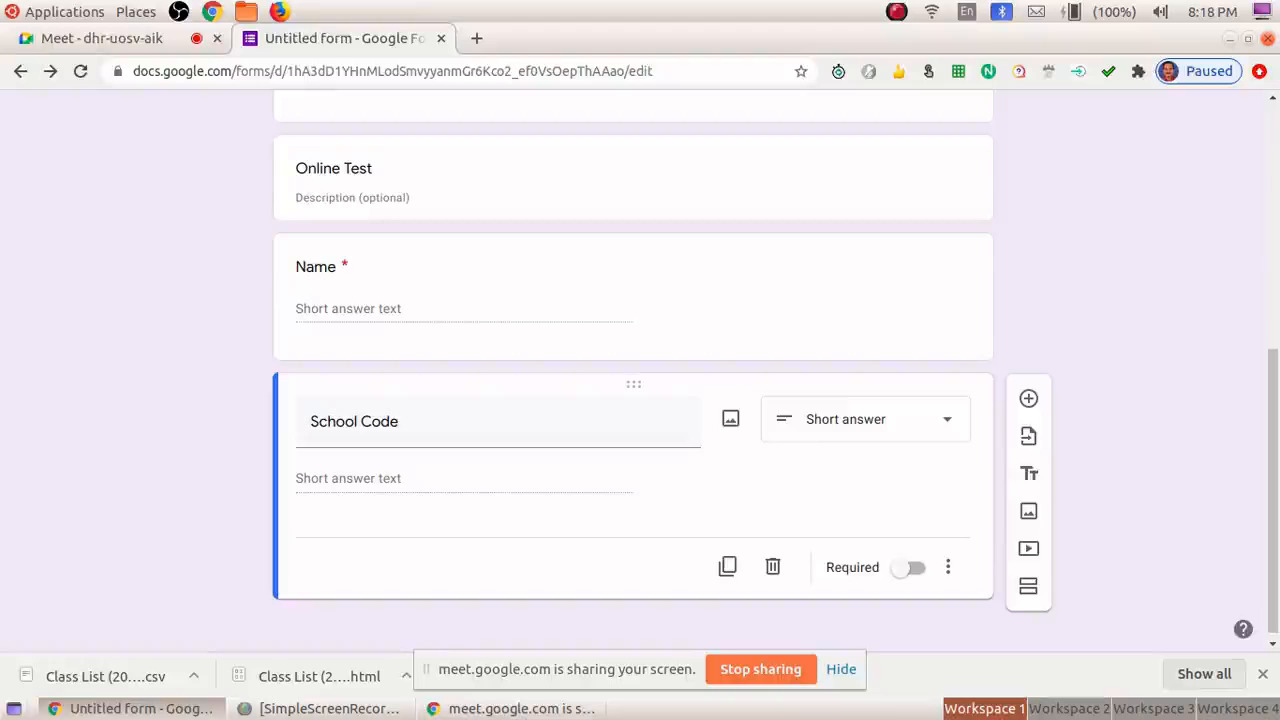
left_click(908, 567)
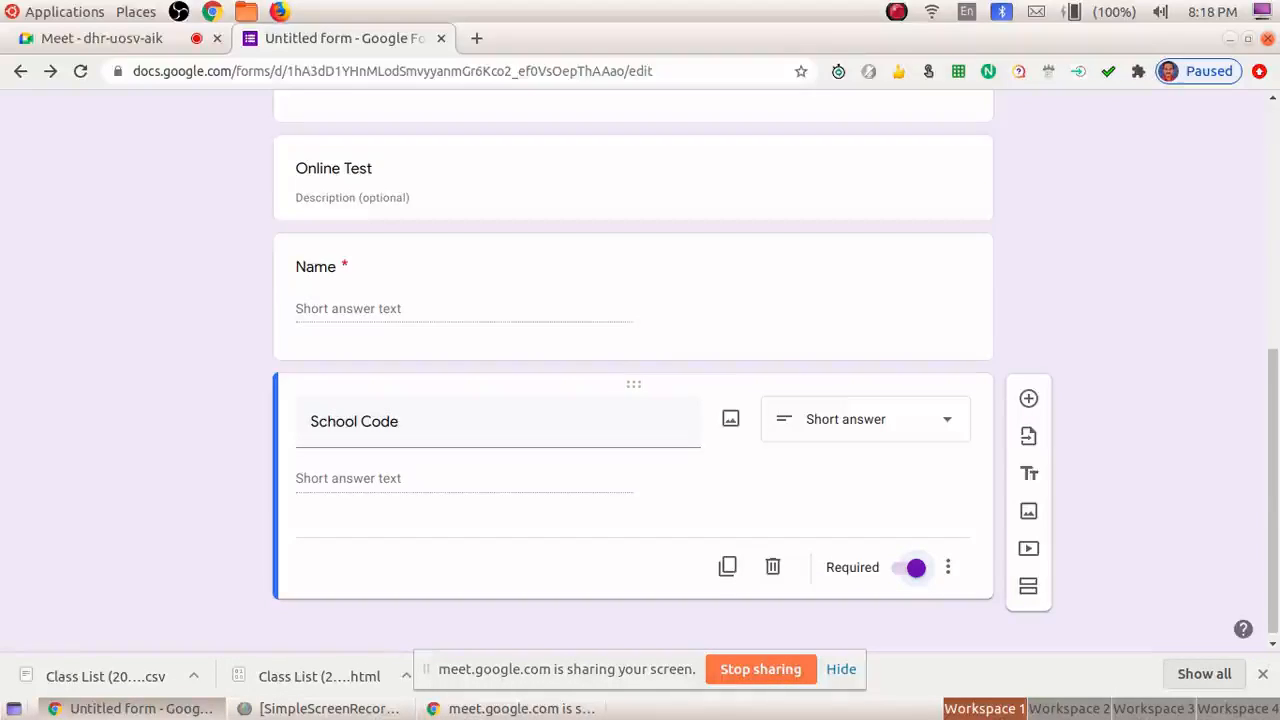
scroll(1028, 398, "down", 1)
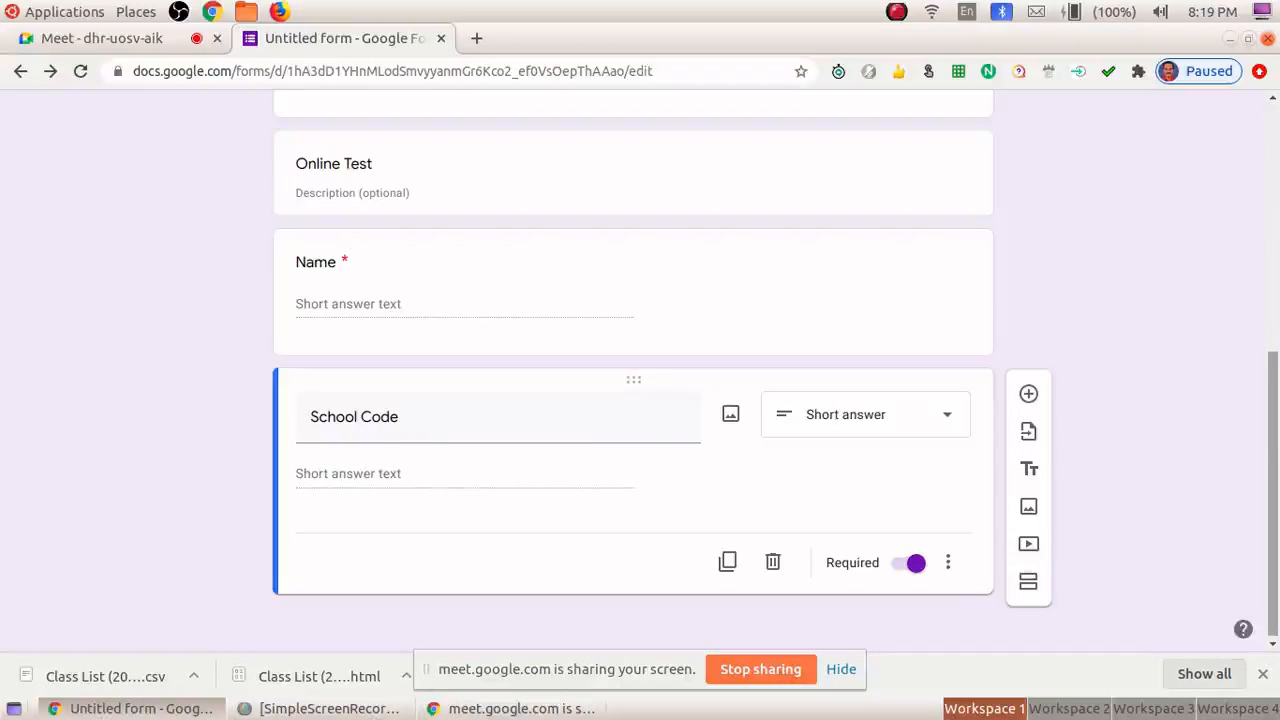
- Set the form's general settings to collect email addresses and limit respondents to 1 response
scroll(633, 370, "up", 5)
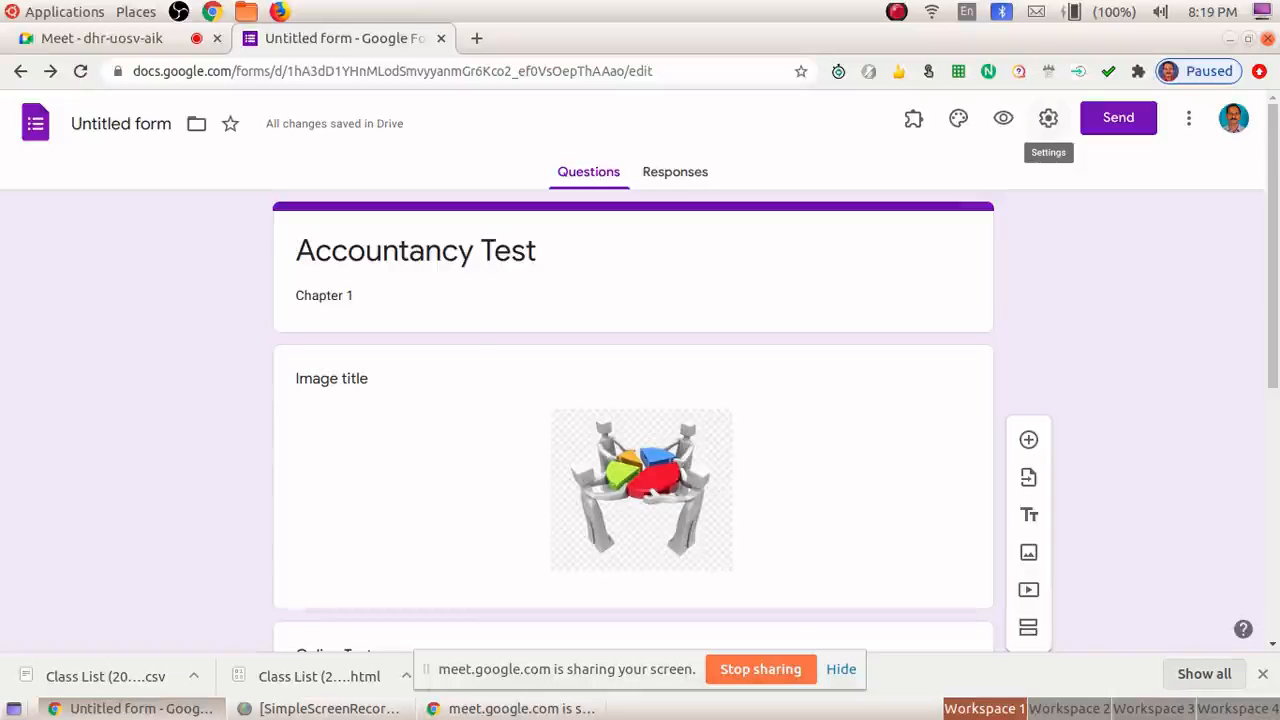
left_click(1048, 118)
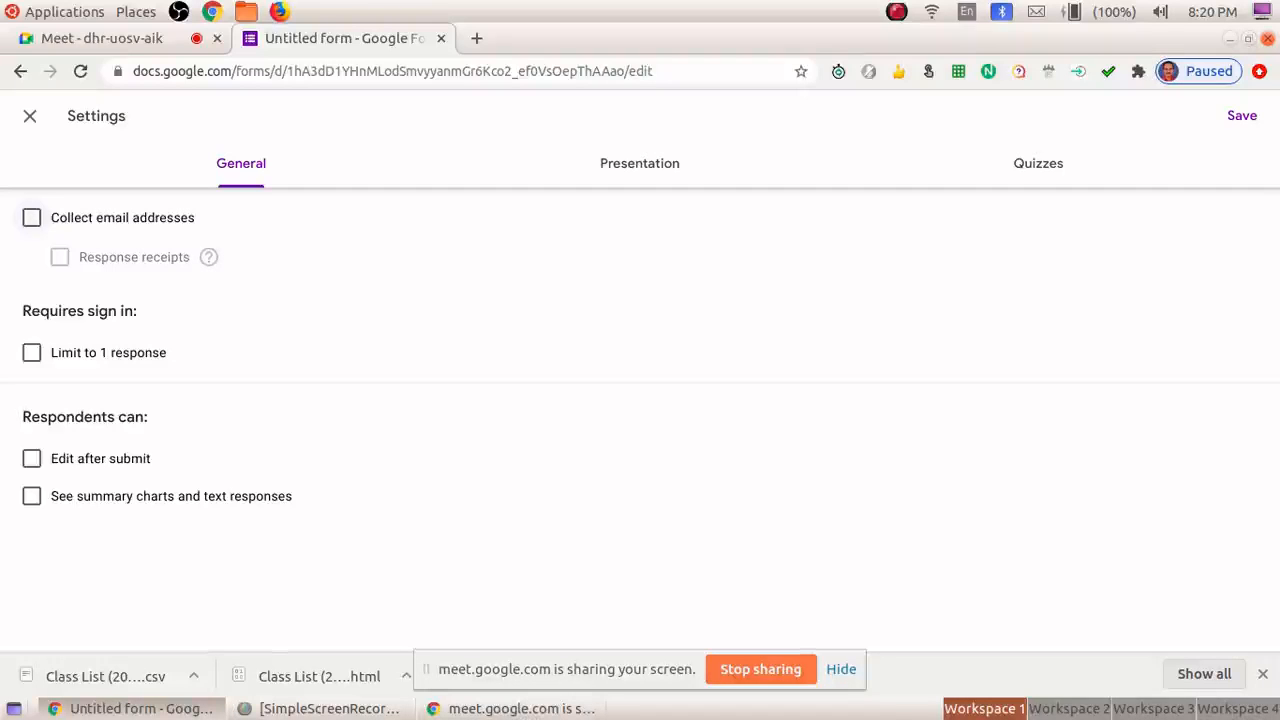
left_click(32, 217)
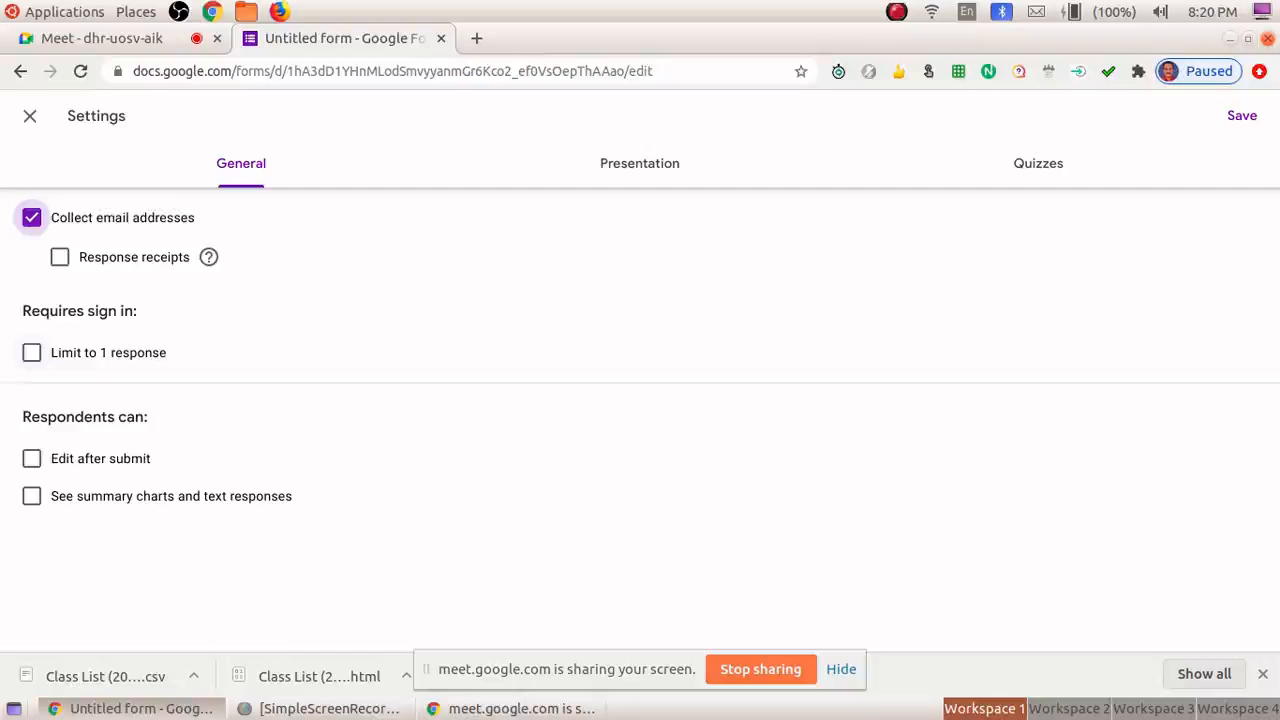
left_click(32, 352)
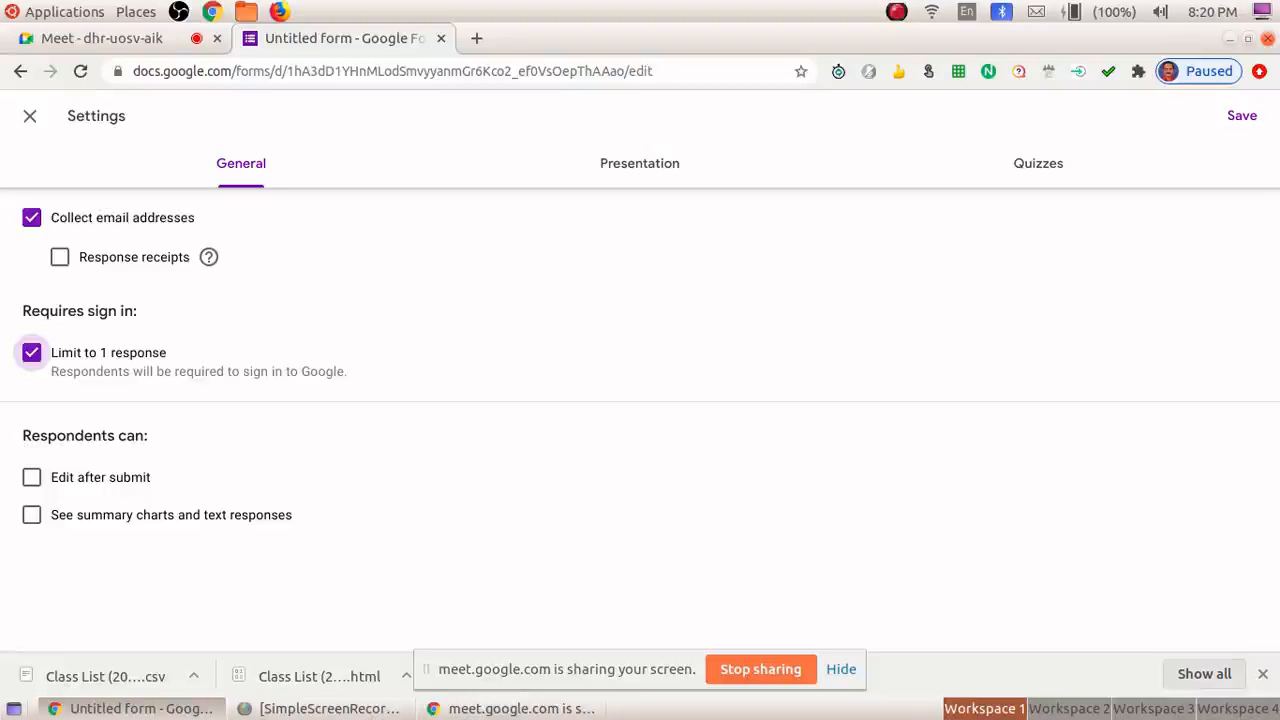
- Make the form a quiz with grades released immediately after each submission, and save the settings
left_click(639, 163)
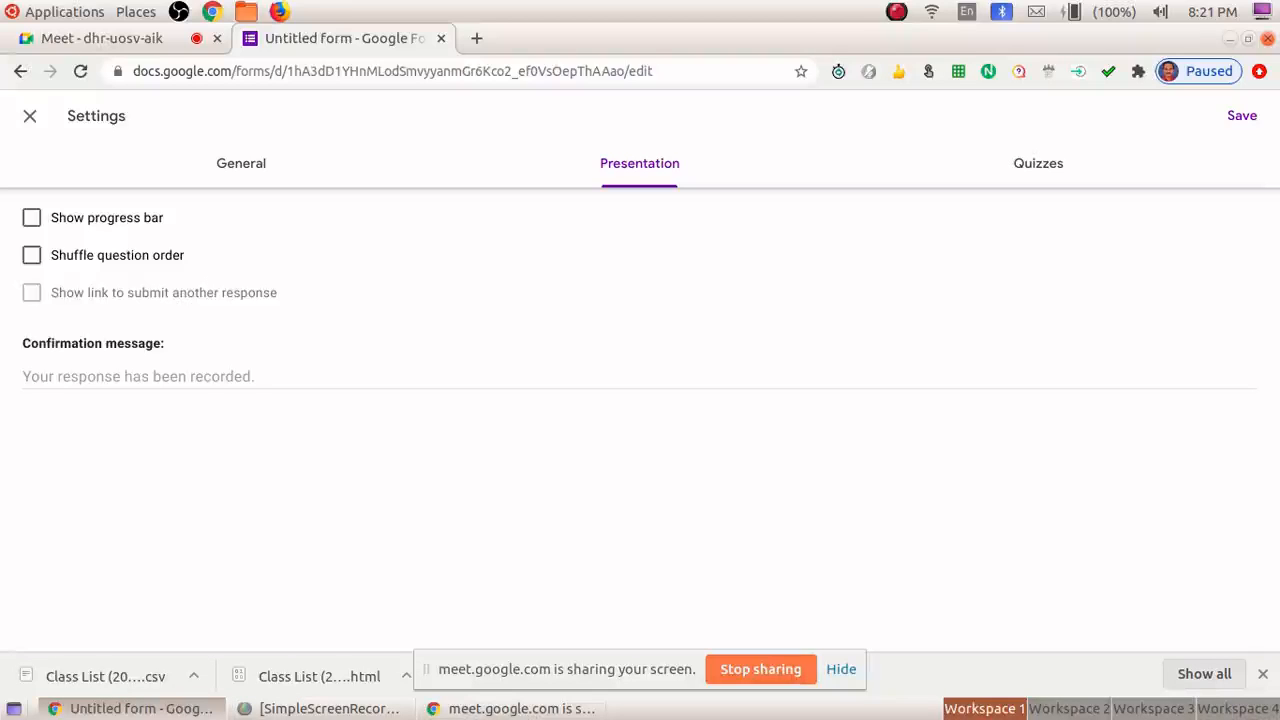
left_click(1038, 163)
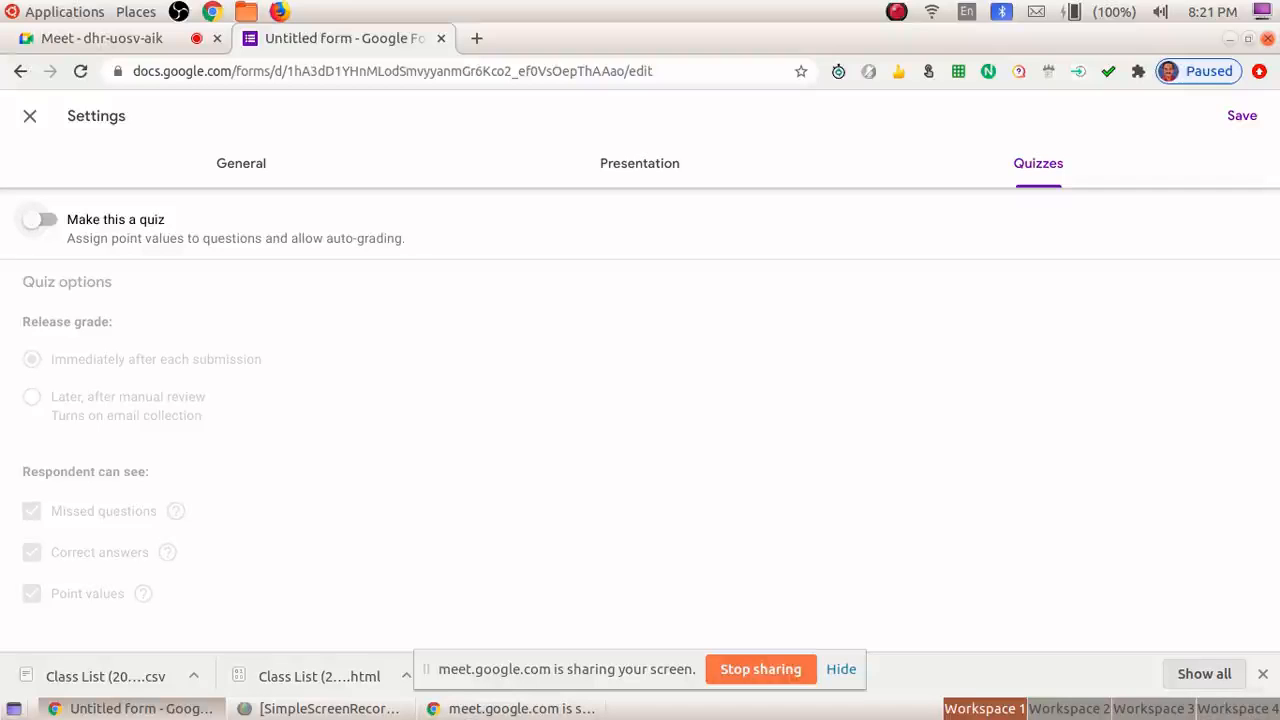
left_click(40, 219)
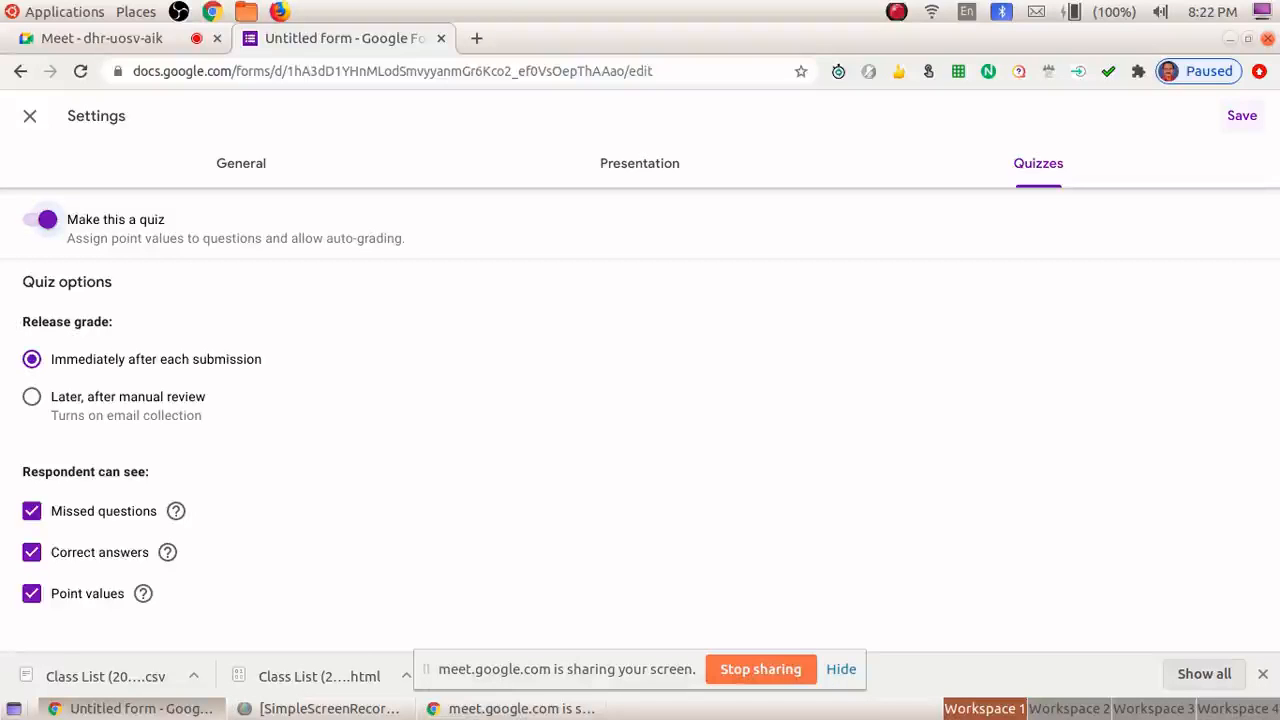
left_click(1240, 116)
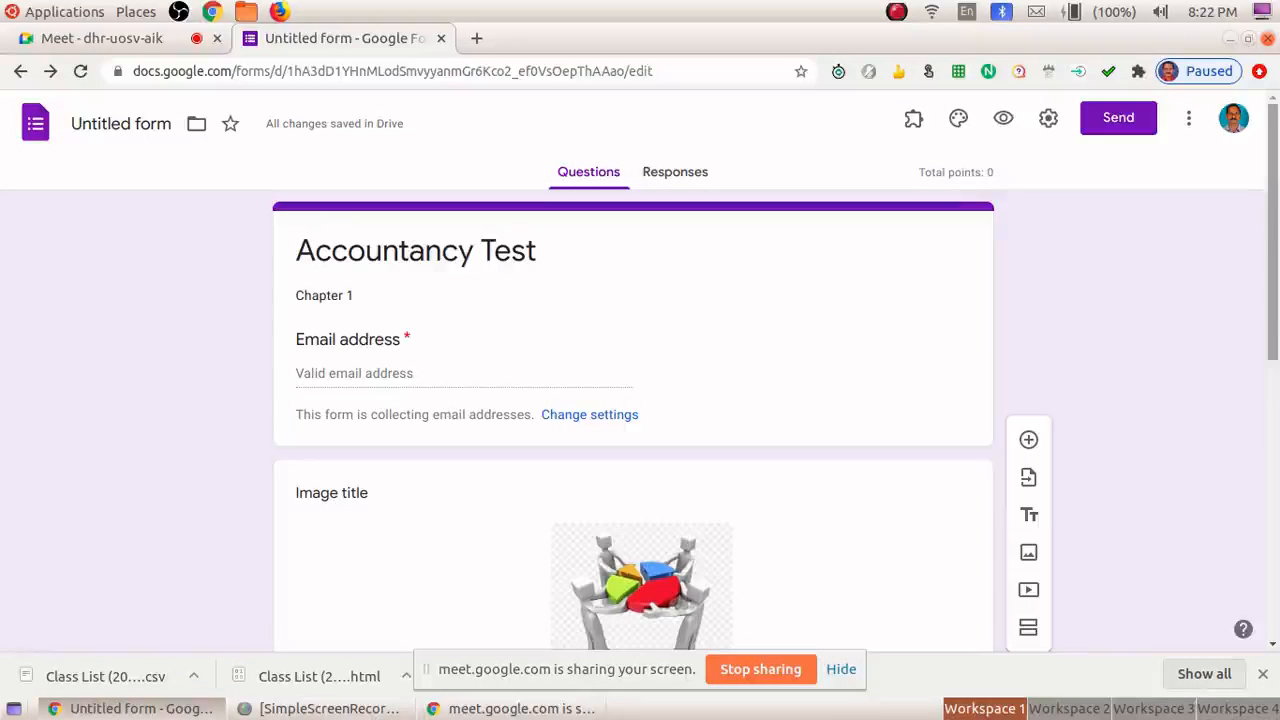
- Add a question titled "1. Partnership is formed out of ............" below the School Code question
scroll(640, 370, "down", 5)
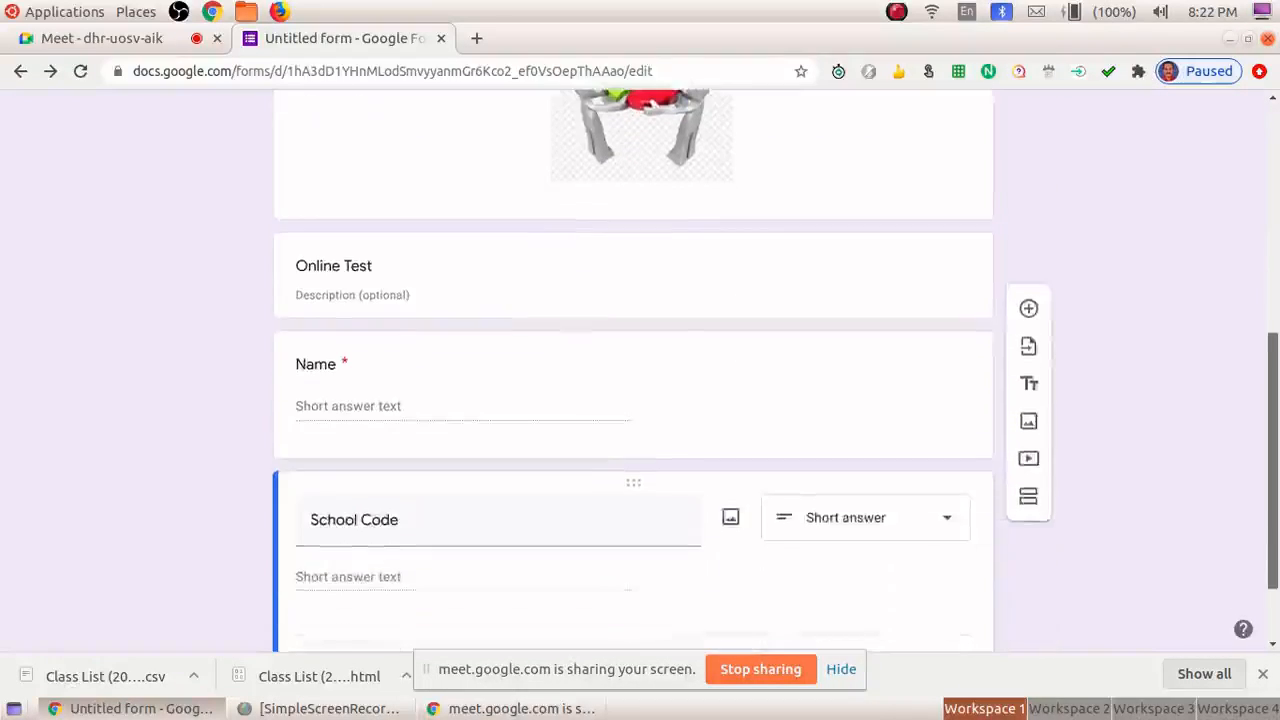
scroll(640, 370, "down", 2)
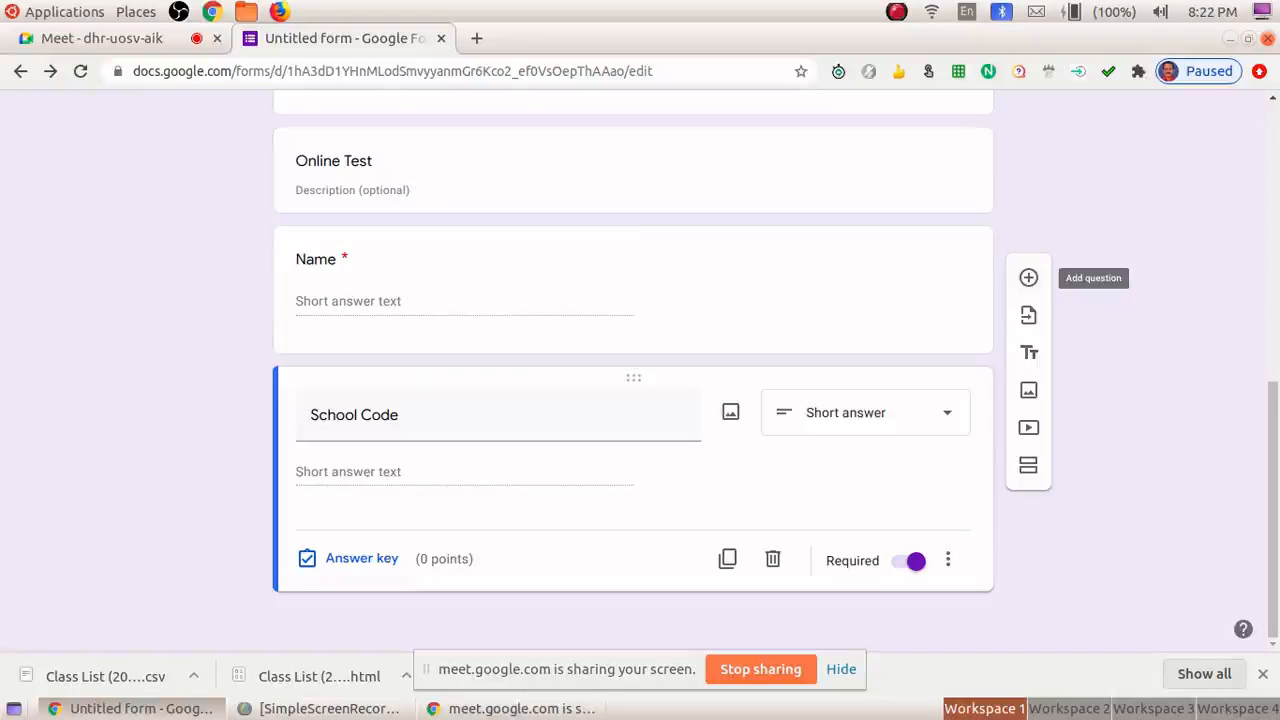
left_click(1028, 277)
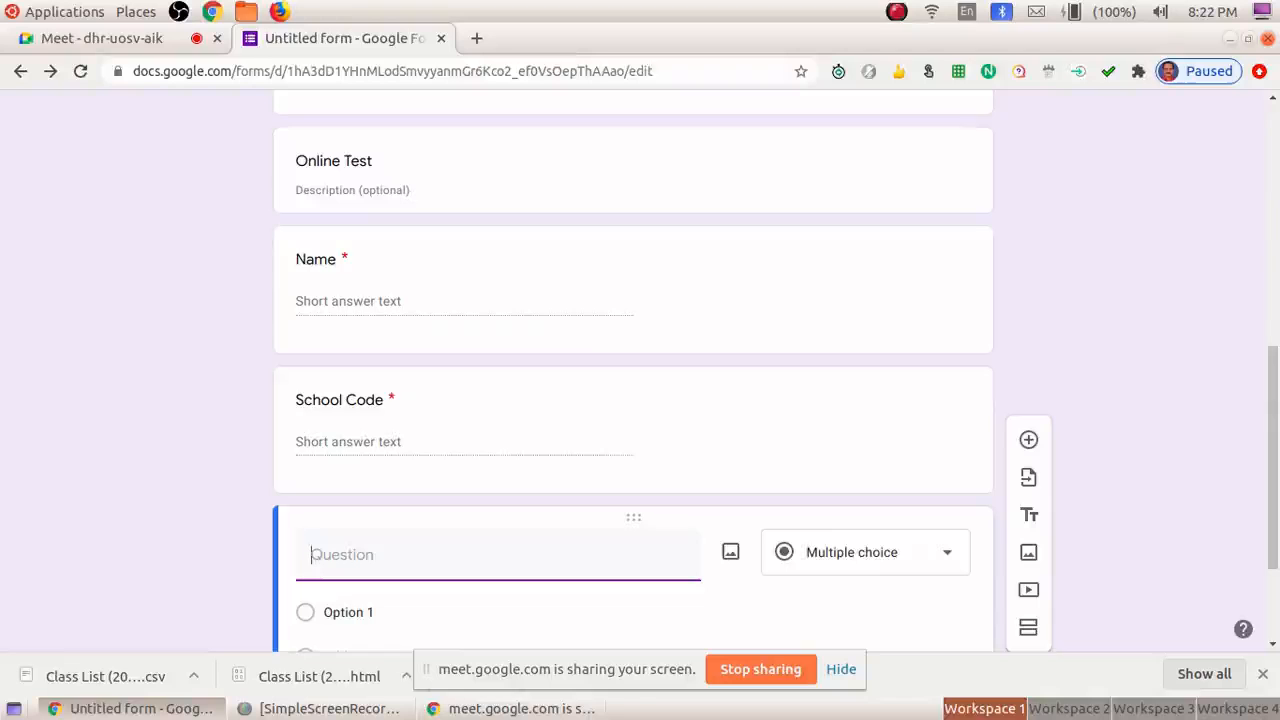
type("1. Partne")
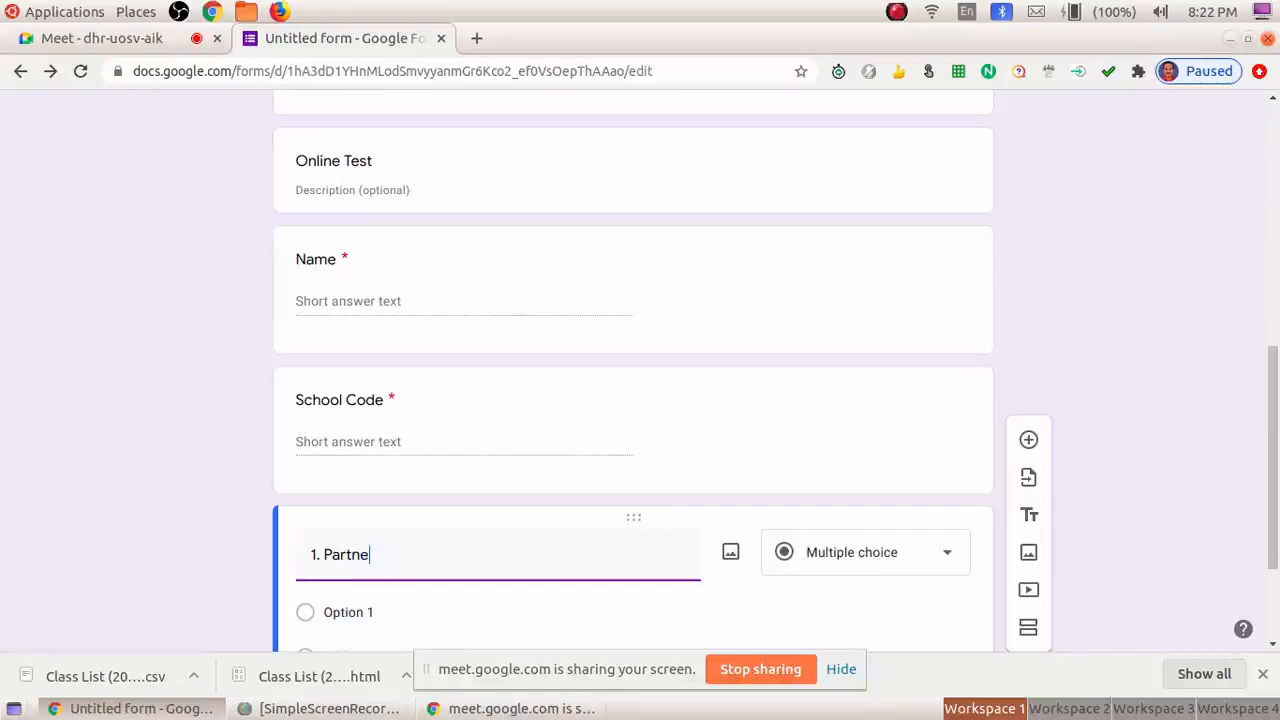
type("rshi")
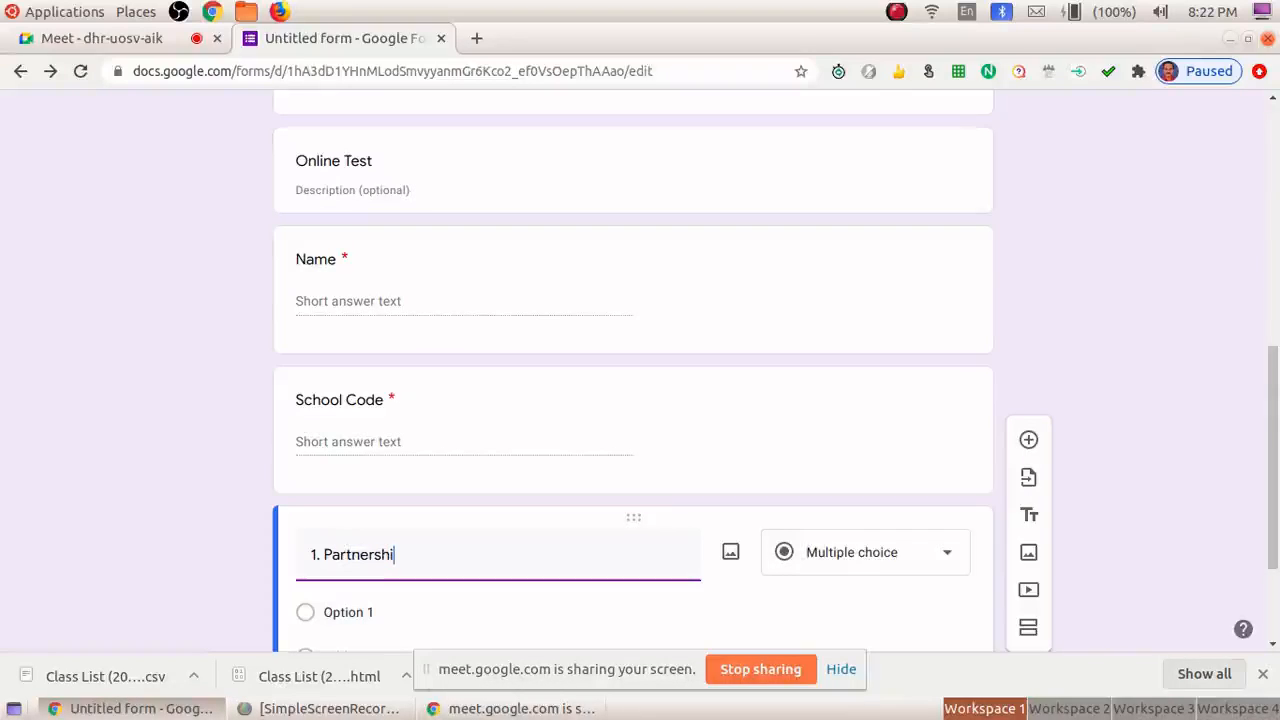
type("p is forme out of ...........")
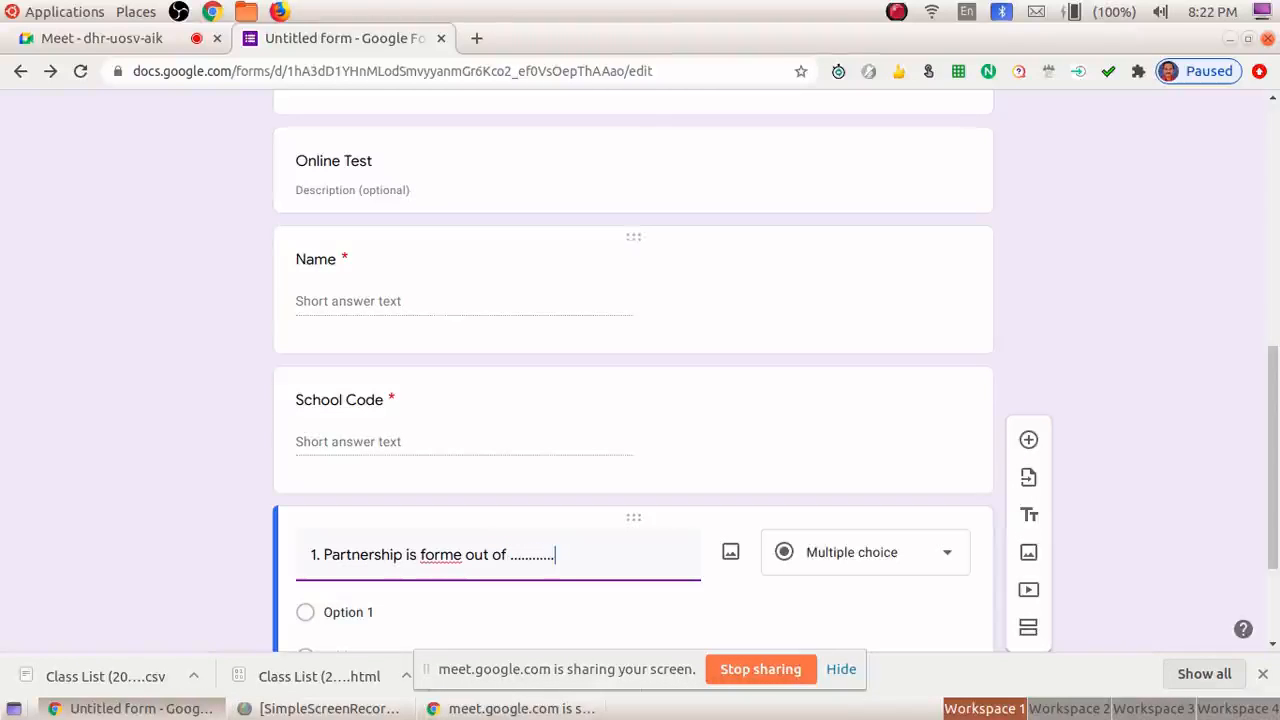
left_click(466, 555)
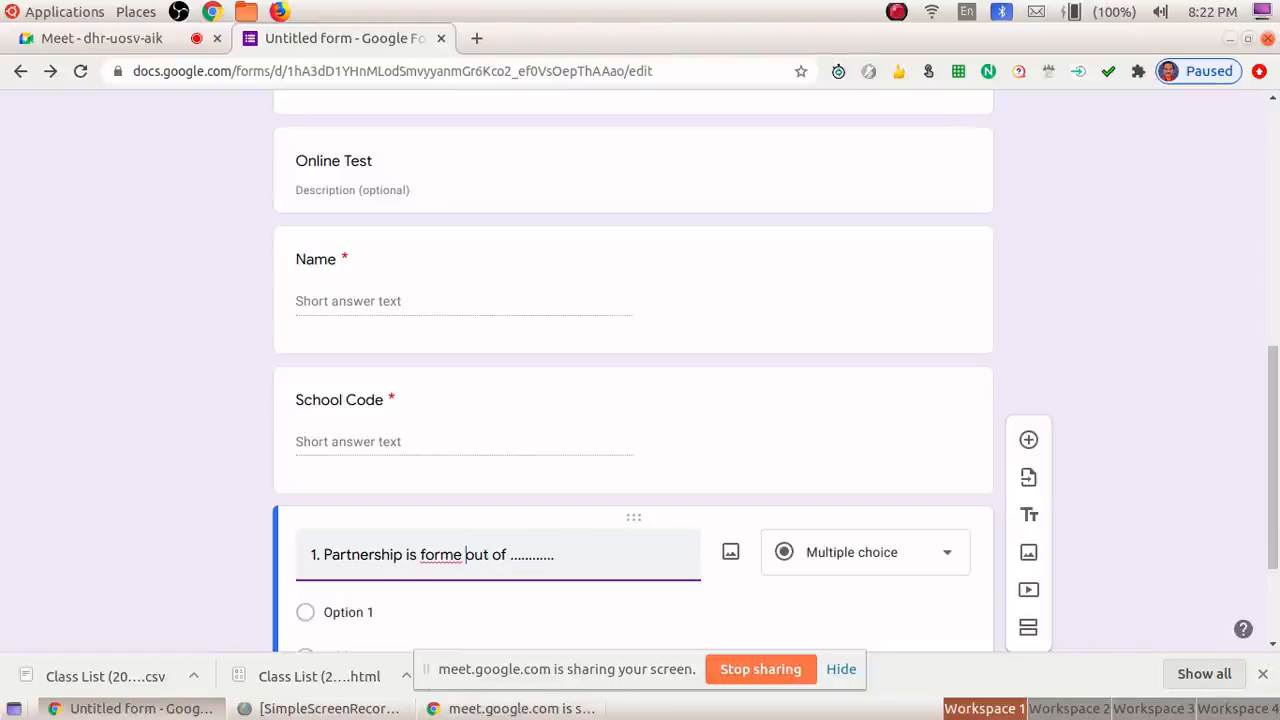
type("d")
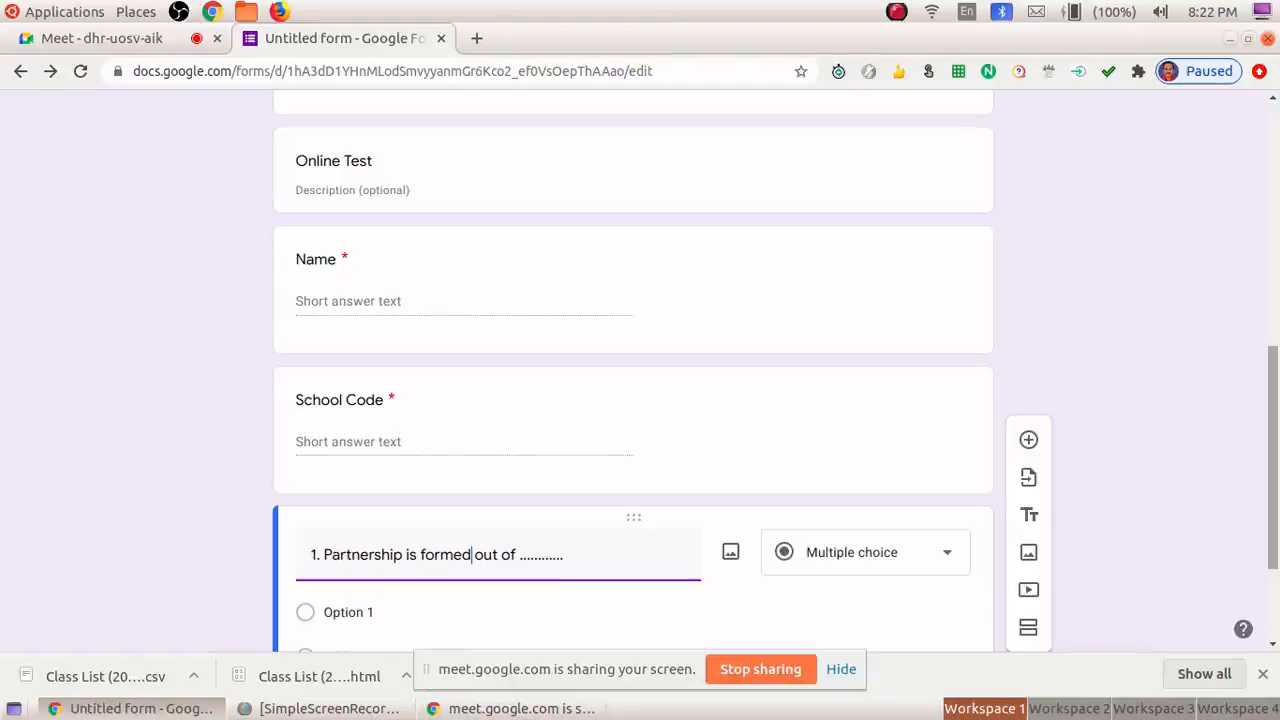
- Review the available question types for the partnership question, keeping Multiple choice selected
scroll(634, 380, "down", 3)
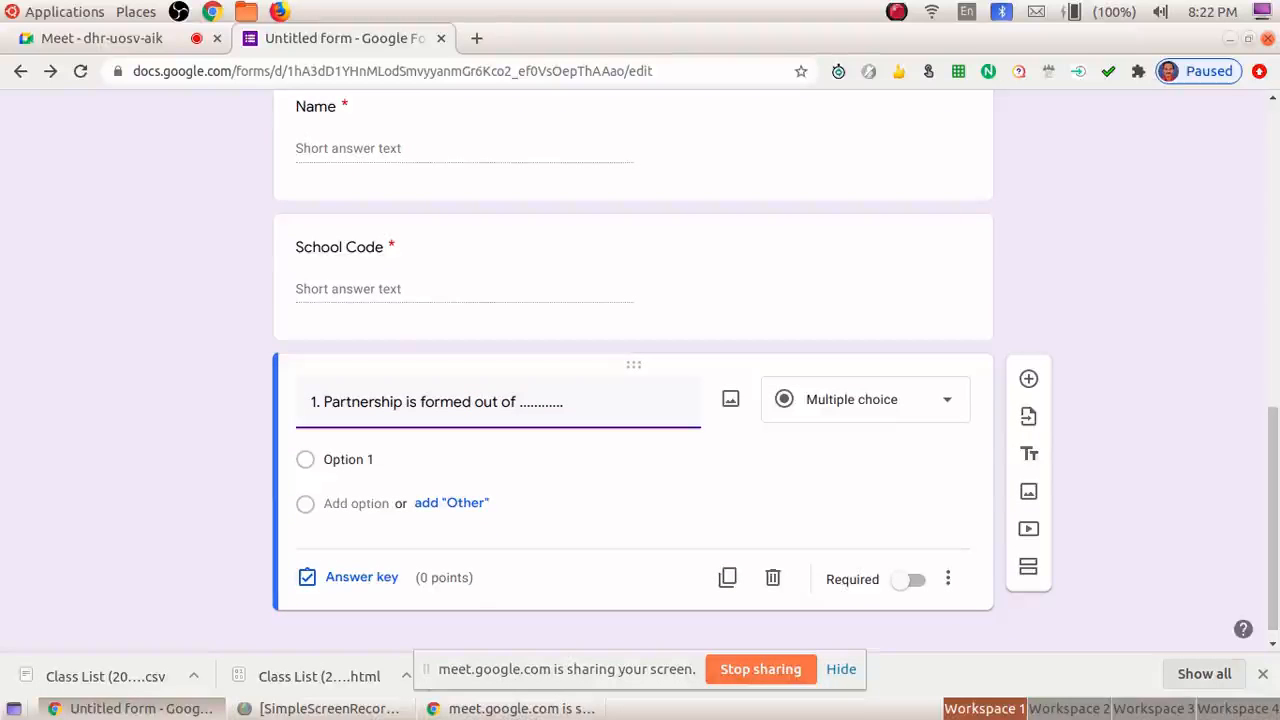
left_click(865, 399)
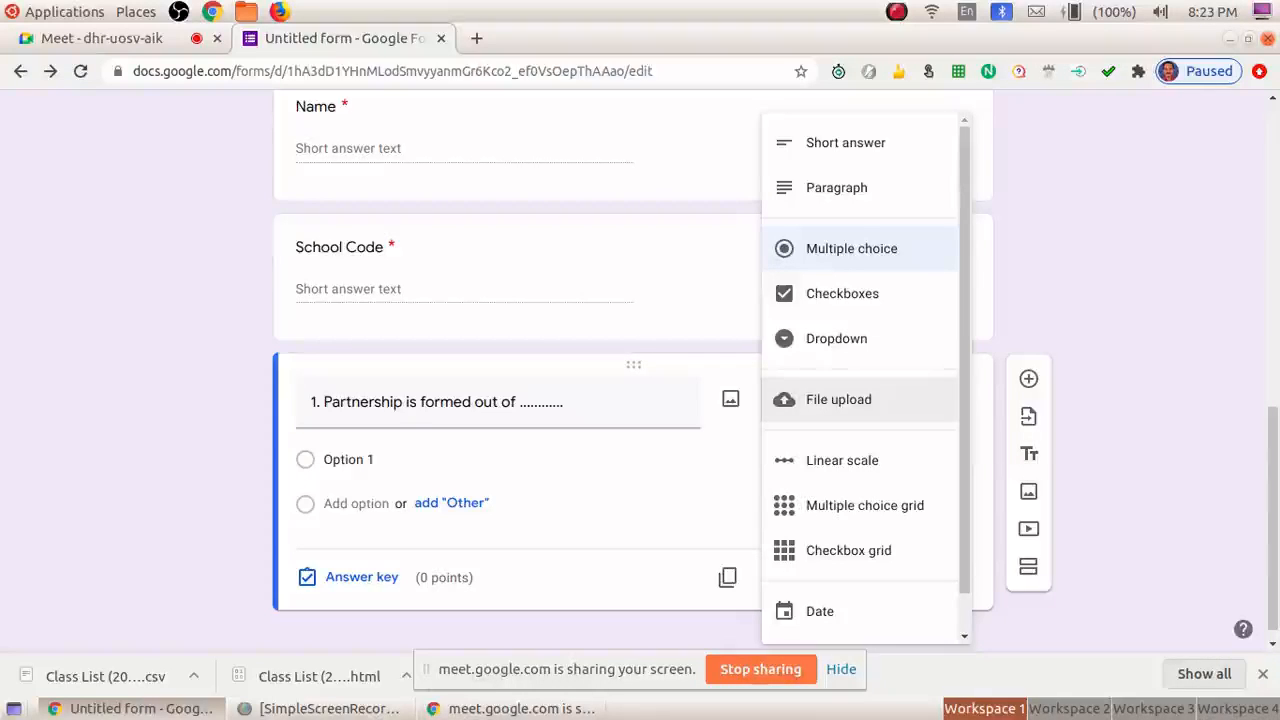
key("Down")
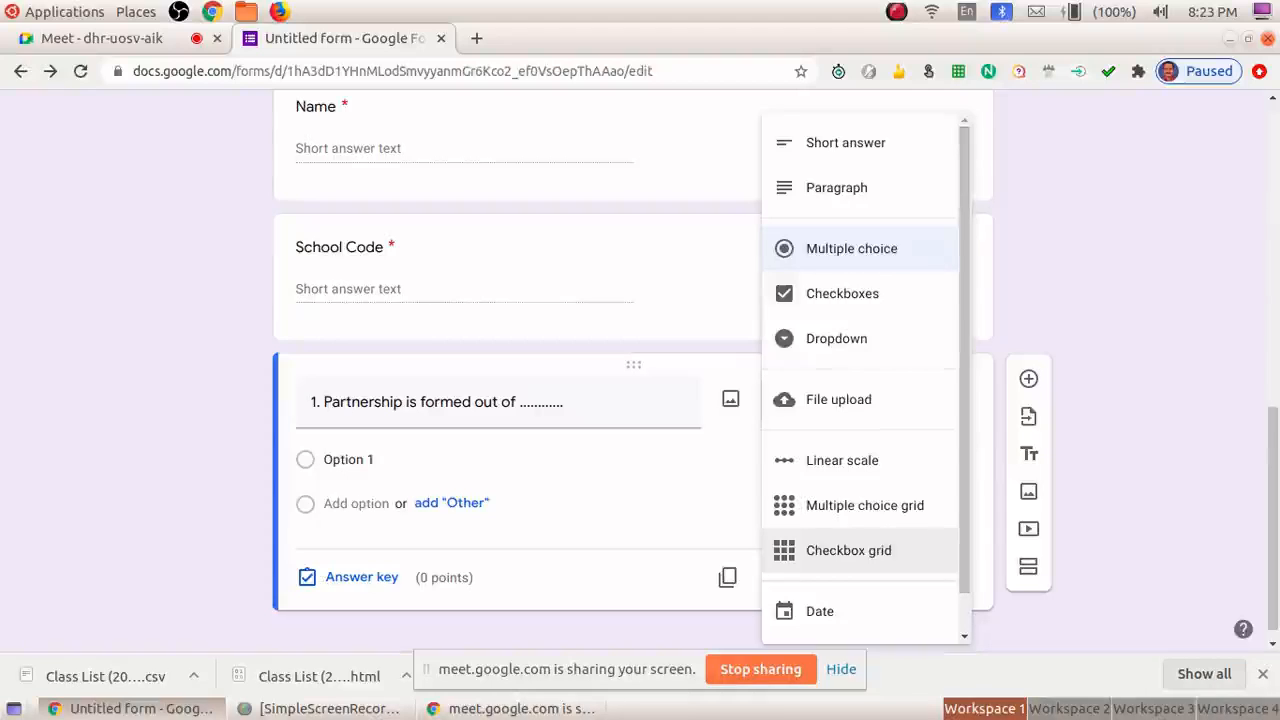
scroll(860, 550, "down", 1)
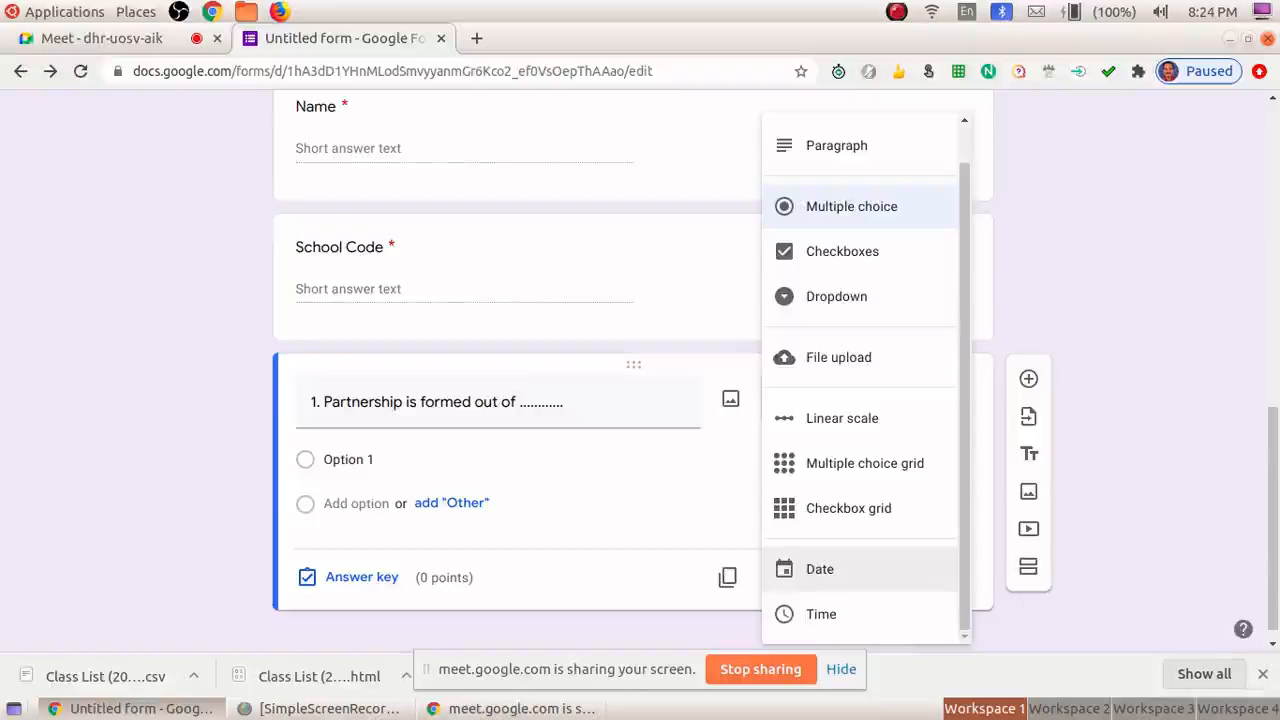
key("Down")
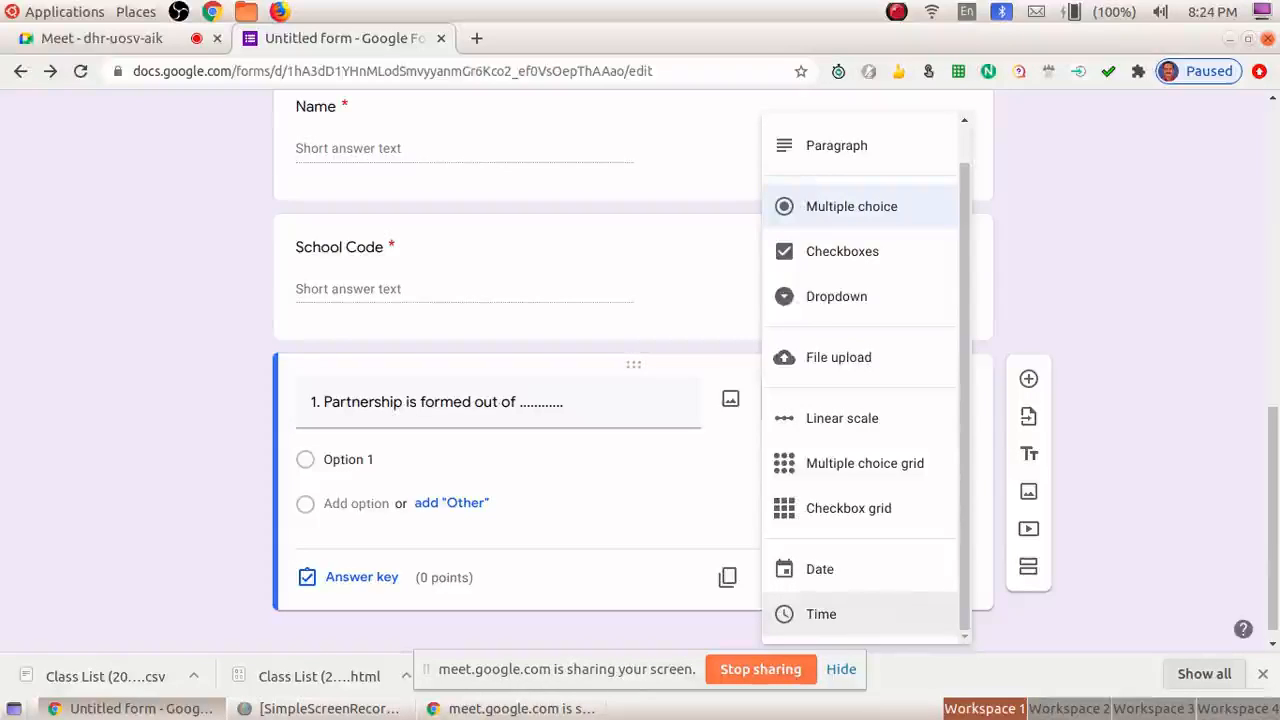
key("Up")
key("Up")
key("Up")
key("Up")
key("Up")
key("Up")
key("Up")
key("Up")
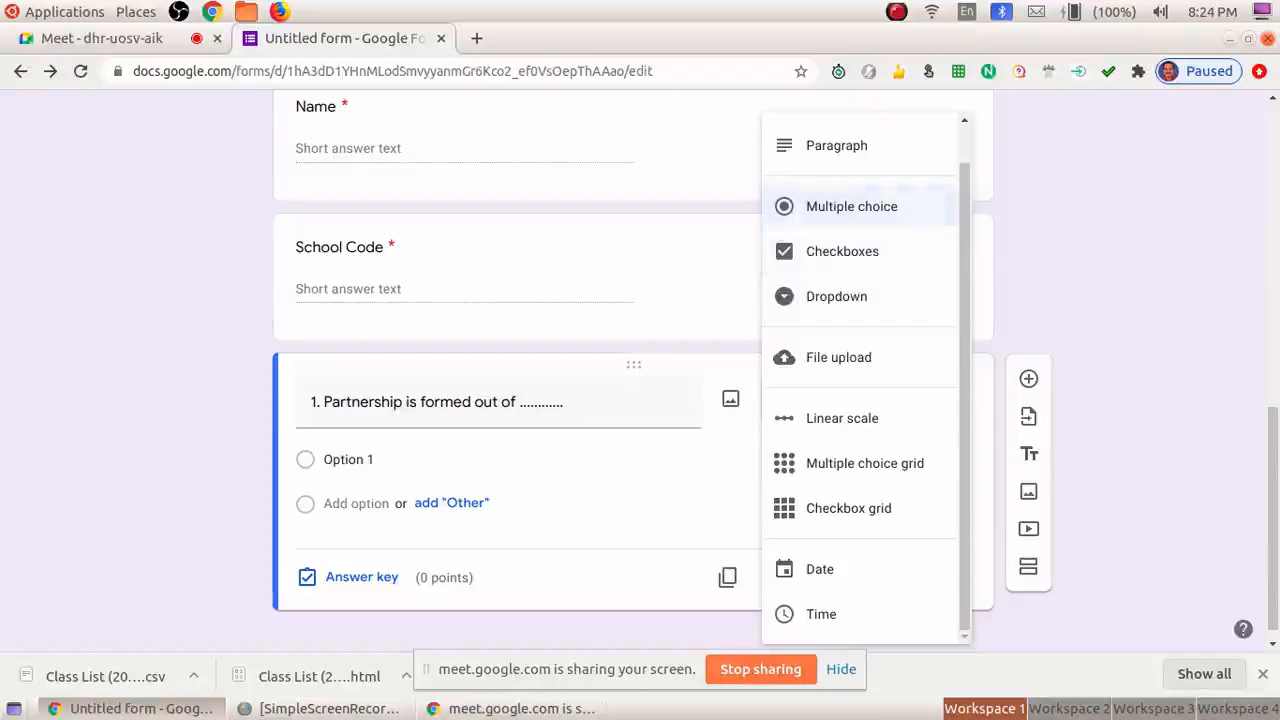
key("Return")
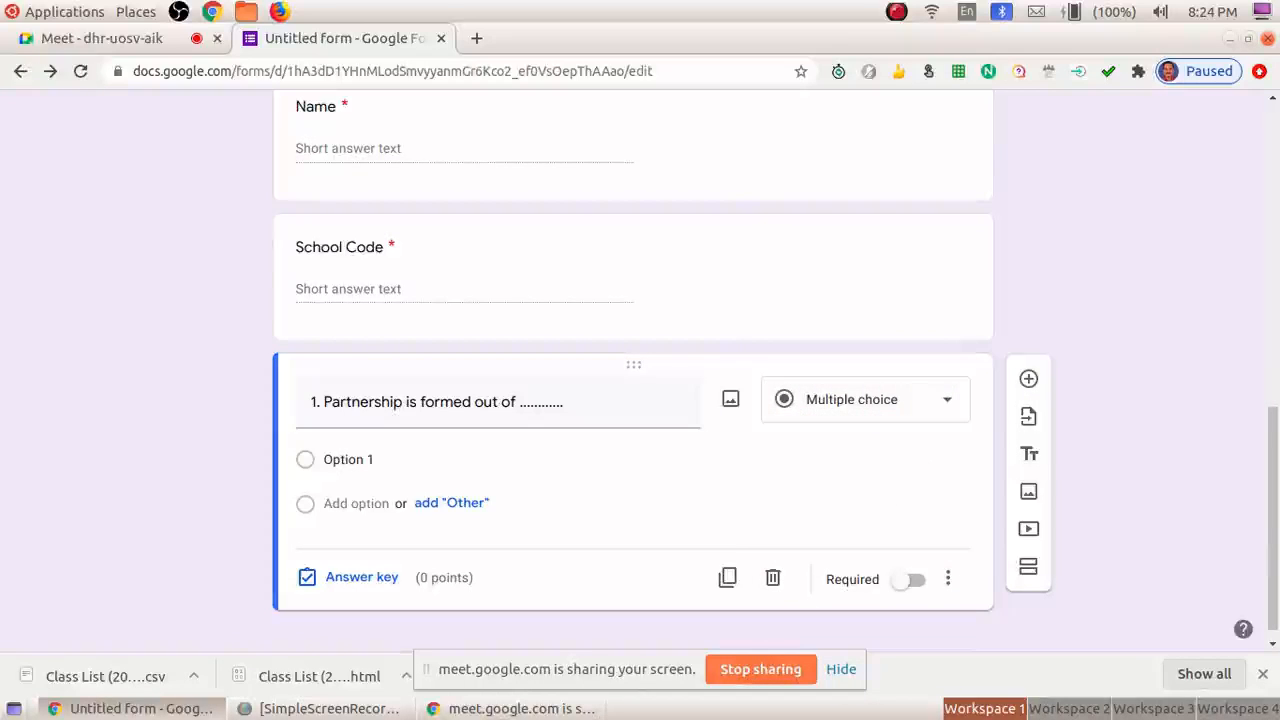
- Give the partnership question the answer options "Act", "Agreement" and "None of these"
key("Tab")
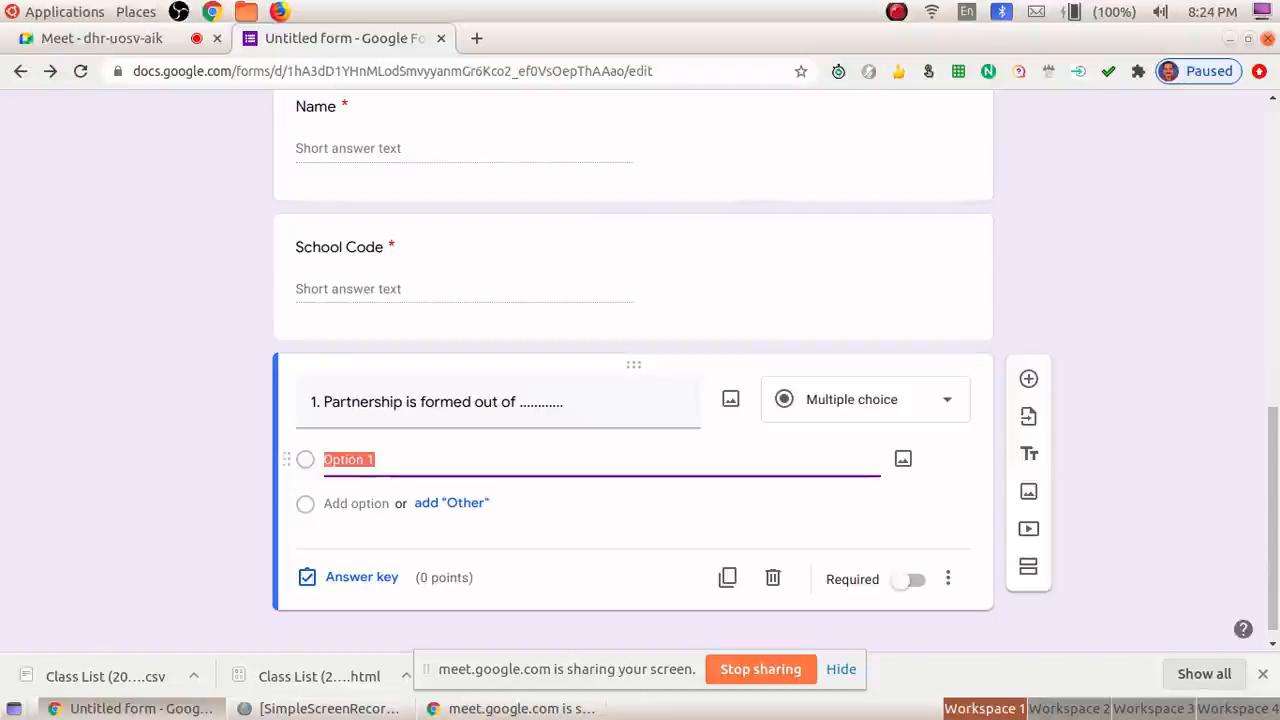
type("Act")
key("Tab")
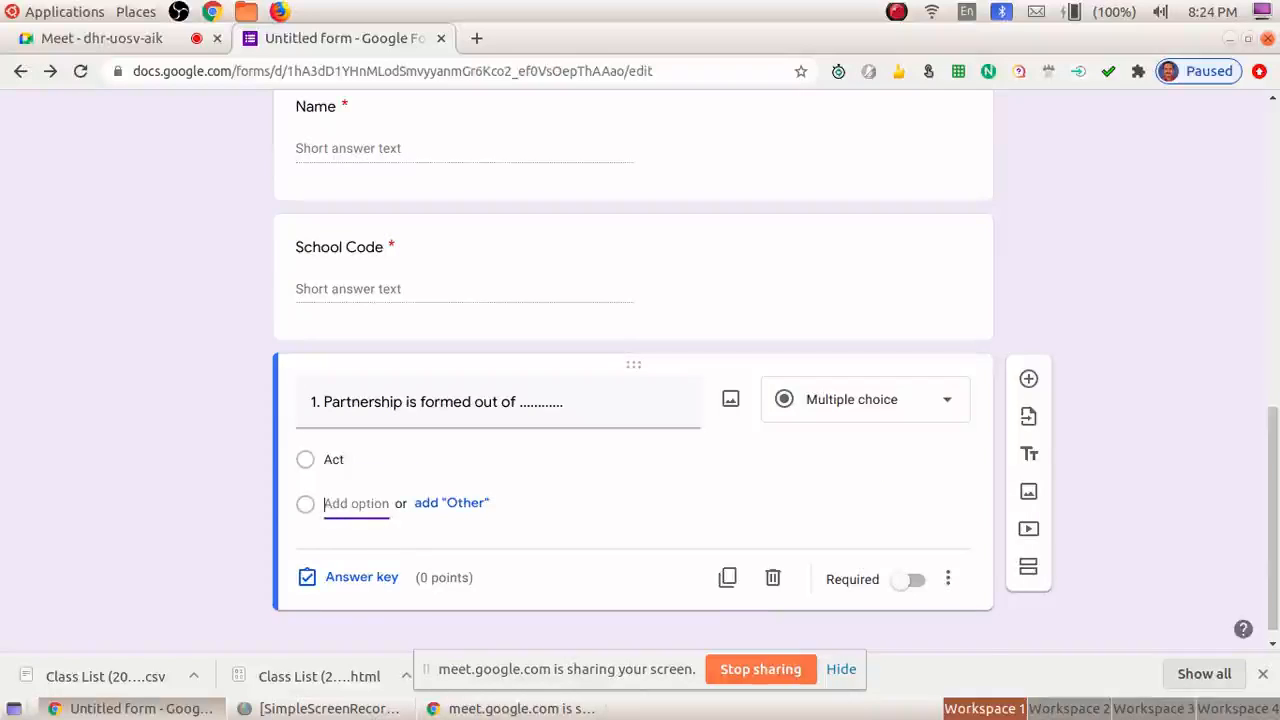
type("Agreement")
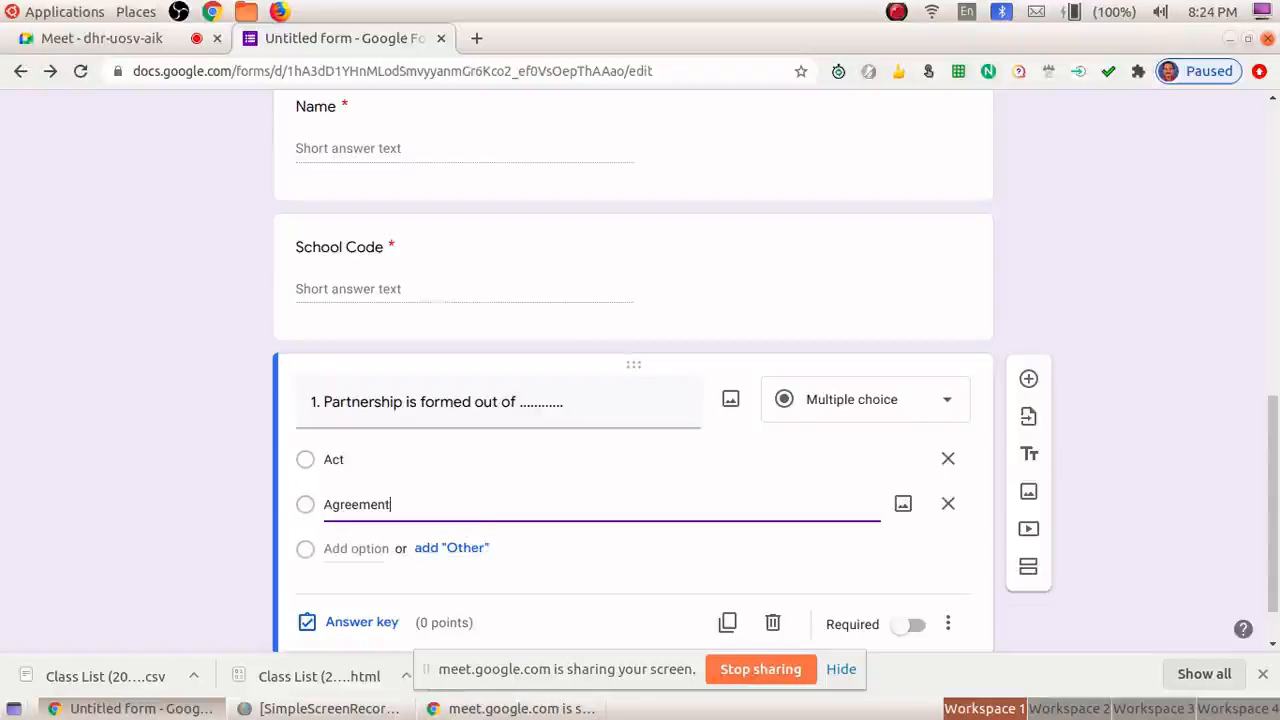
key("Return")
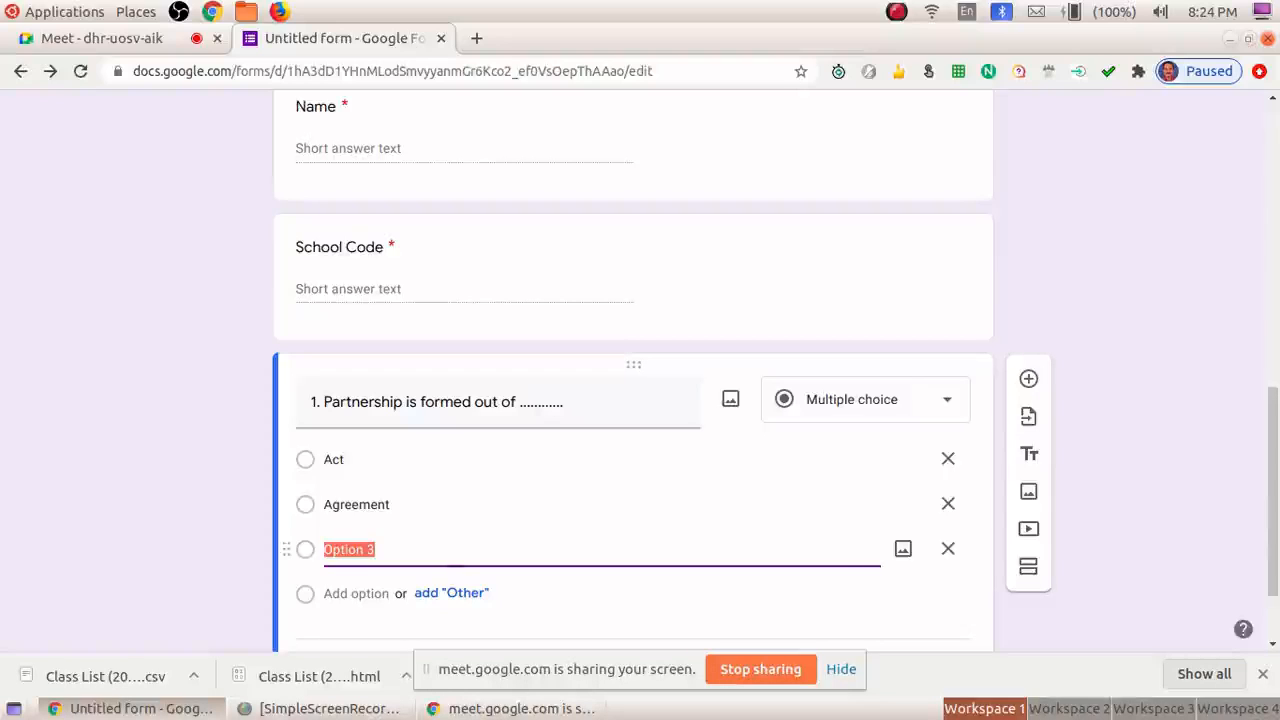
type("N")
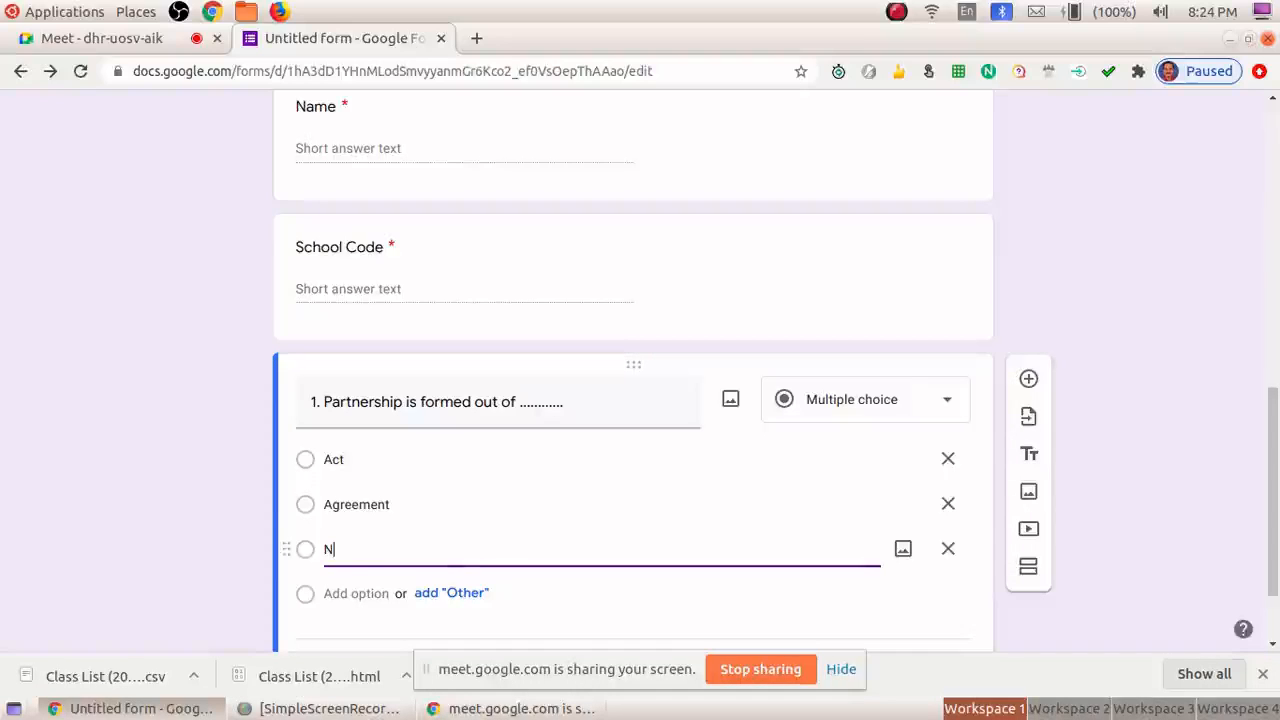
type("one ")
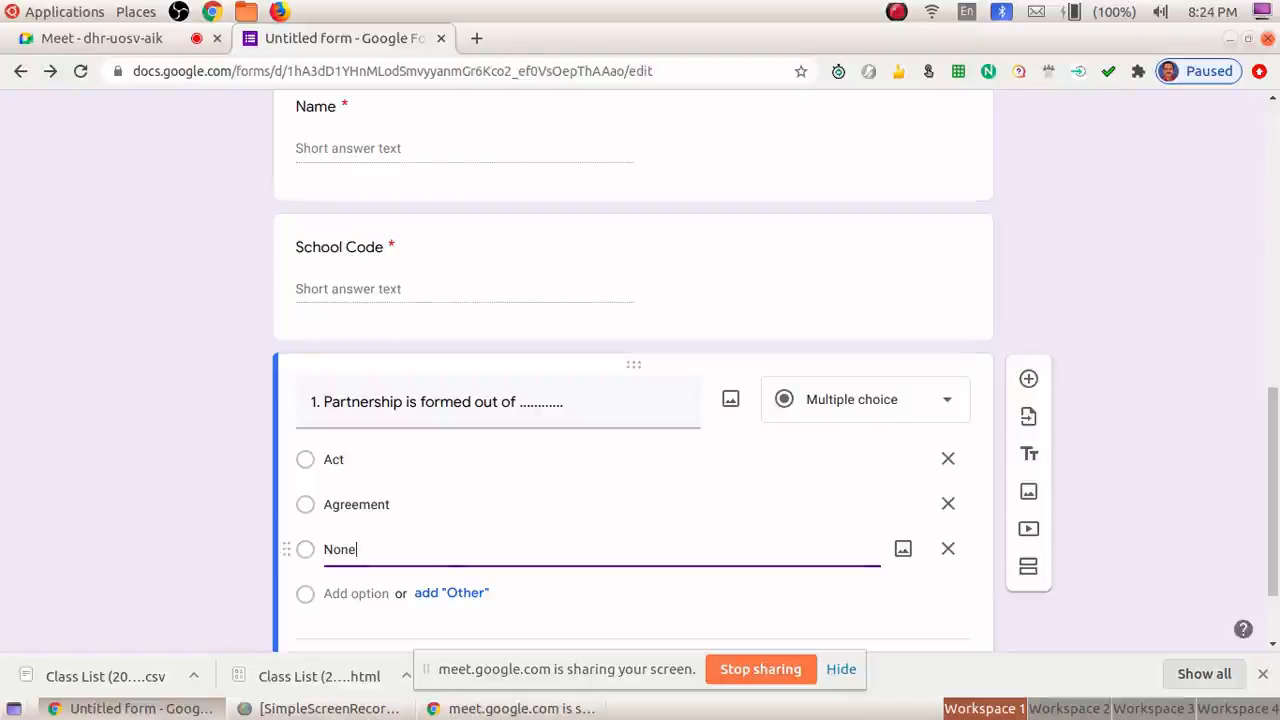
type("of ")
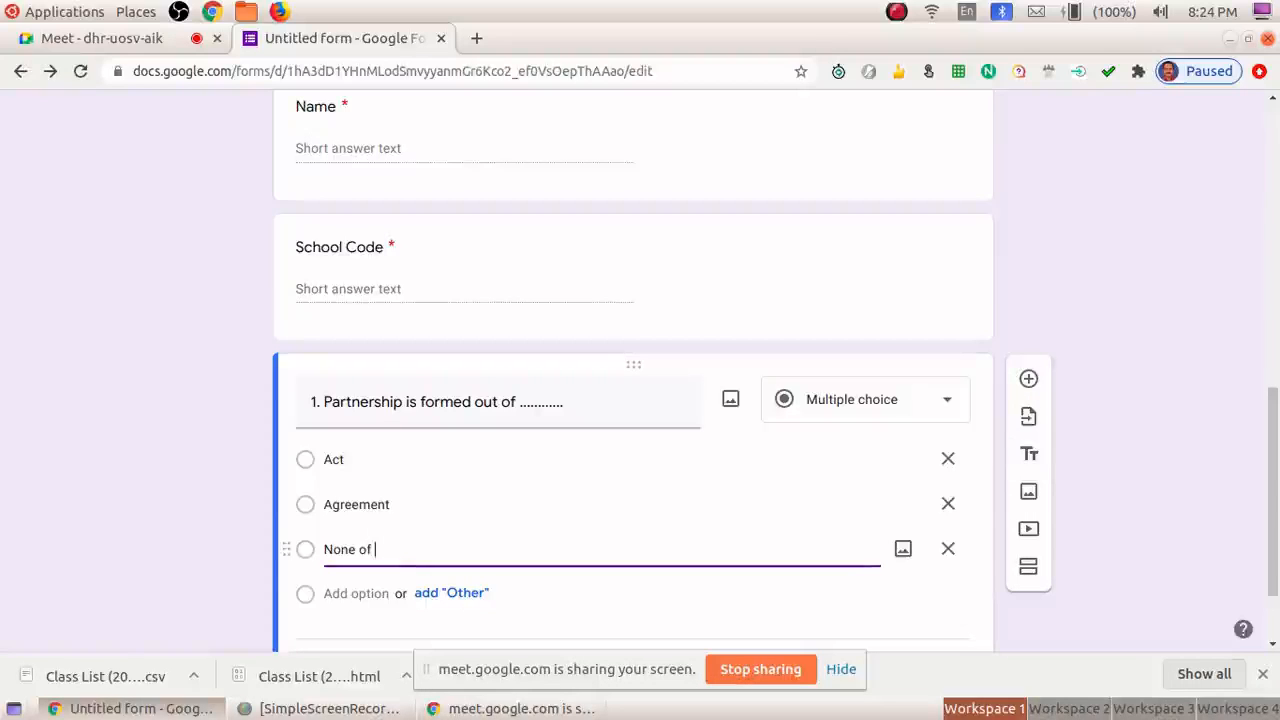
type("these")
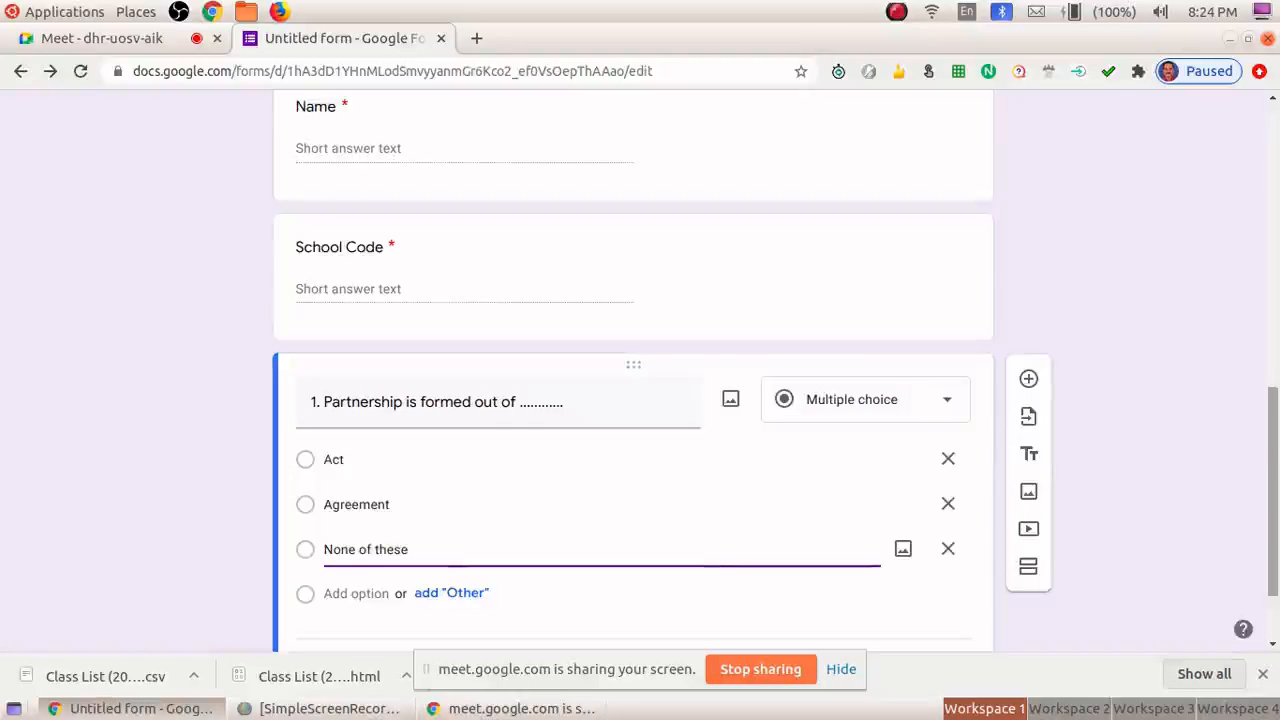
- Mark "Agreement" as the correct answer to the partnership formation question and set it to 1 point
scroll(633, 400, "down", 2)
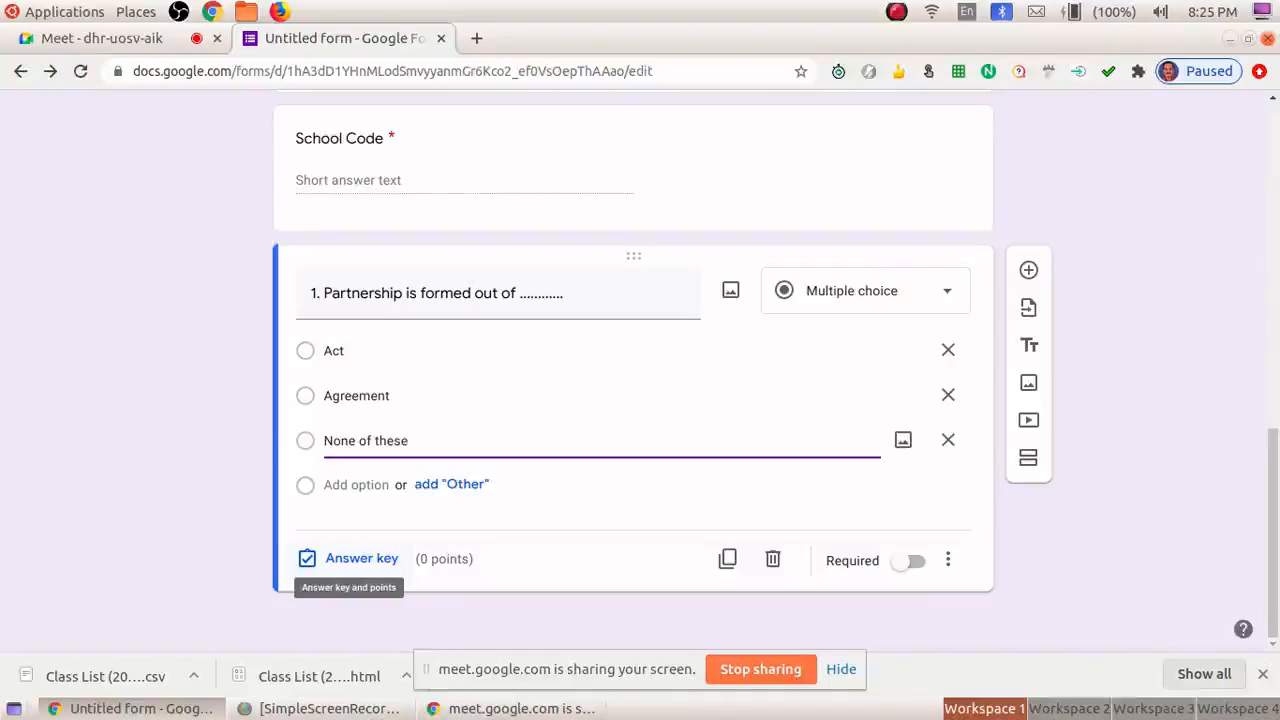
left_click(350, 558)
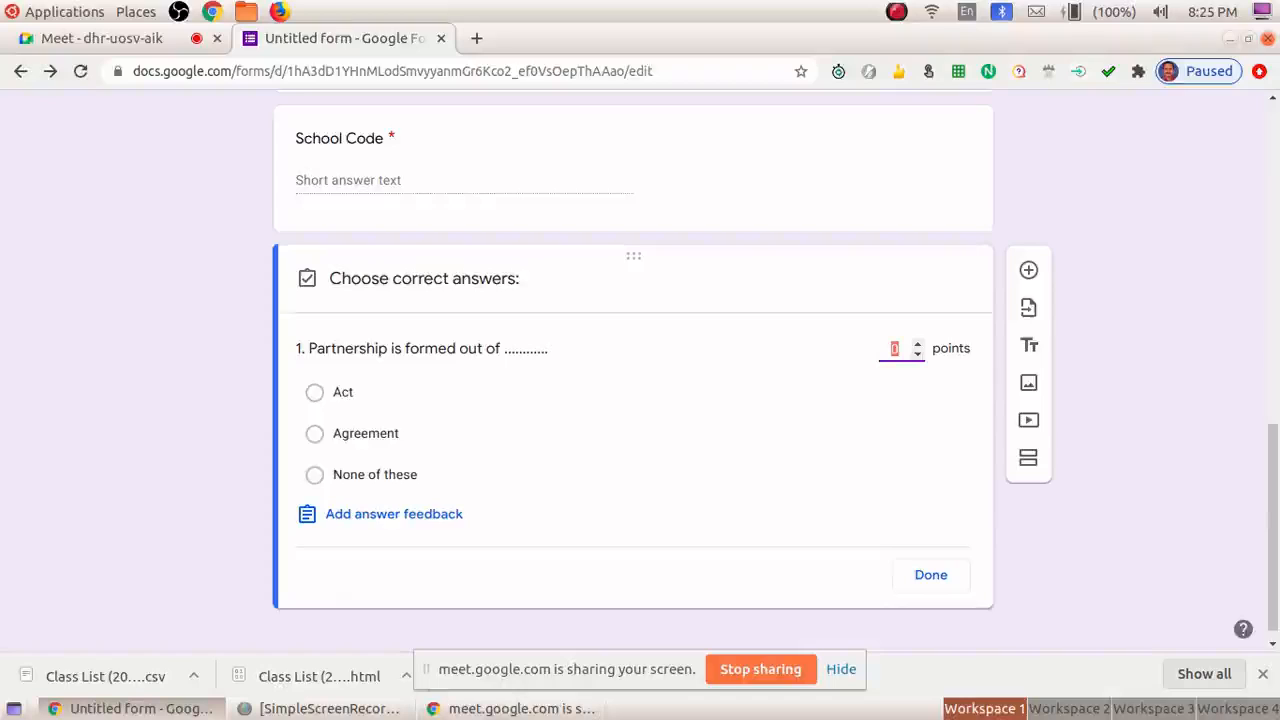
left_click(365, 433)
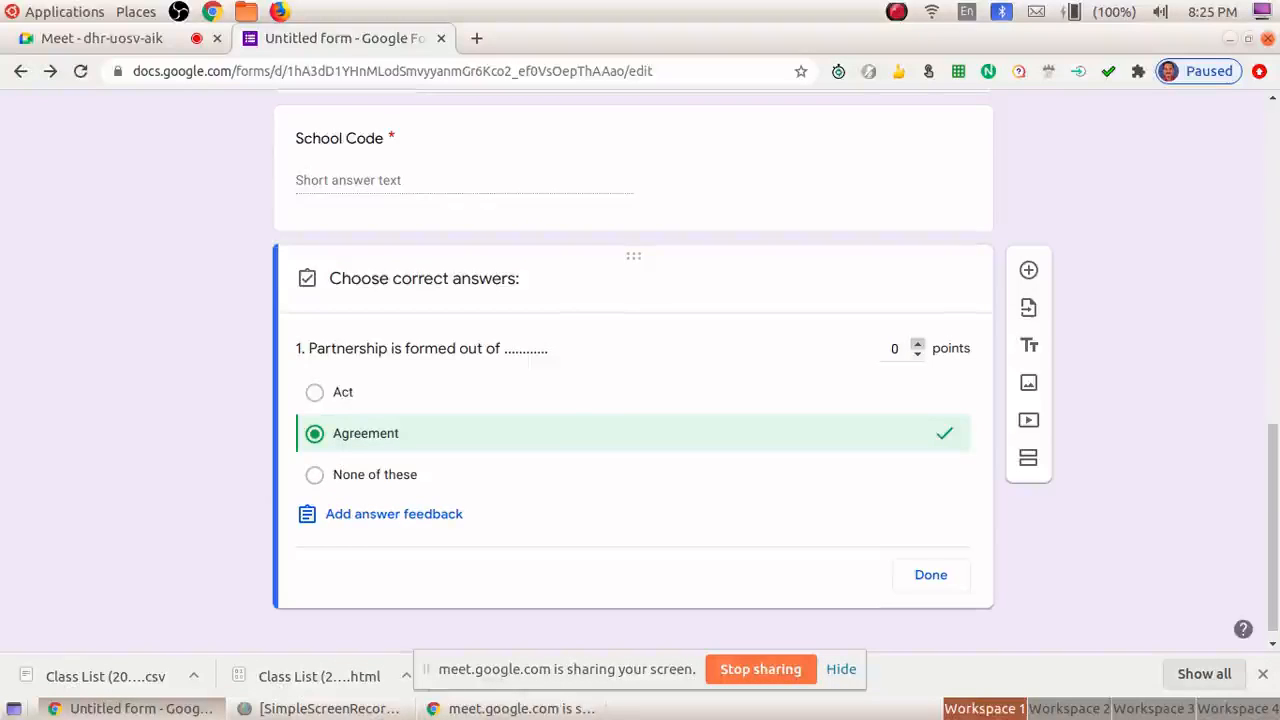
left_click(918, 344)
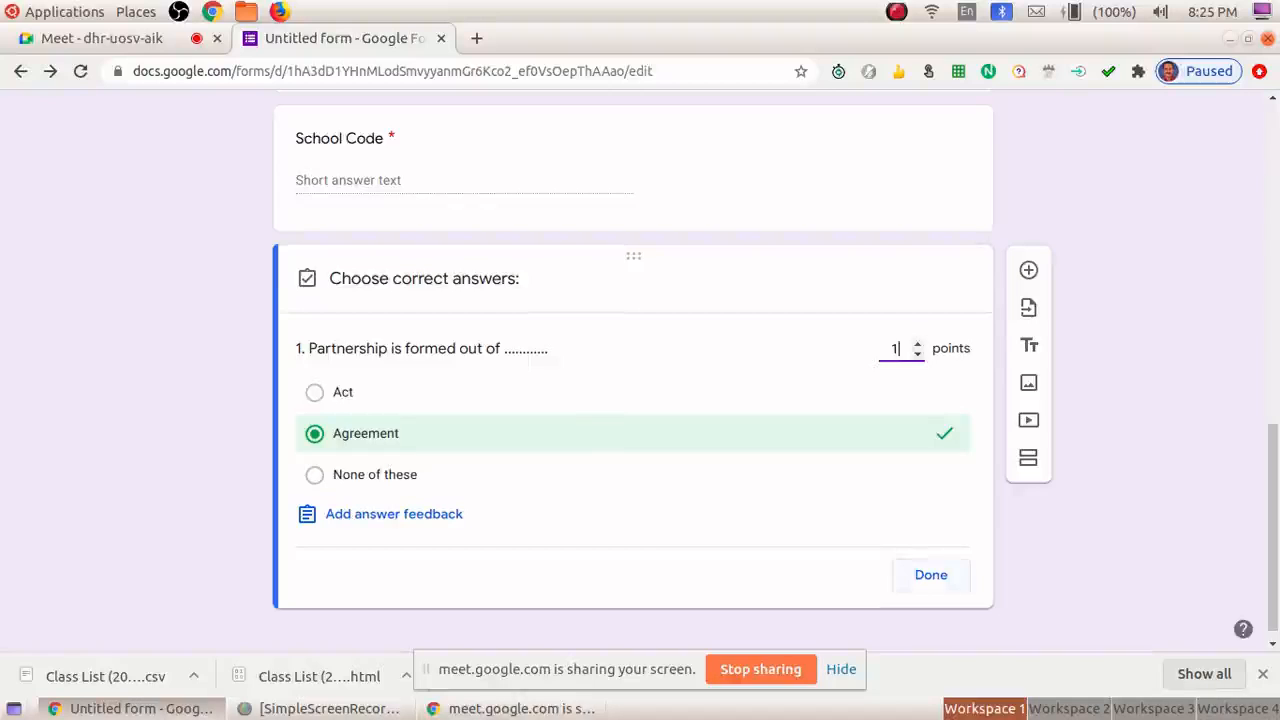
left_click(930, 574)
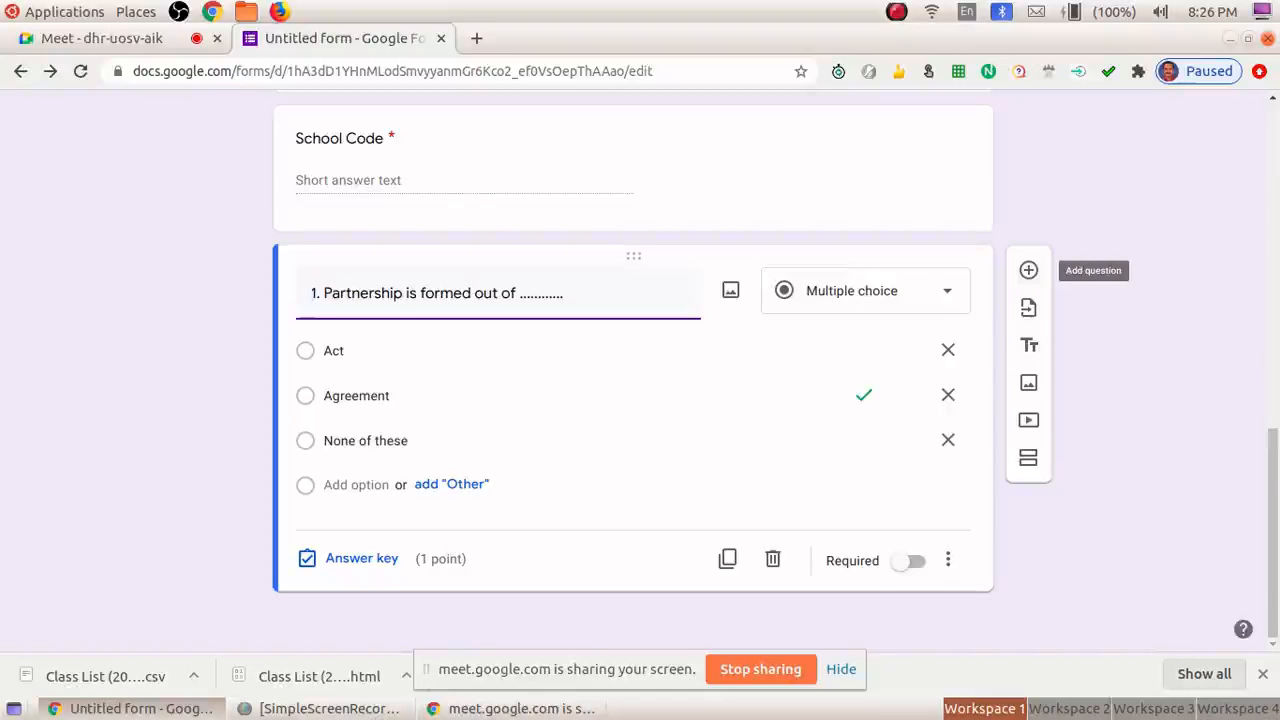
- Add a blank question below the partnership formation question
left_click(1029, 270)
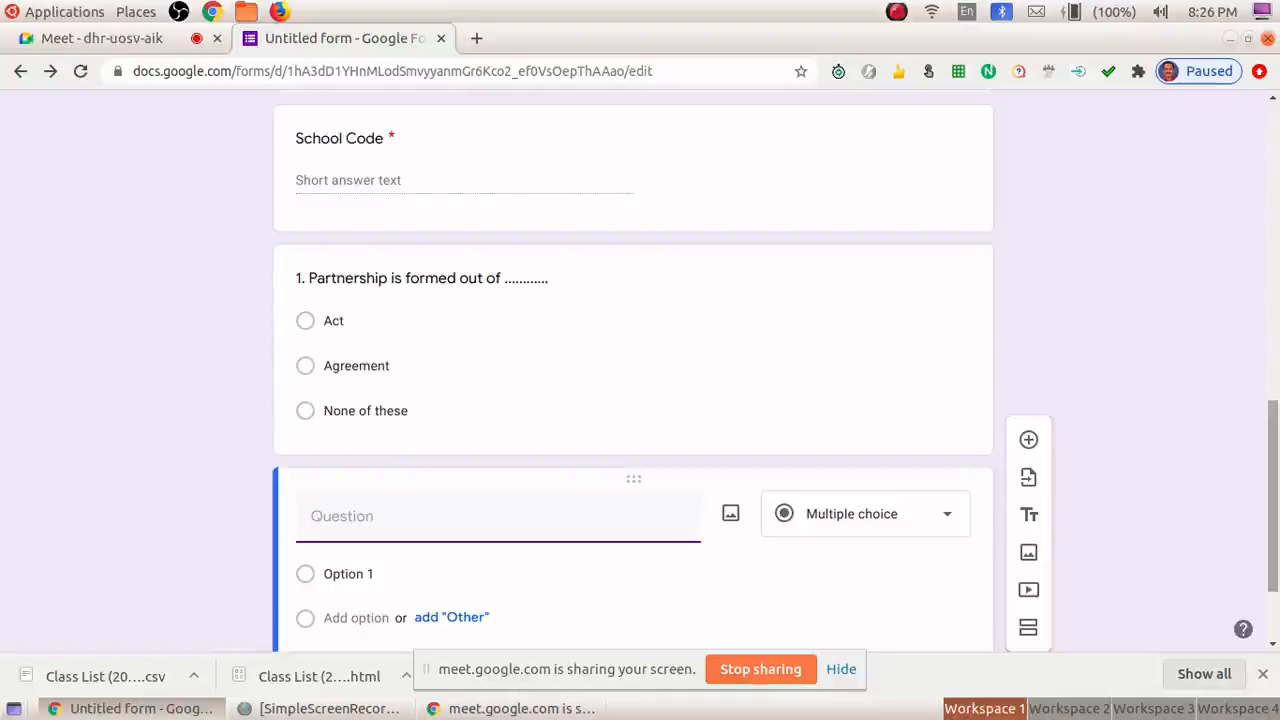
scroll(633, 370, "down", 3)
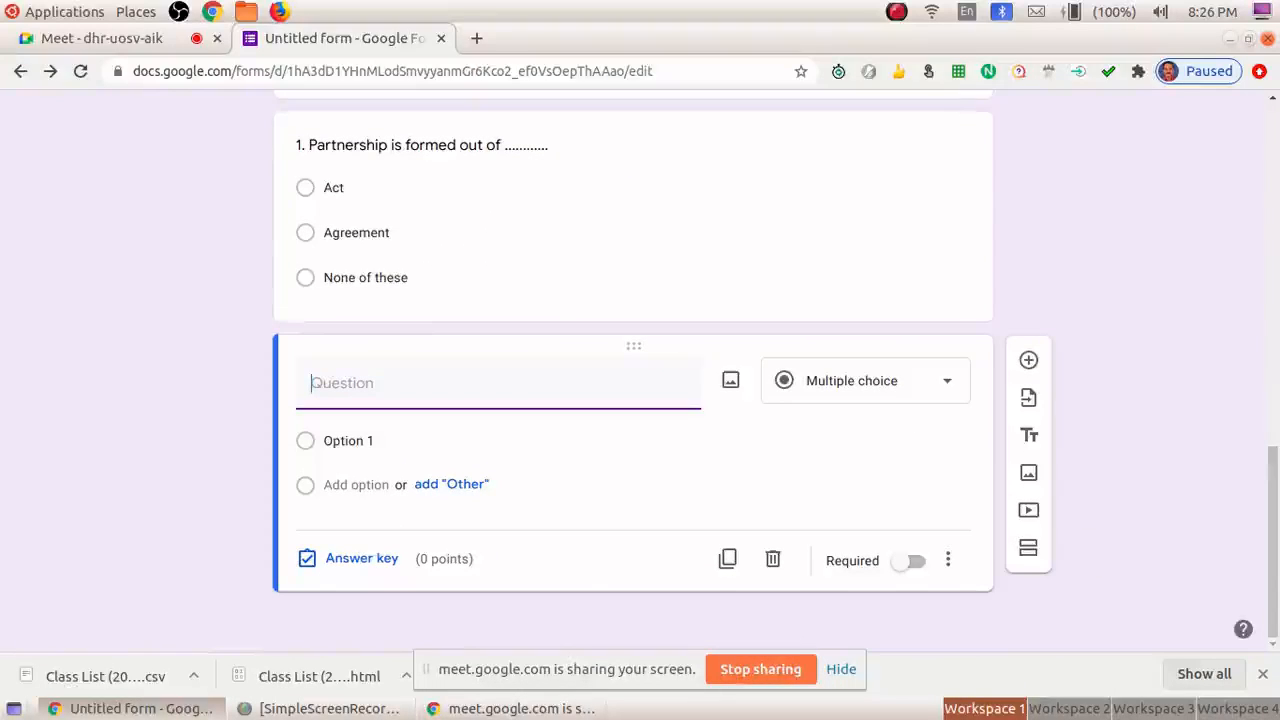
left_click(865, 380)
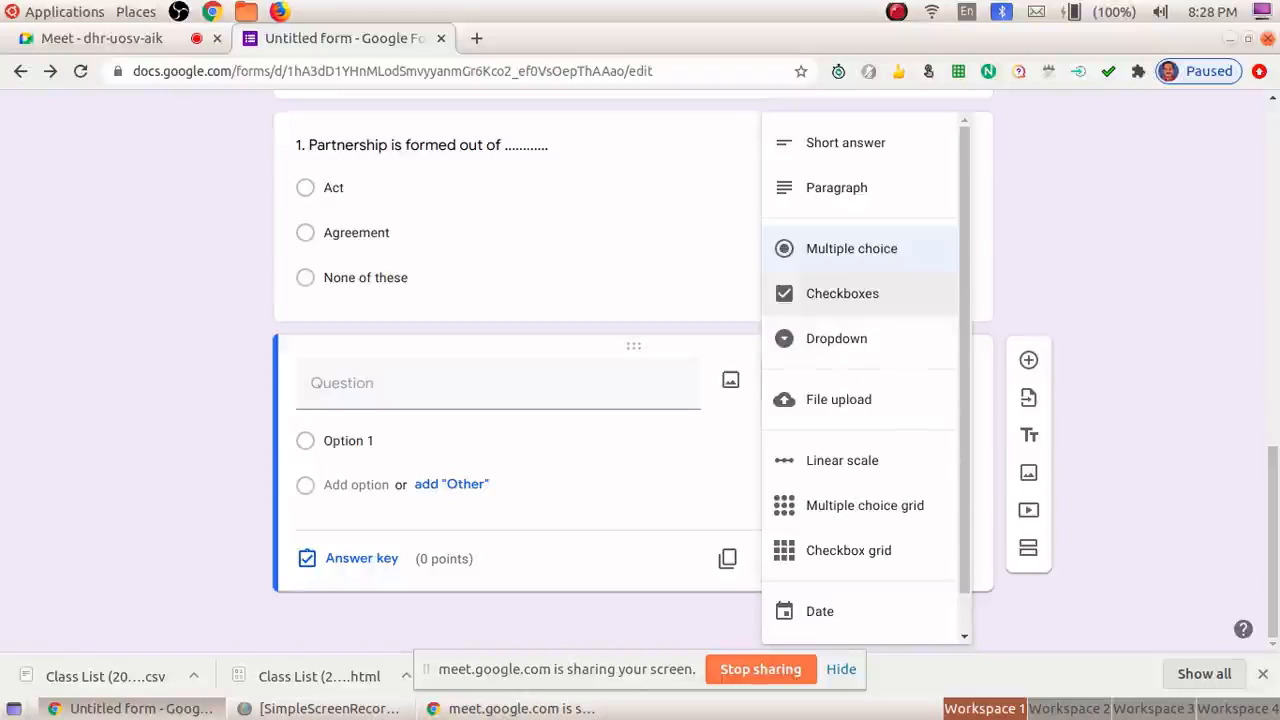
key("Escape")
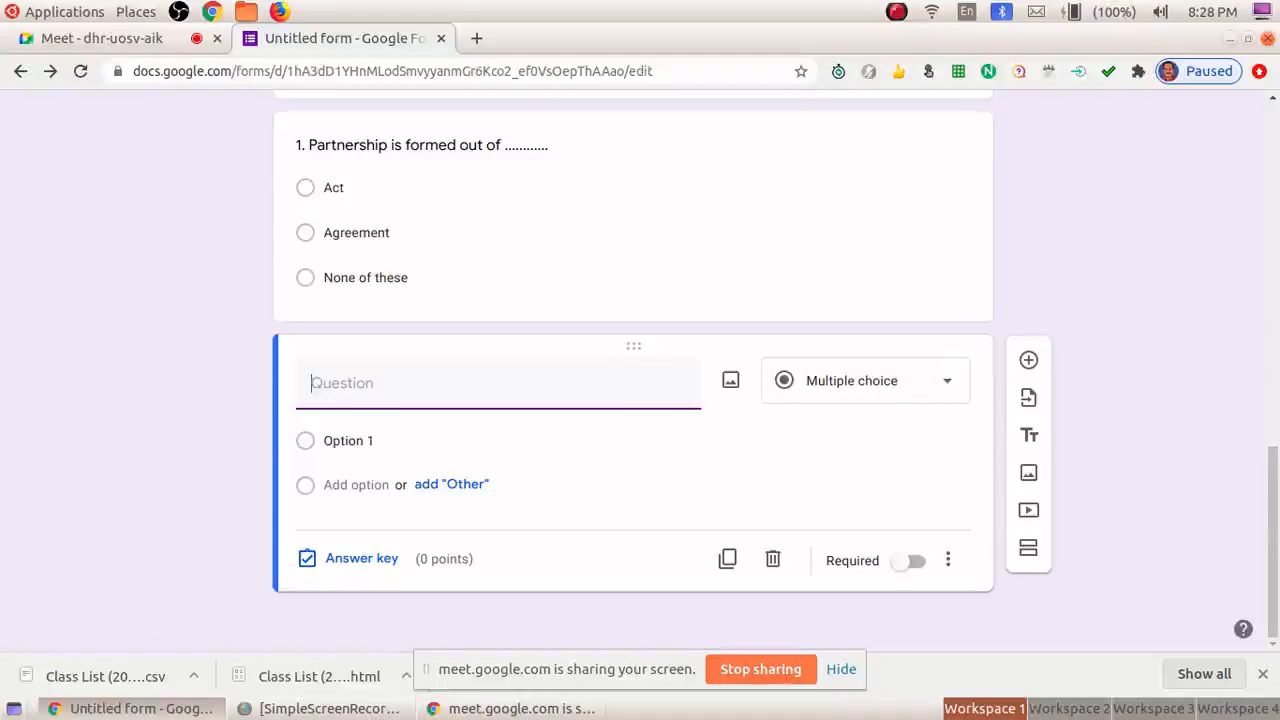
type("Par")
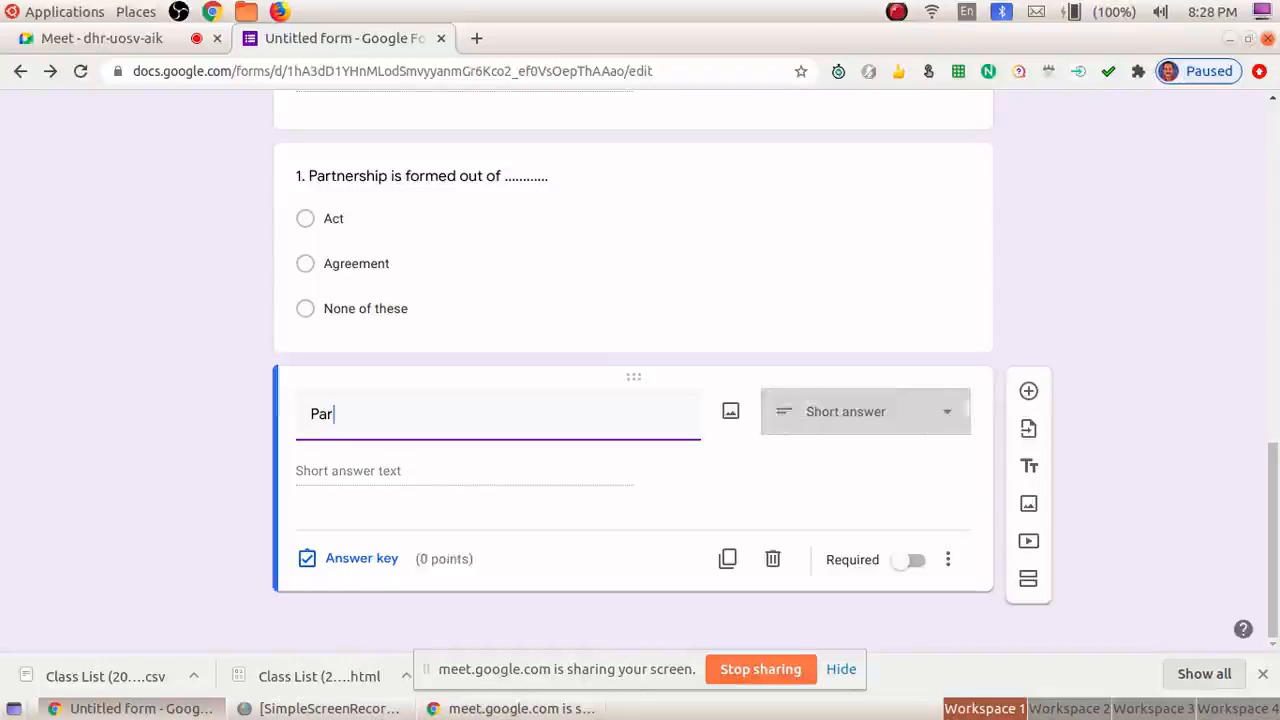
key("BackSpace")
key("BackSpace")
key("BackSpace")
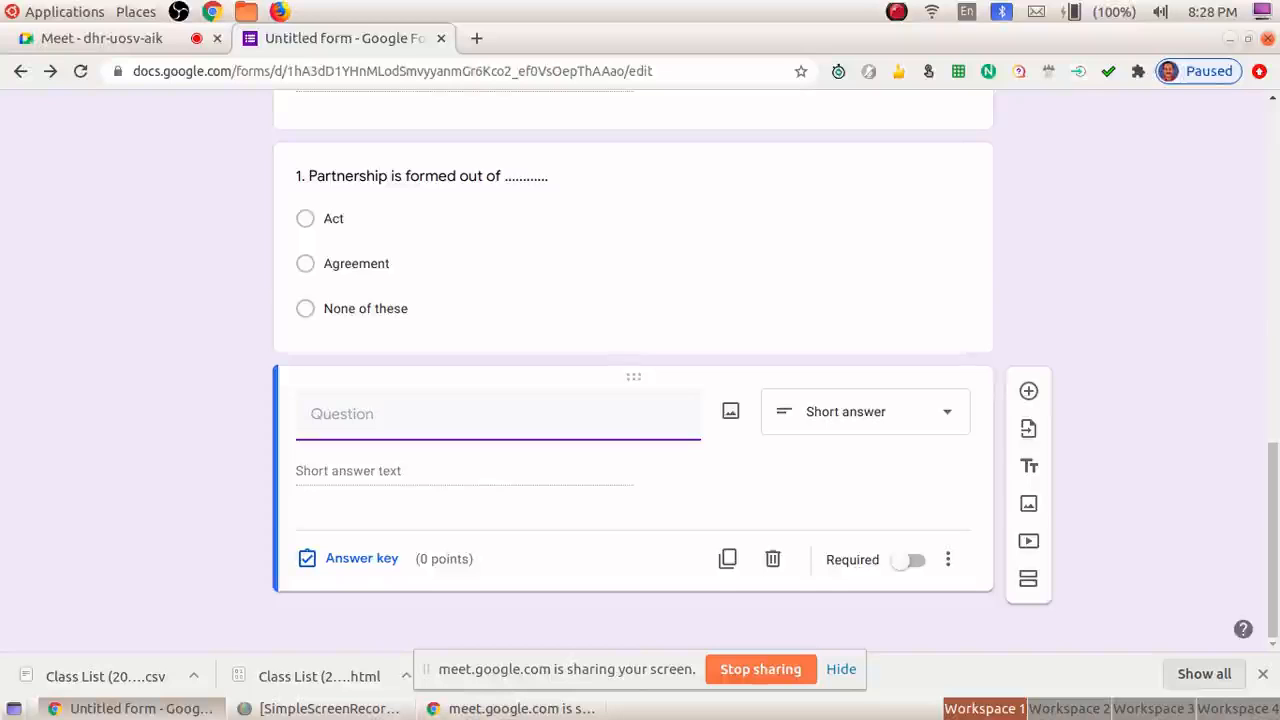
- Title the new question "2. Partnership deed include" and make it a Checkboxes question
type("2")
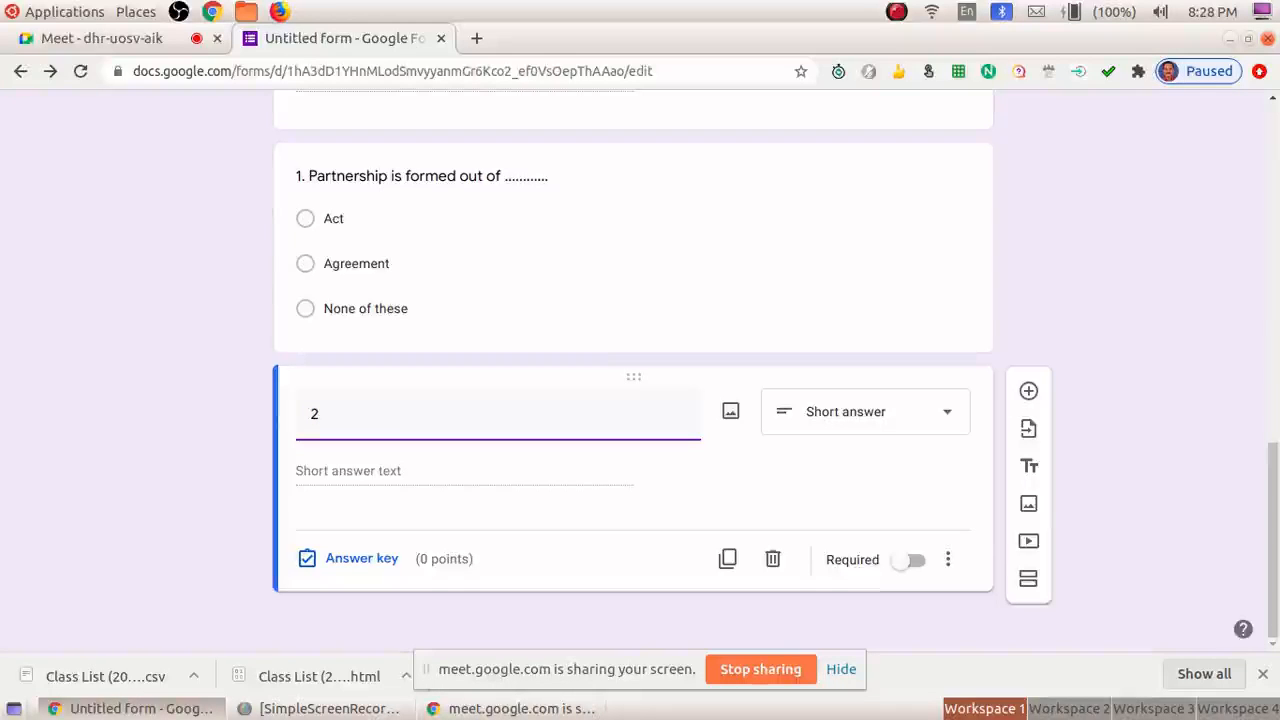
type(".")
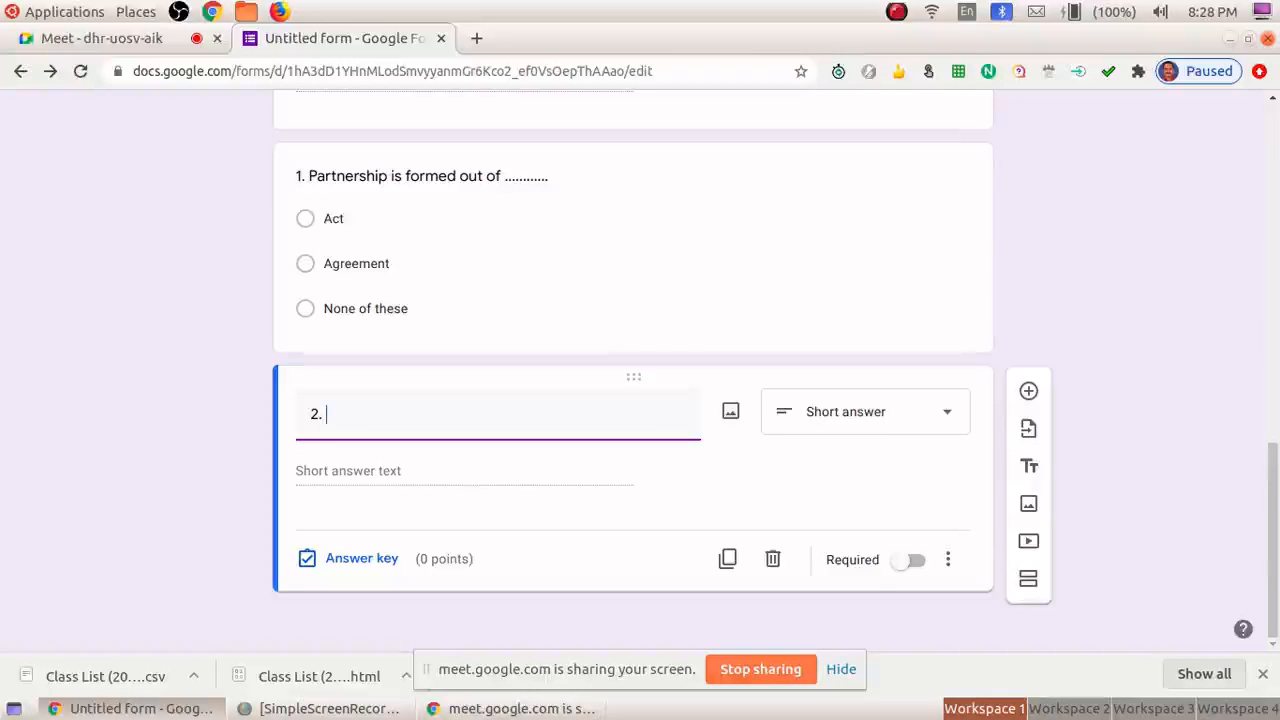
type("Partnershi")
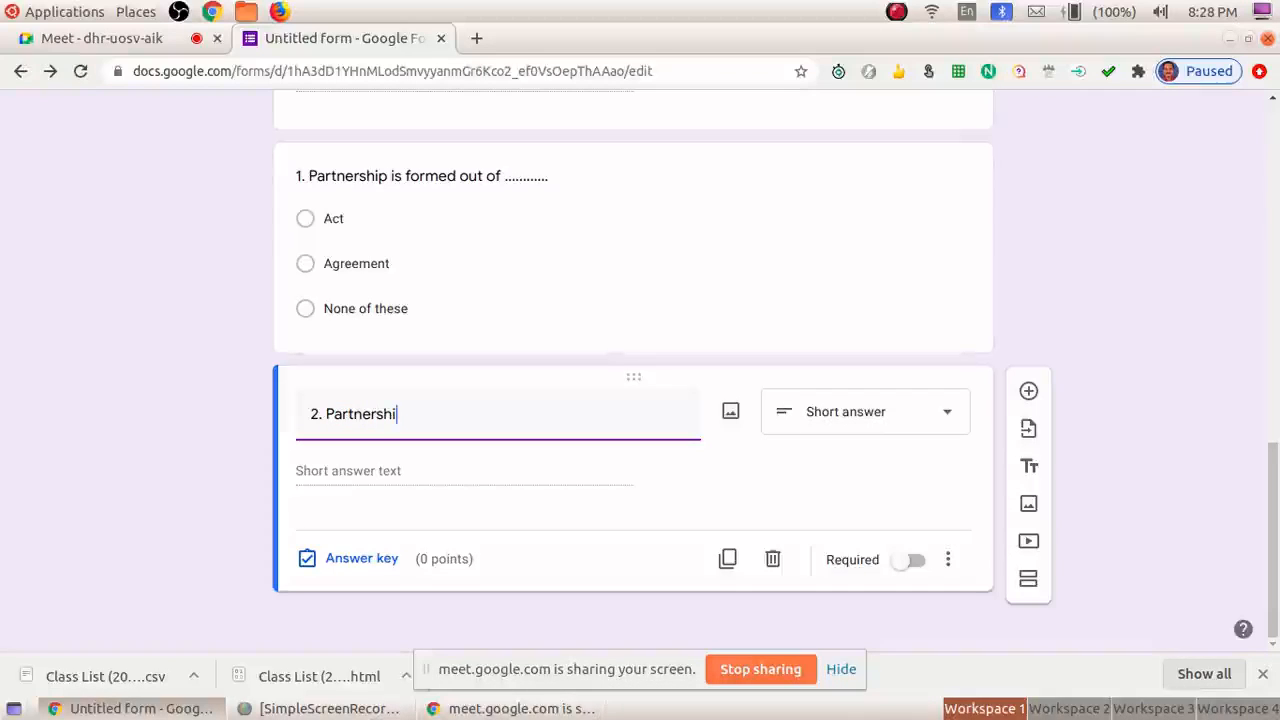
type("p deed inc")
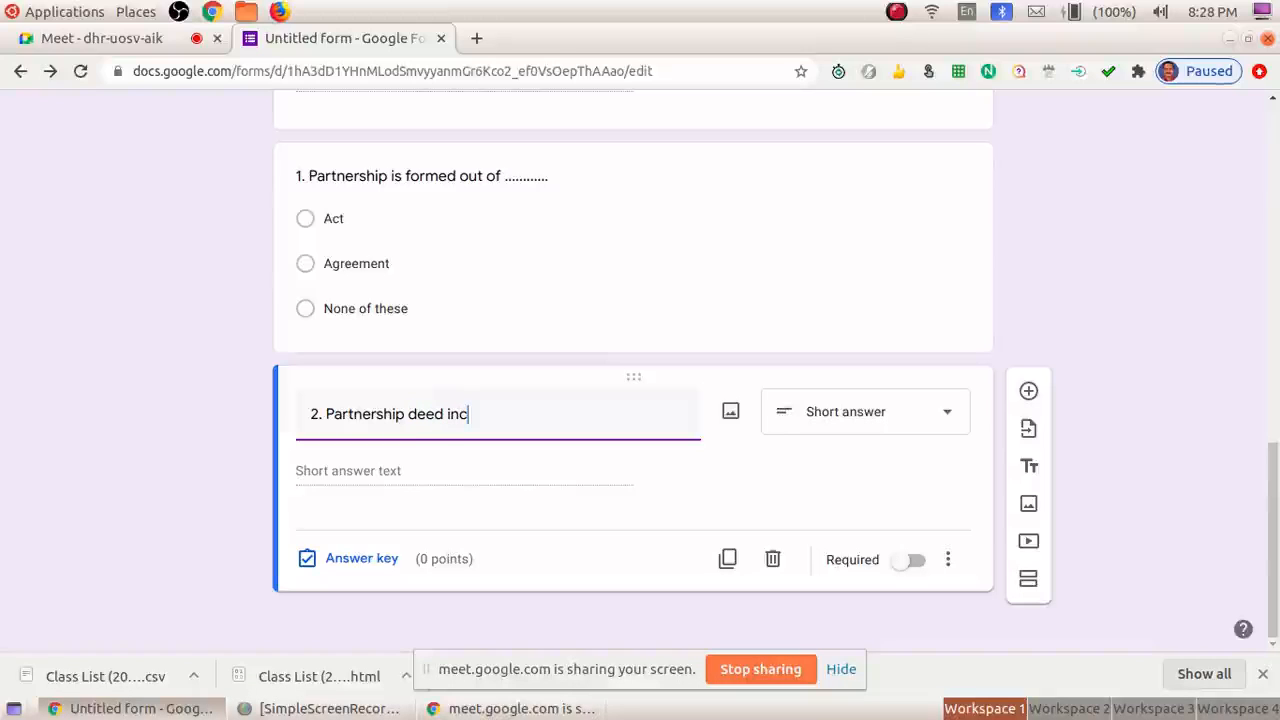
type("lude")
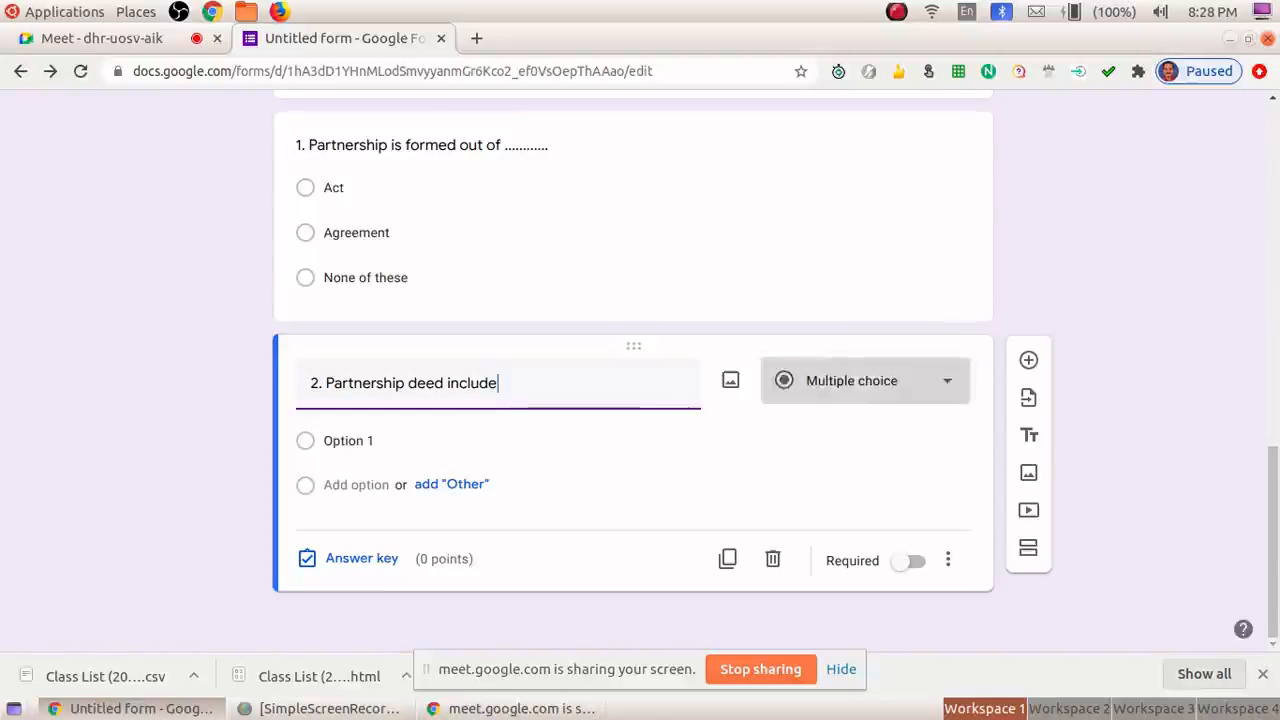
left_click(855, 385)
left_click(842, 293)
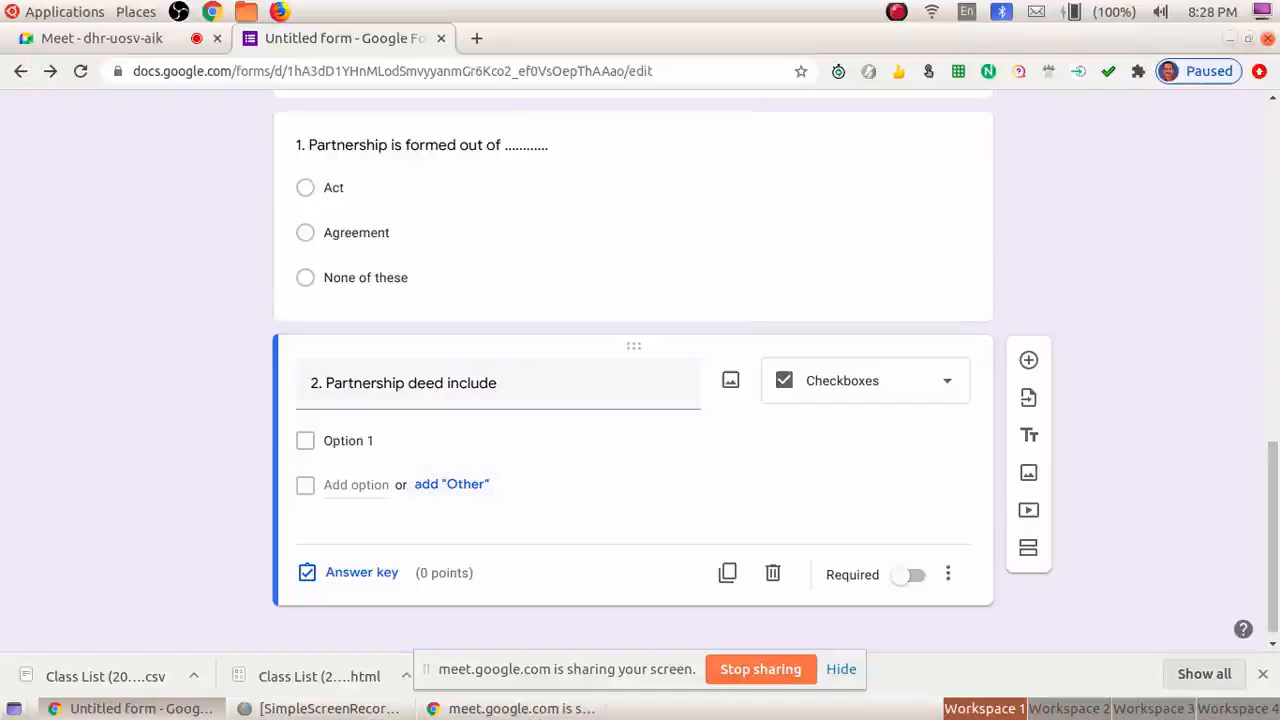
- Give the partnership deed question the answer options "Capital", "Adress", "Drawings" and "Name"
left_click(348, 440)
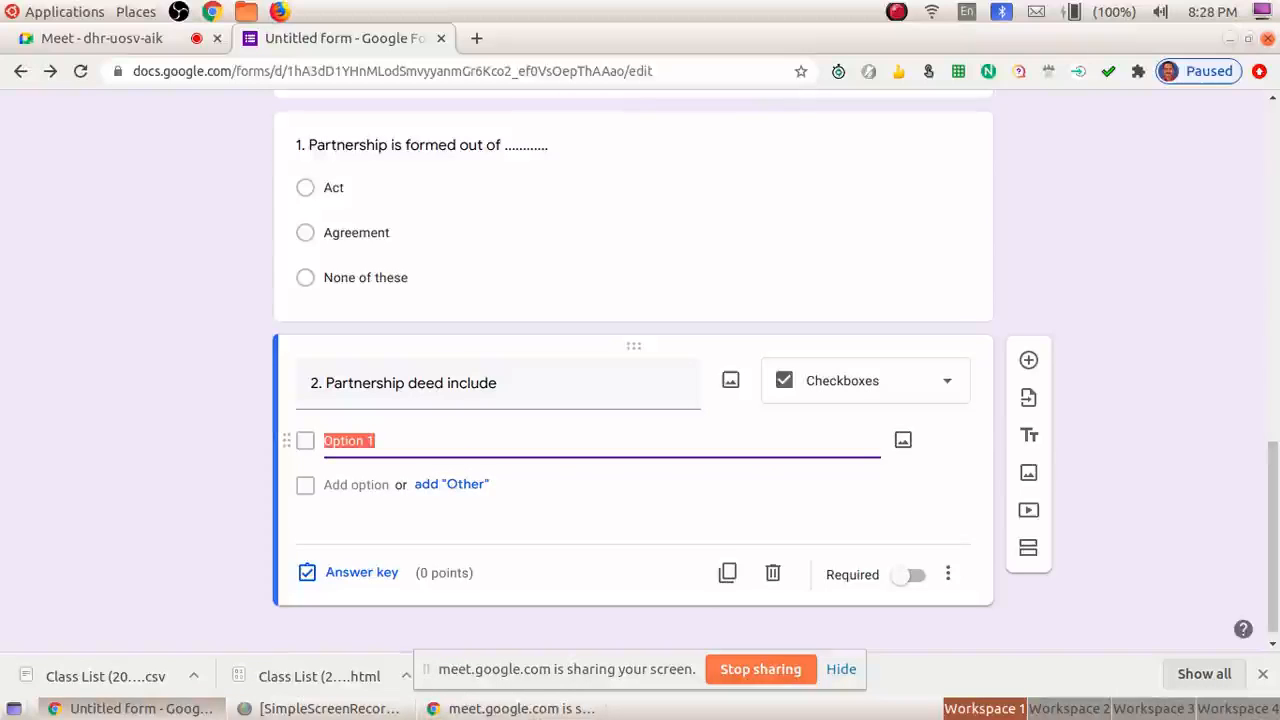
type("Capital")
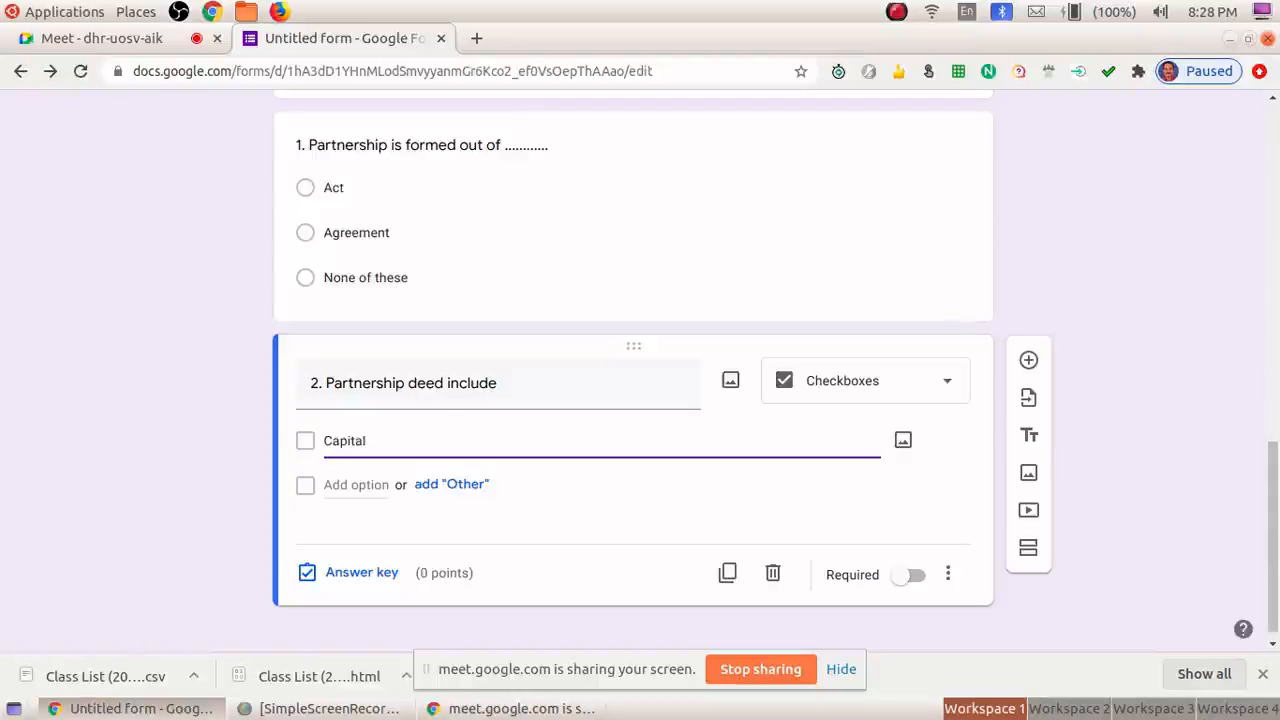
left_click(330, 485)
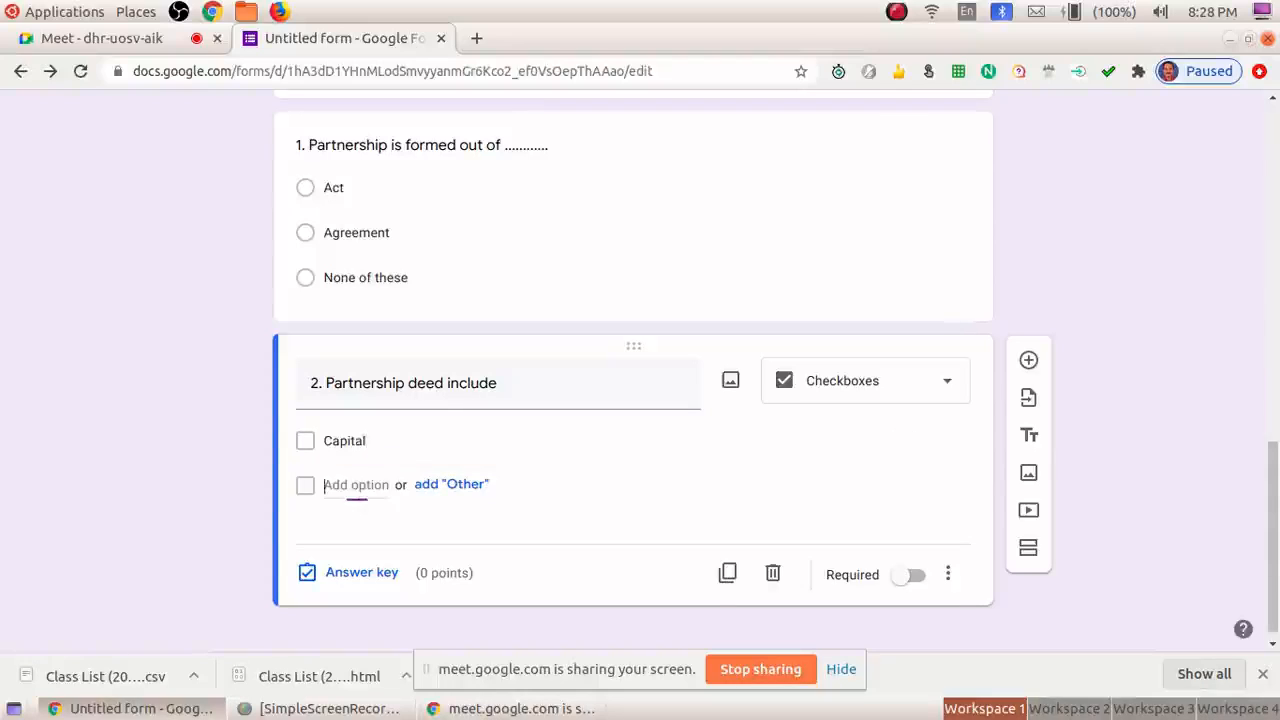
type("Adress")
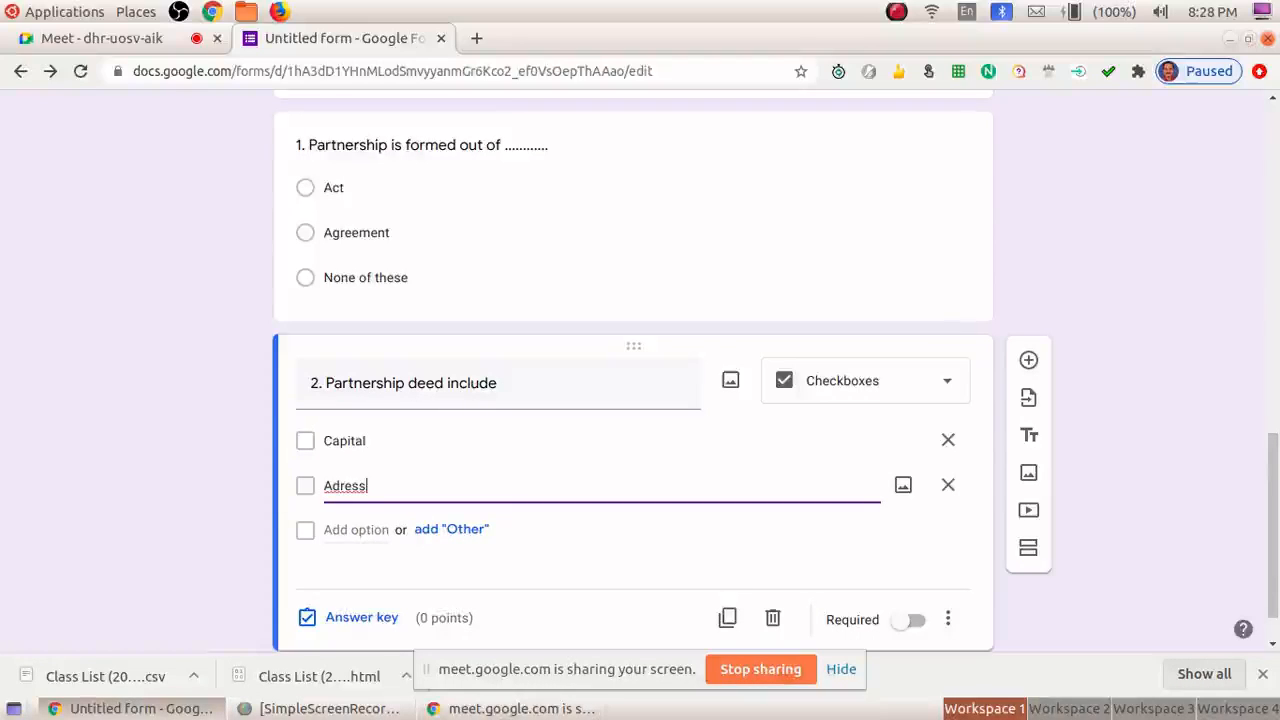
left_click(340, 529)
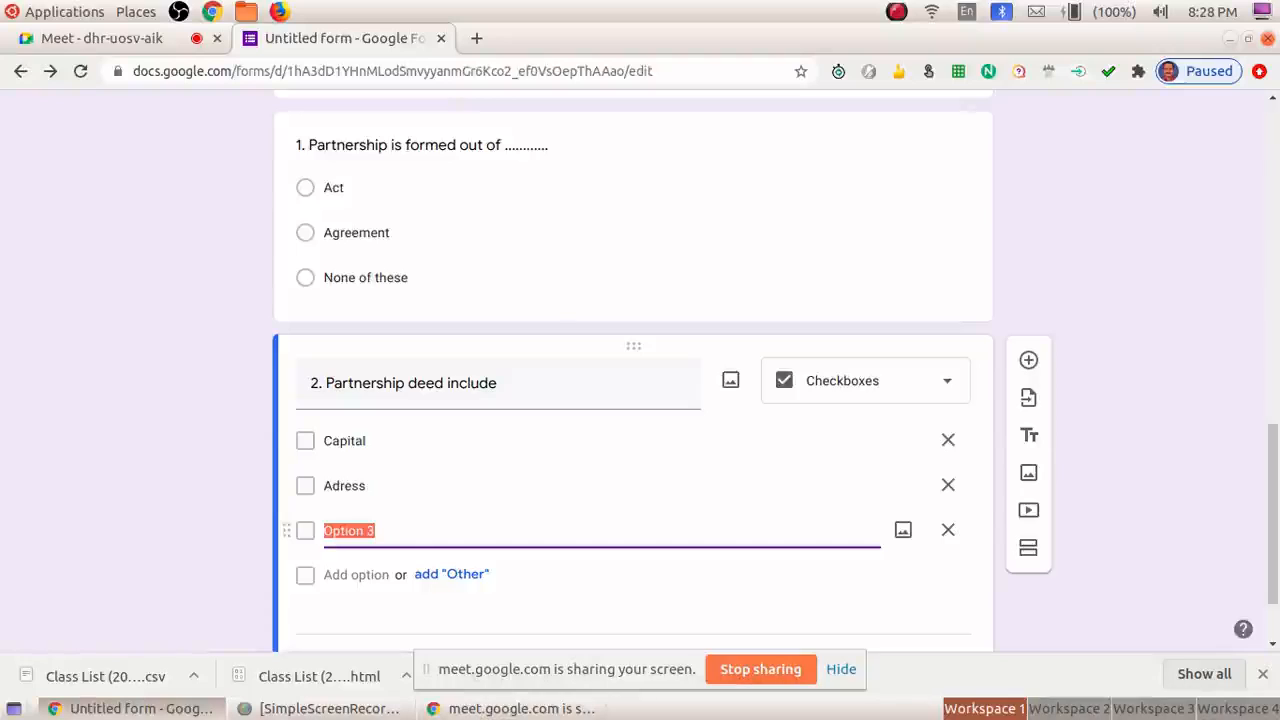
type("Drawings")
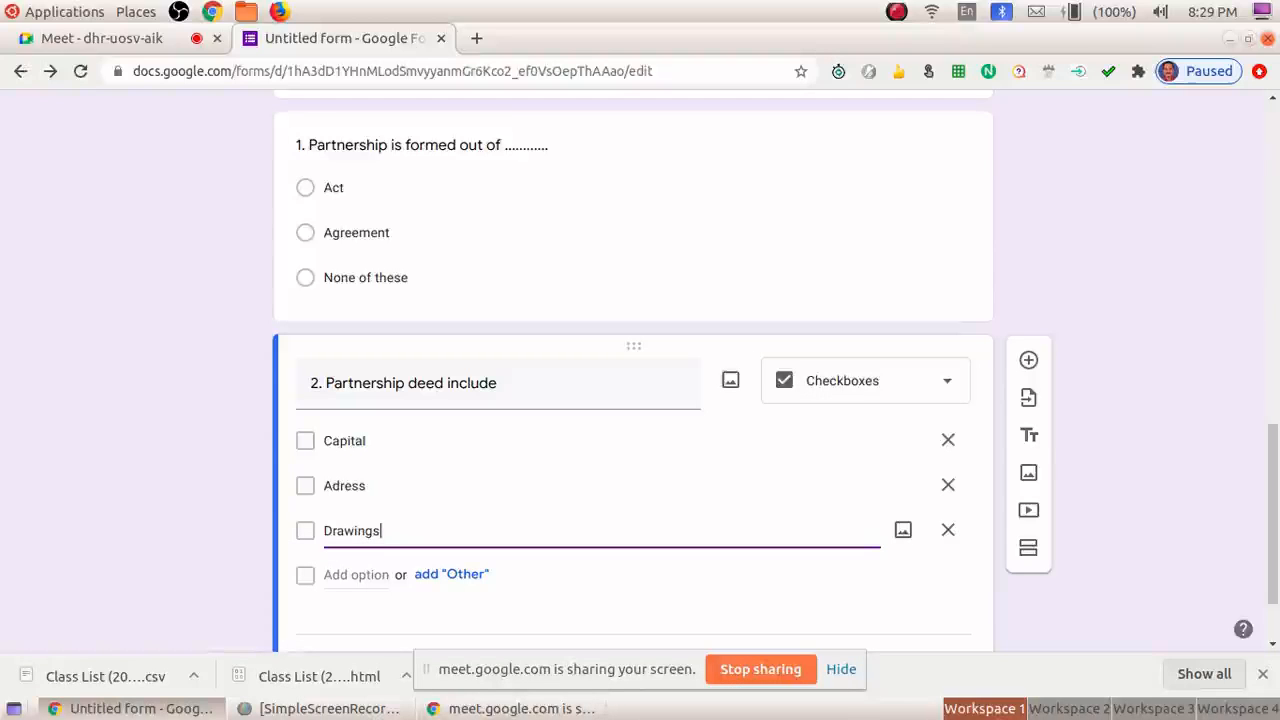
key("Return")
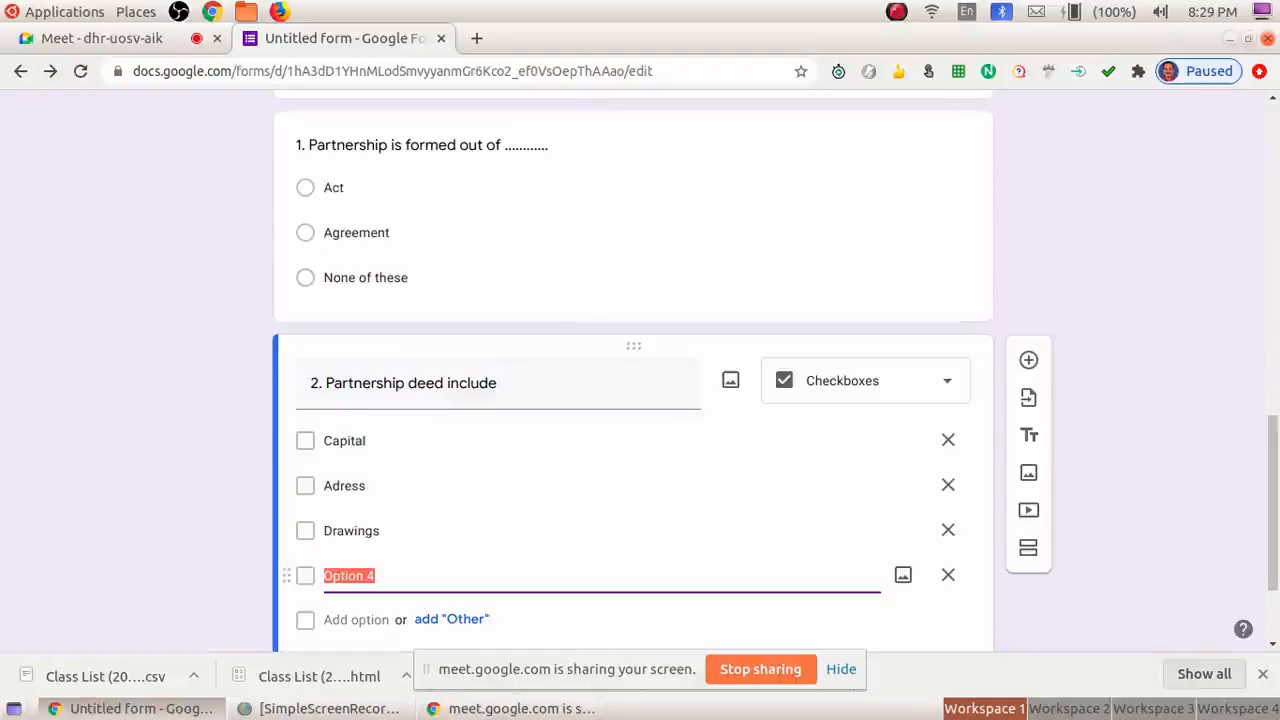
type("Name")
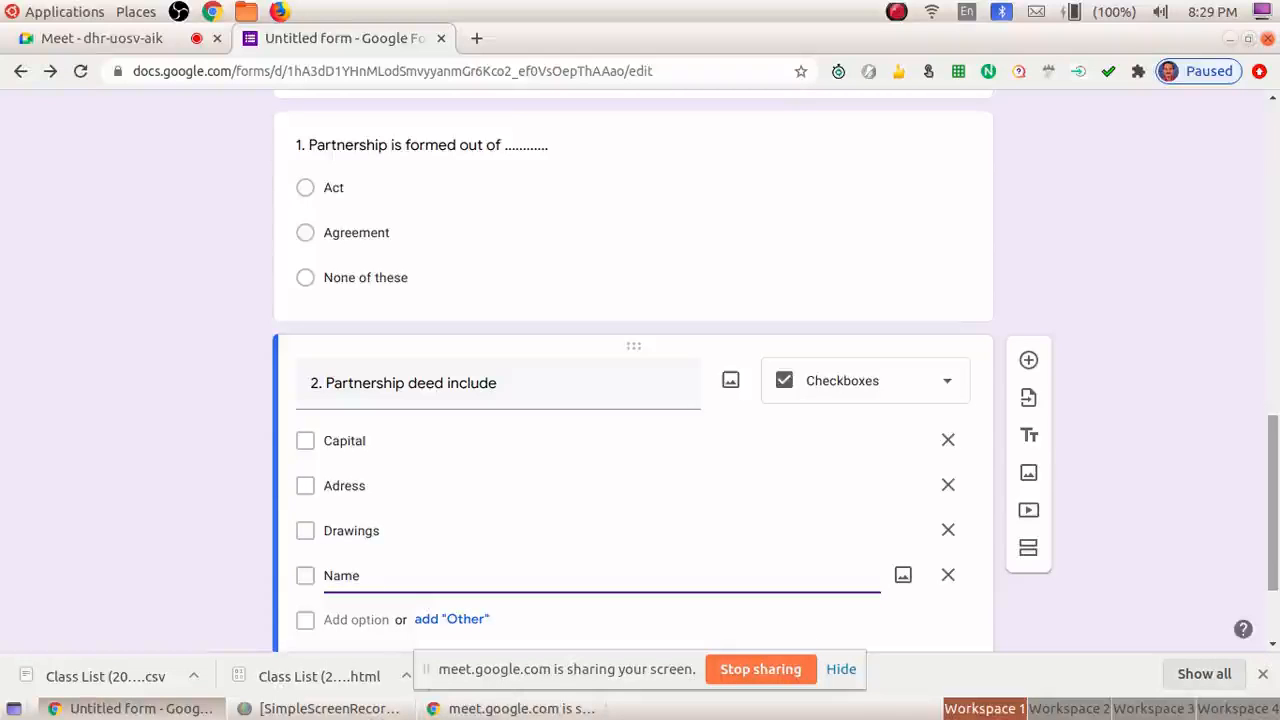
- Mark "Capital", "Adress" and "Name" as the correct answers to the partnership deed question and set it to 3 points
scroll(633, 400, "down", 3)
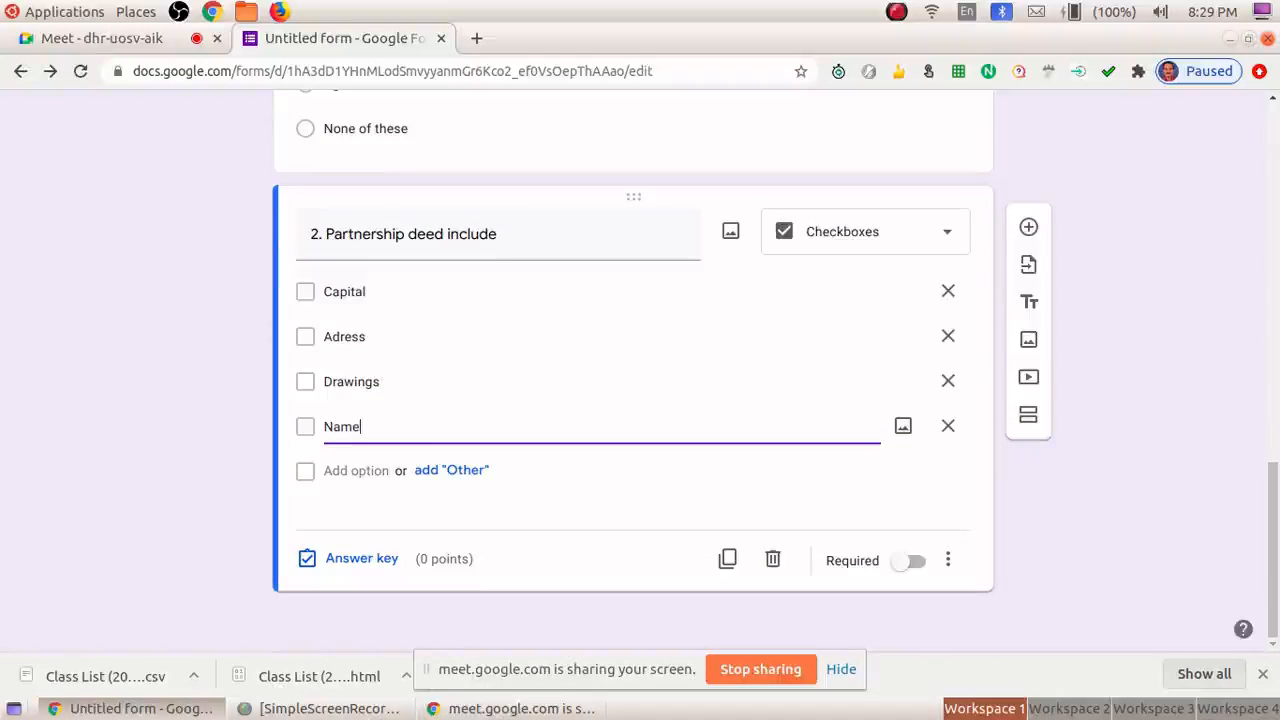
left_click(345, 558)
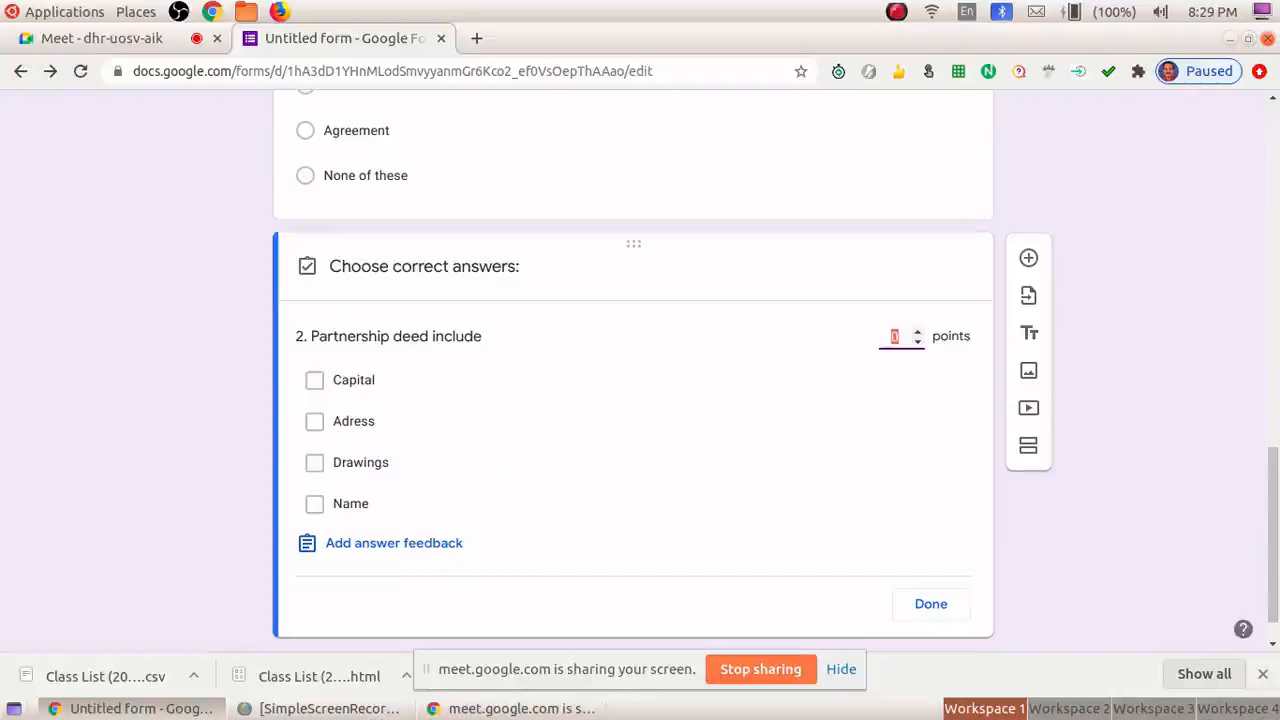
left_click(314, 380)
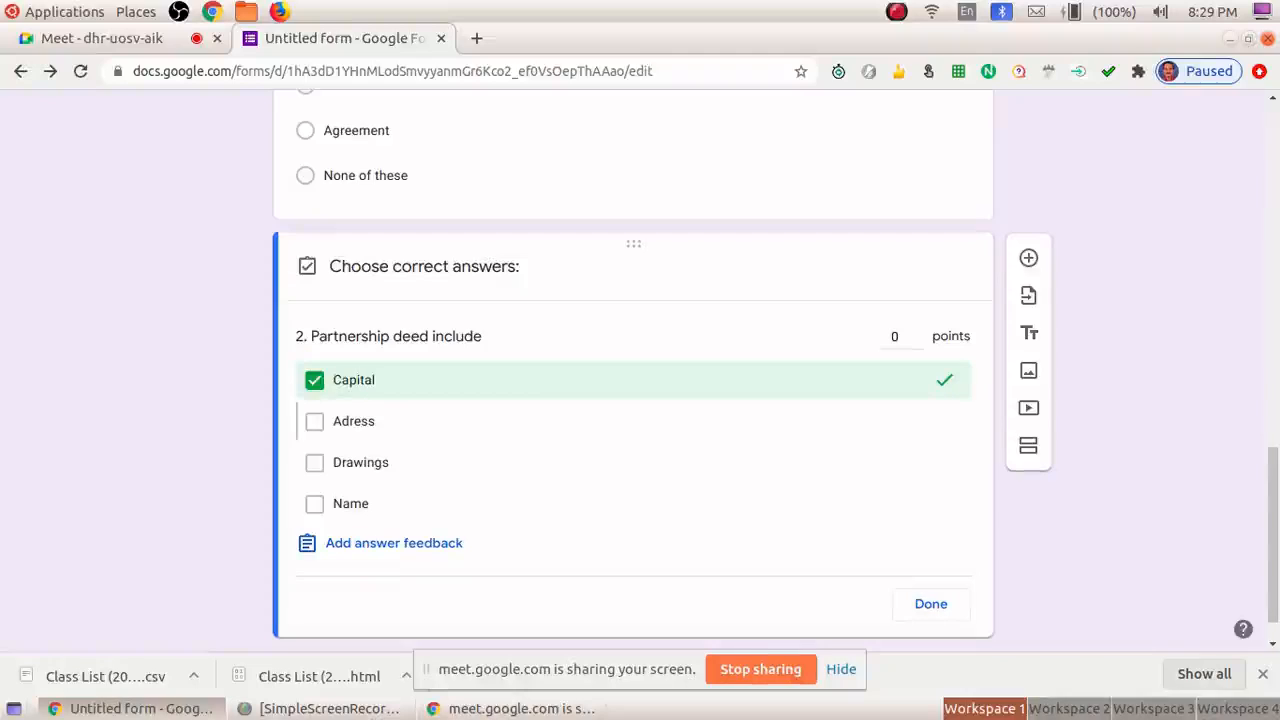
left_click(314, 421)
left_click(314, 503)
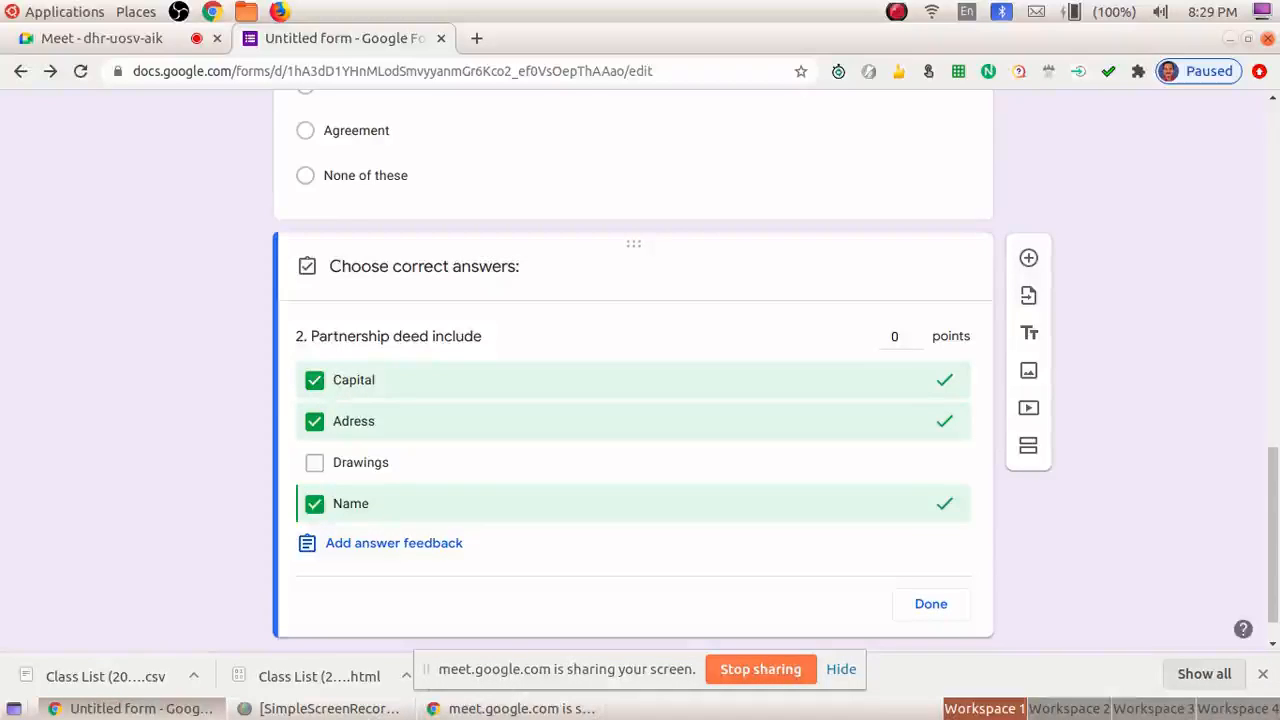
left_click(917, 331)
left_click(917, 331)
key("Up")
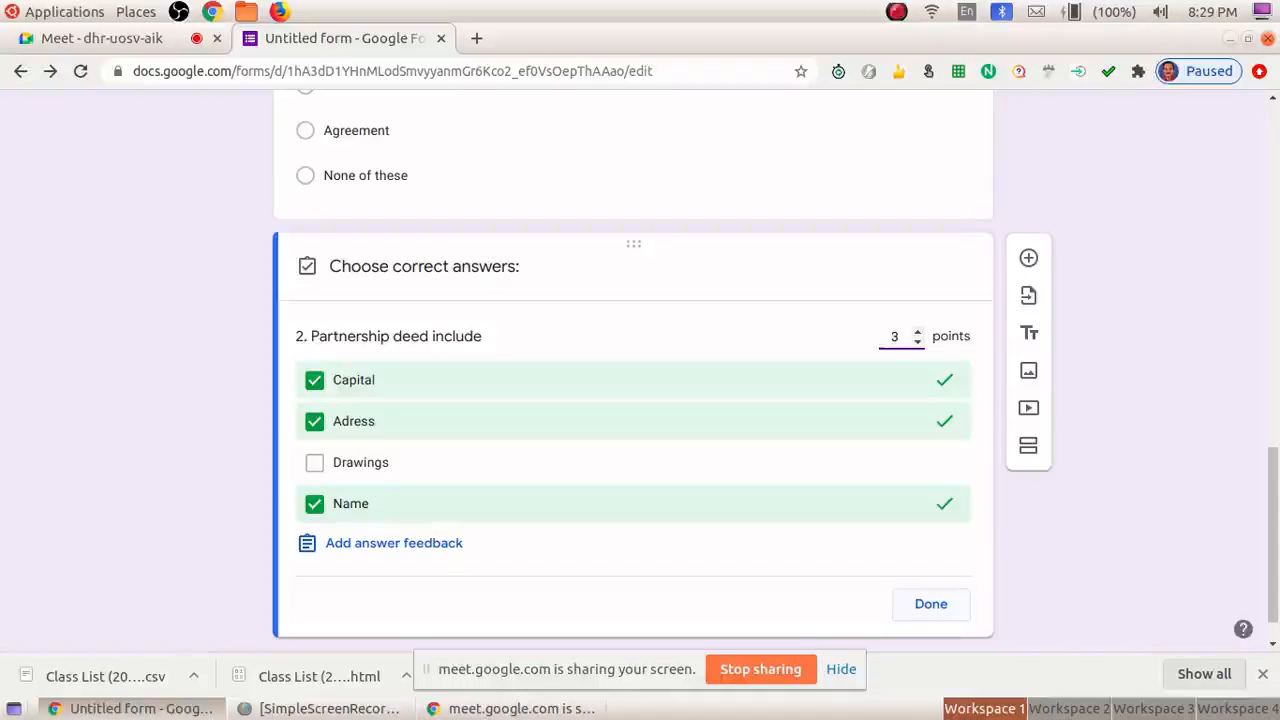
left_click(930, 603)
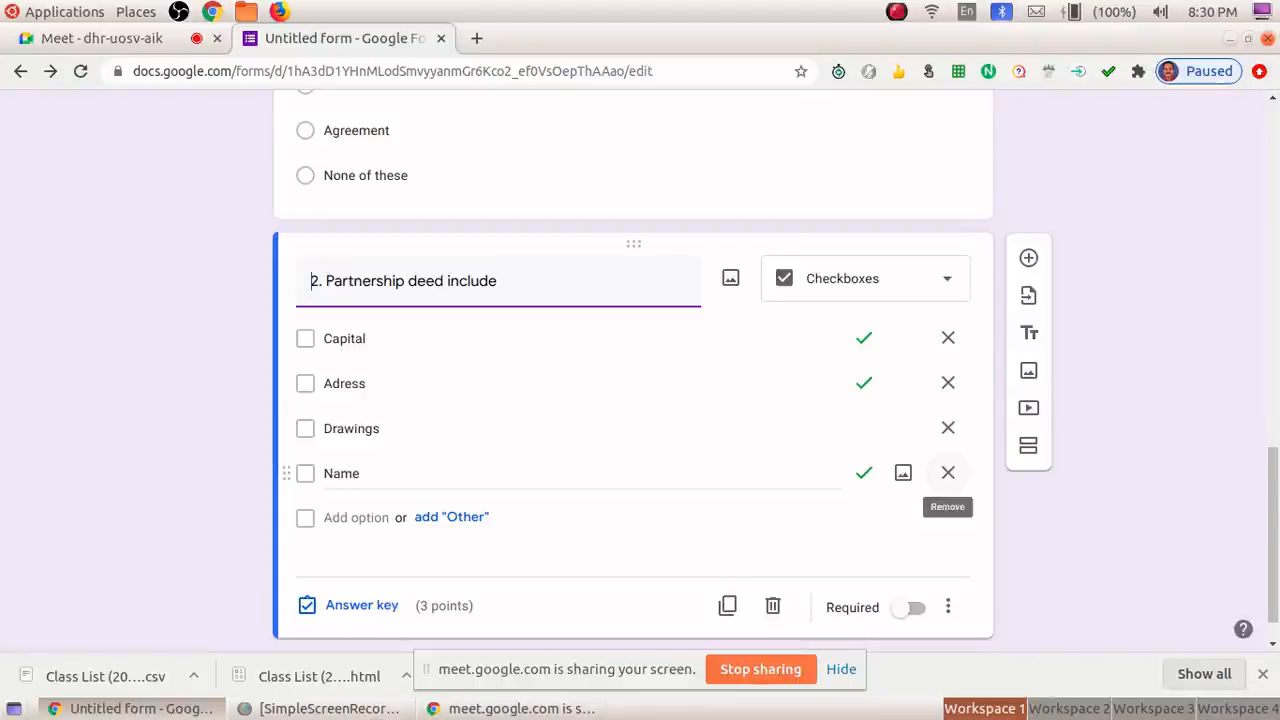
scroll(633, 370, "up", 3)
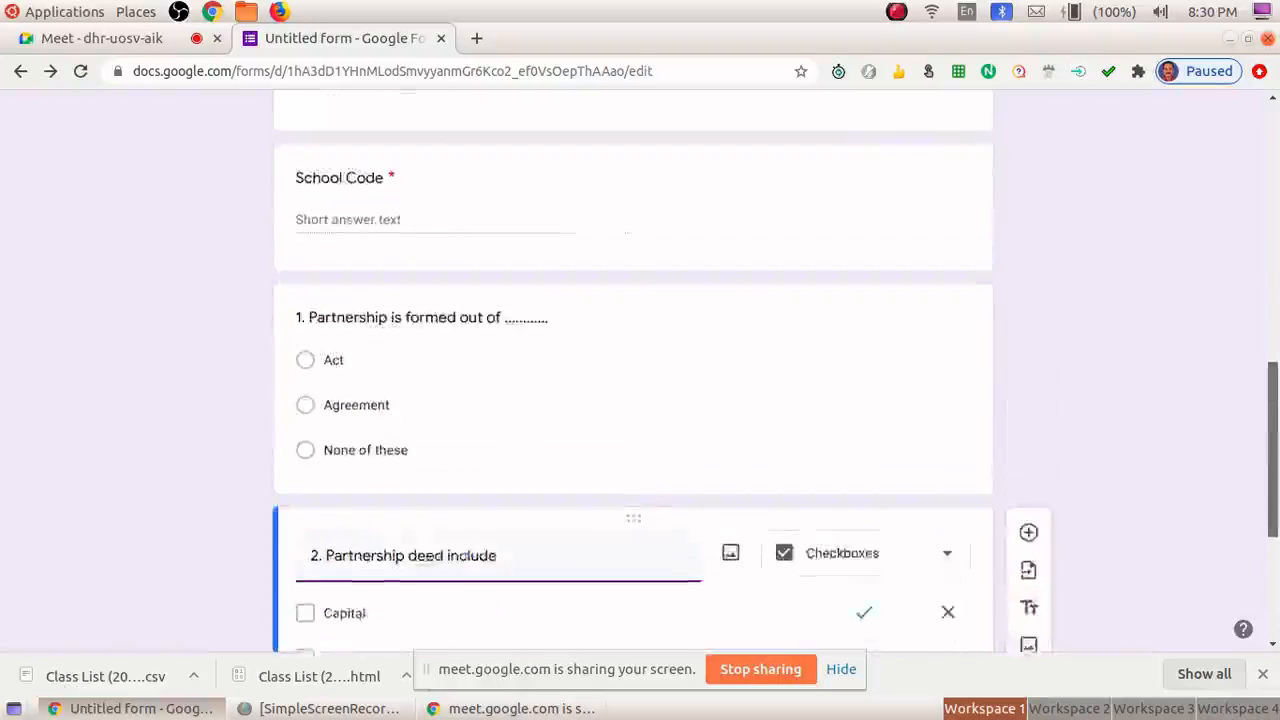
left_click(356, 441)
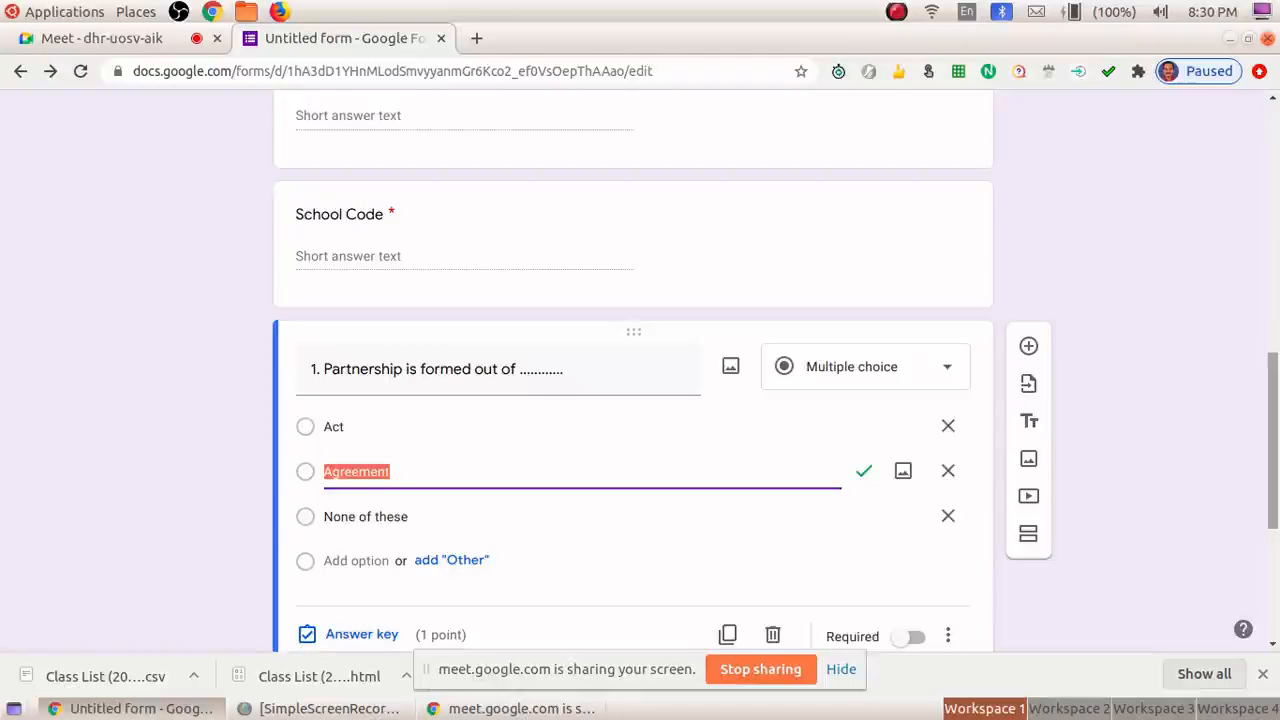
scroll(633, 400, "down", 2)
scroll(633, 400, "down", 1)
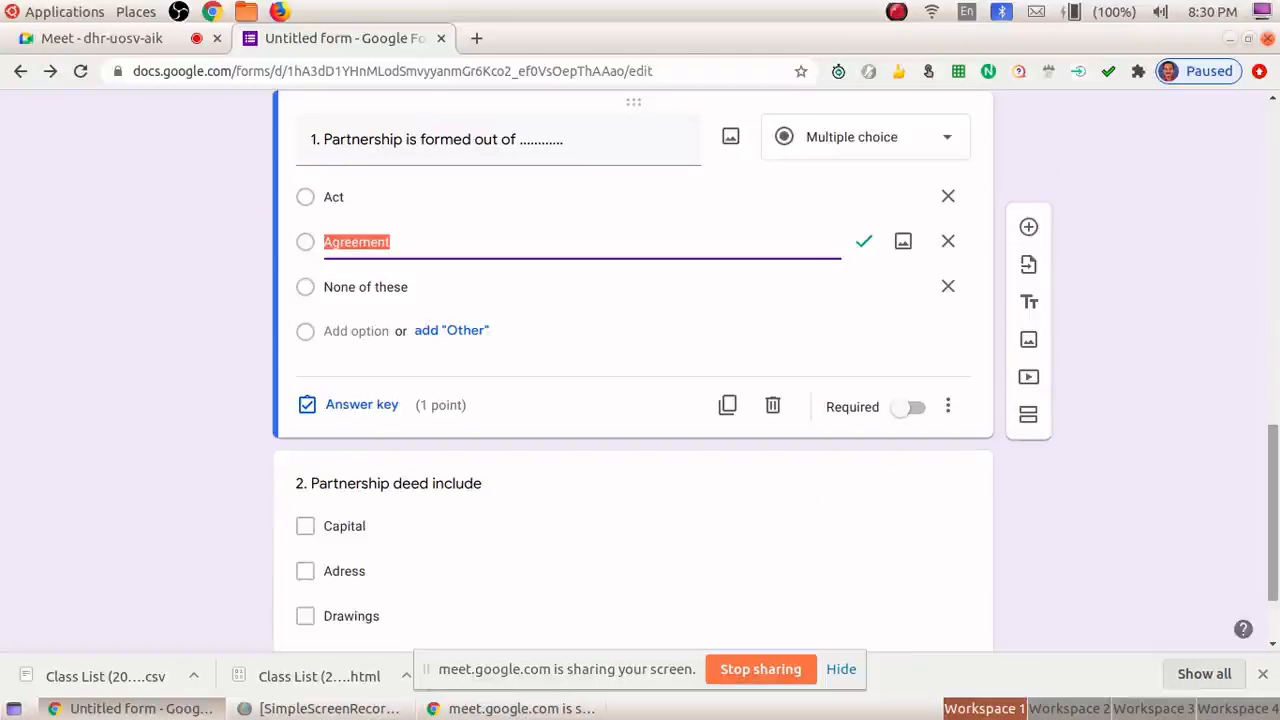
scroll(633, 400, "down", 1)
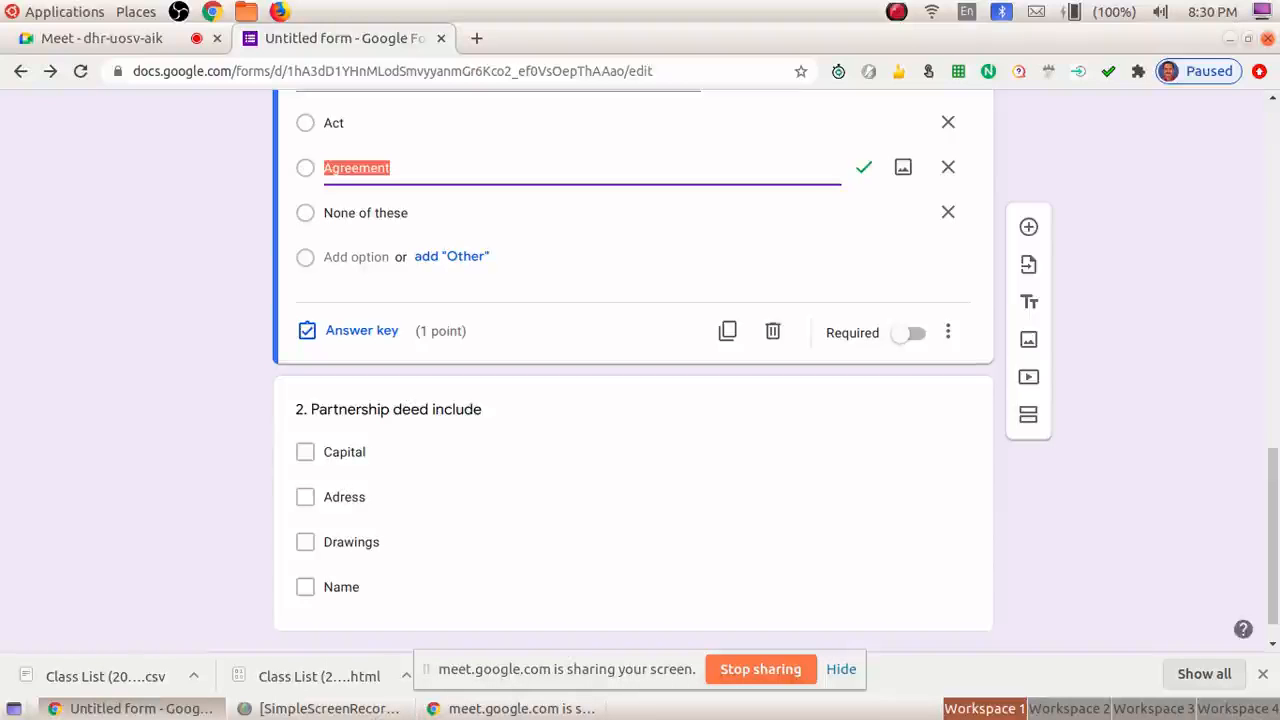
- Add a new question below the partnership deed question and title it "3. match the following"
left_click(1028, 227)
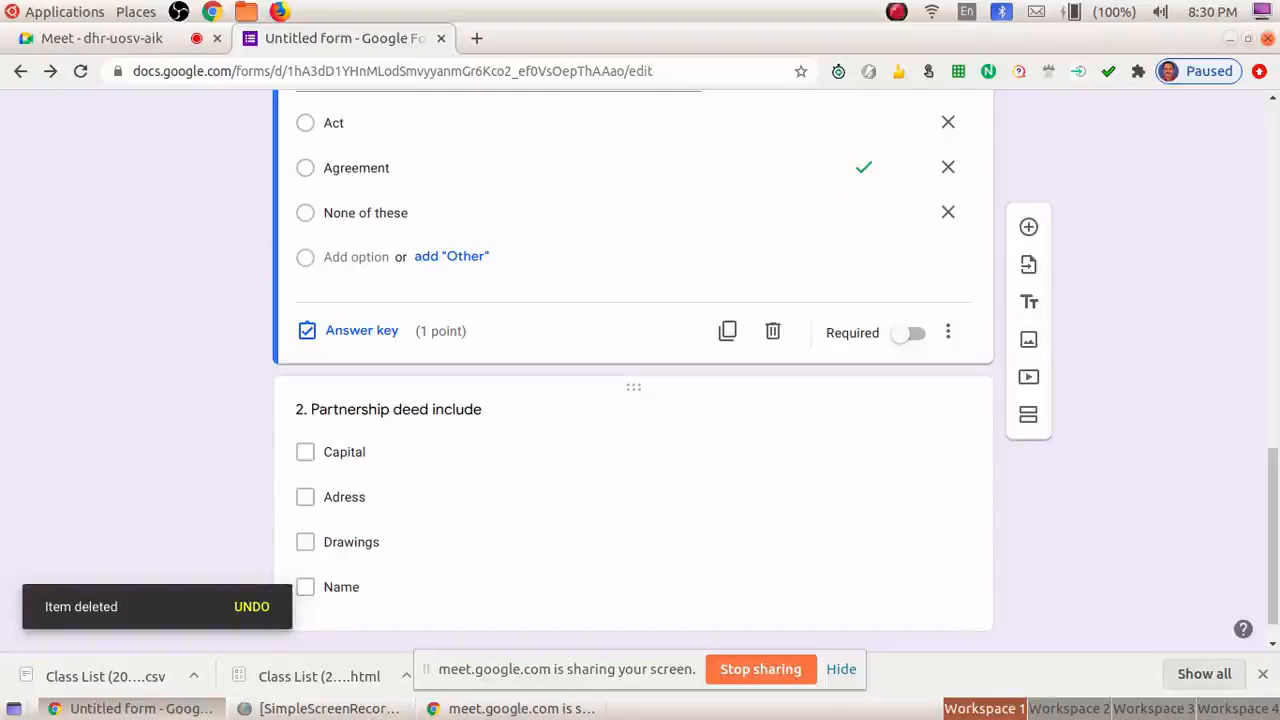
left_click(342, 587)
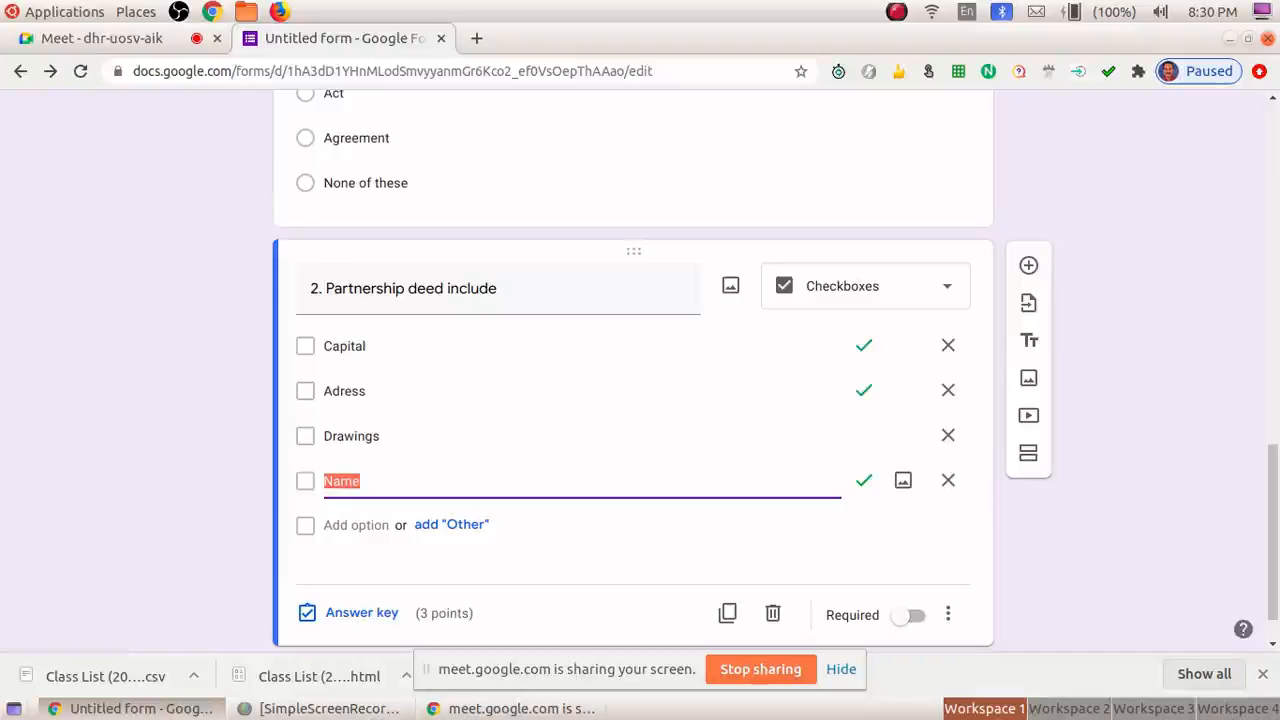
left_click(1029, 265)
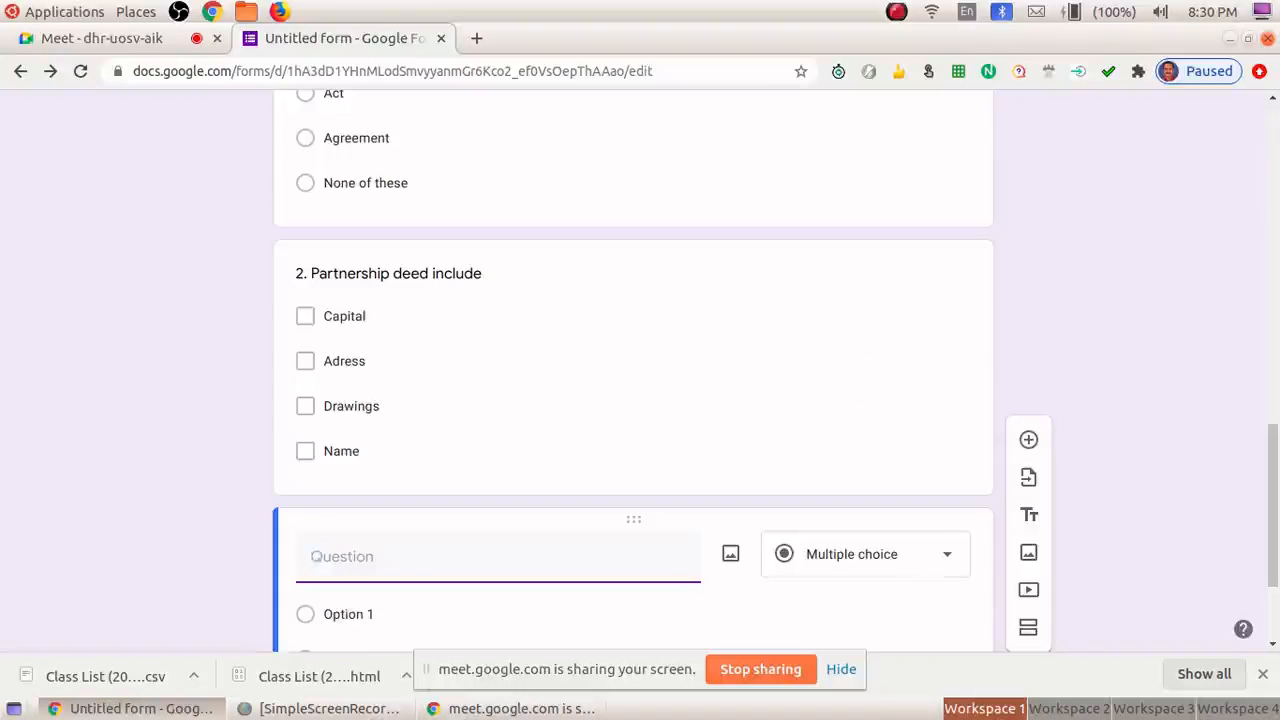
type("3")
type(".")
type(" math")
key("BackSpace")
key("BackSpace")
type("tc")
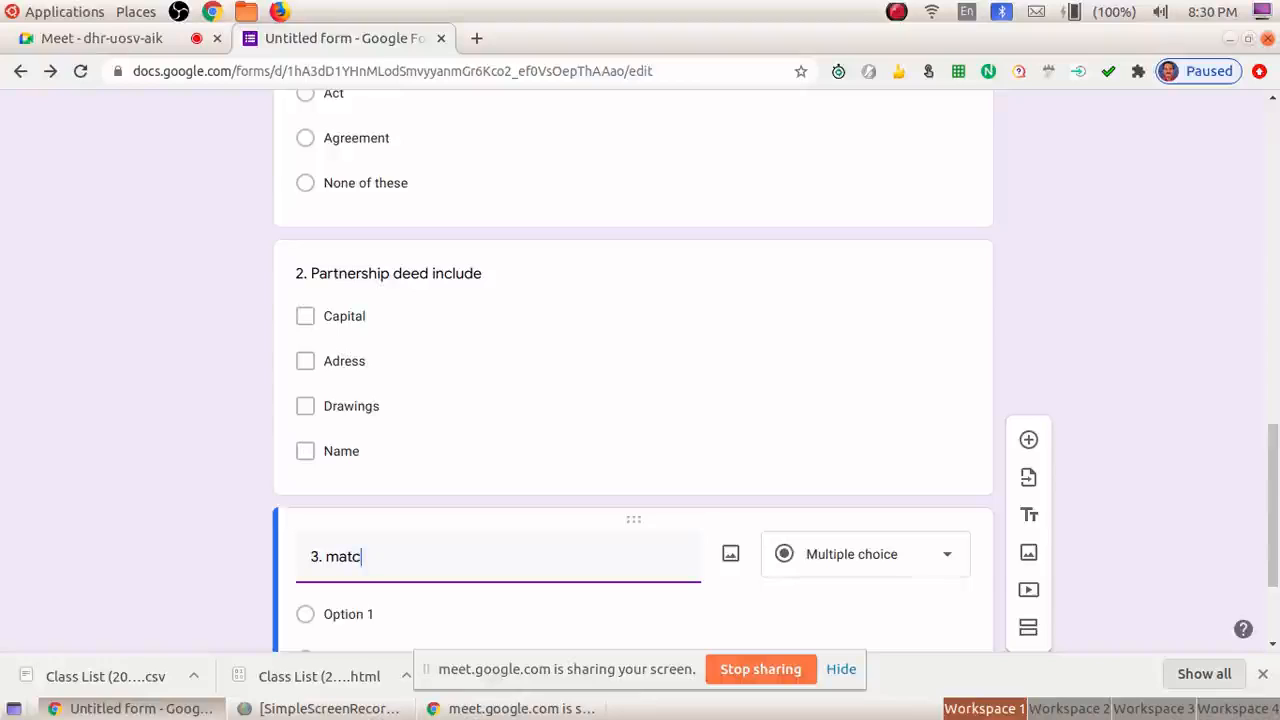
type("h the following")
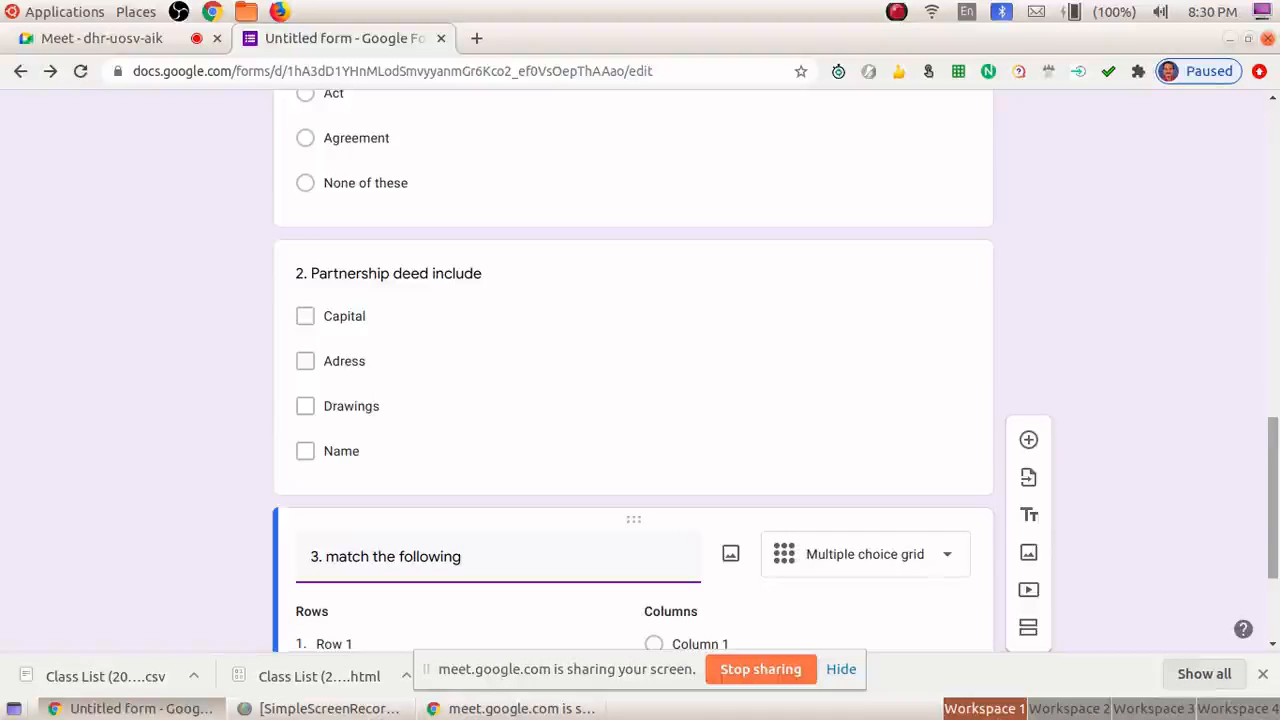
- Make the "3. match the following" question a Multiple choice grid
scroll(633, 400, "down", 3)
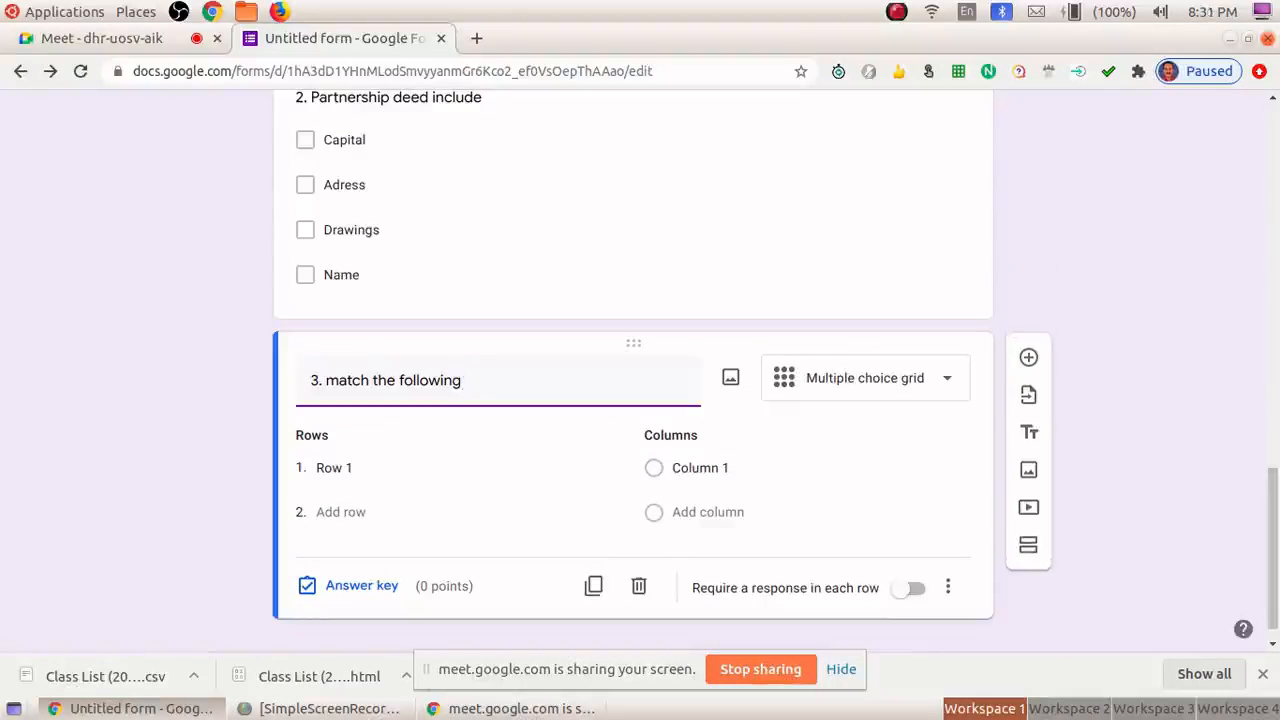
left_click(865, 378)
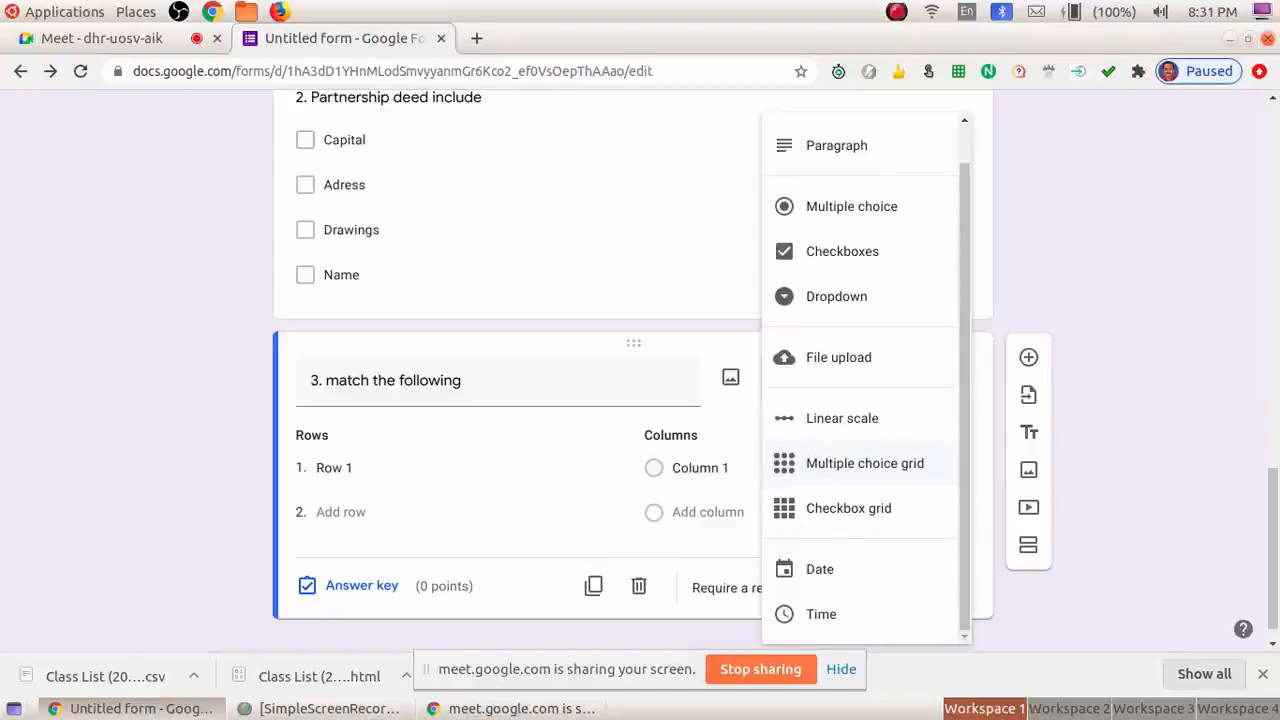
left_click(865, 463)
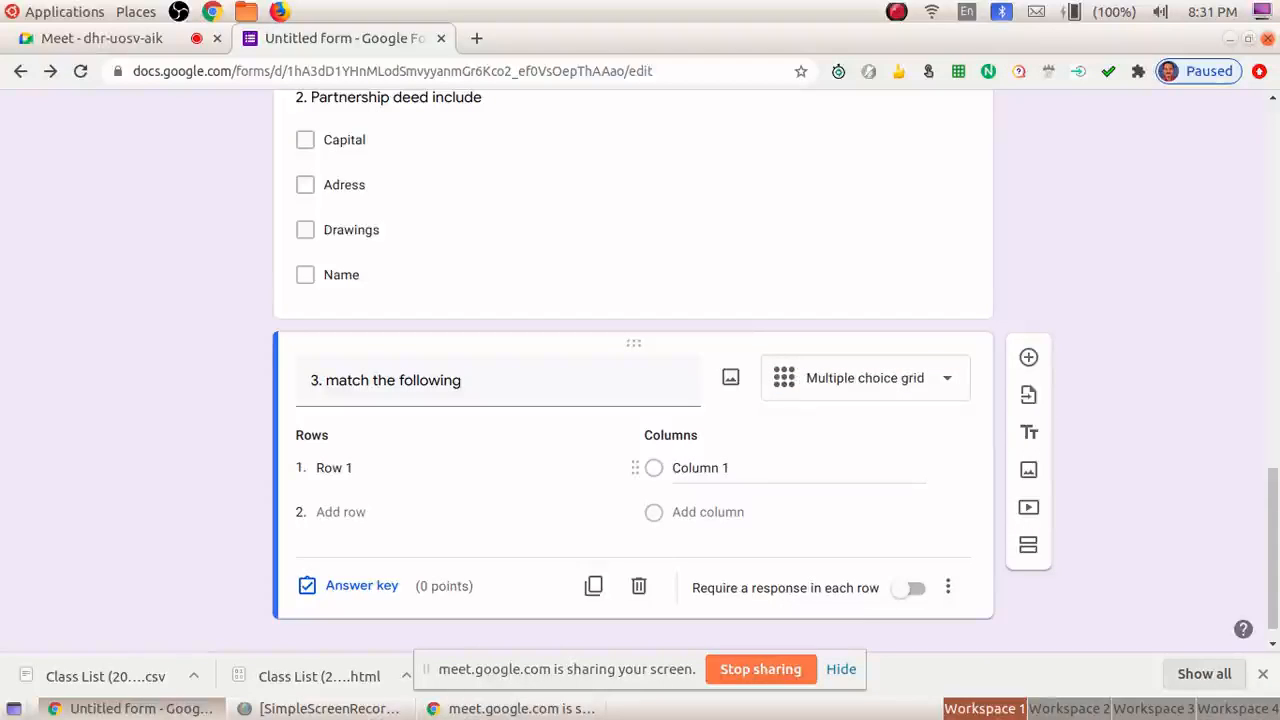
- Name the rows of the matching grid "minimum", "maximum" and "agreement"
left_click(336, 468)
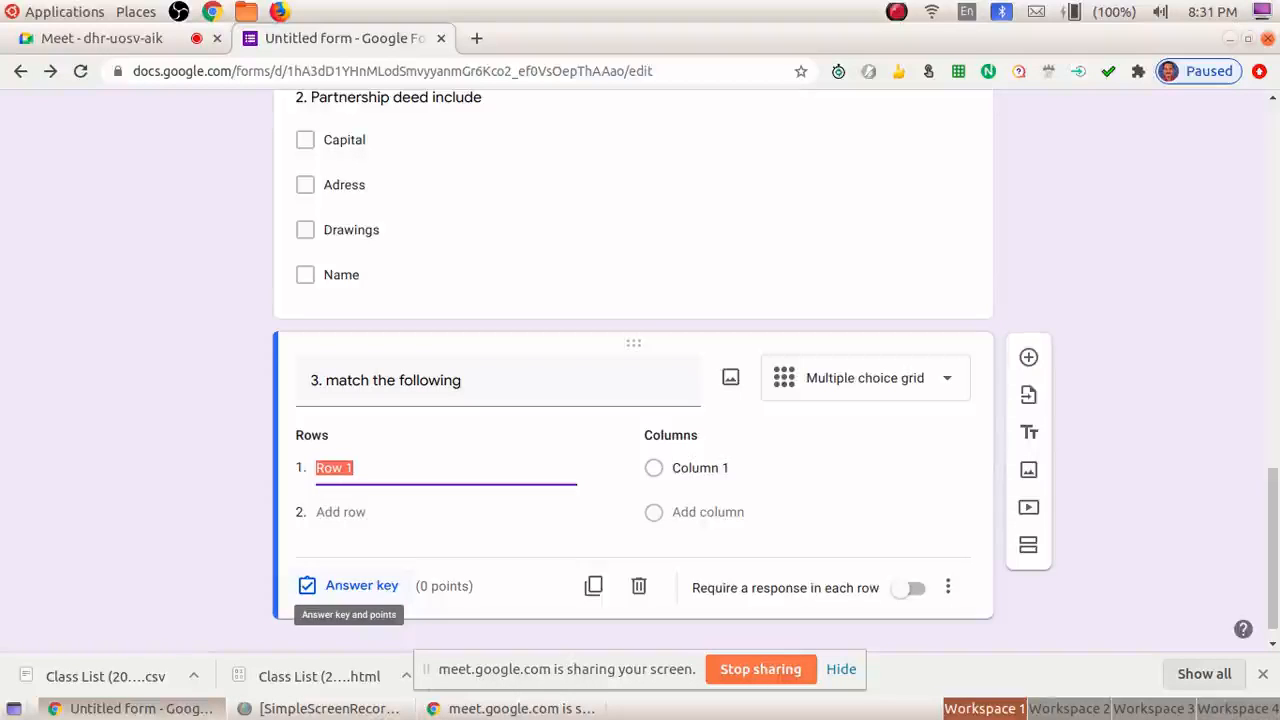
type("n")
key("BackSpace")
type("mi")
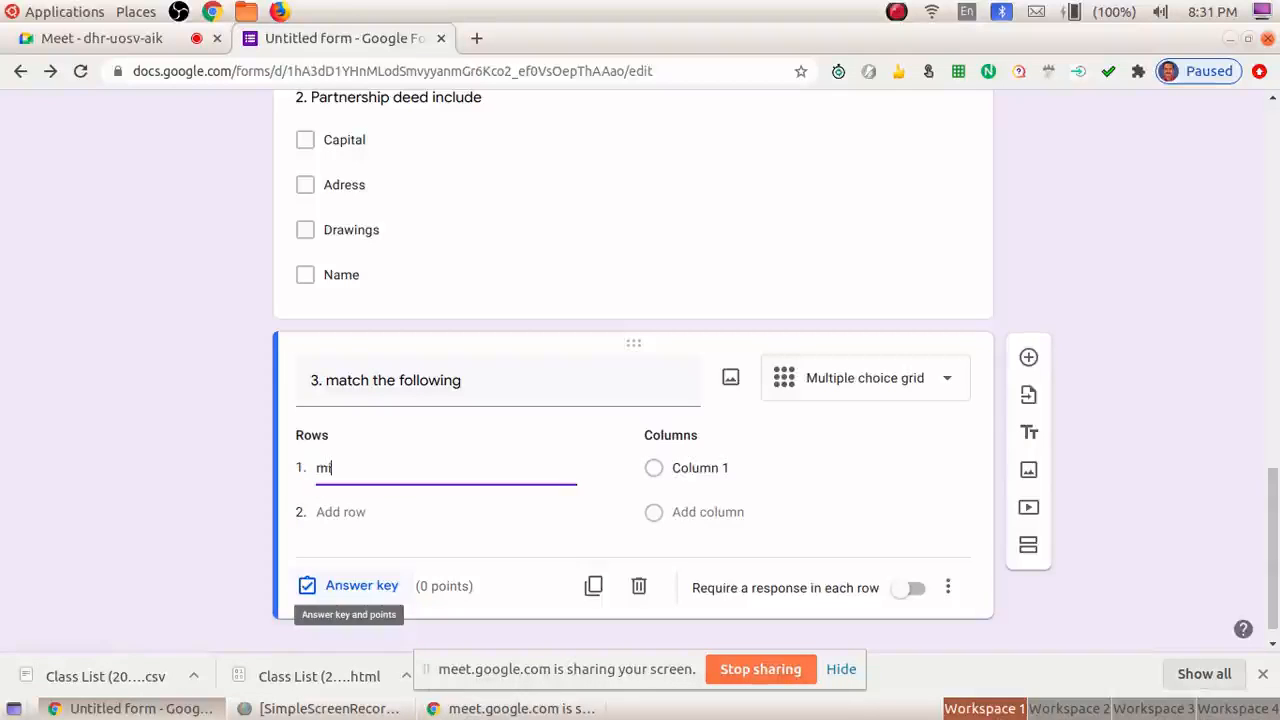
type("nimum")
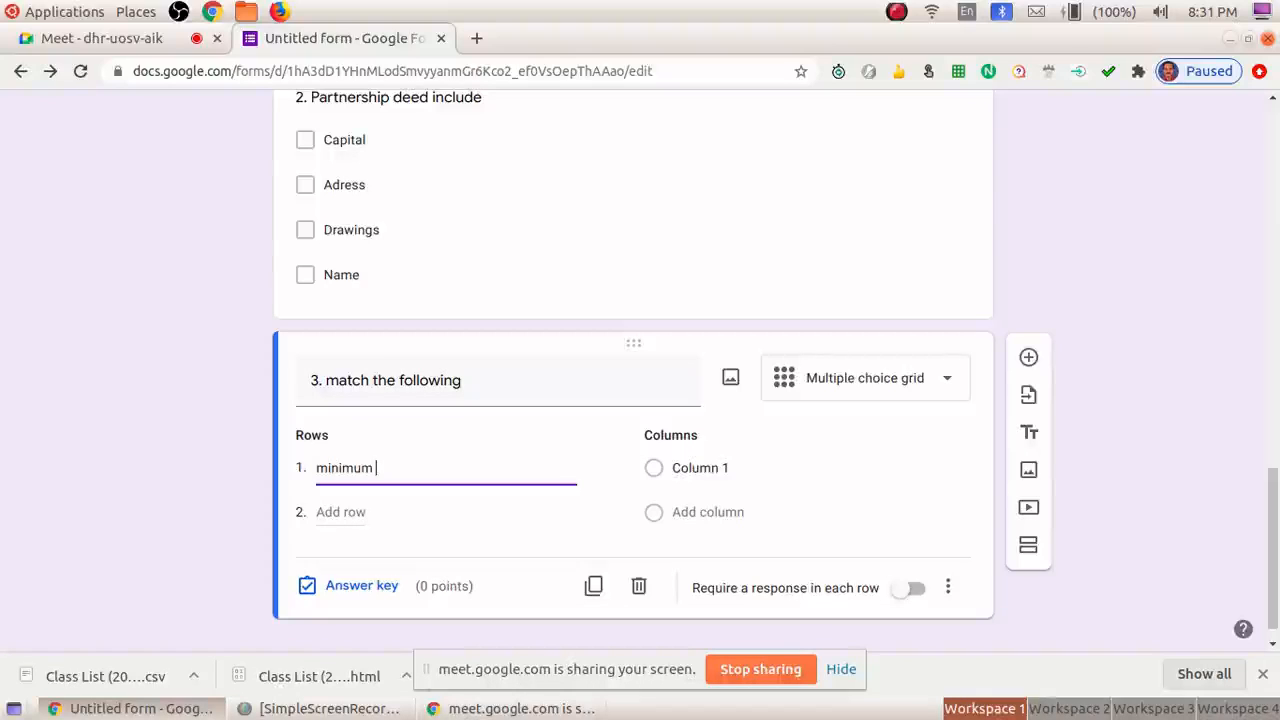
key("Return")
type("max")
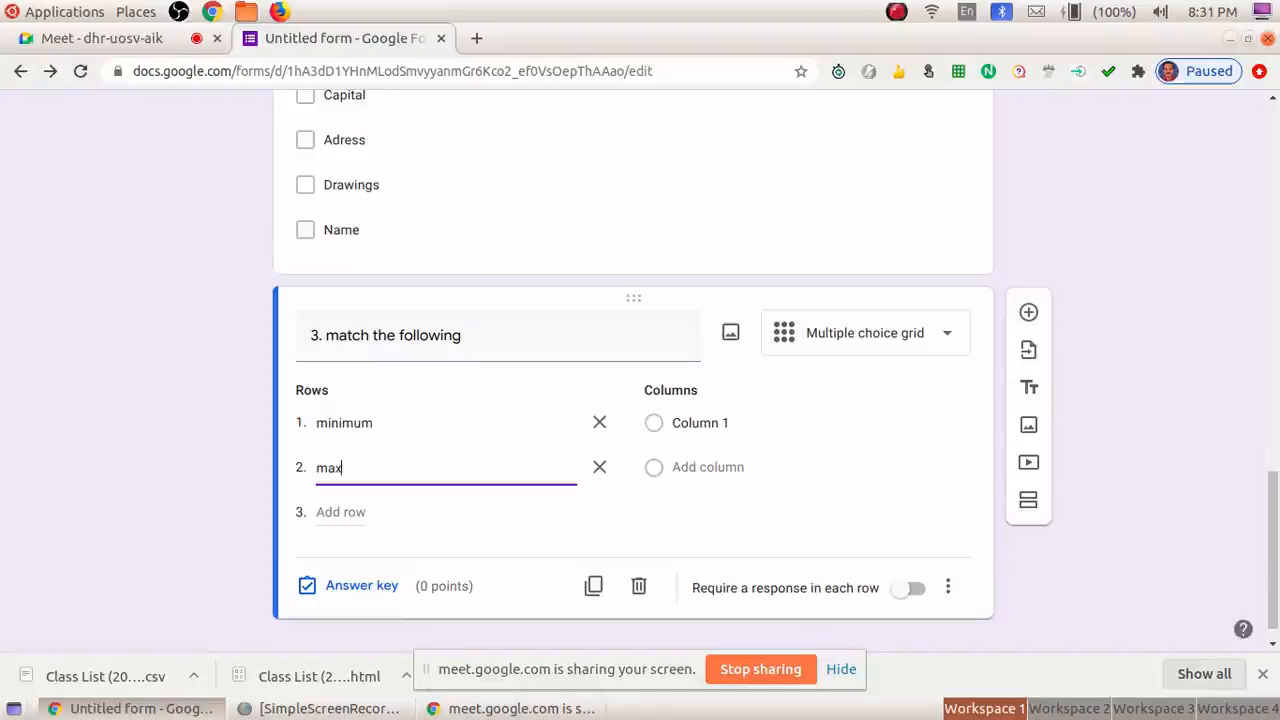
type("imum")
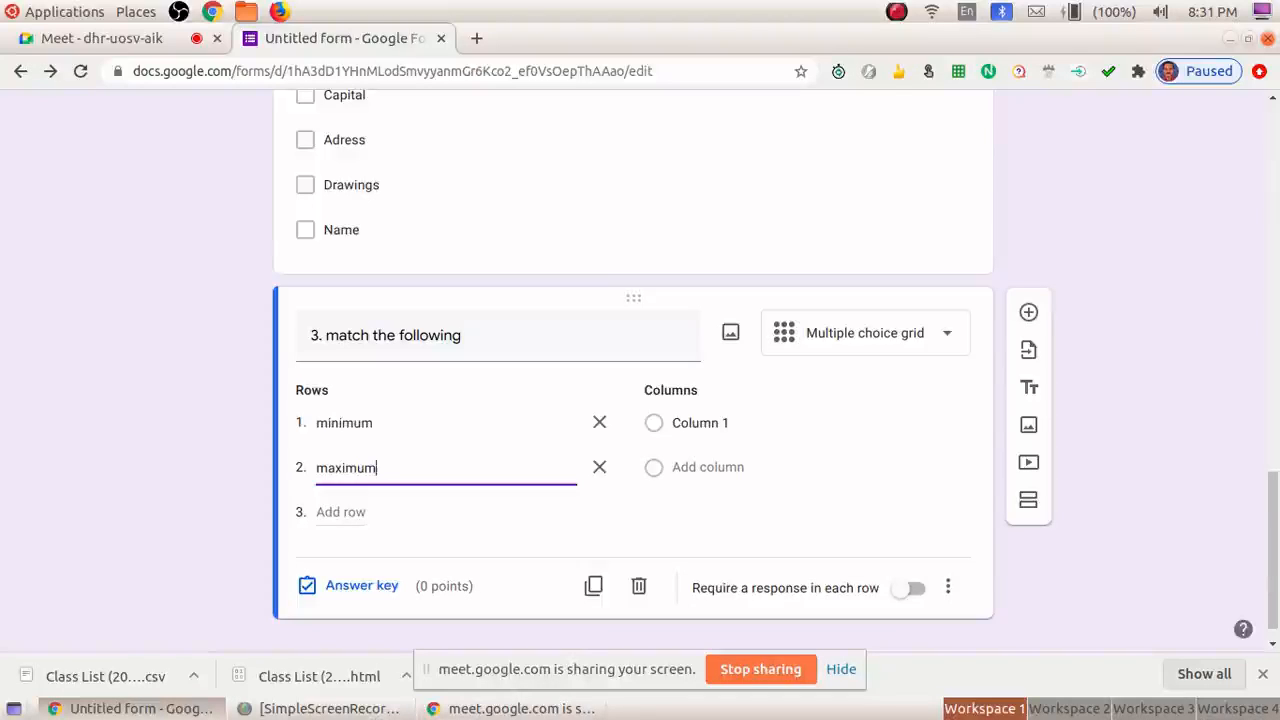
key("Return")
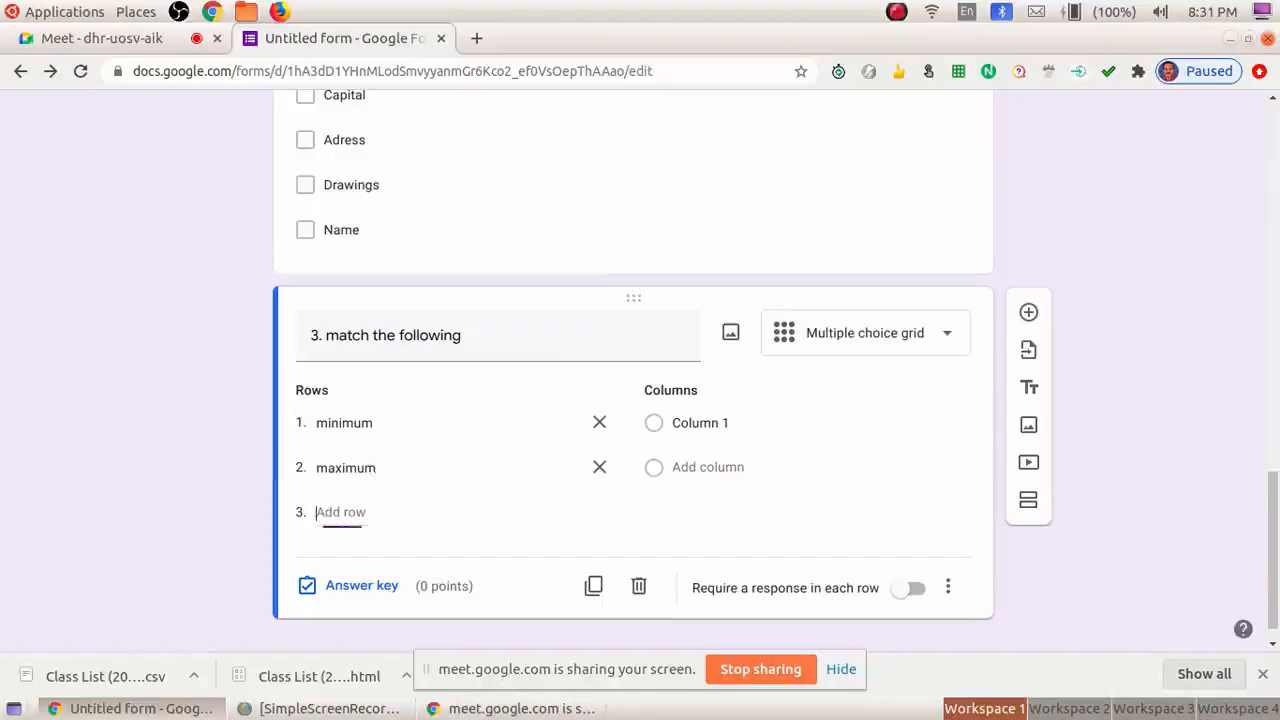
type("agree")
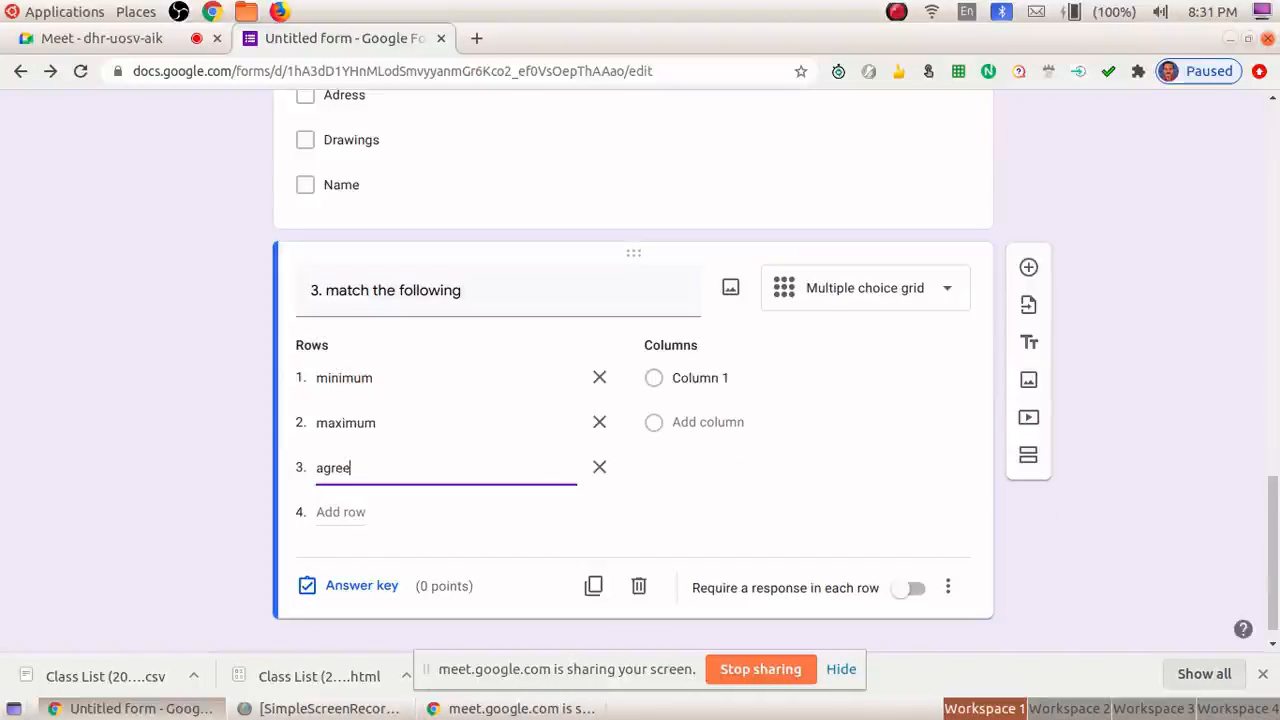
type("ment")
- Name the columns of the matching grid "optional", "2" and "50"
left_click(700, 378)
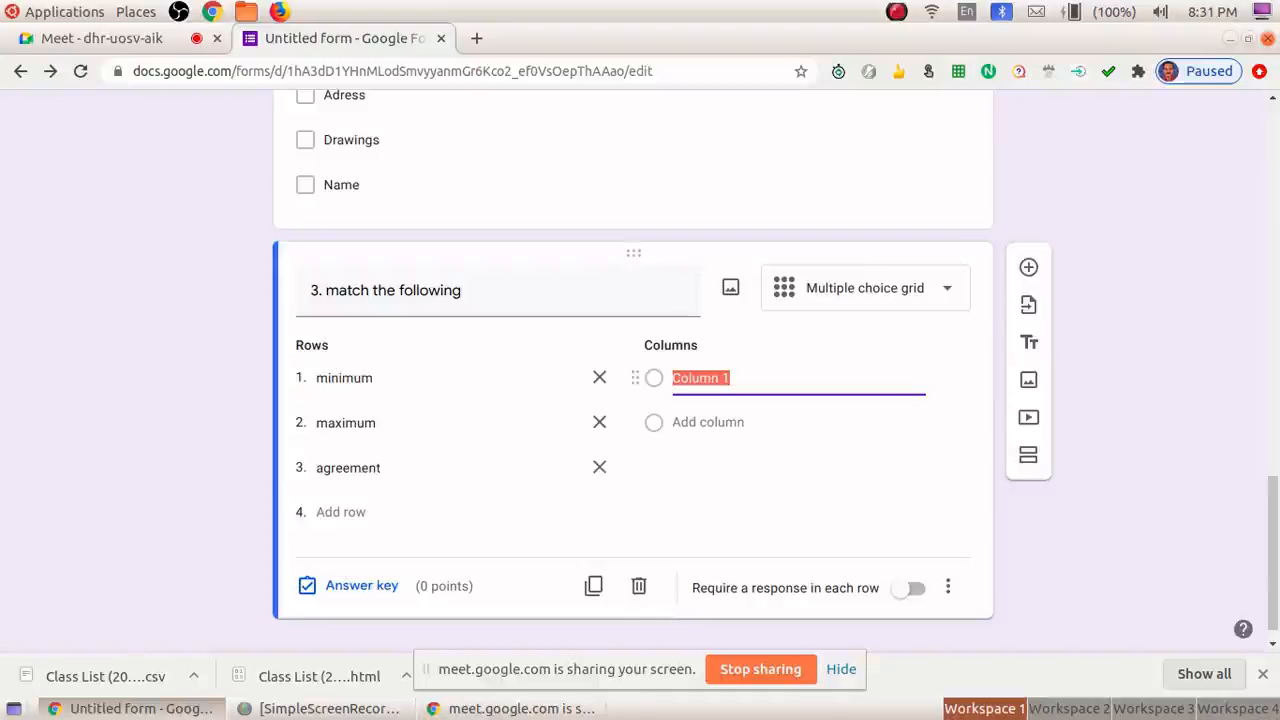
type("o")
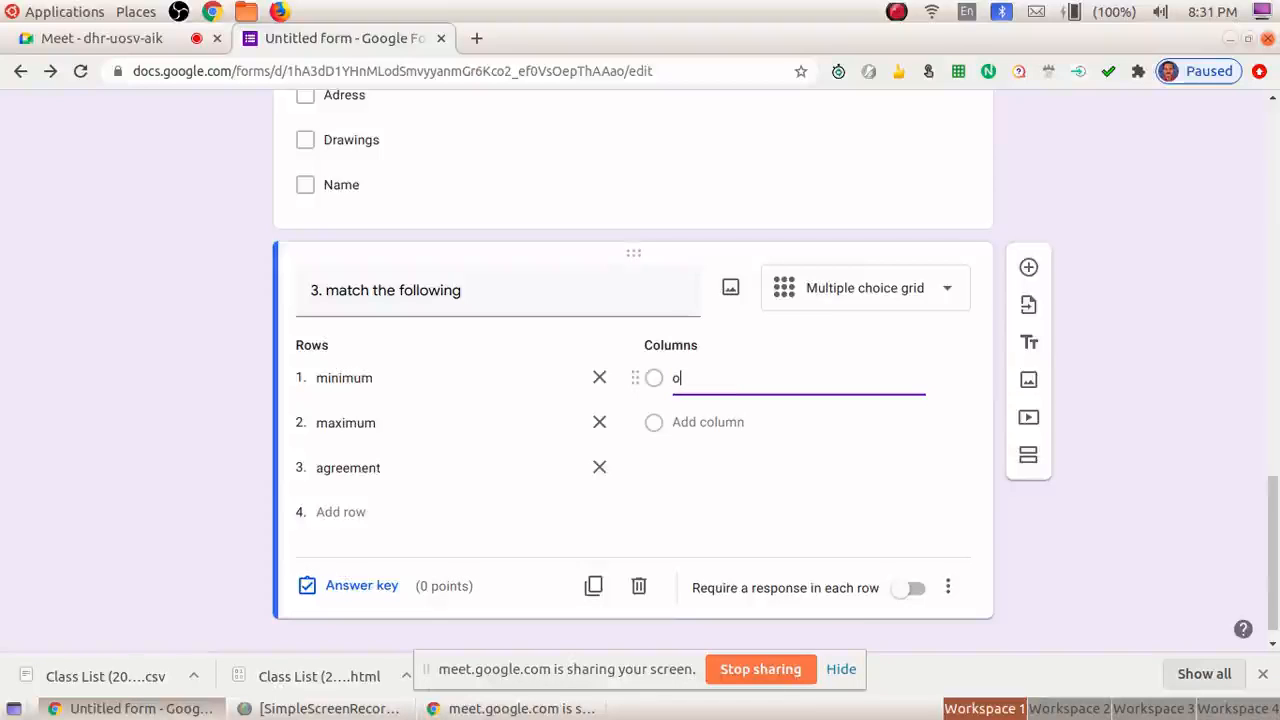
type("ptional")
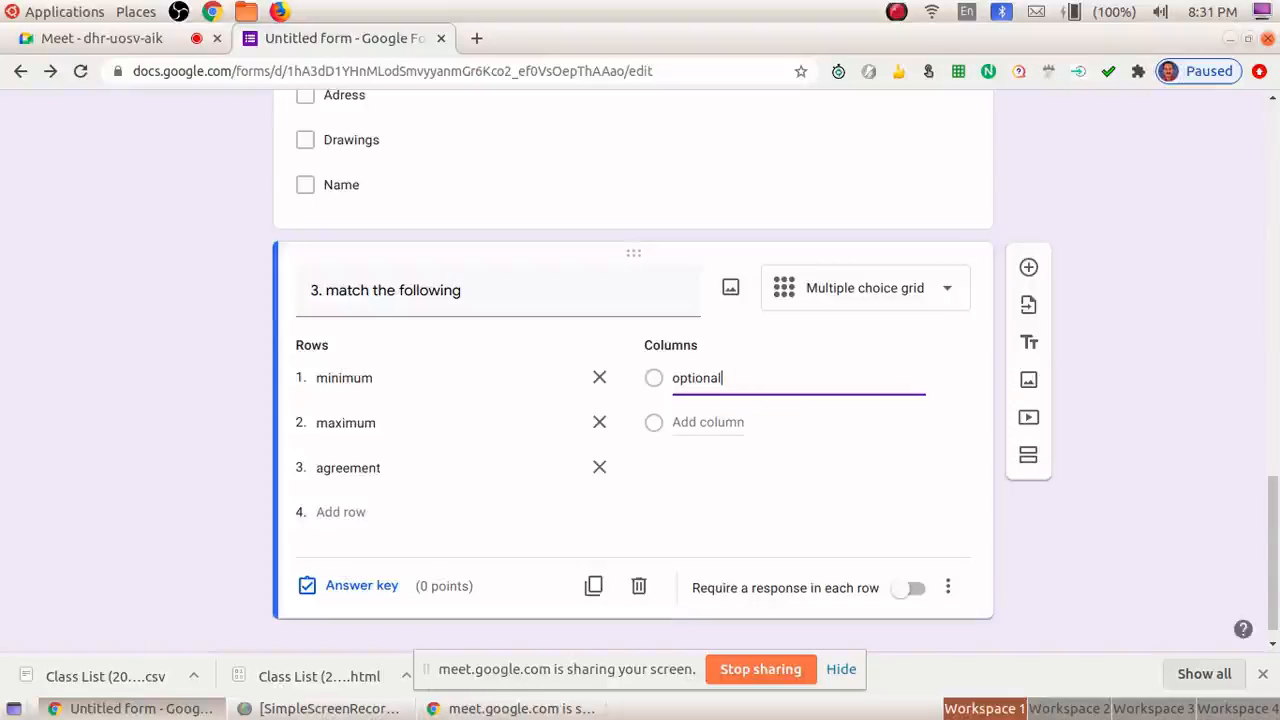
left_click(708, 422)
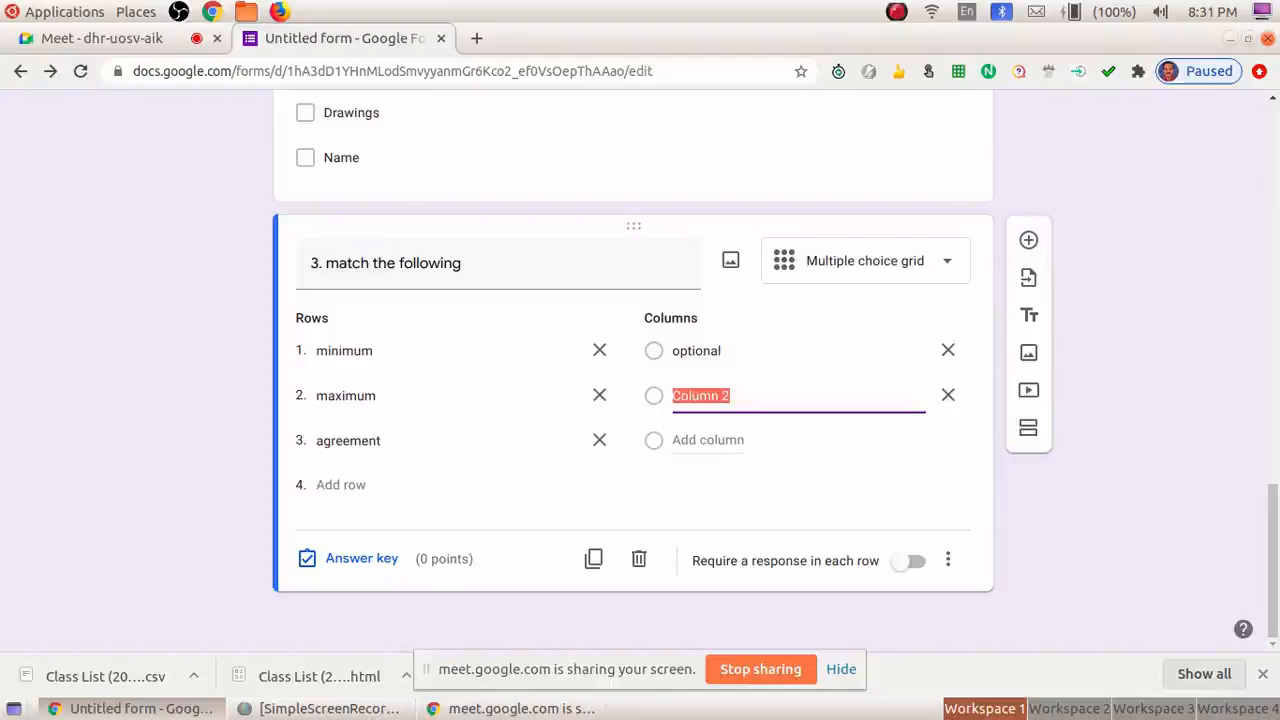
type("2")
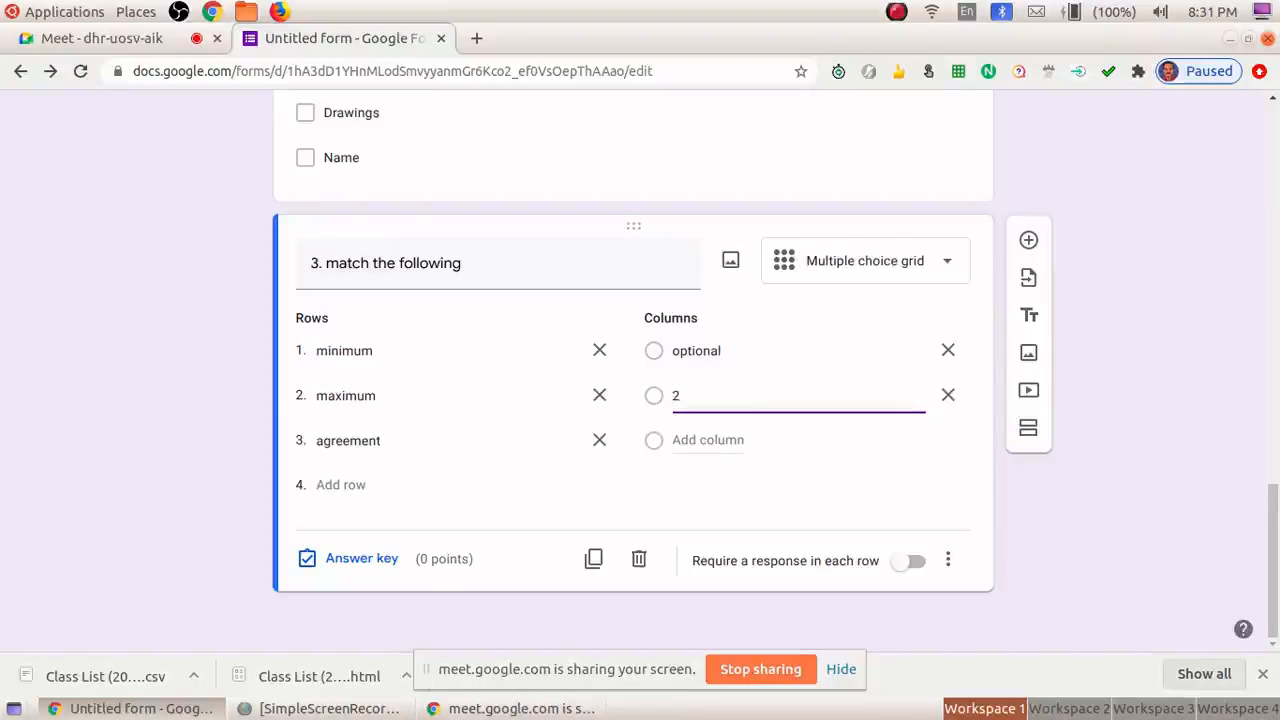
key("Return")
type("50")
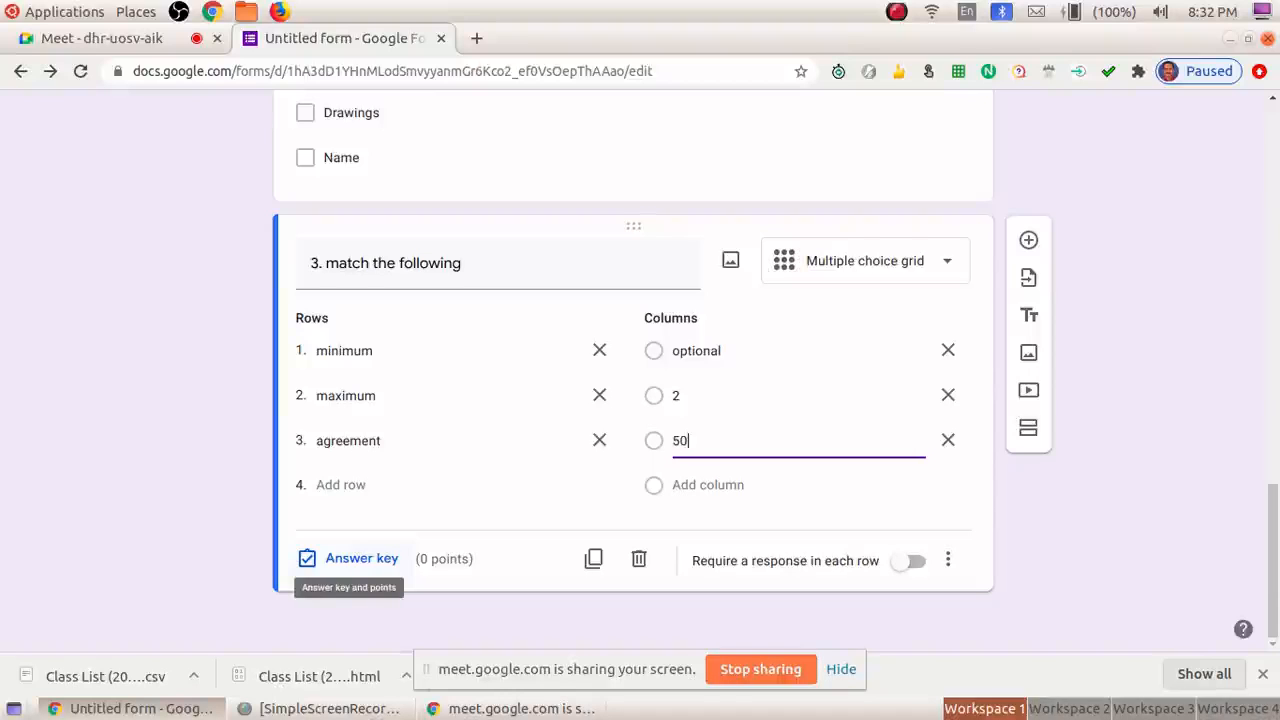
- Set the matching question's correct answers: "minimum" to "2", "maximum" to "50" and "agreement" to "optional"
left_click(350, 558)
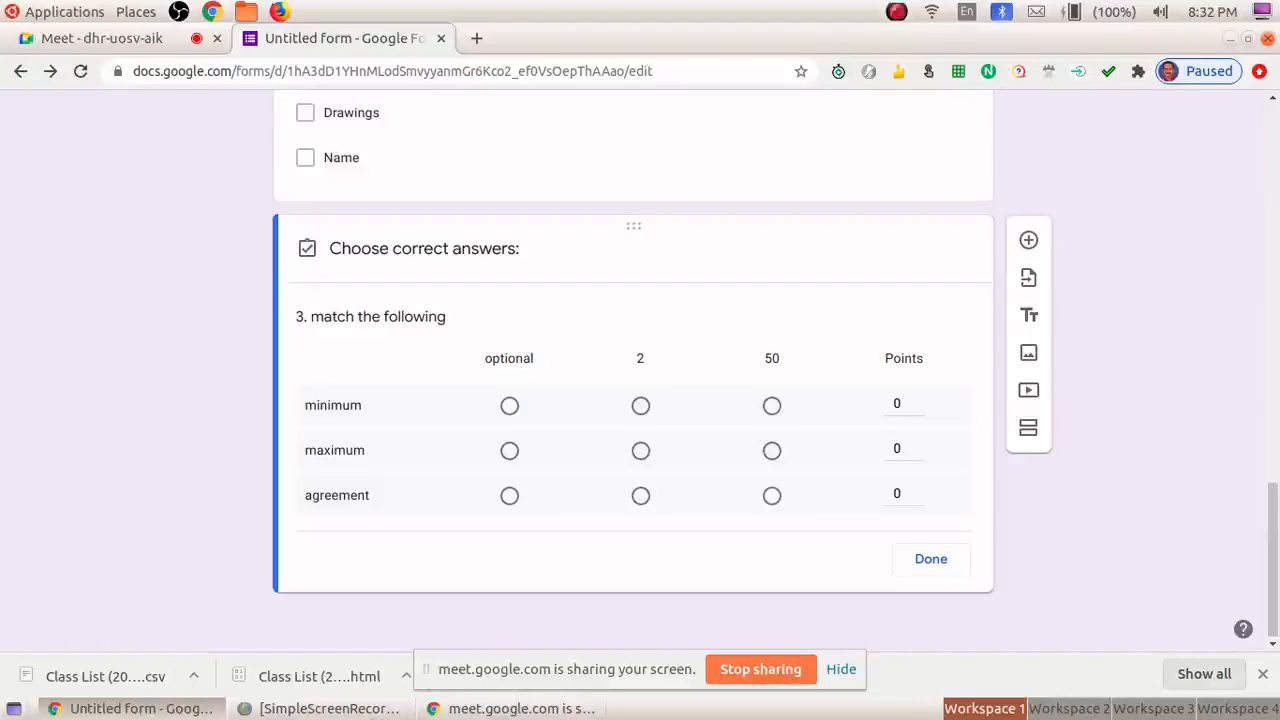
left_click(640, 405)
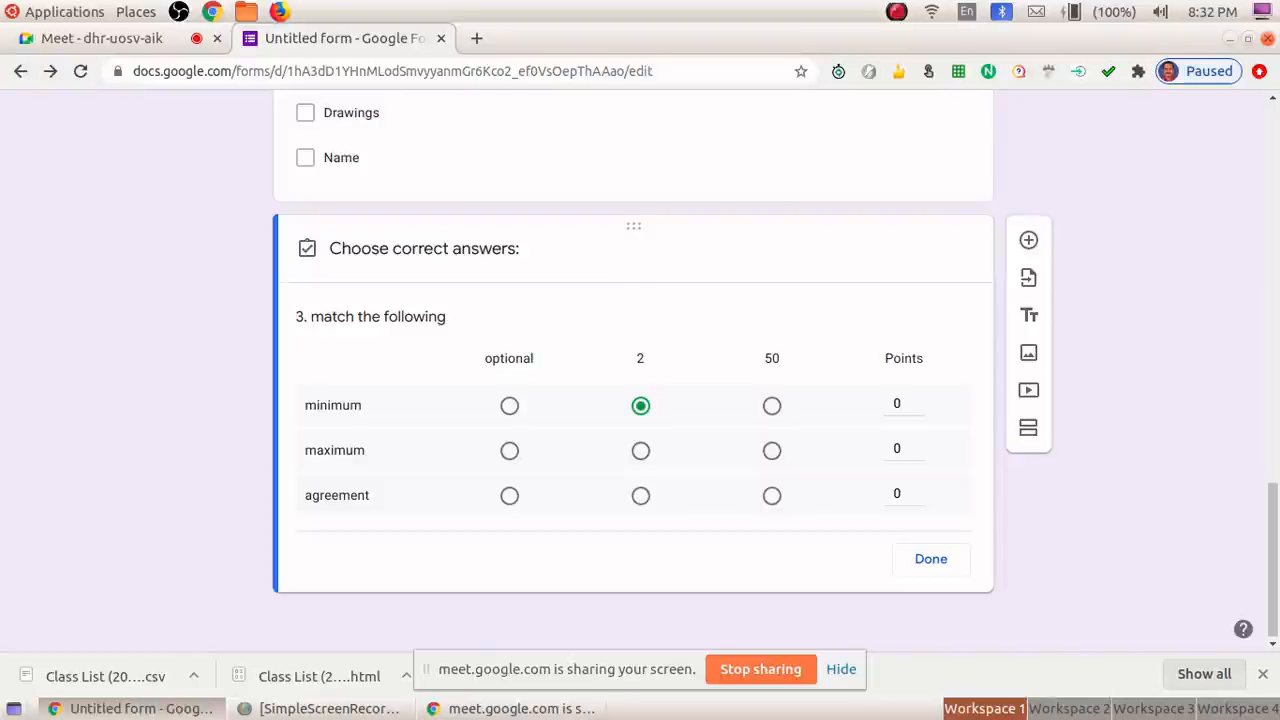
left_click(771, 450)
left_click(509, 495)
left_click(930, 558)
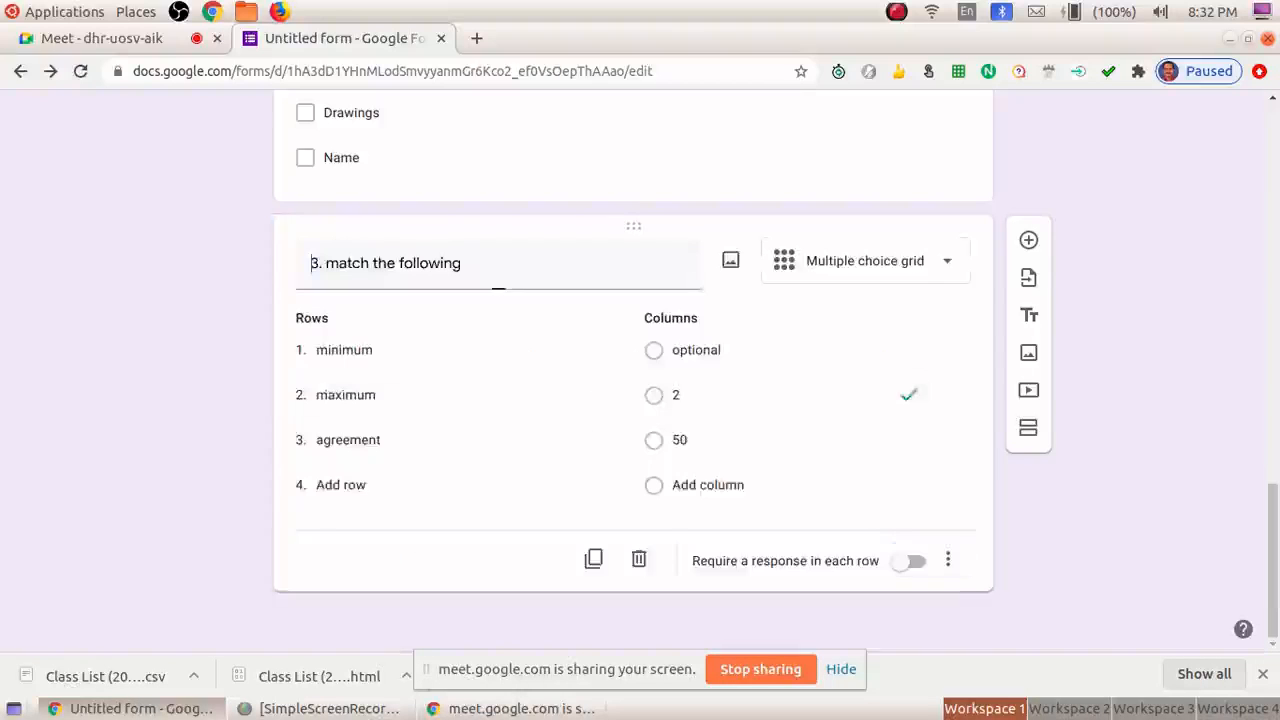
left_click(865, 260)
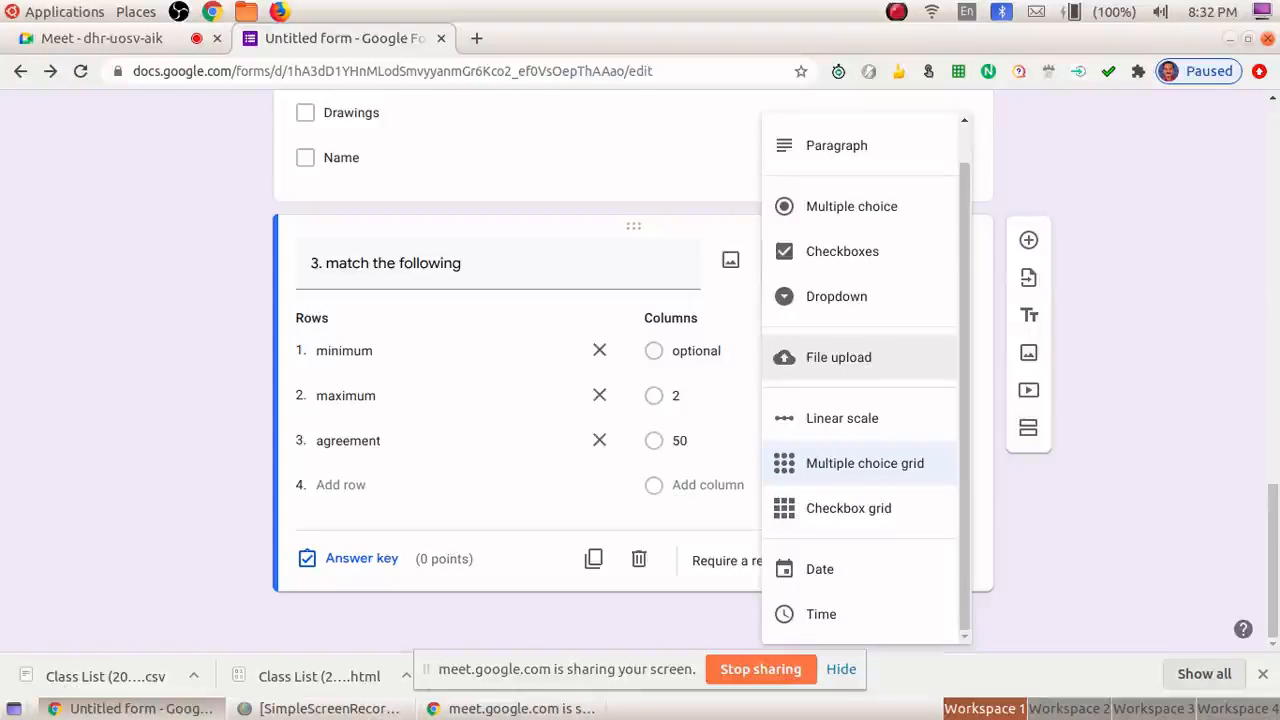
key("Escape")
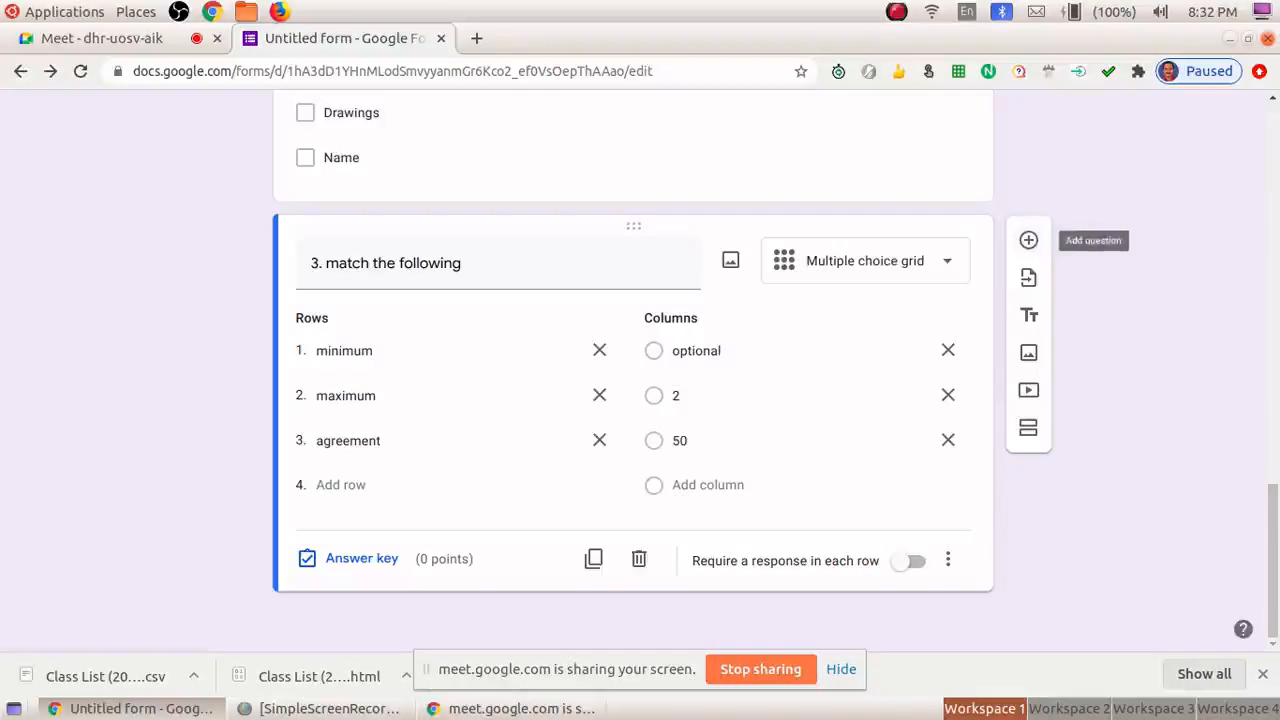
- Add a question titled "Problem" below the matching question as a File upload question, allowing respondents to upload files to Drive
left_click(1028, 240)
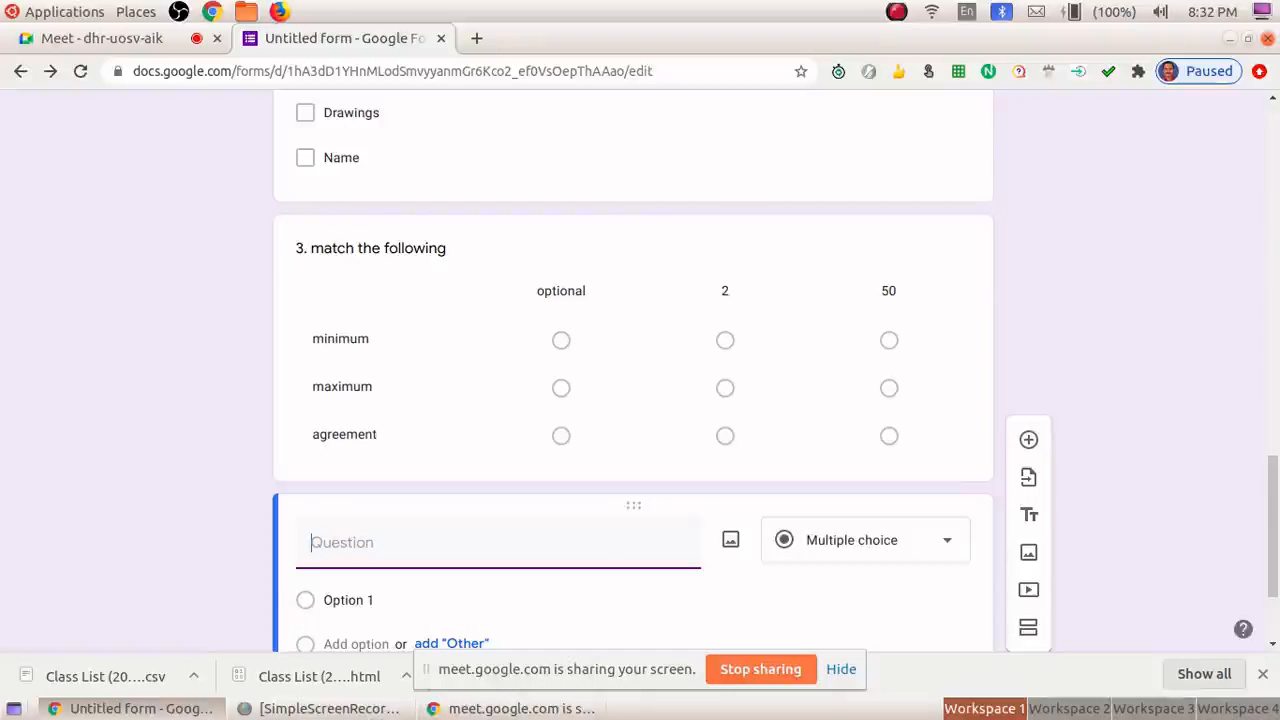
type("Prob")
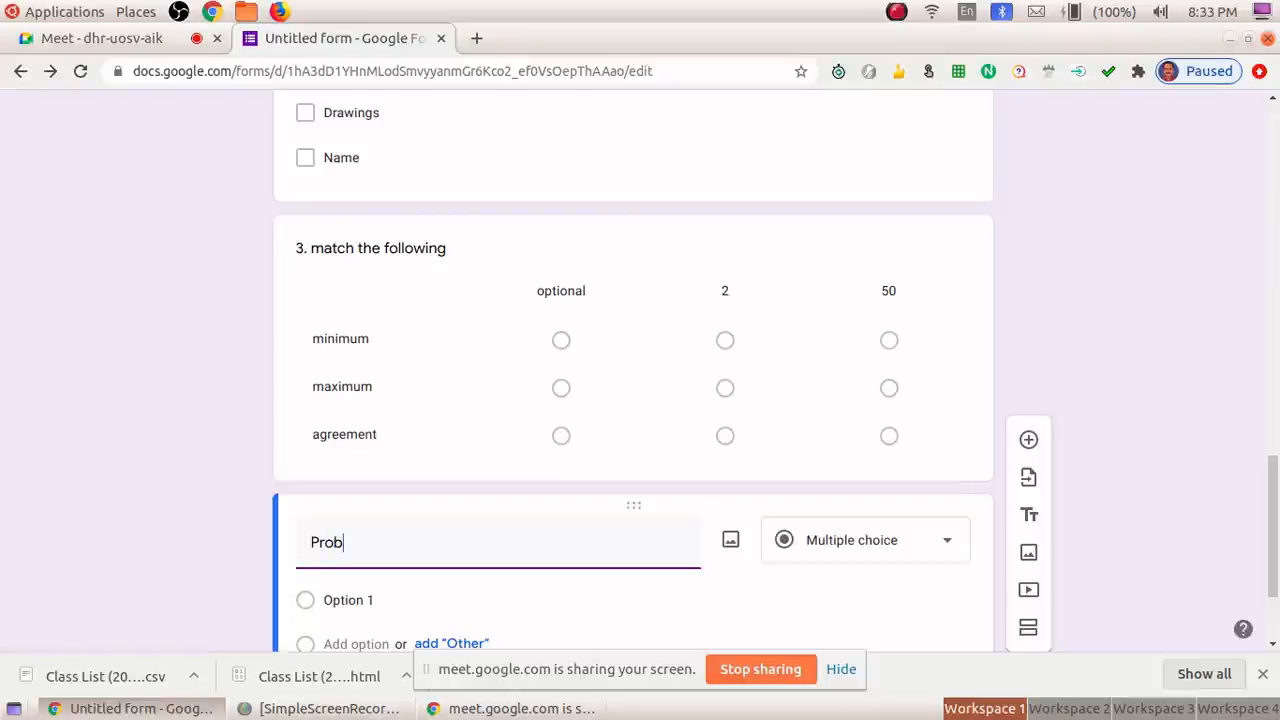
type("lem")
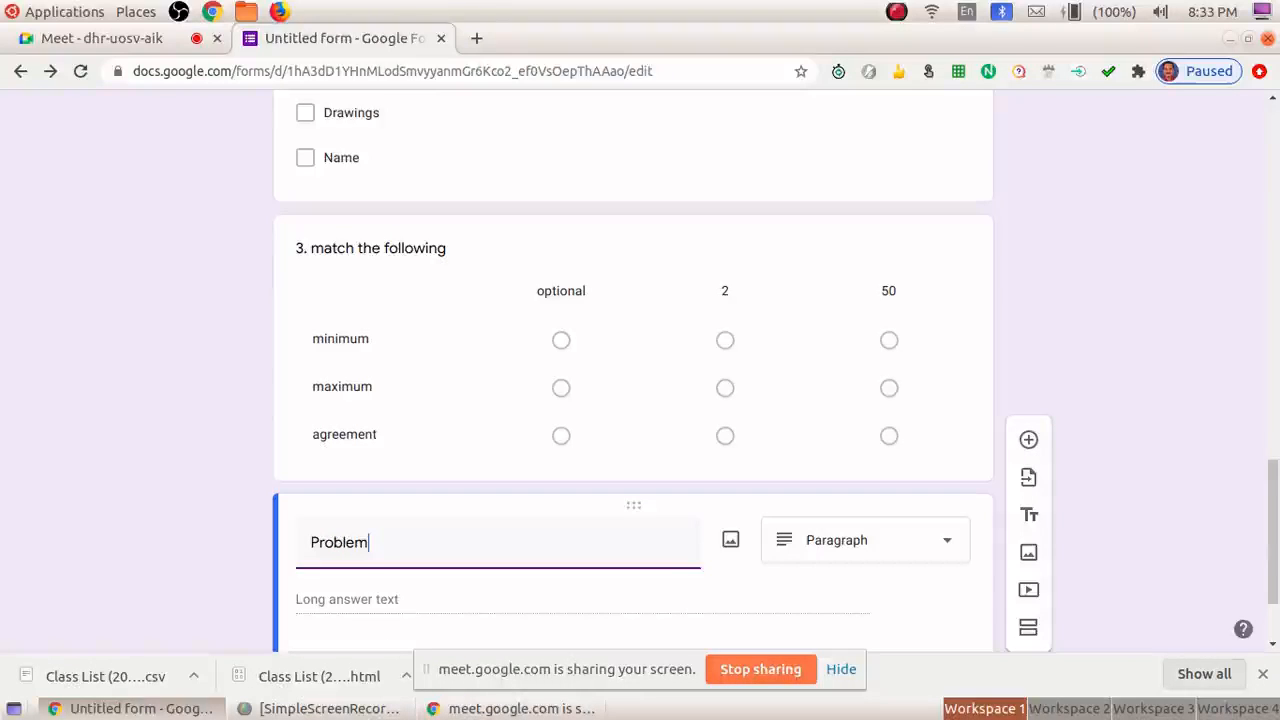
left_click(865, 540)
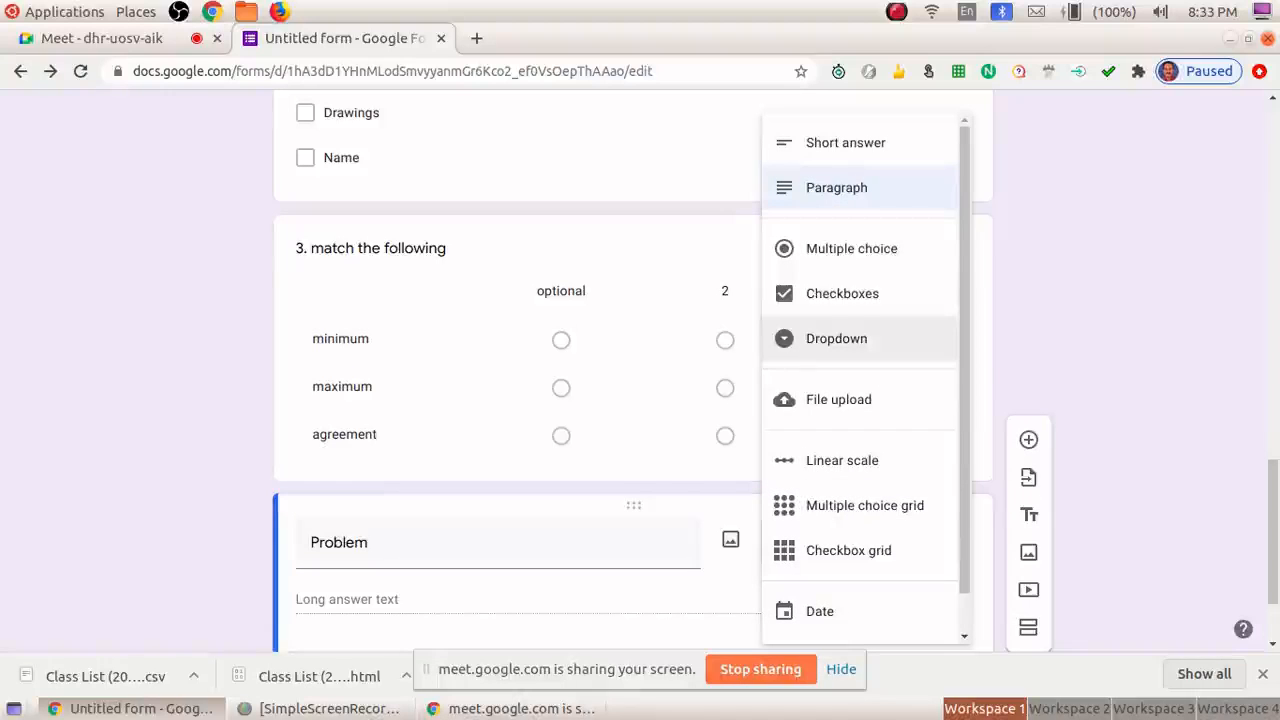
left_click(839, 399)
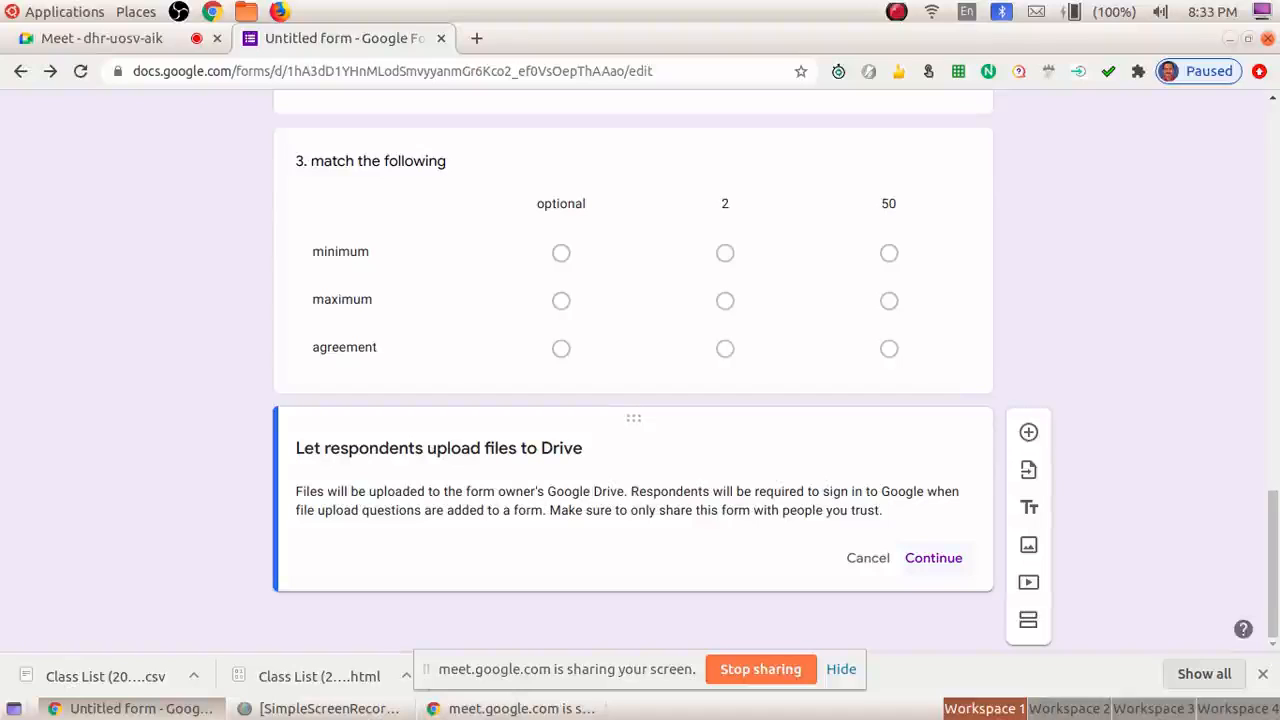
left_click(933, 558)
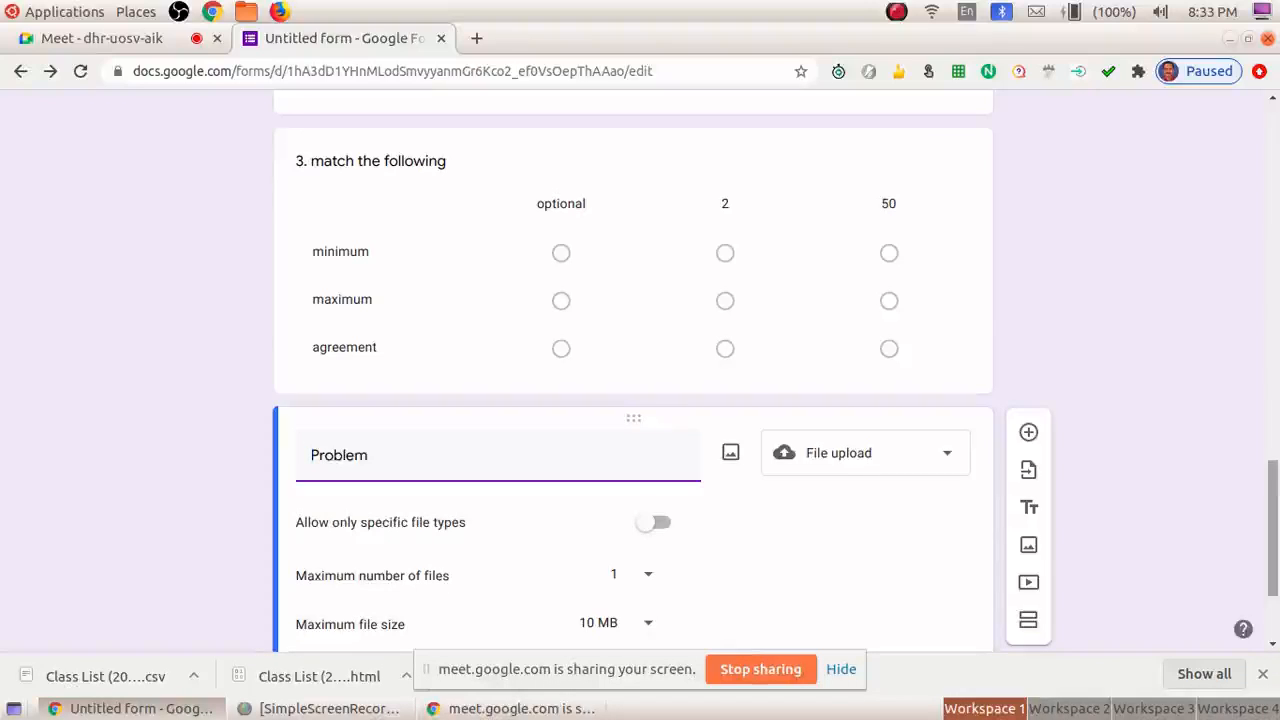
- Try restricting the "Problem" question to specific file types, and switch the restriction back off
scroll(633, 370, "down", 3)
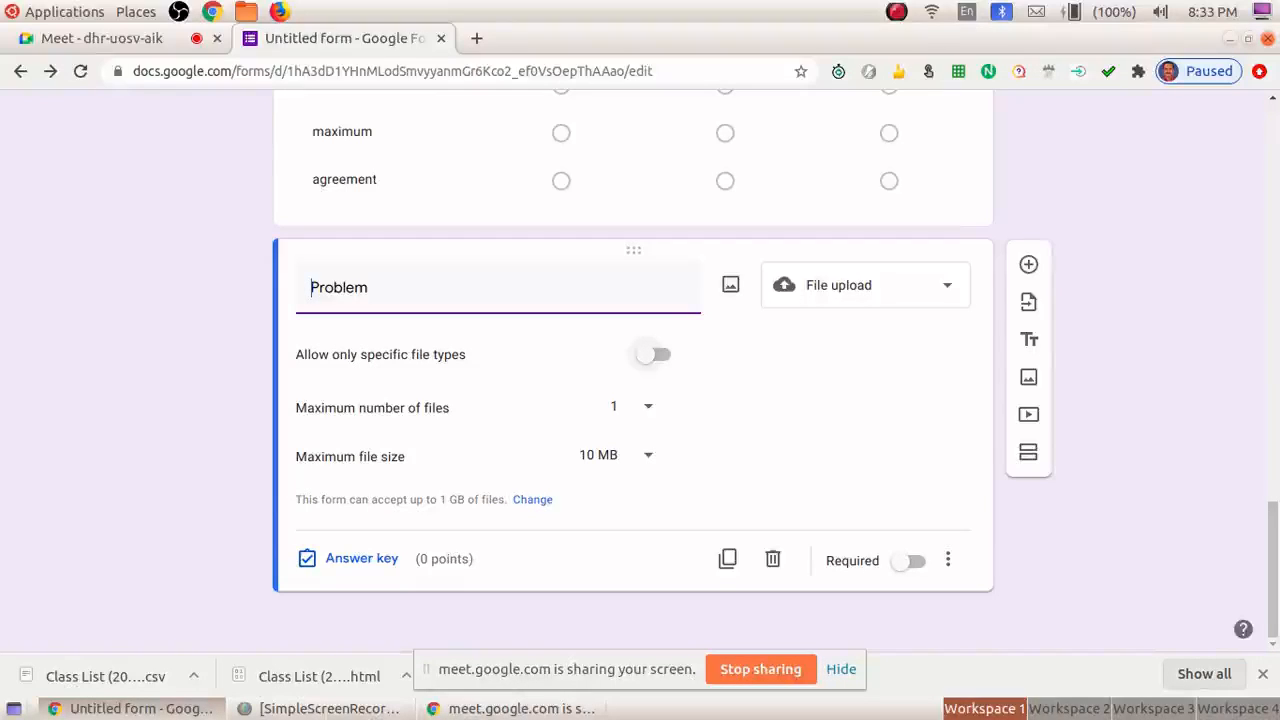
left_click(652, 354)
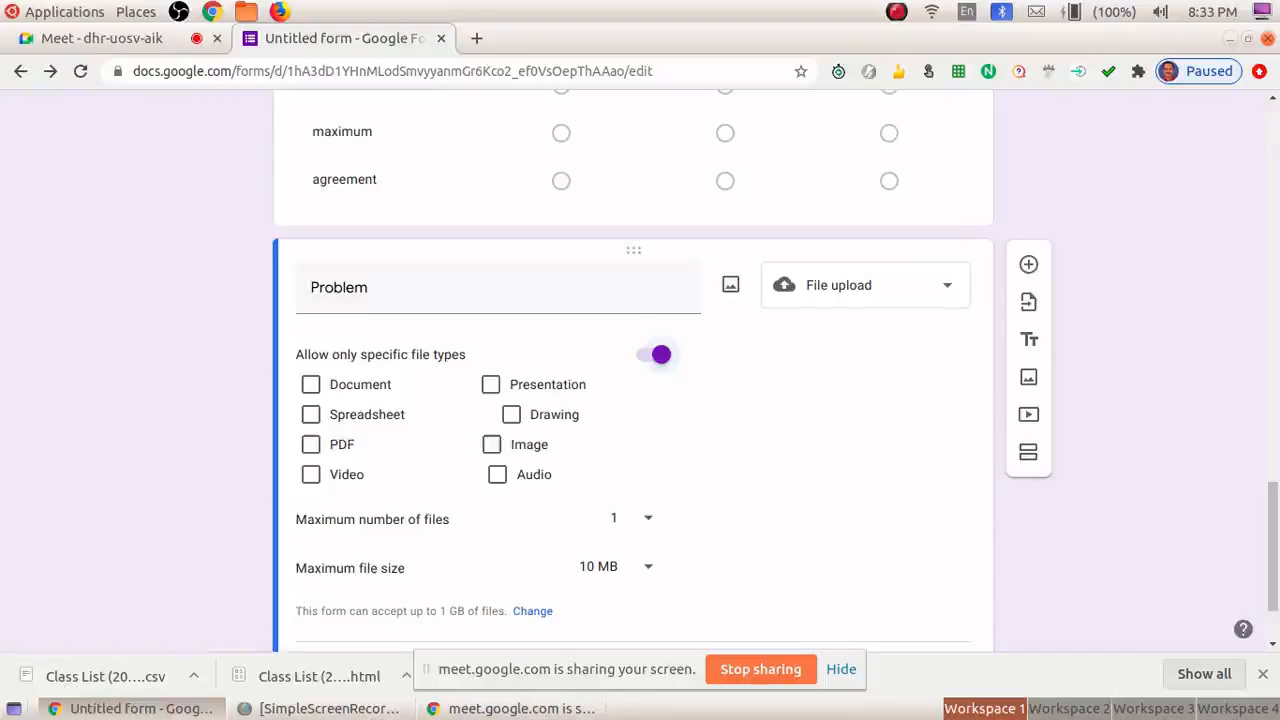
left_click(652, 354)
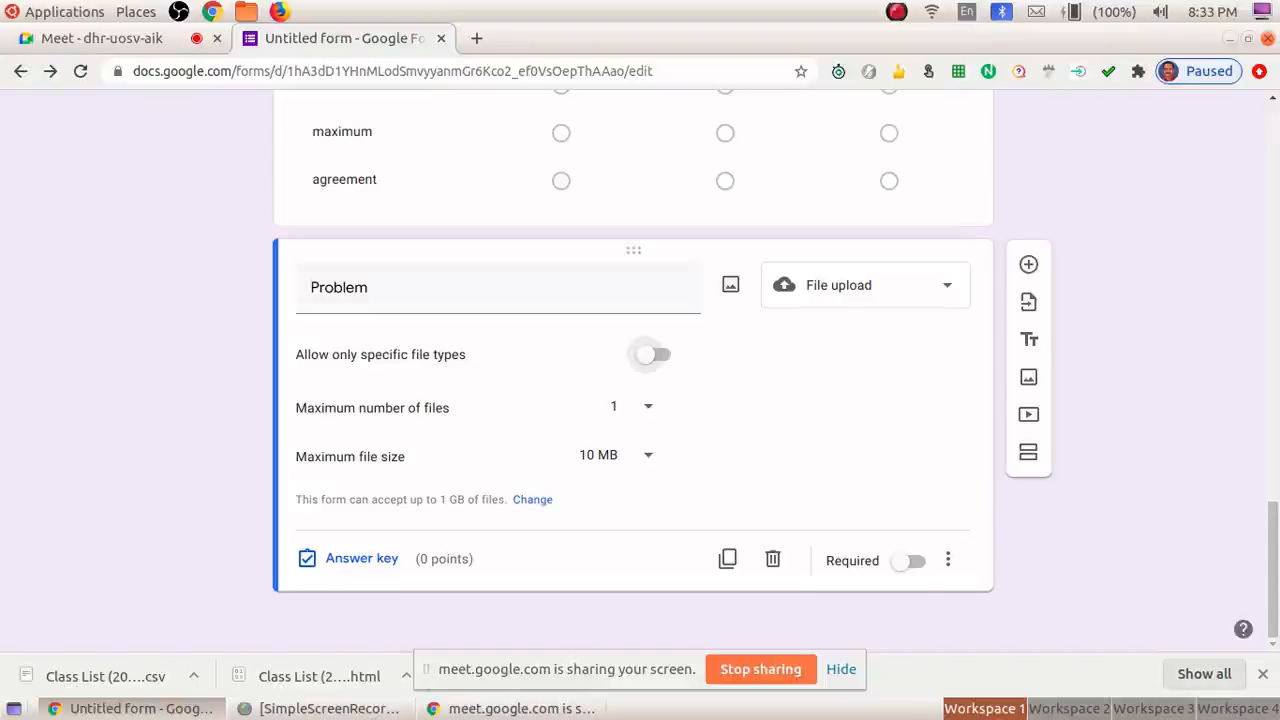
left_click(652, 354)
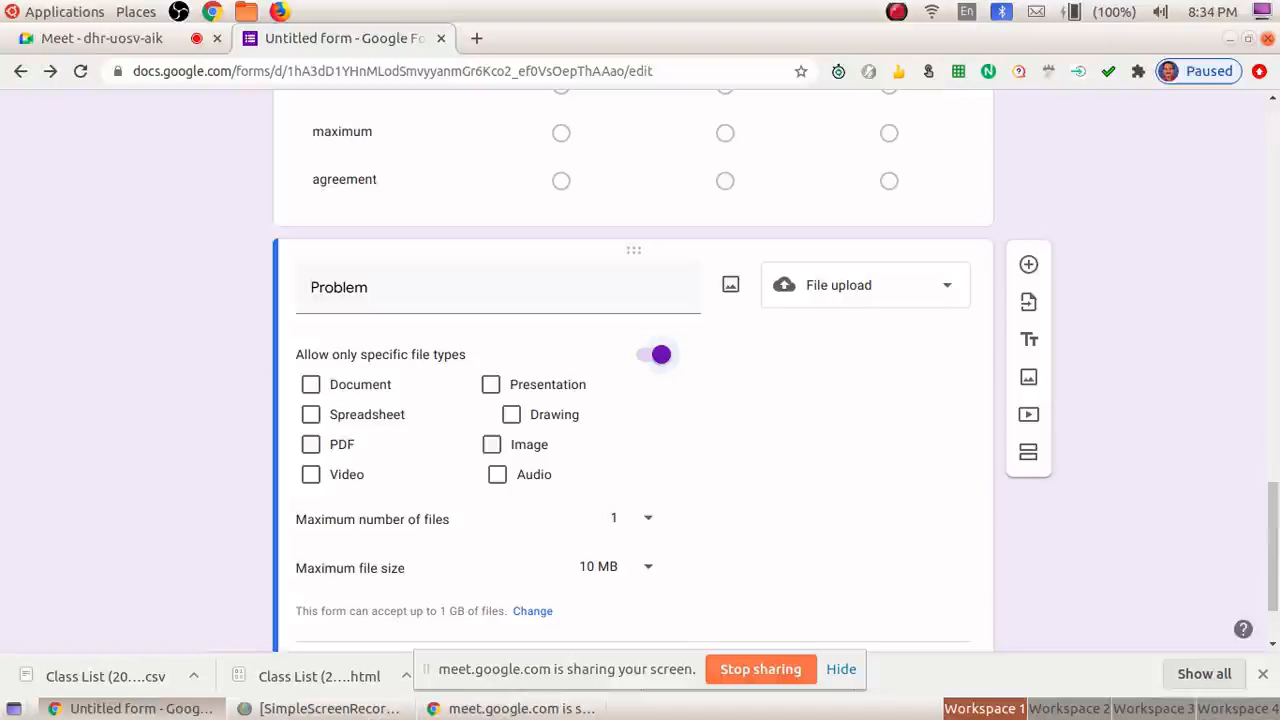
left_click(655, 354)
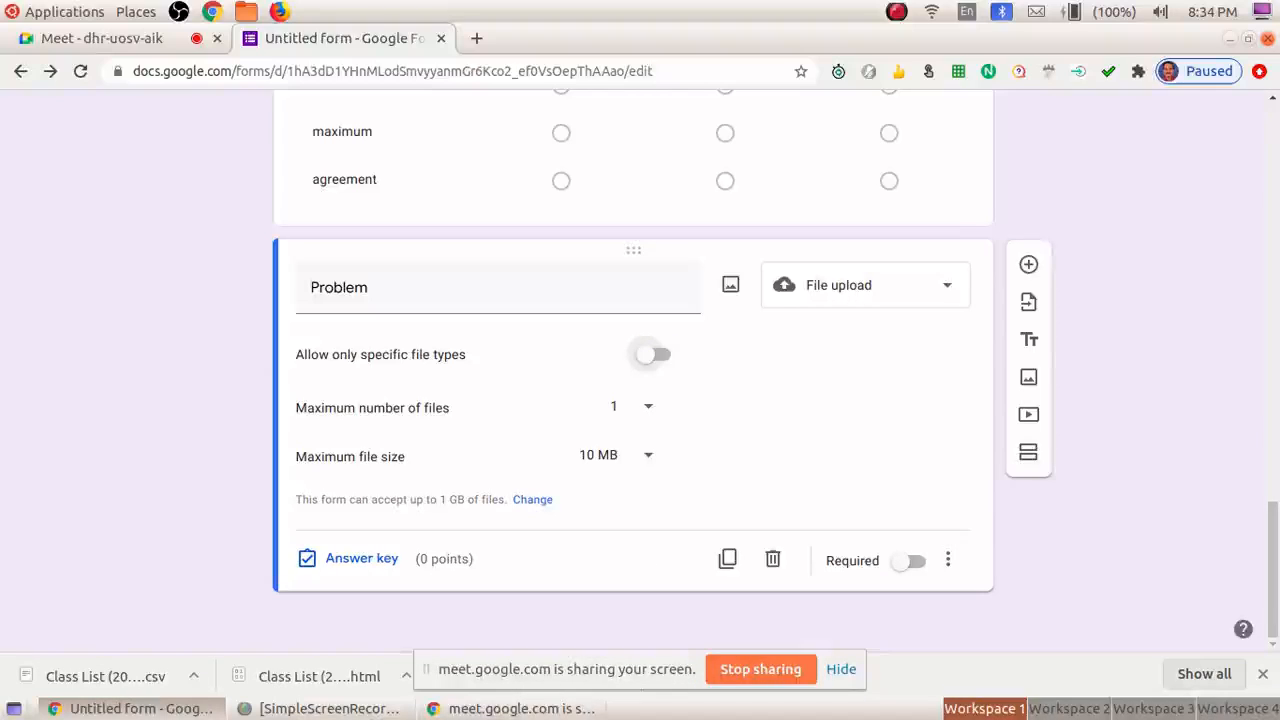
left_click(865, 285)
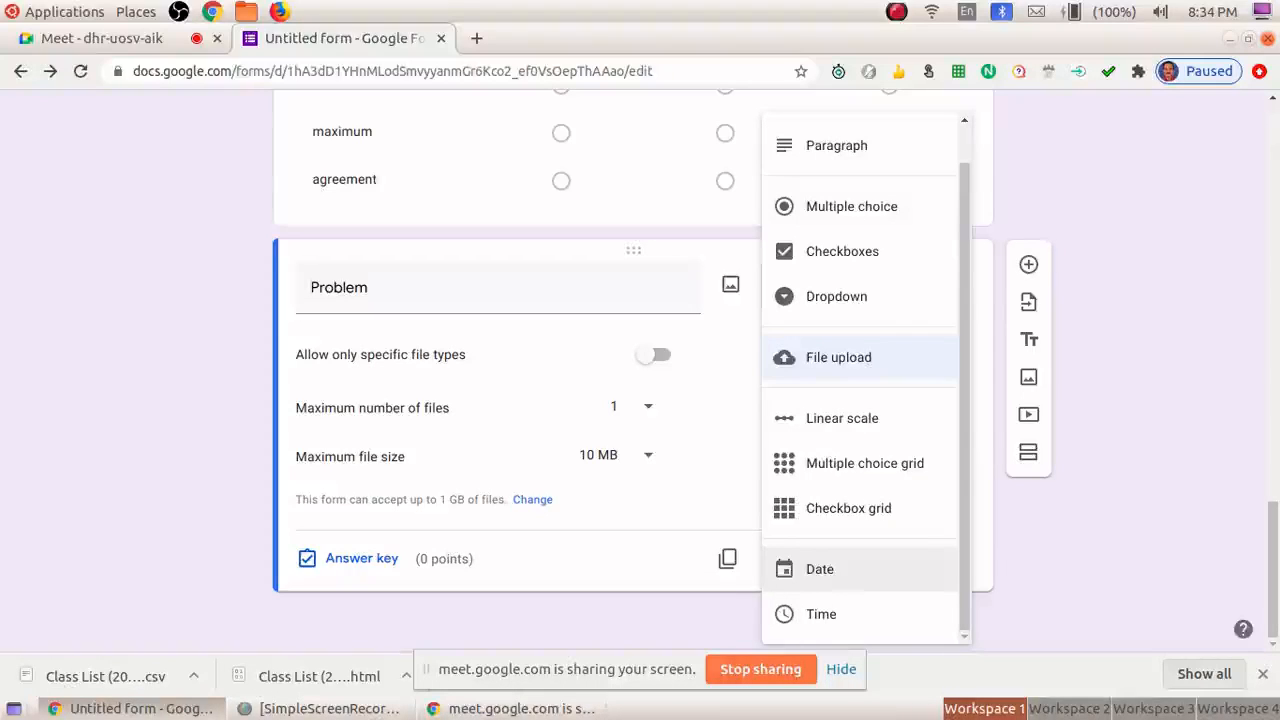
left_click(820, 570)
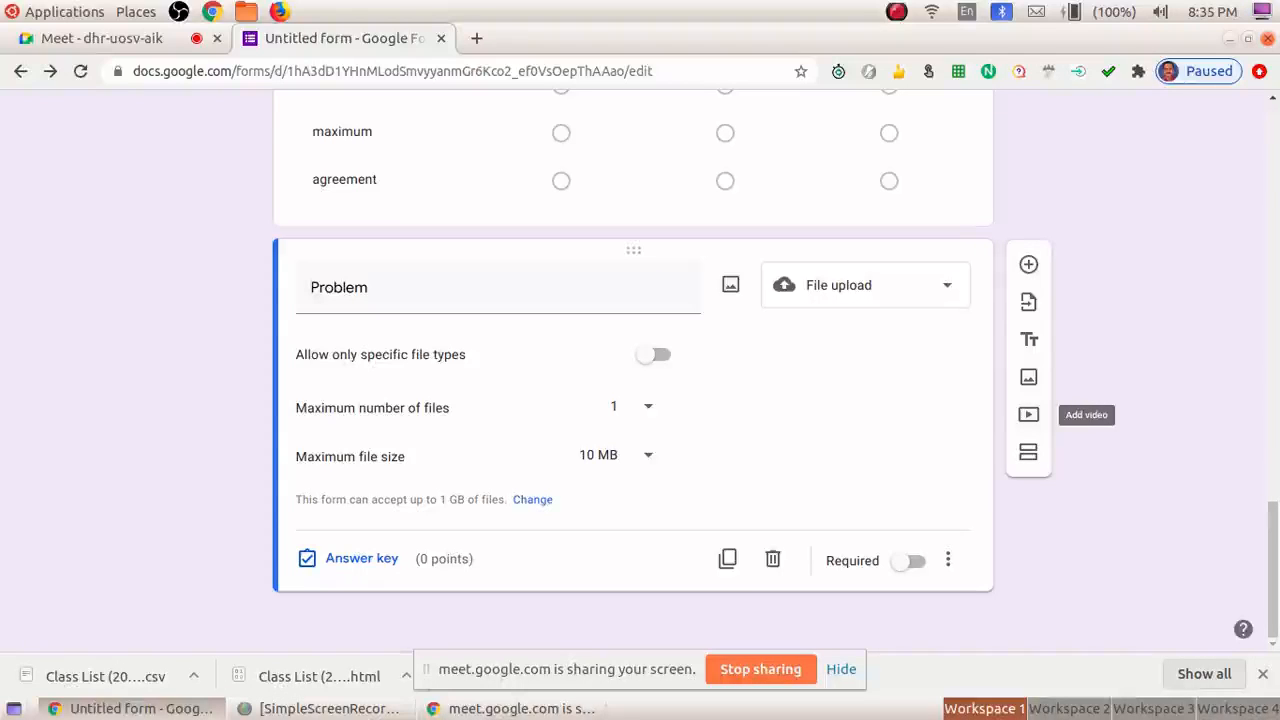
- Review the whole quiz from its title down to the "Problem" question, and return to the beginning of the form
scroll(633, 370, "up", 15)
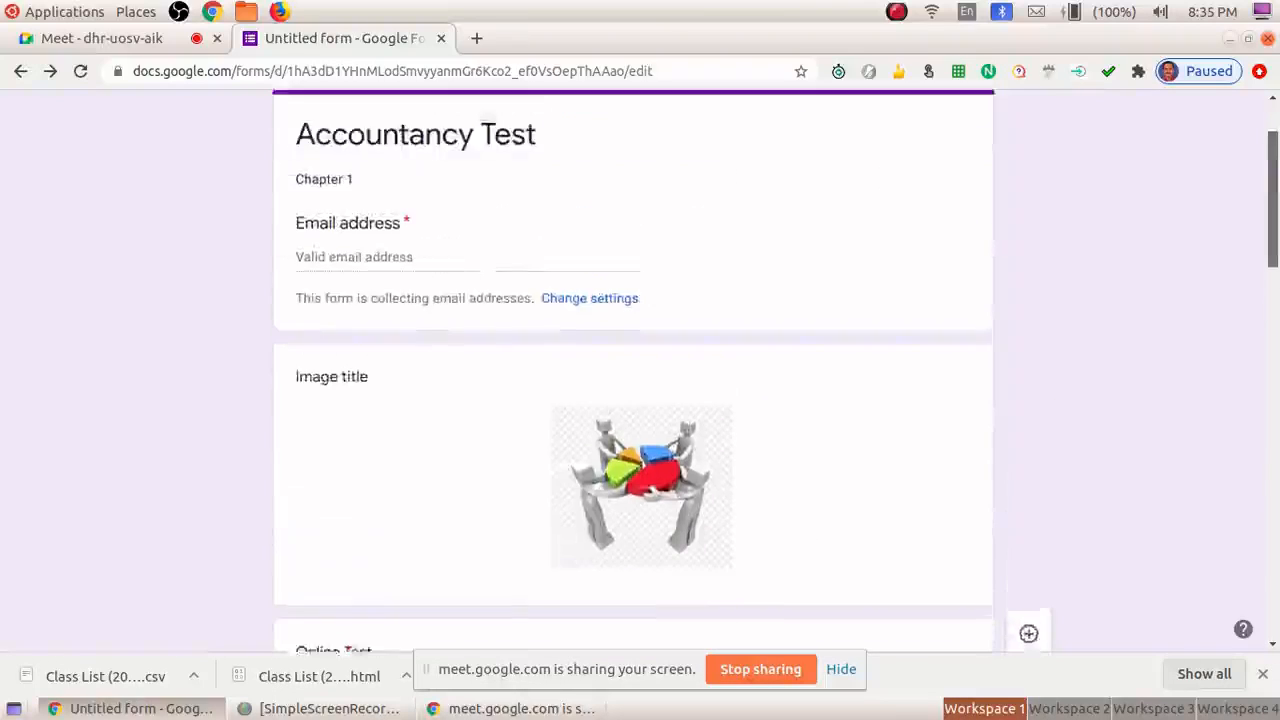
scroll(633, 400, "down", 1)
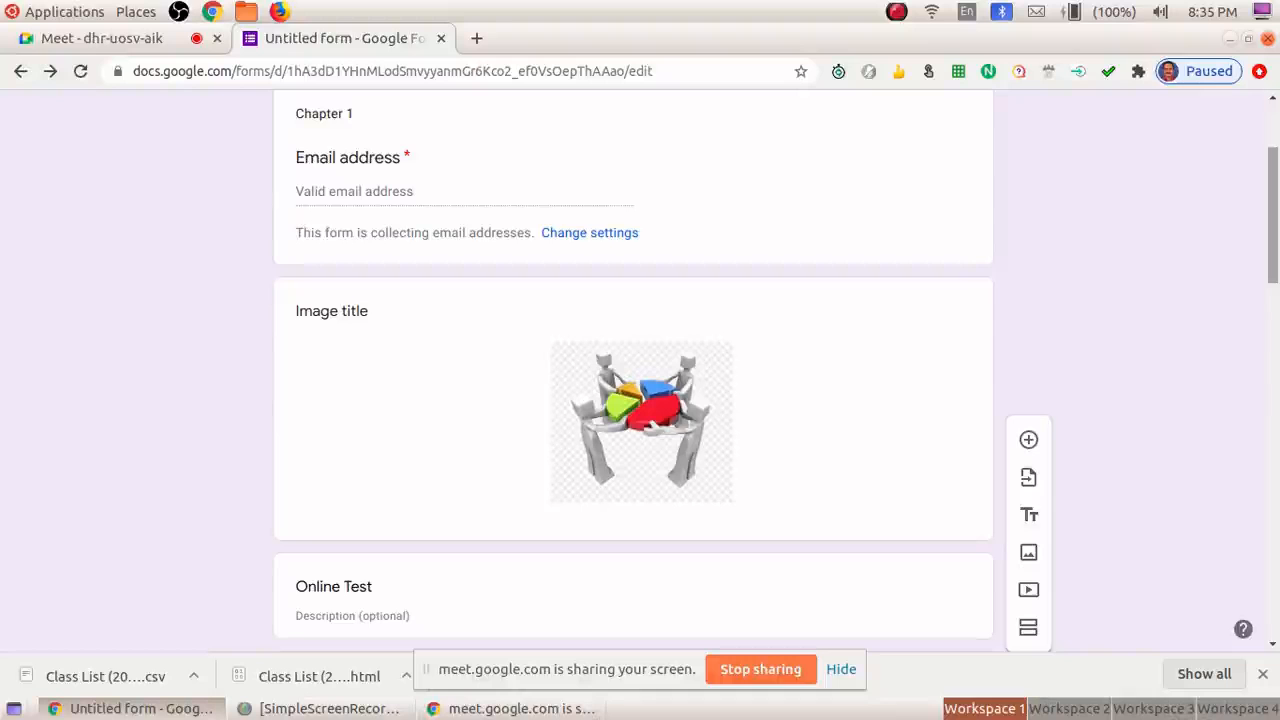
scroll(633, 370, "down", 6)
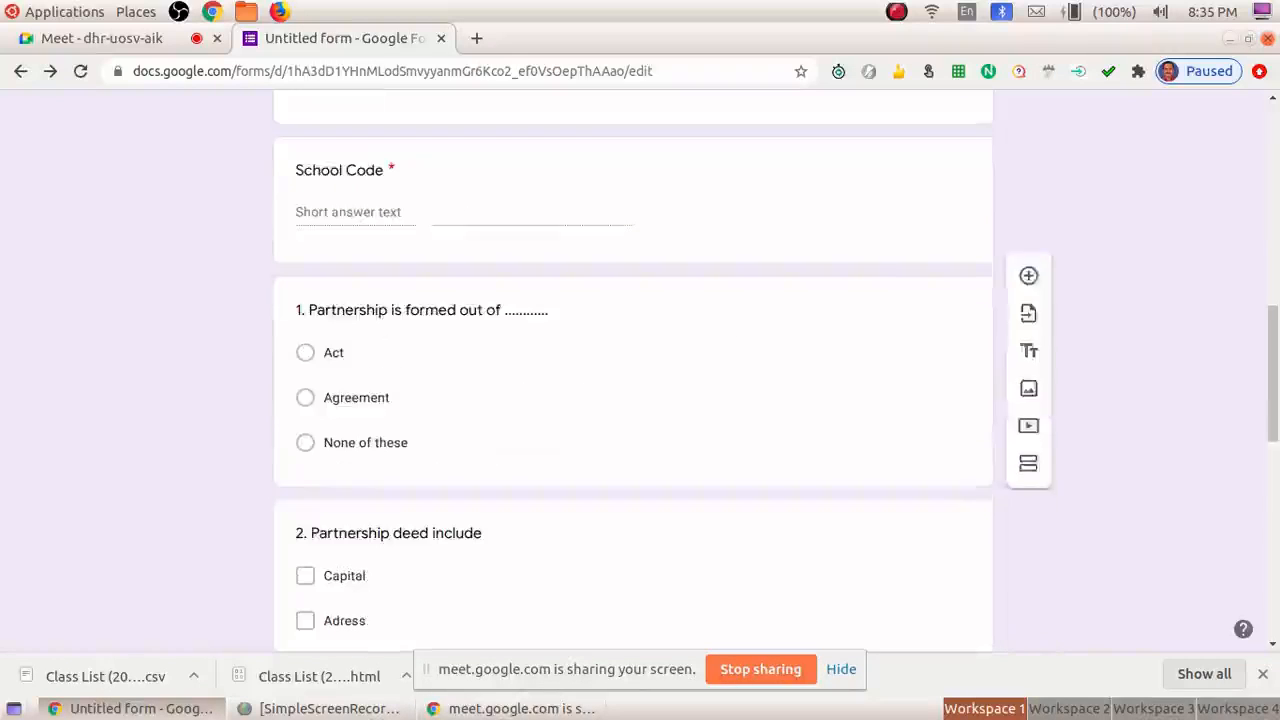
scroll(633, 370, "down", 5)
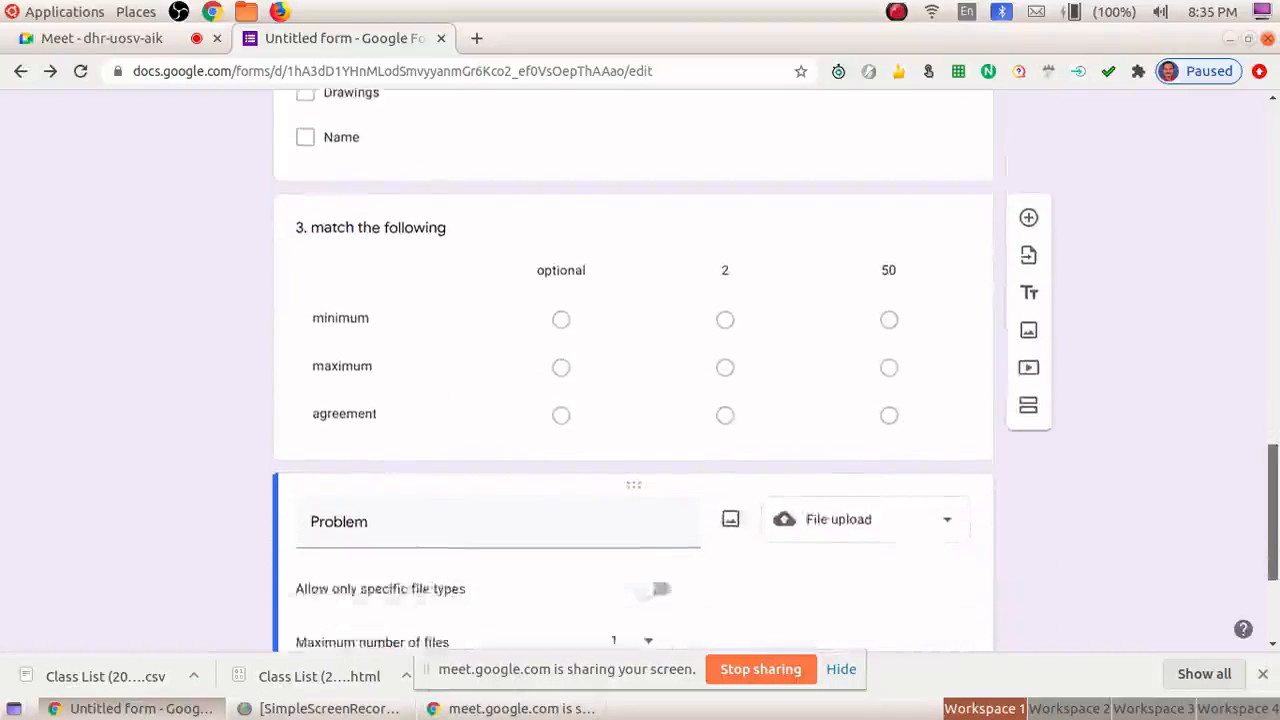
key("Home")
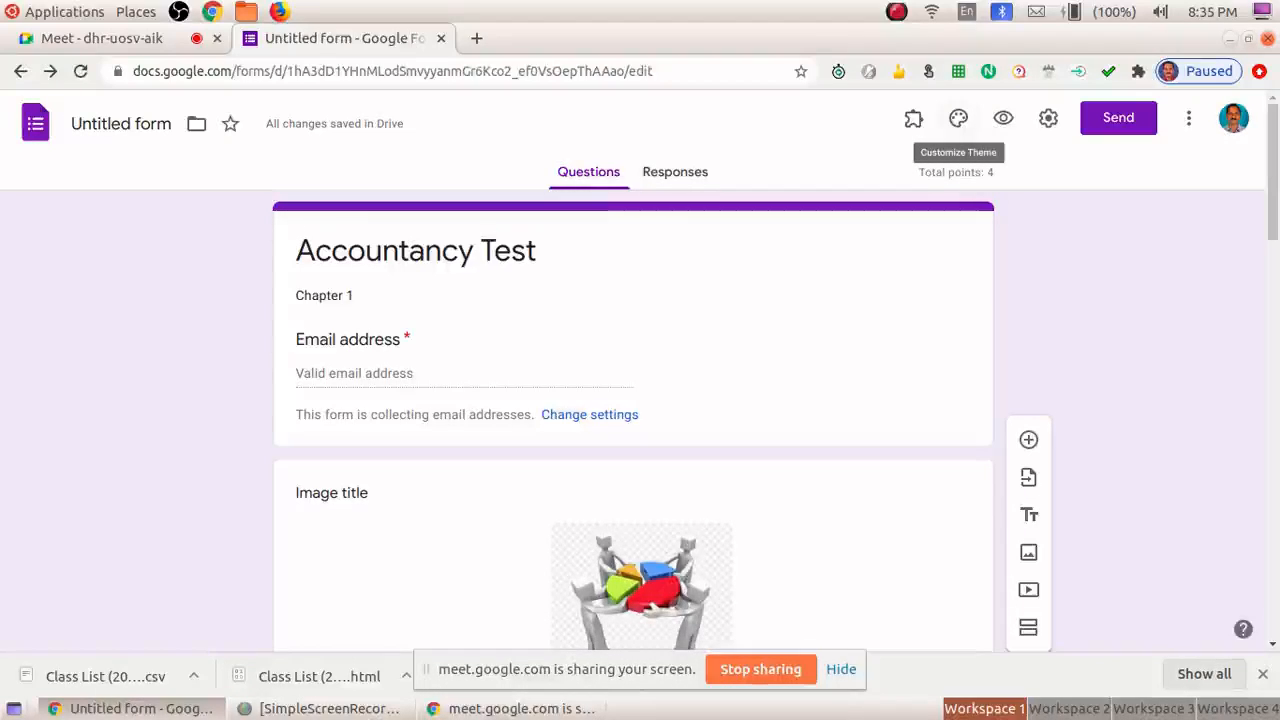
- Browse the theme's header image sources and insert the purple spheres picture from the Work and School themes as the form header
left_click(958, 118)
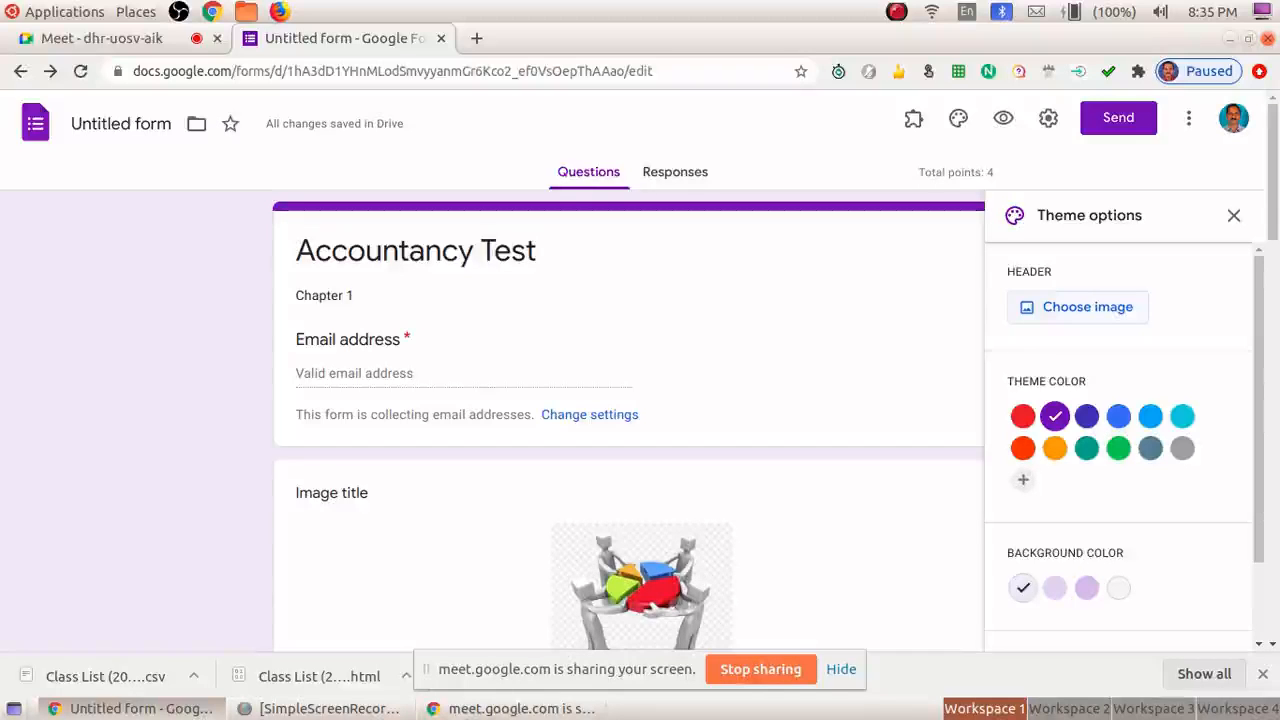
left_click(1078, 307)
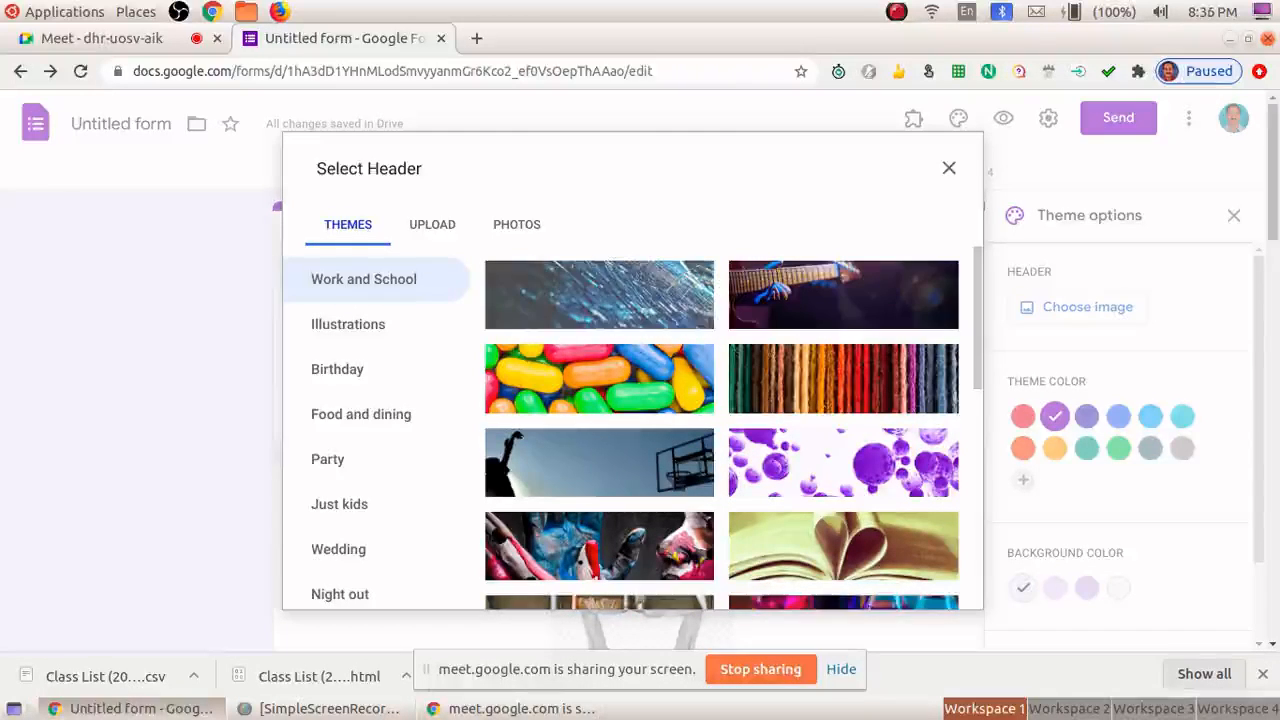
left_click(432, 224)
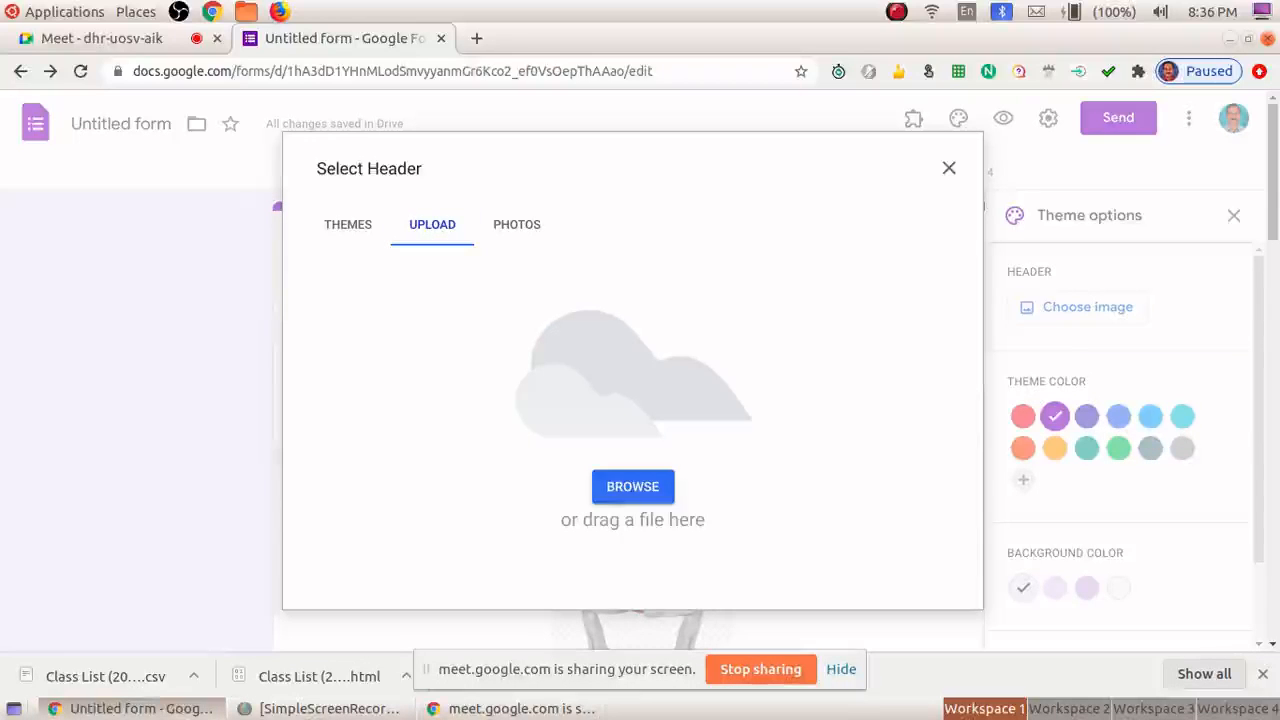
left_click(516, 224)
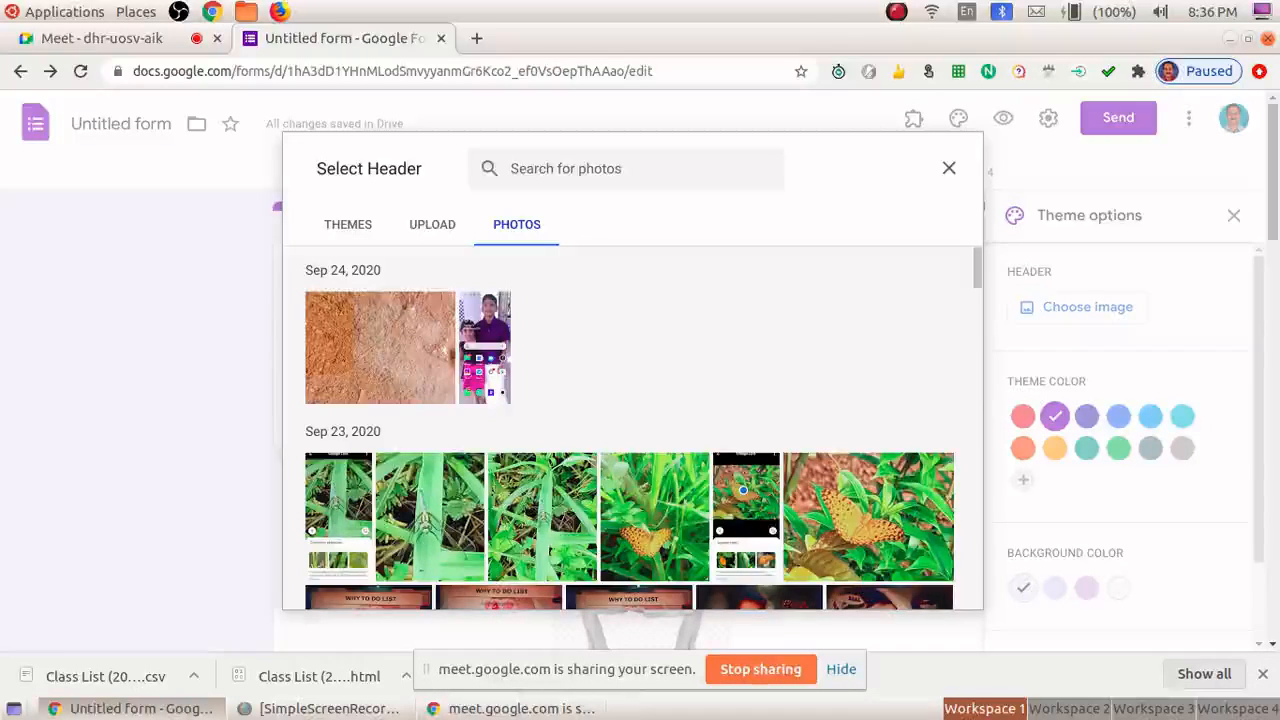
left_click(432, 224)
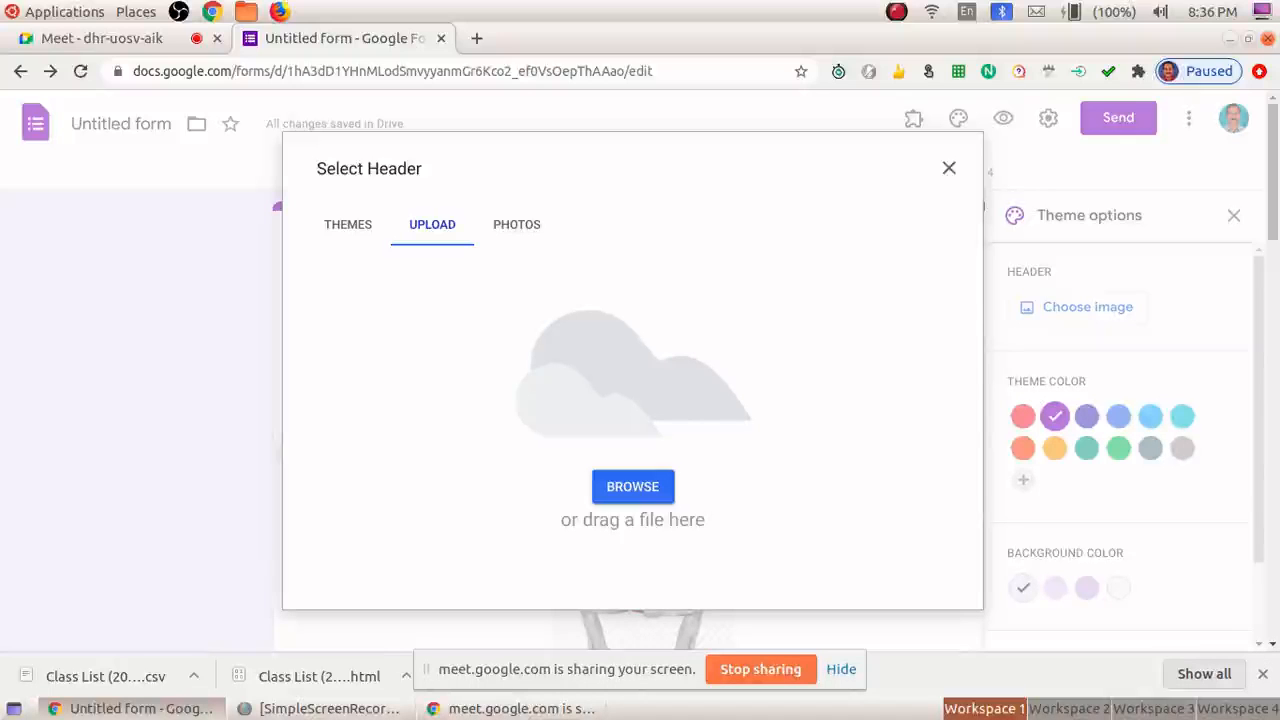
left_click(347, 224)
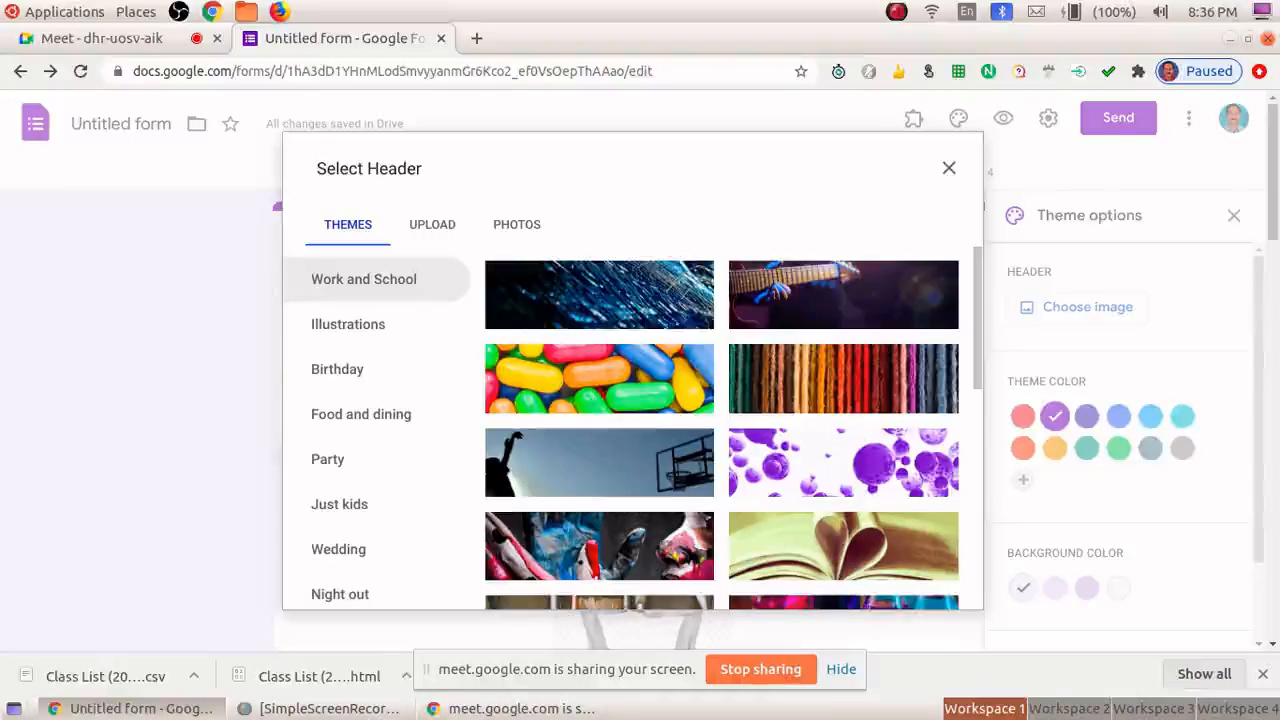
left_click(350, 324)
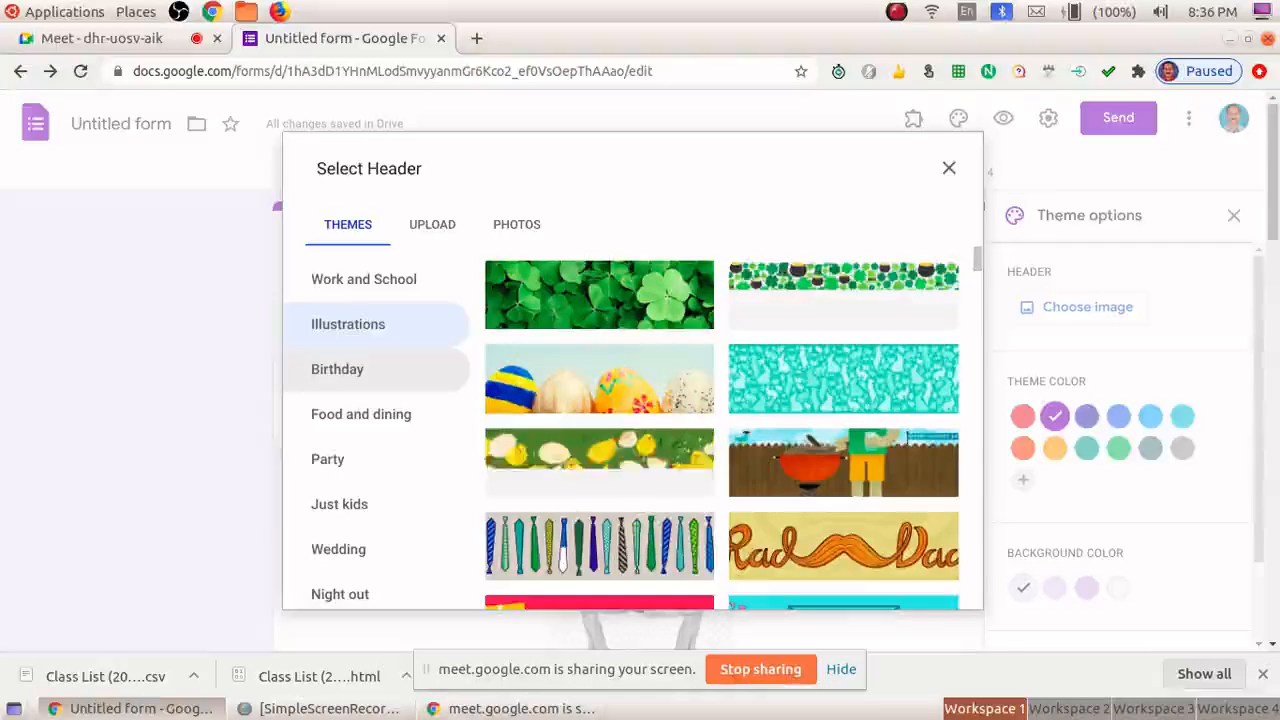
left_click(340, 369)
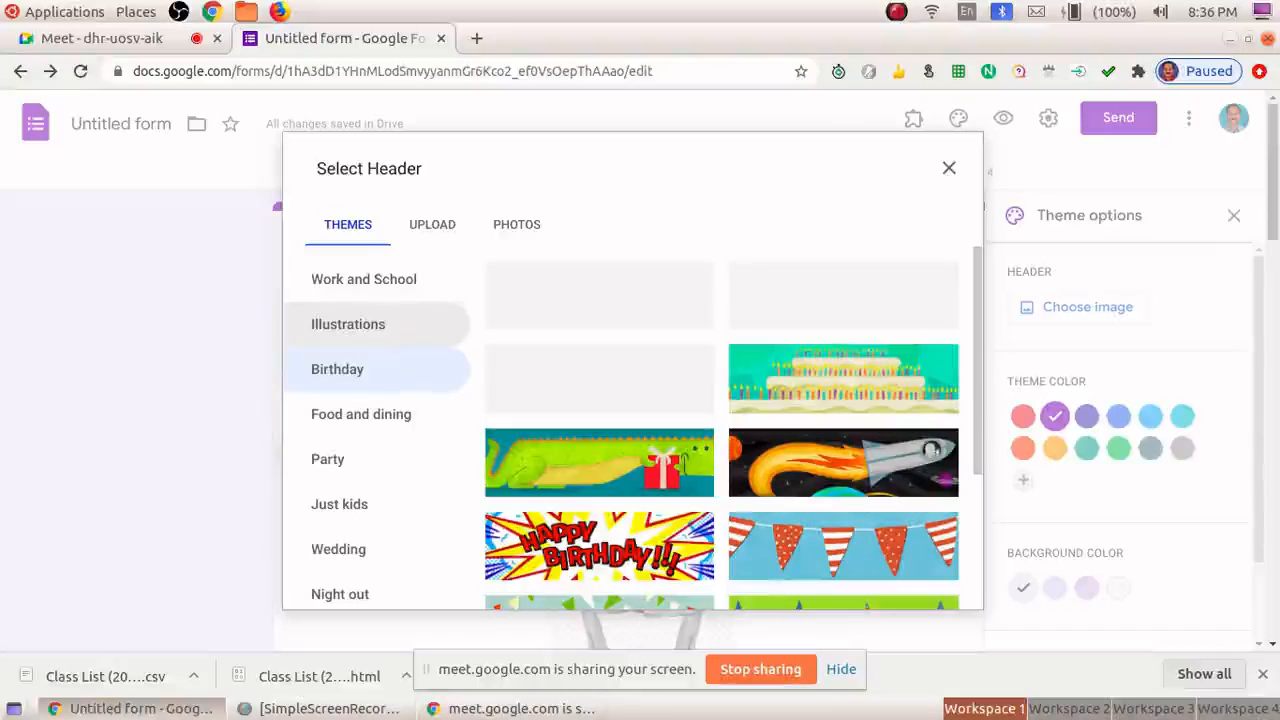
left_click(363, 279)
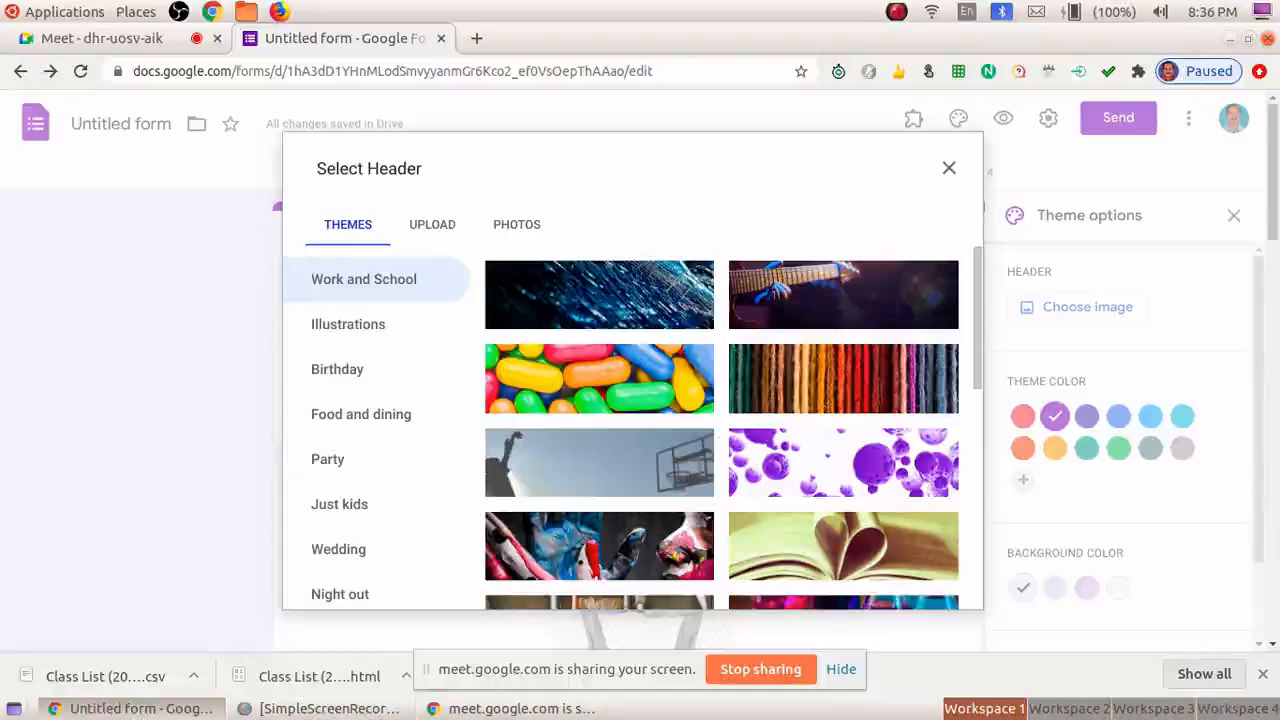
left_click(843, 462)
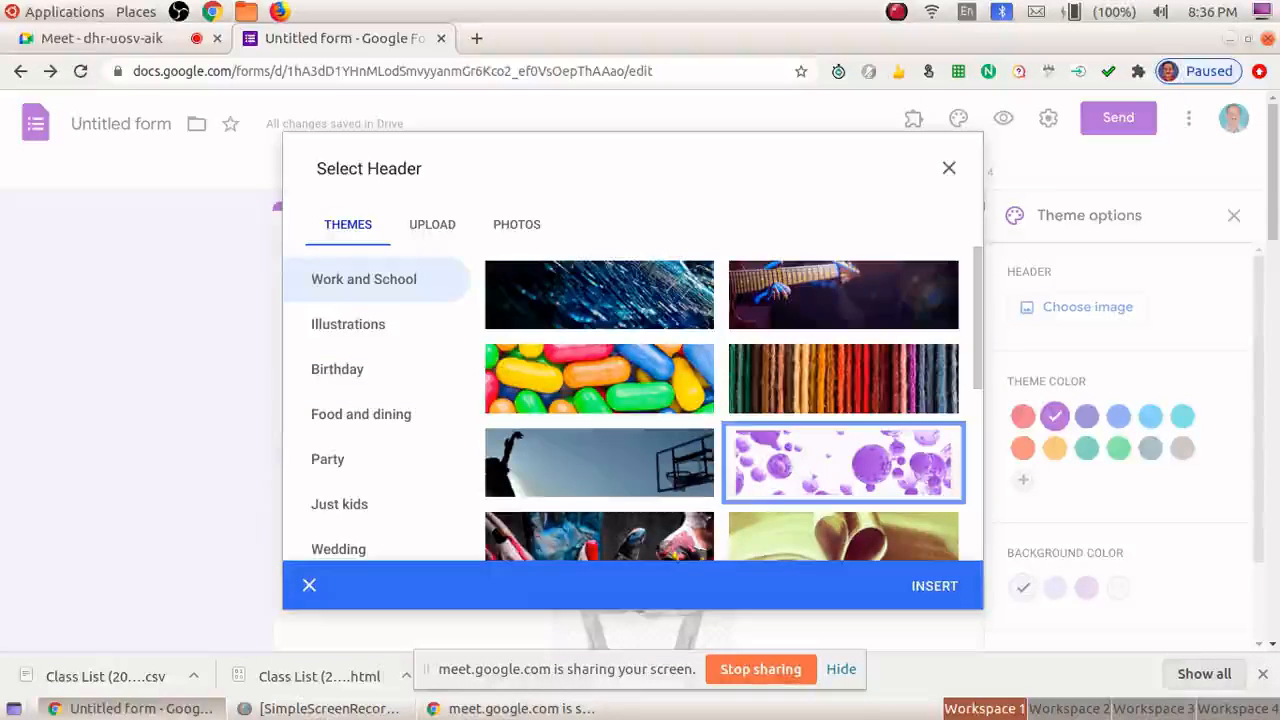
left_click(934, 586)
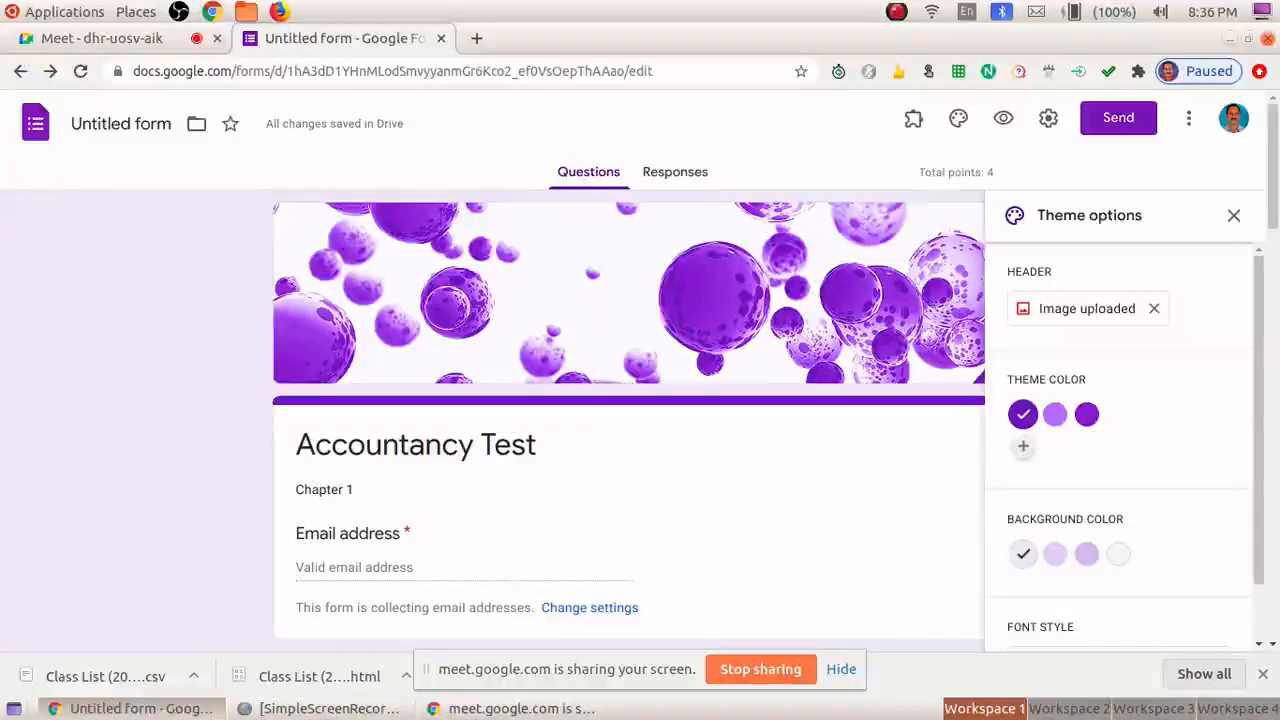
- Add the custom green #2abd1c as the form's theme color
left_click(1022, 446)
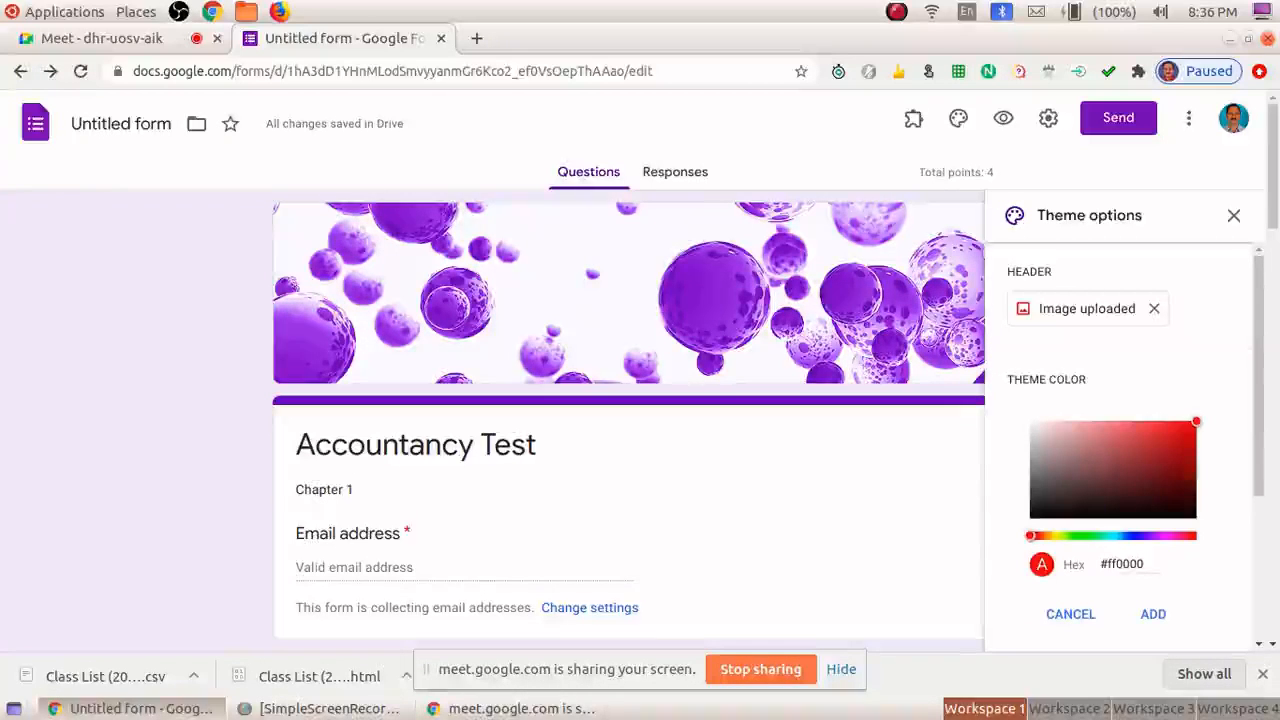
left_click(1171, 446)
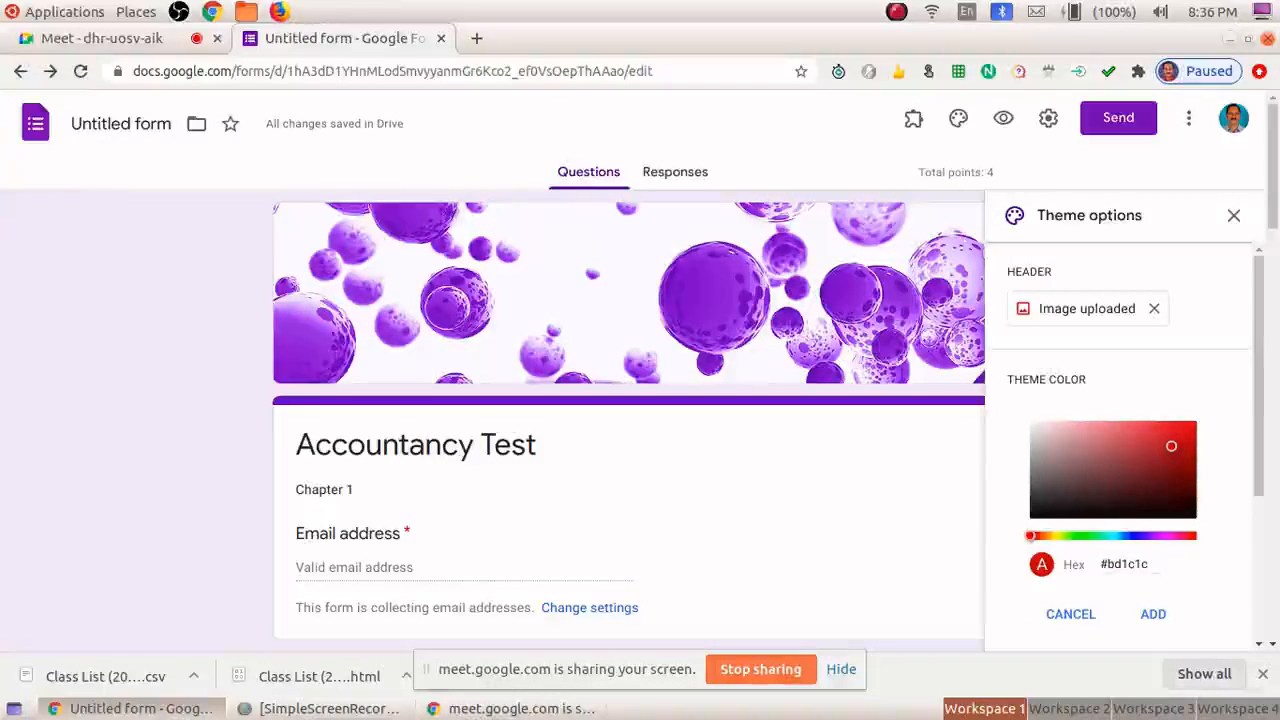
left_click(1083, 536)
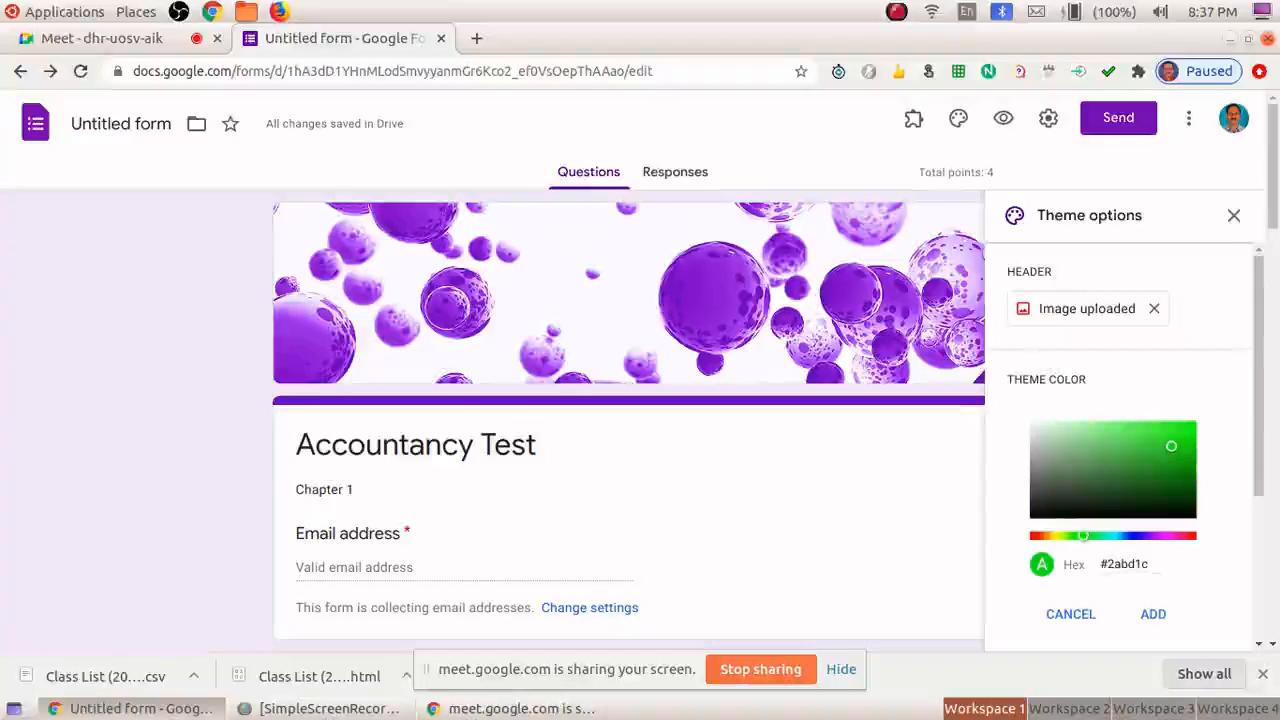
left_click(1153, 614)
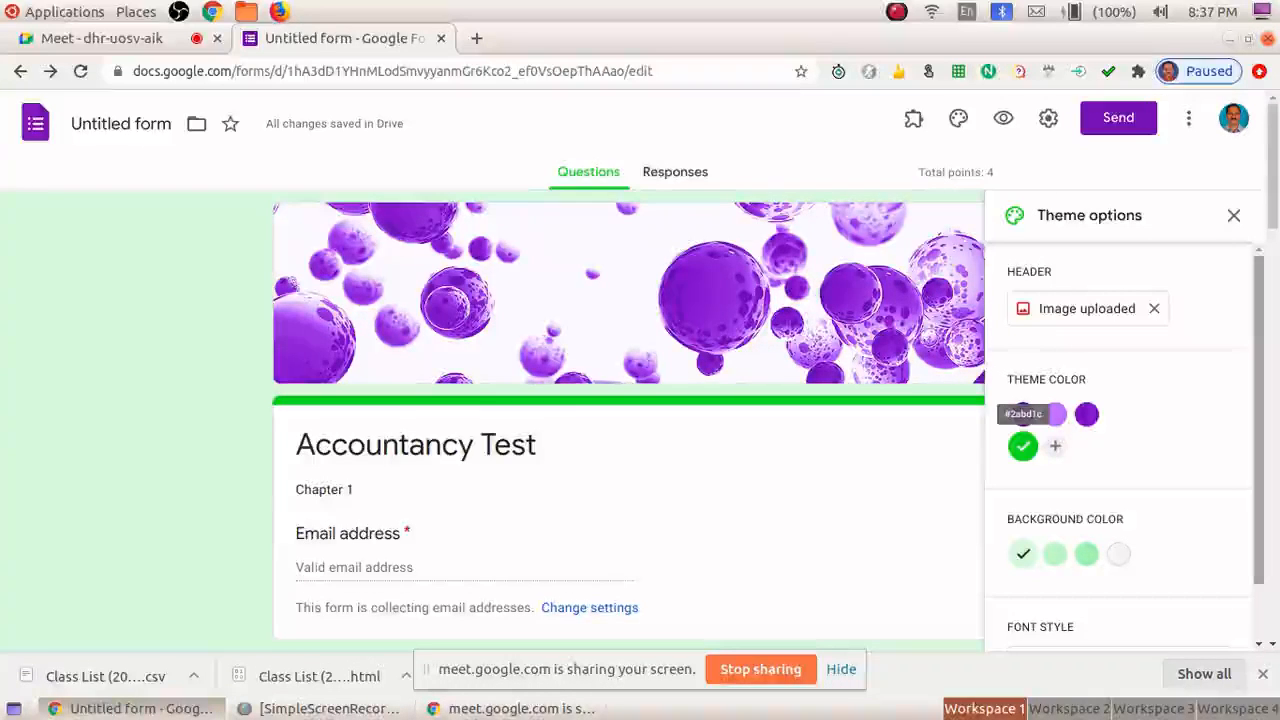
- Set the form's background to the second, medium green shade, look at the font styles while keeping Basic, and close the theme options
scroll(1023, 413, "down", 1)
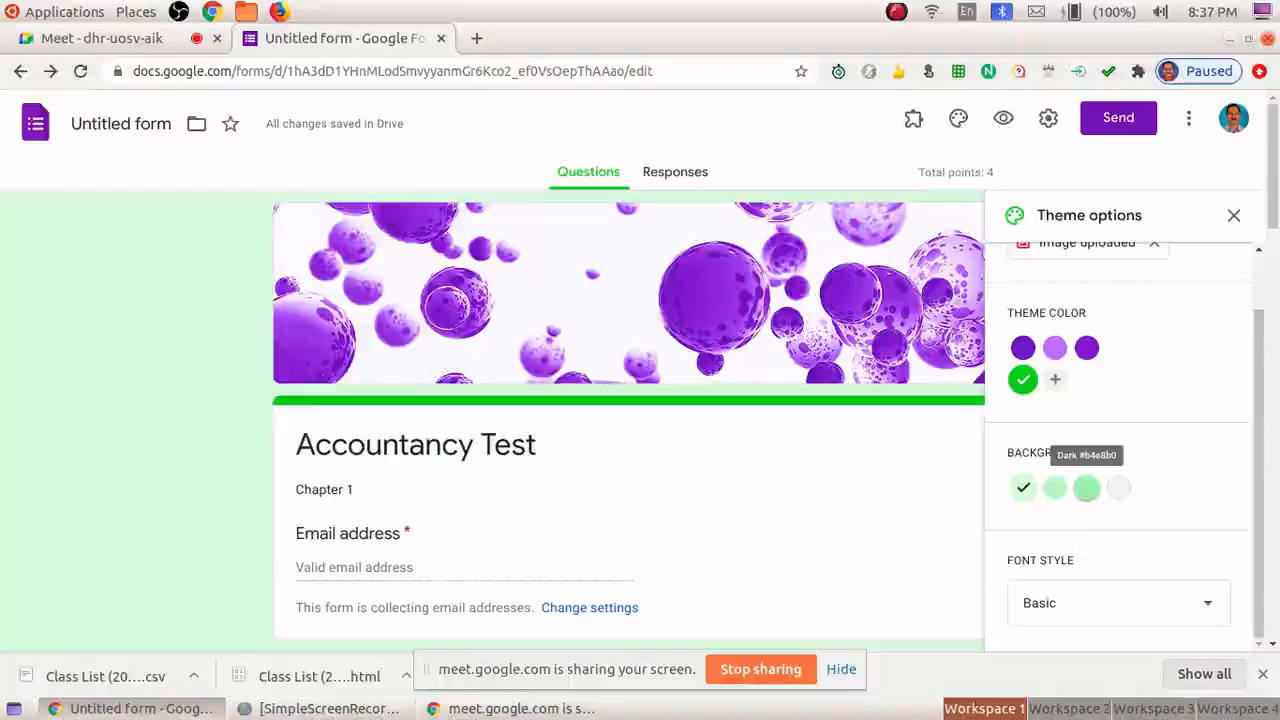
left_click(1055, 487)
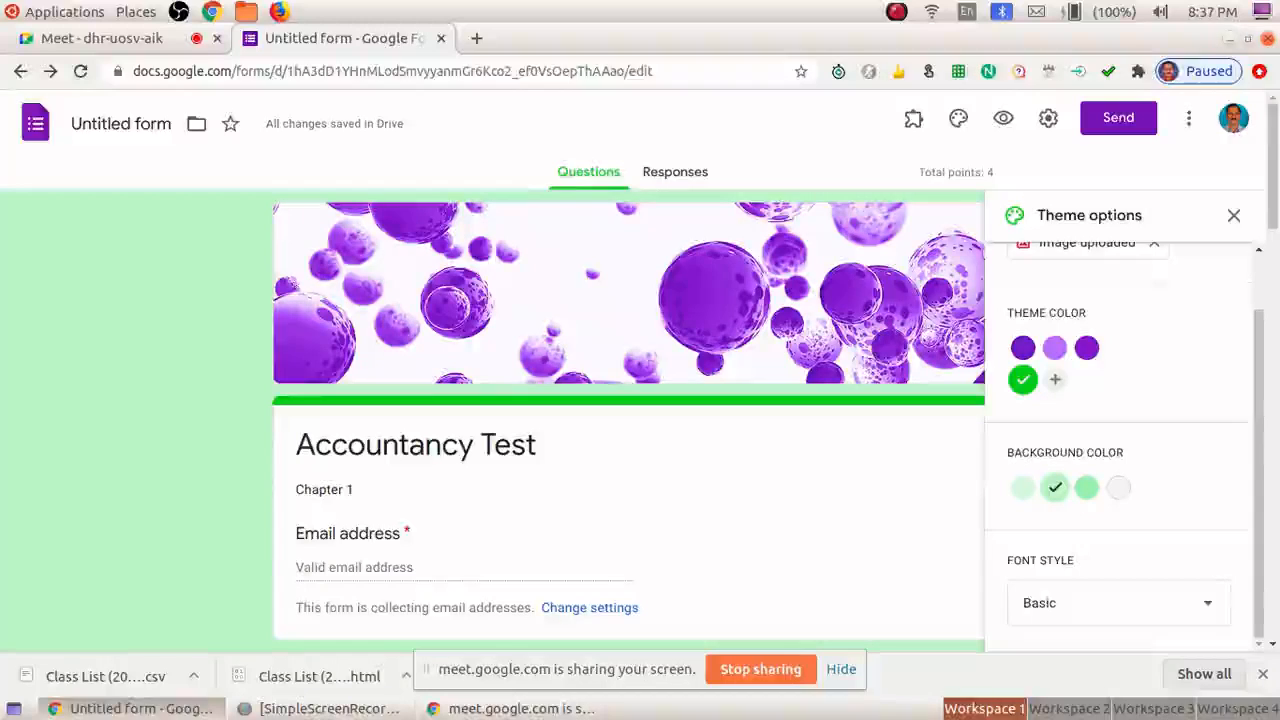
left_click(1118, 603)
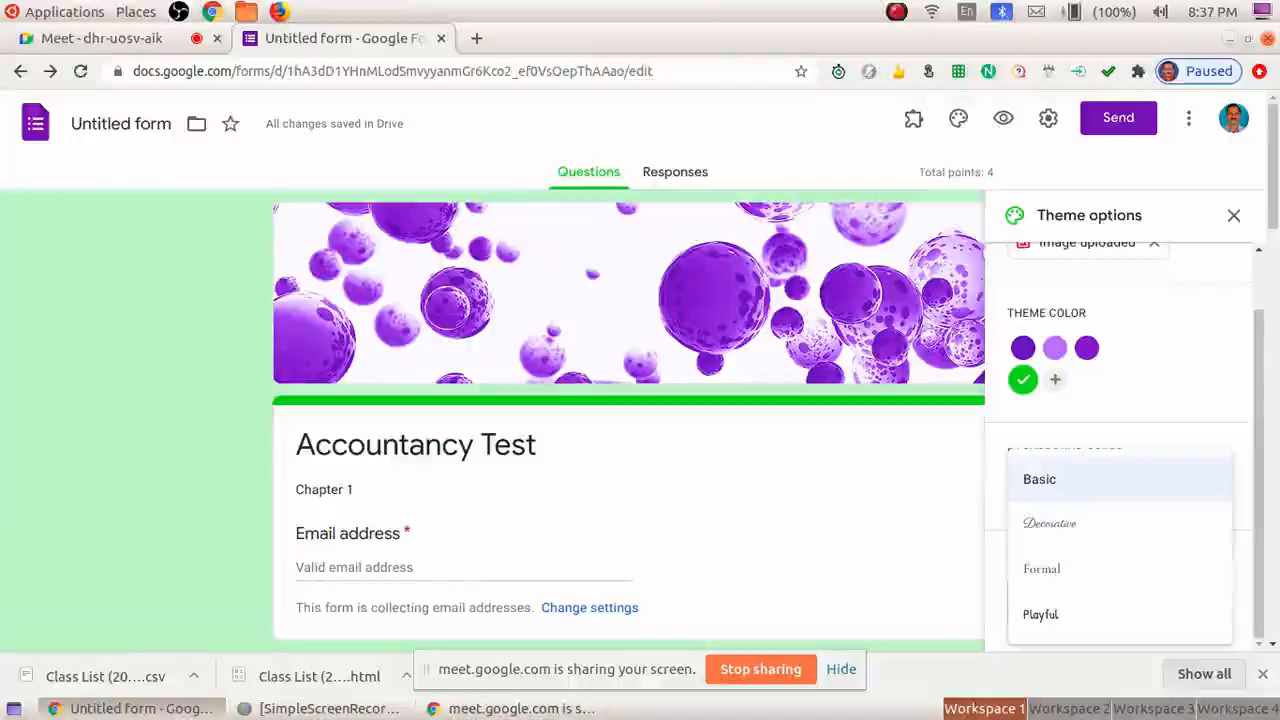
key("Escape")
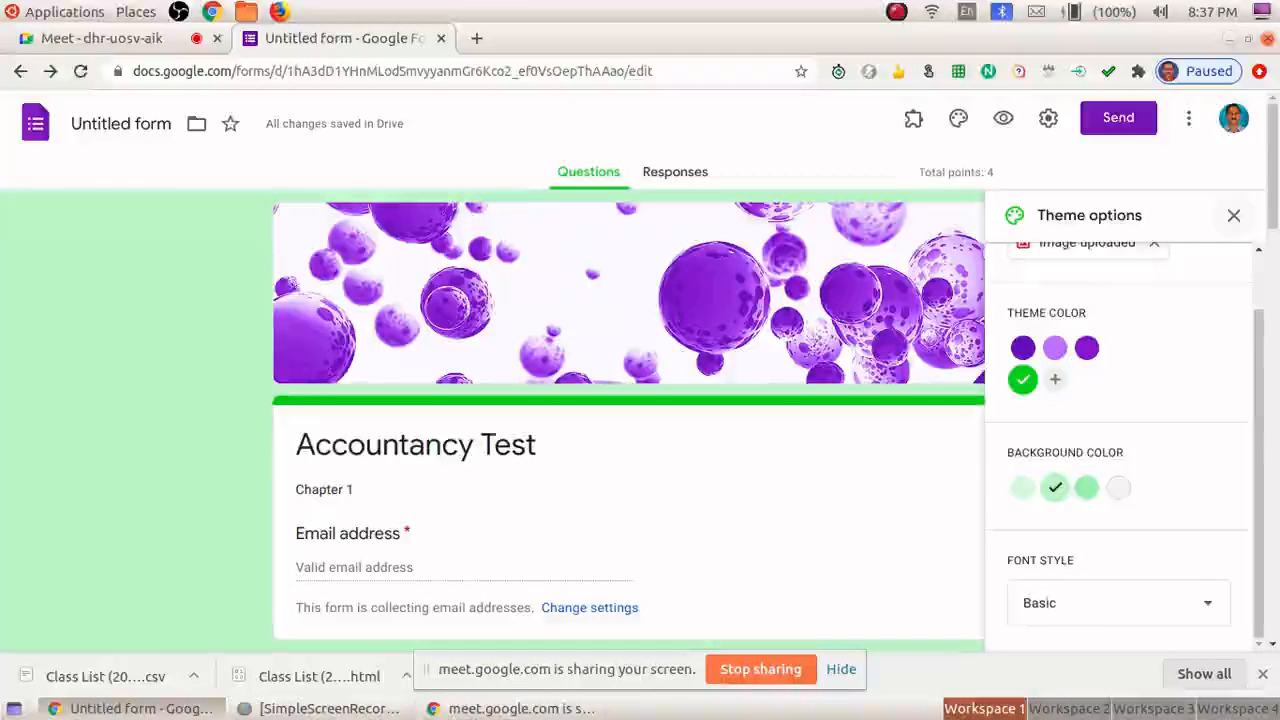
left_click(1233, 215)
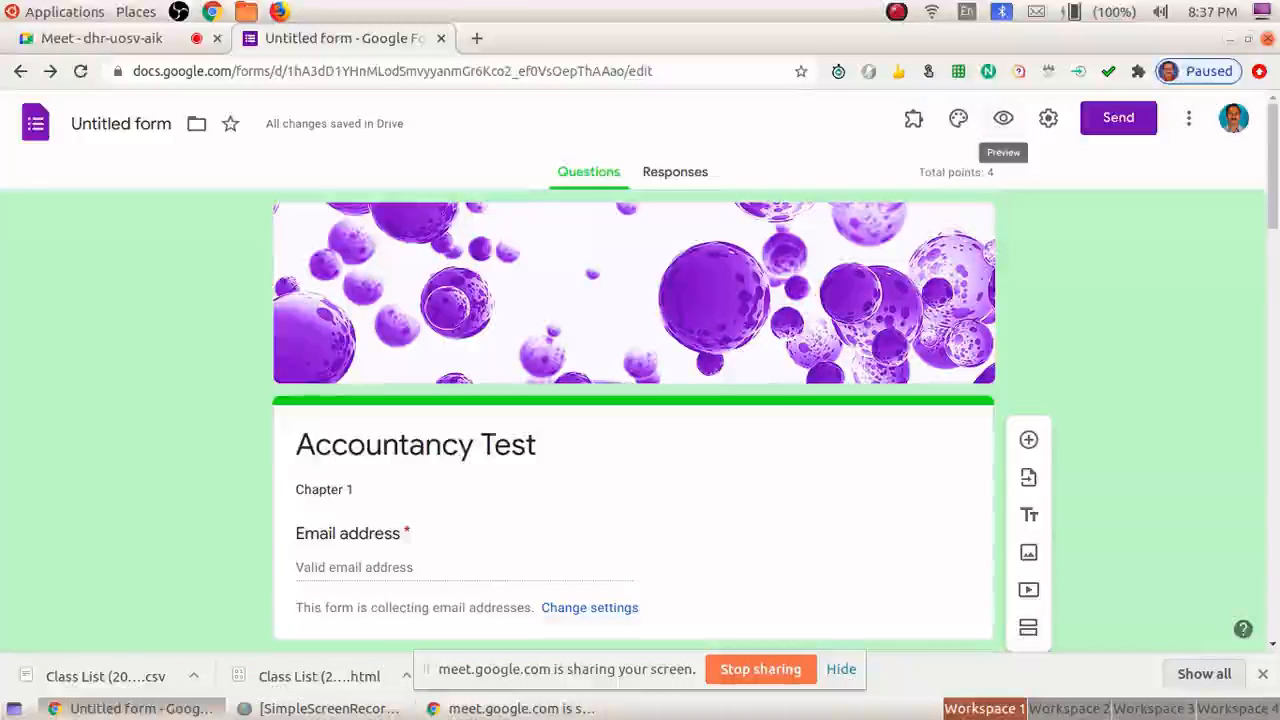
- Preview the form as respondents see it, check it from header to submission area, and close the preview
left_click(1003, 118)
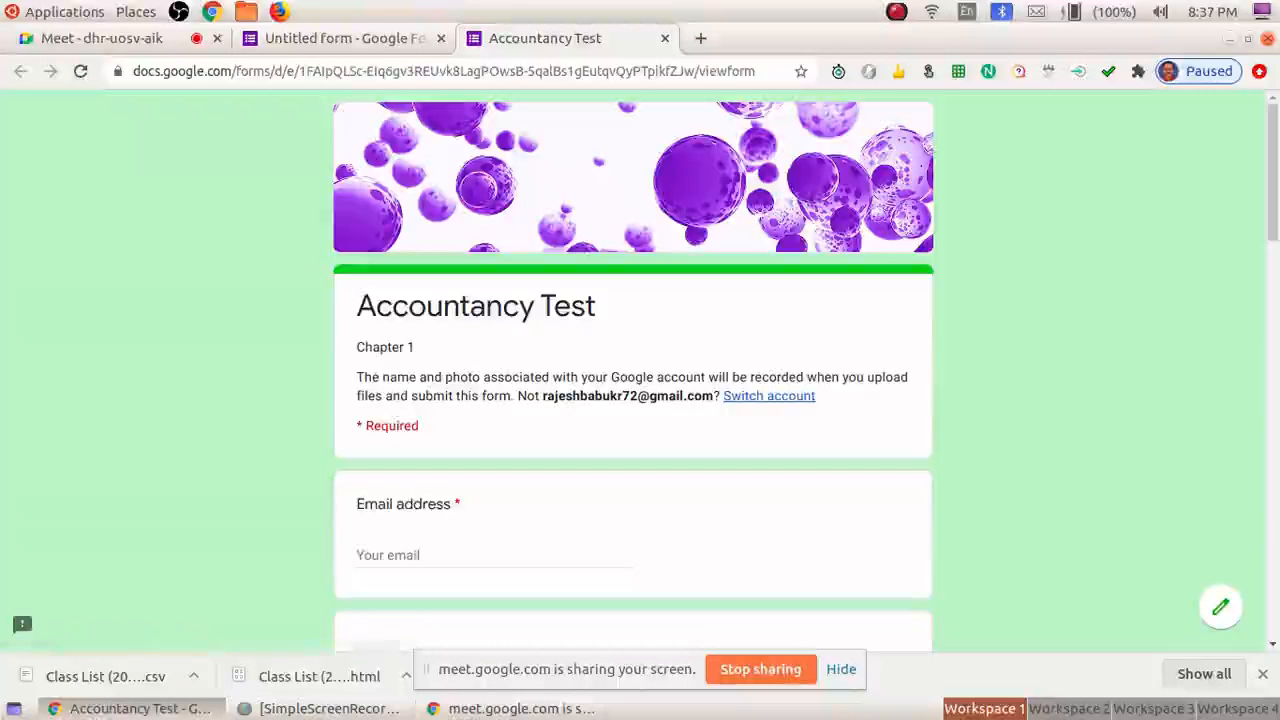
scroll(640, 370, "down", 10)
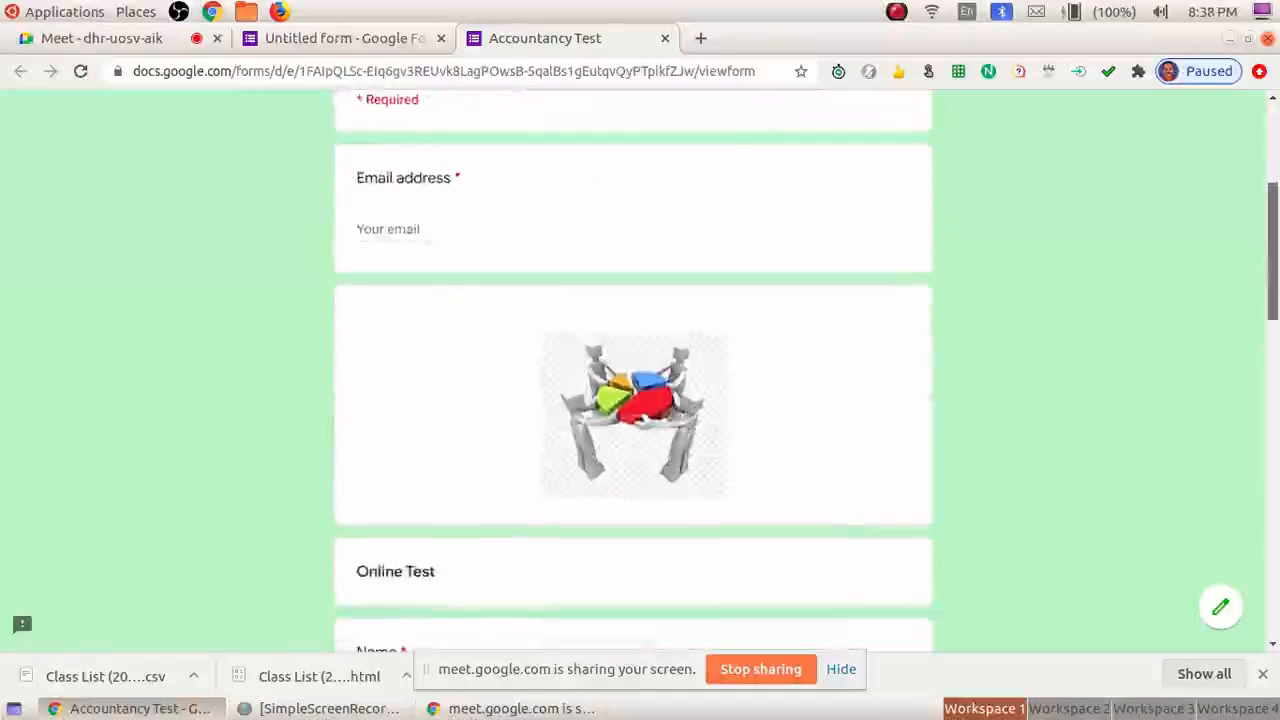
scroll(640, 370, "down", 5)
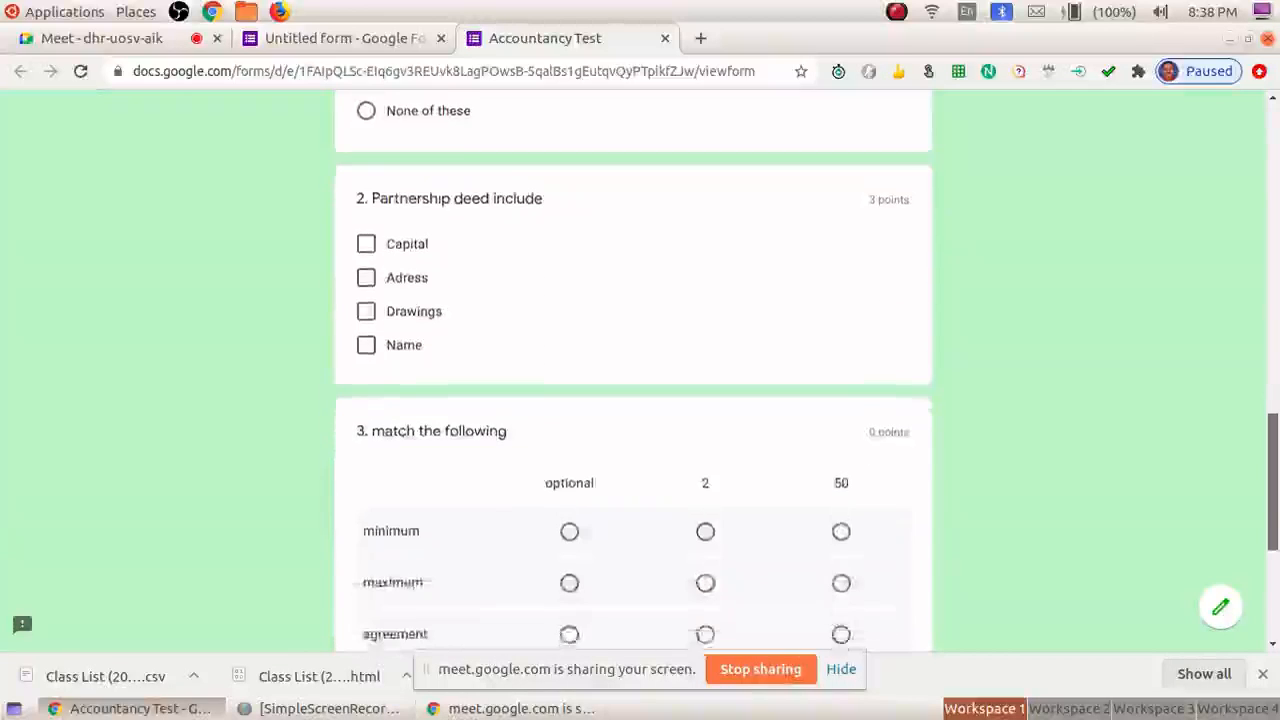
scroll(640, 370, "up", 1)
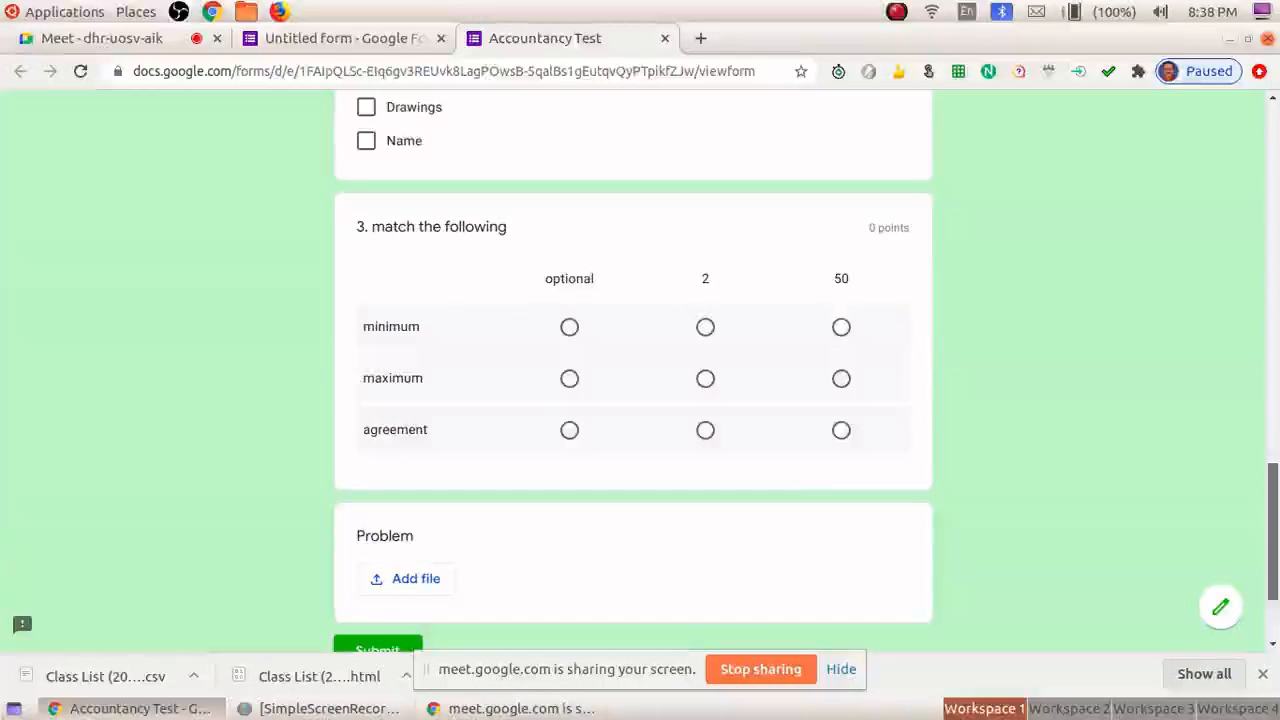
scroll(640, 370, "up", 15)
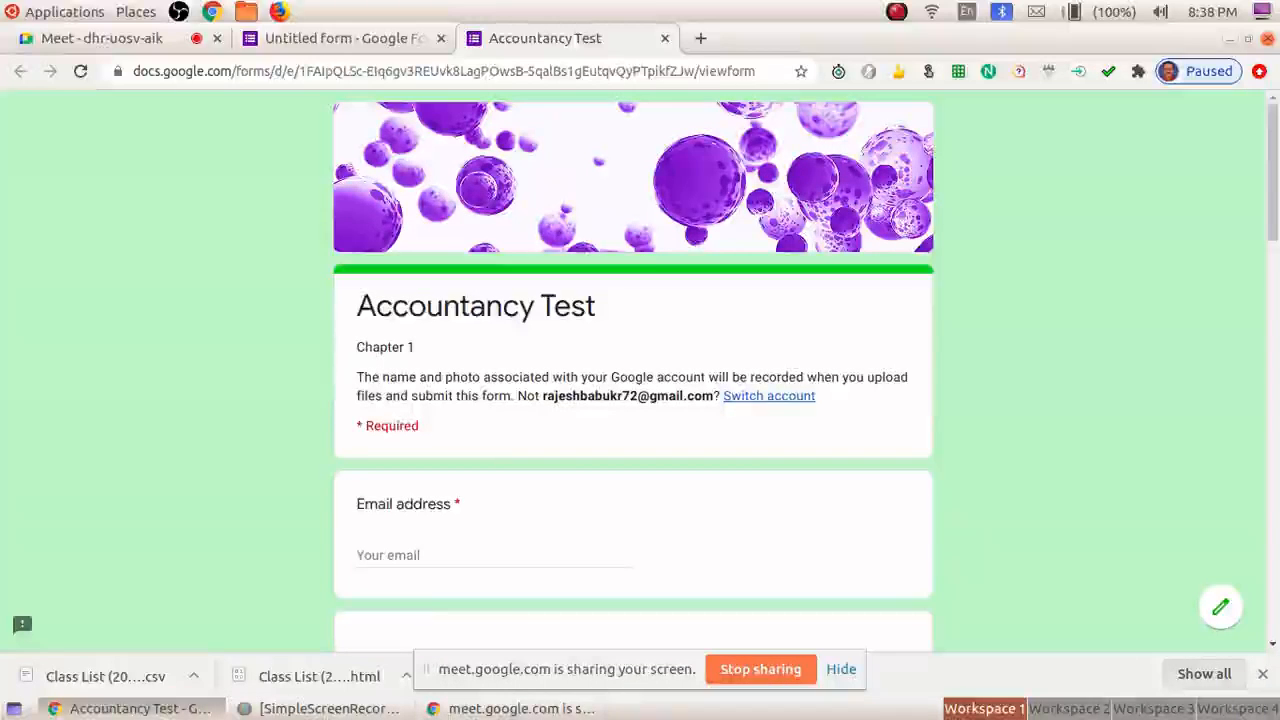
key("ctrl+w")
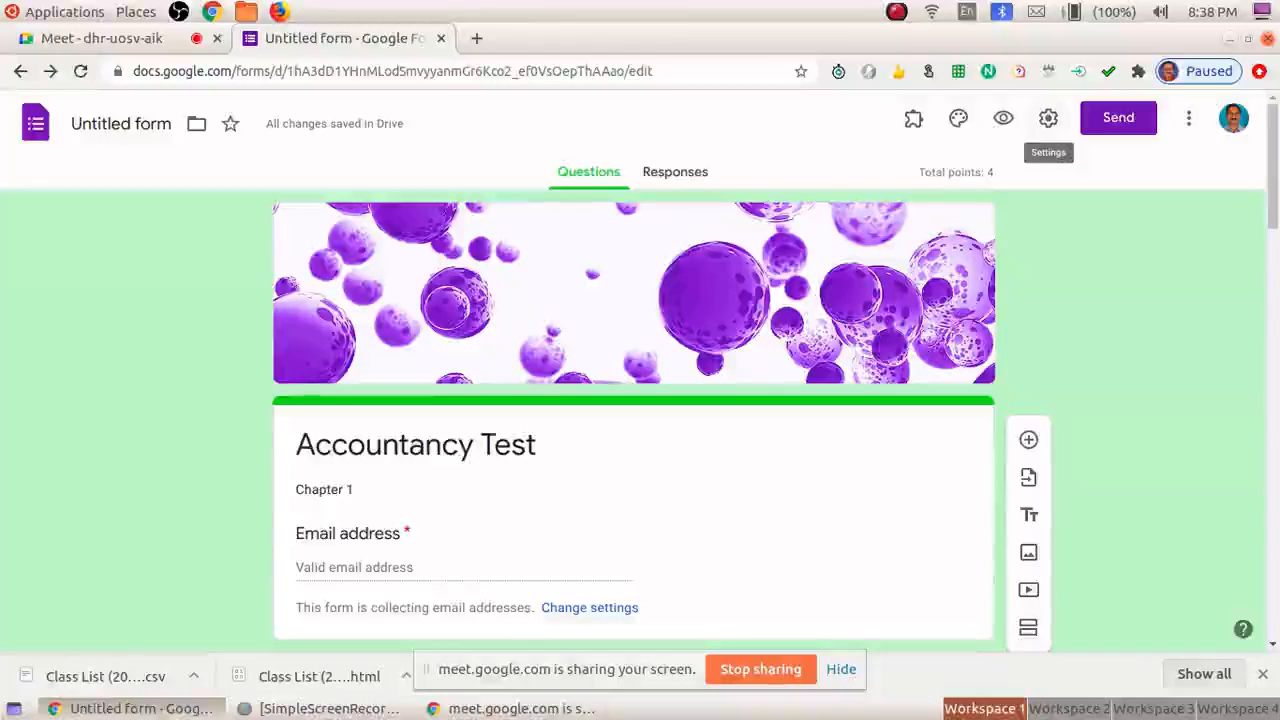
- Review the form's General, Presentation and Quizzes settings and save them without changes
left_click(1048, 118)
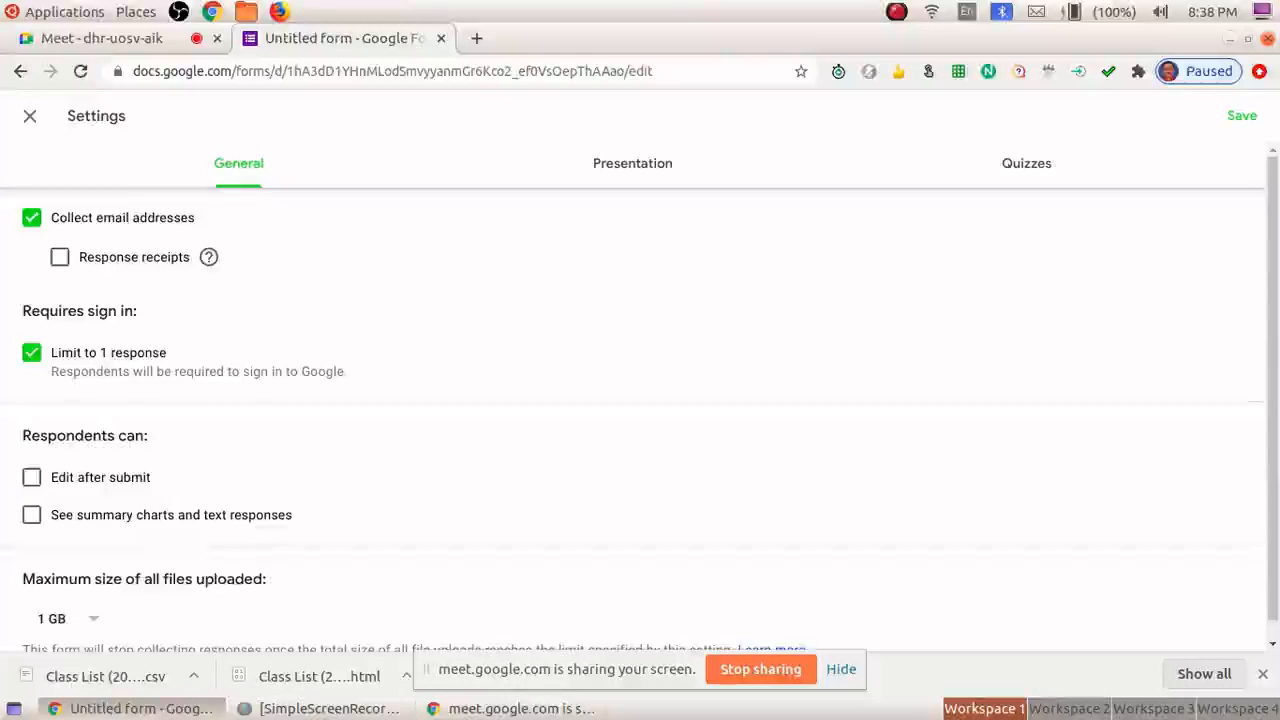
left_click(632, 163)
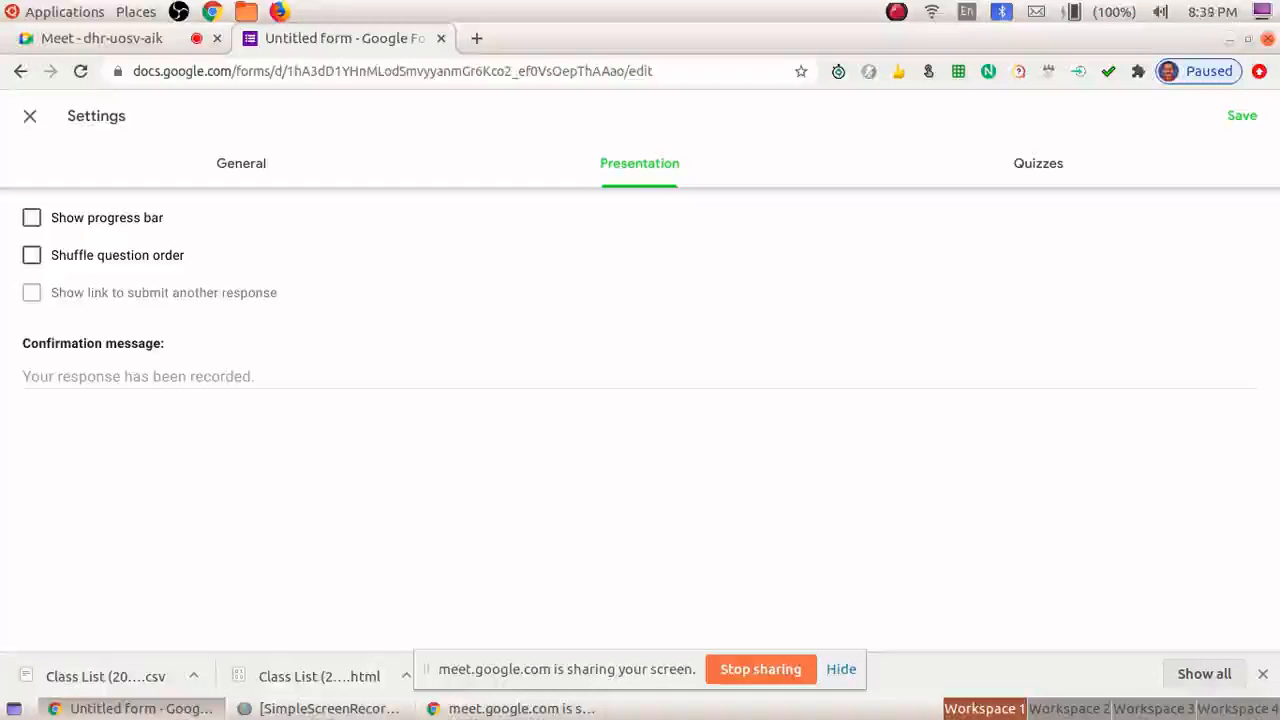
left_click(1038, 163)
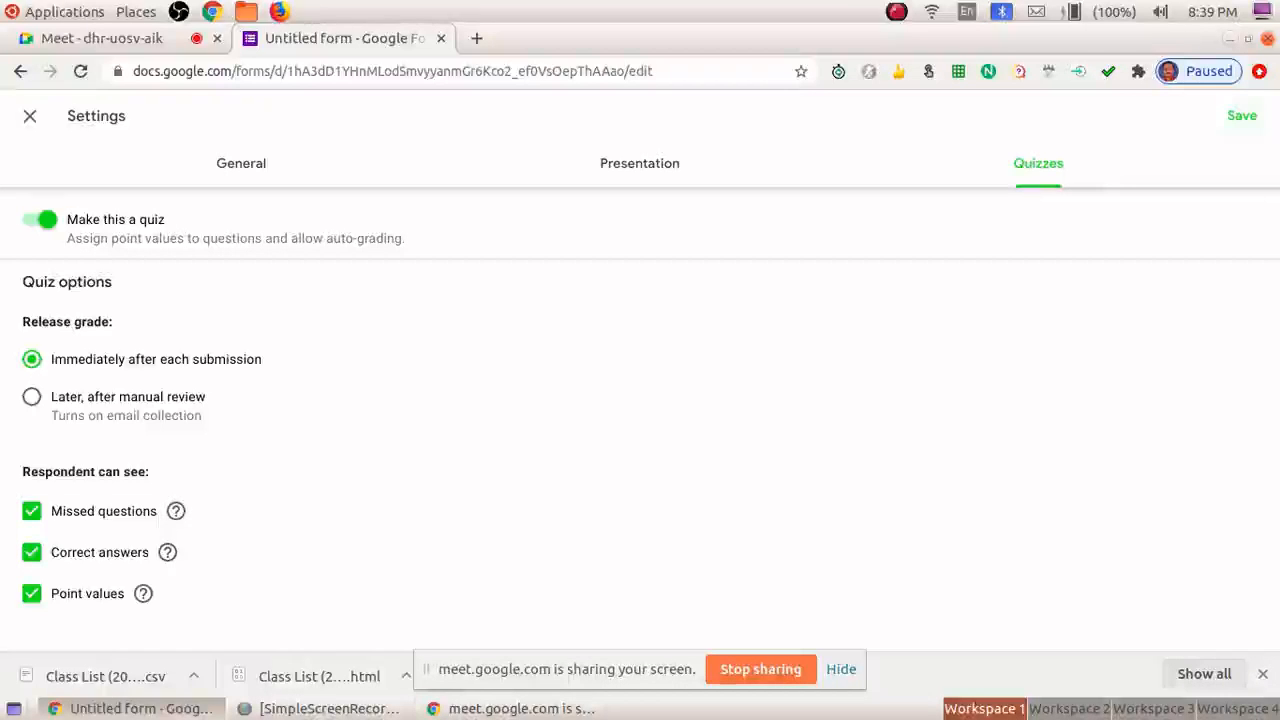
left_click(1242, 115)
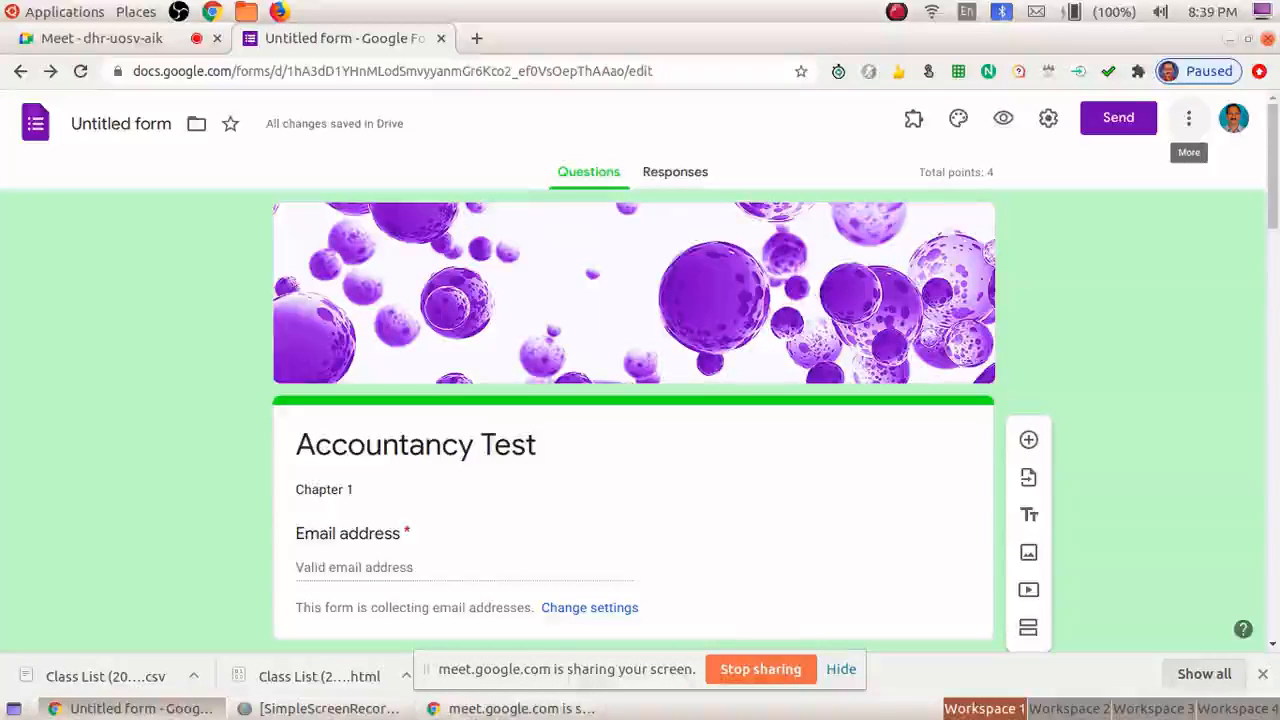
- Open the add-ons marketplace and browse the add-ons that work with Forms
left_click(1188, 118)
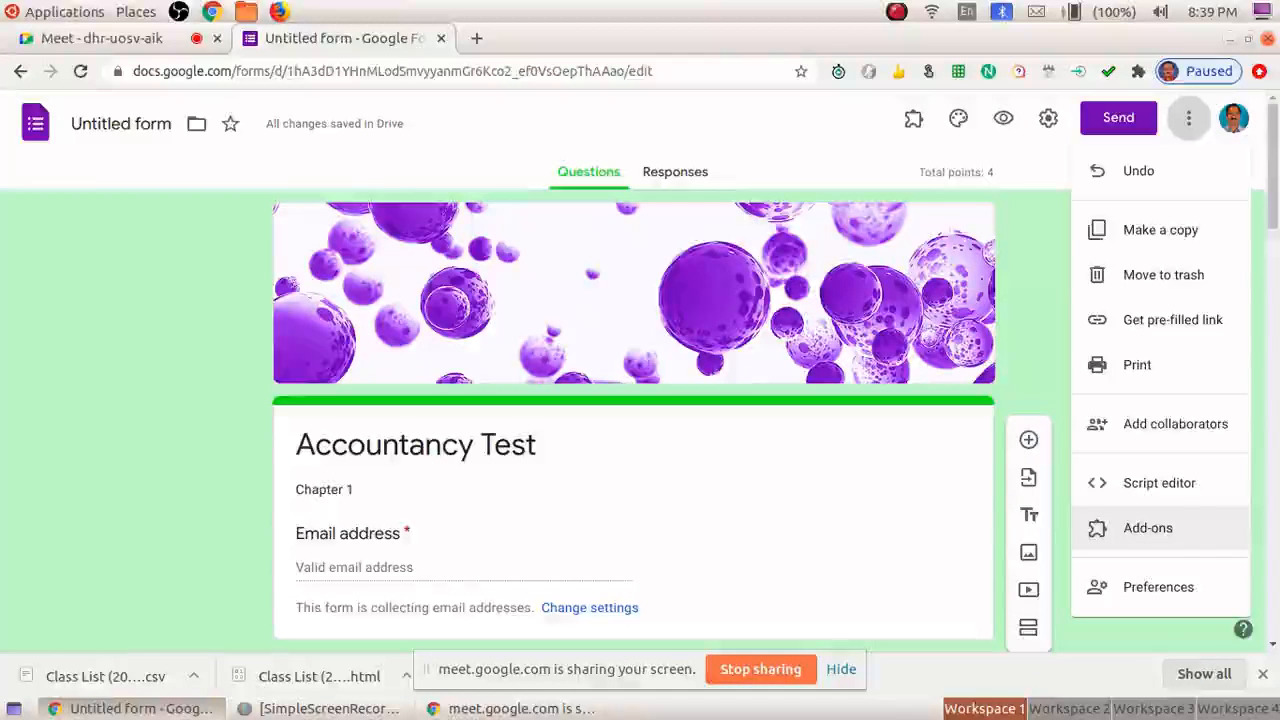
left_click(1148, 527)
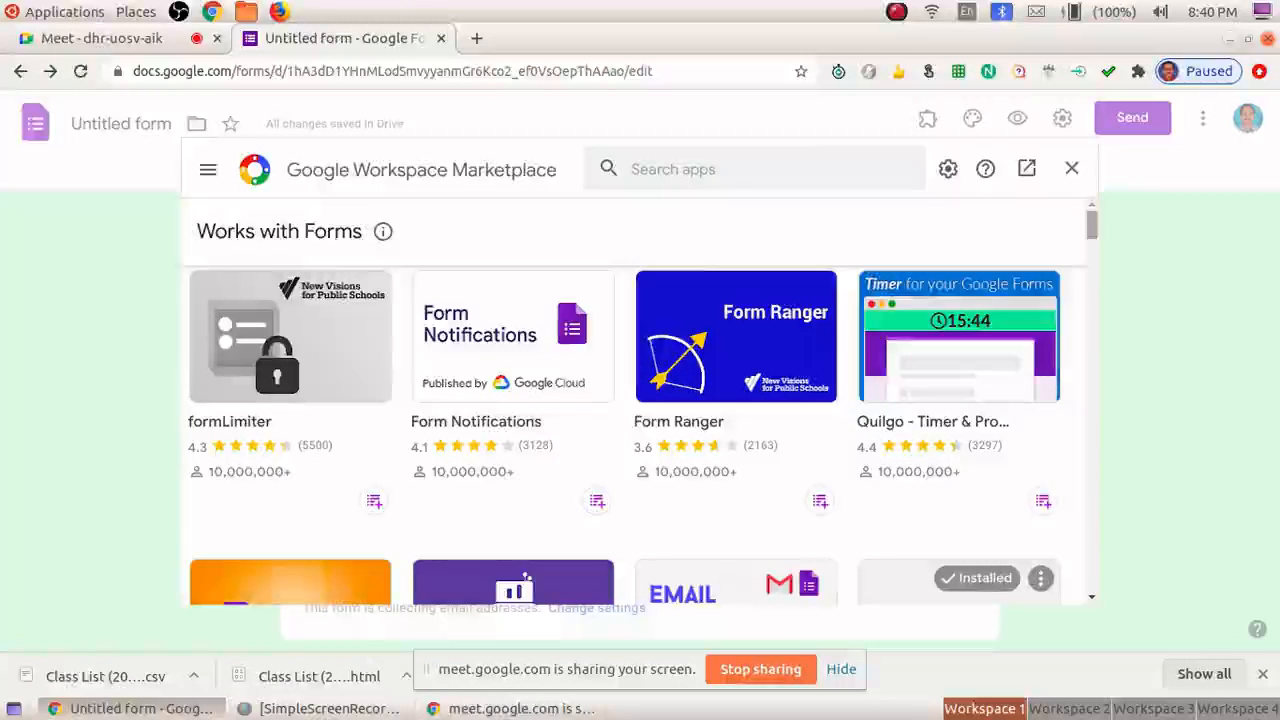
scroll(640, 420, "down", 4)
scroll(640, 420, "down", 3)
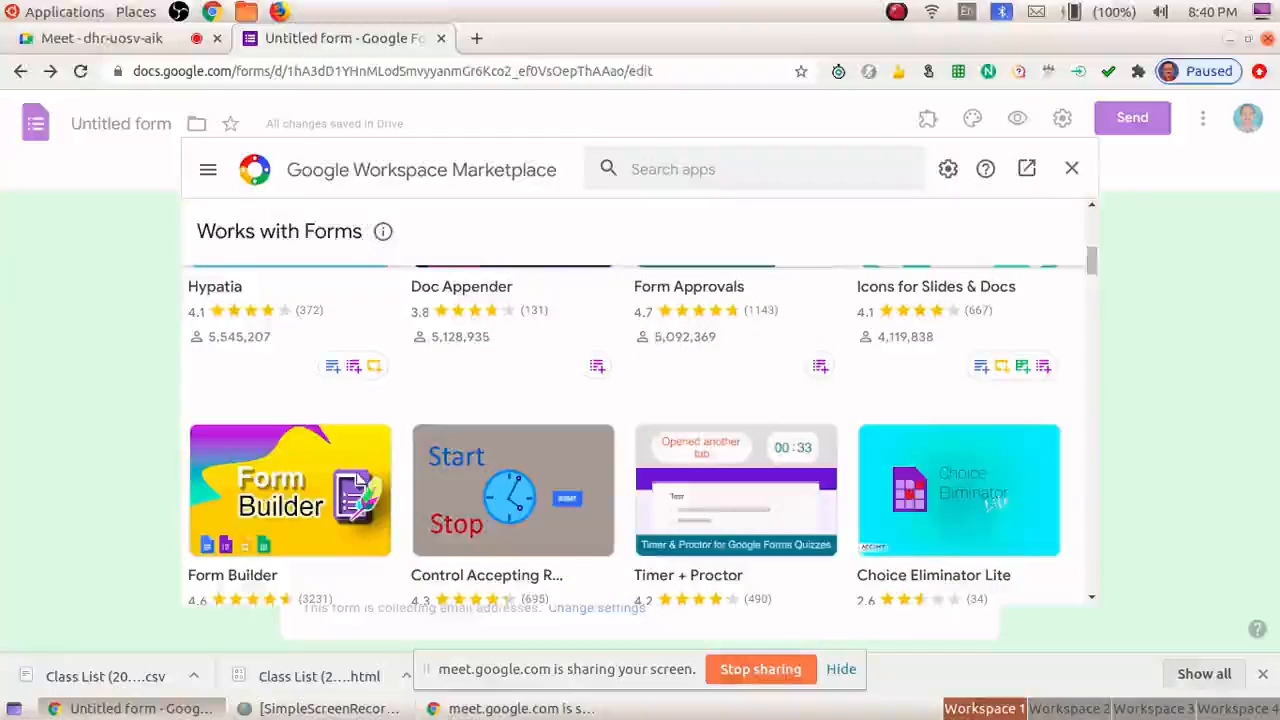
scroll(640, 420, "down", 1)
scroll(640, 420, "down", 6)
scroll(640, 420, "up", 5)
scroll(640, 420, "down", 1)
scroll(640, 420, "down", 7)
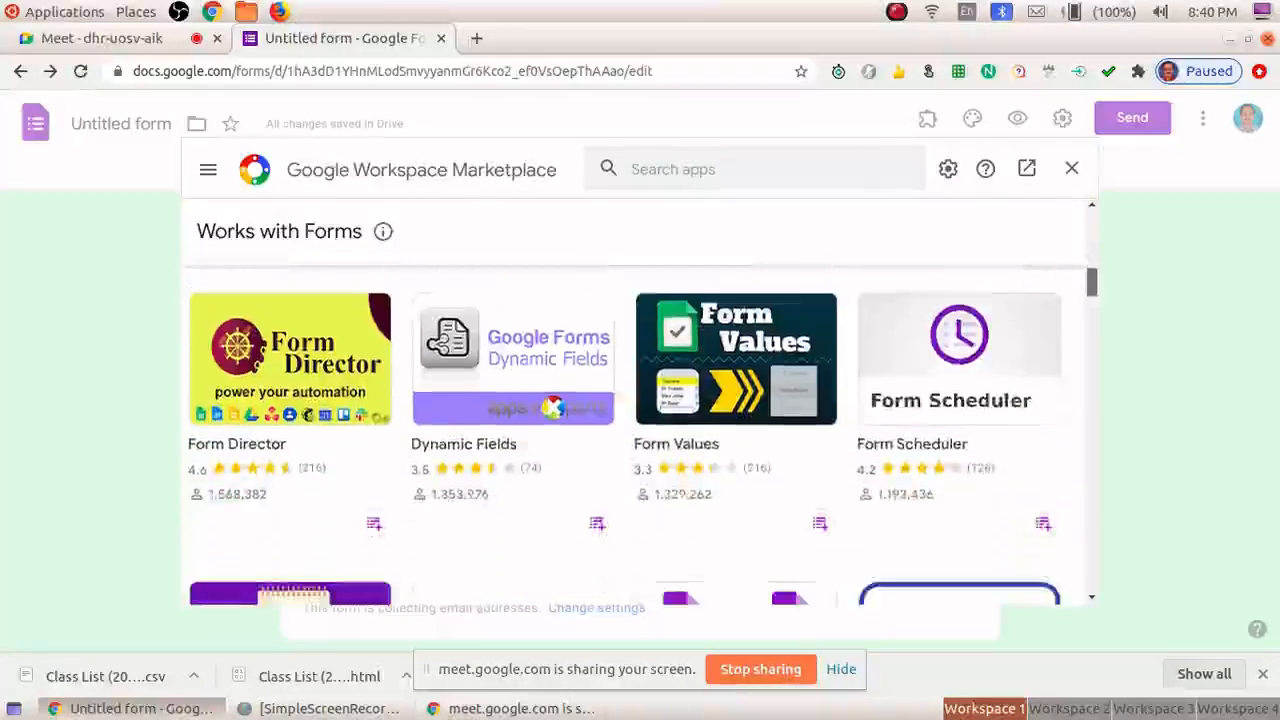
scroll(640, 420, "up", 13)
scroll(640, 420, "up", 5)
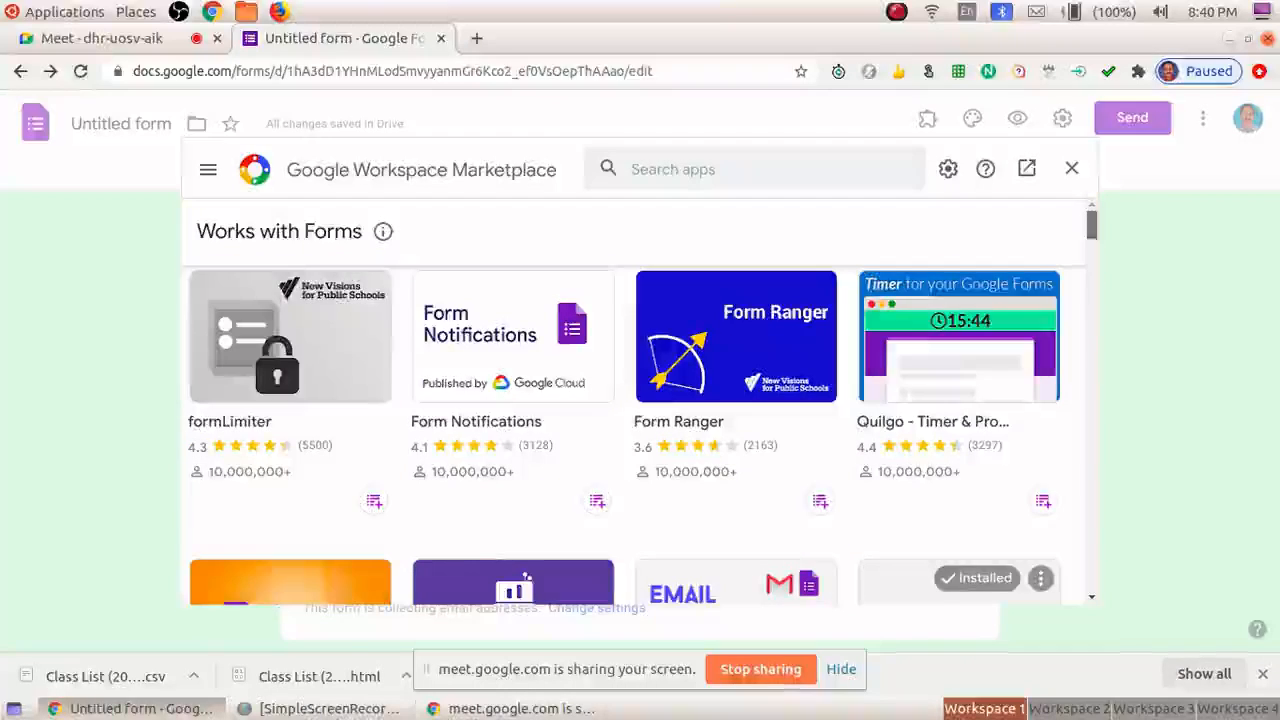
scroll(640, 420, "down", 1)
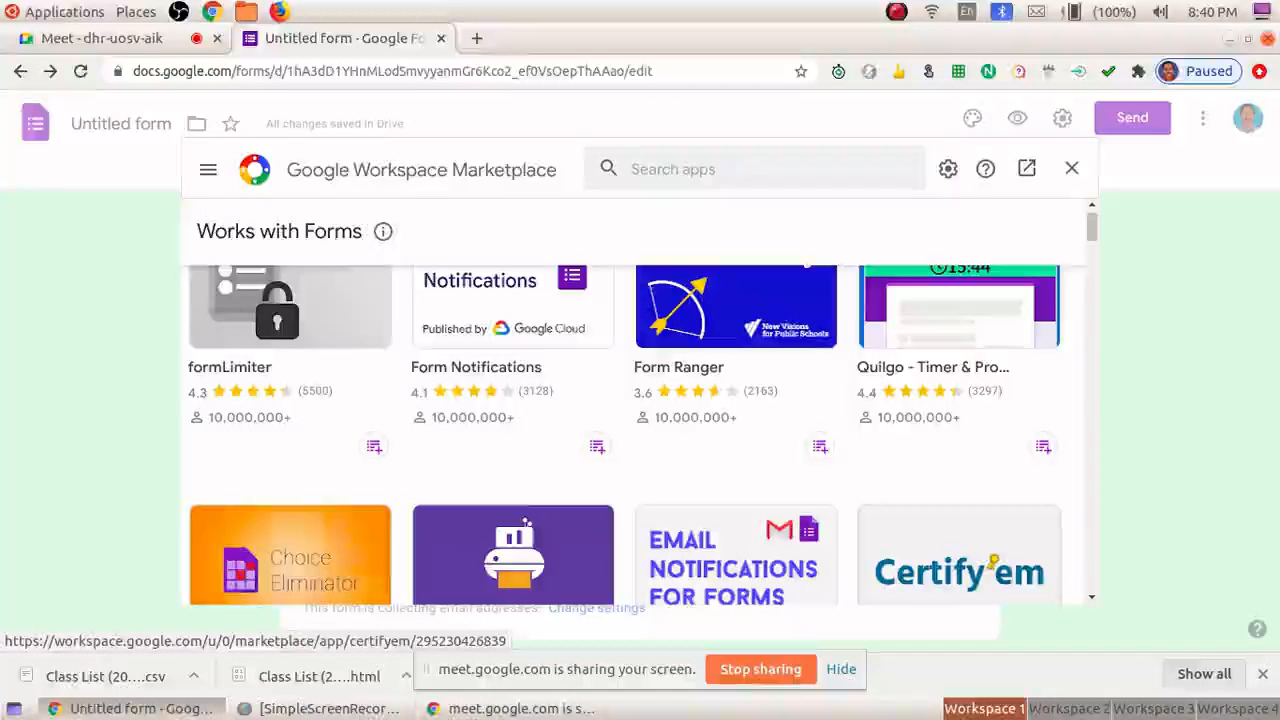
- Install the Certify'em add-on, allow it access with the listed Google account, and close the marketplace
left_click(958, 560)
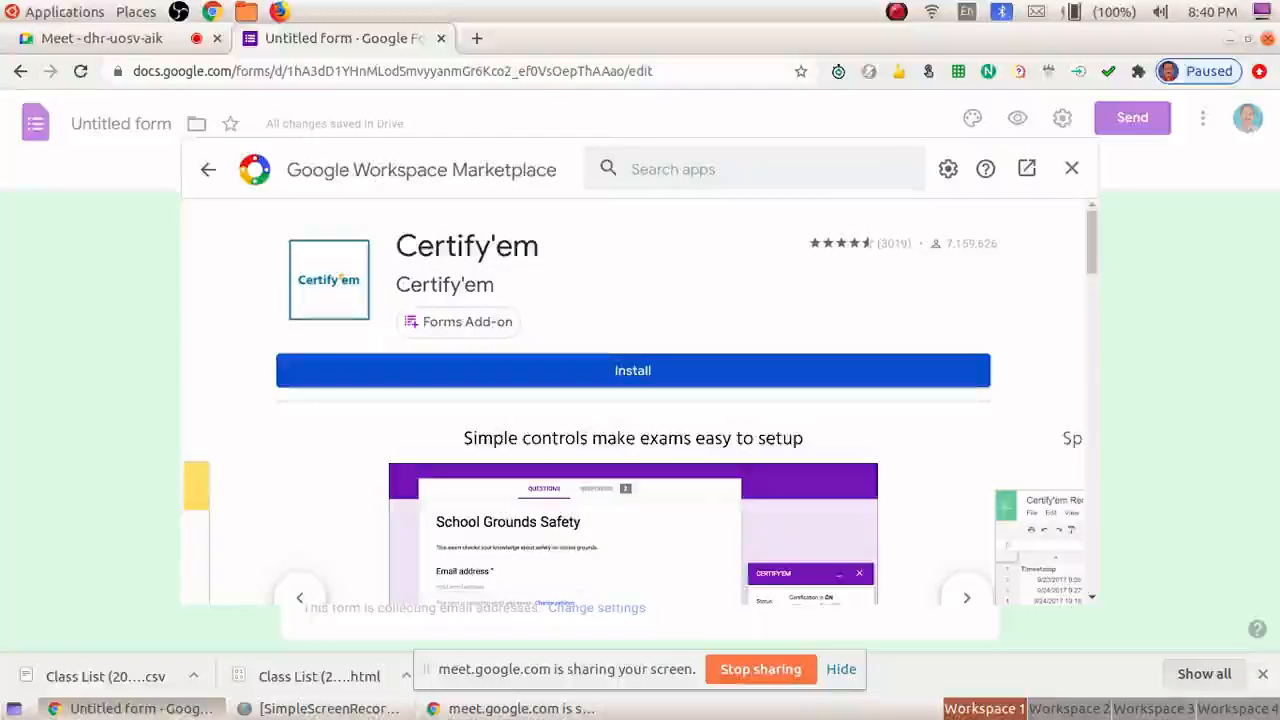
left_click(632, 370)
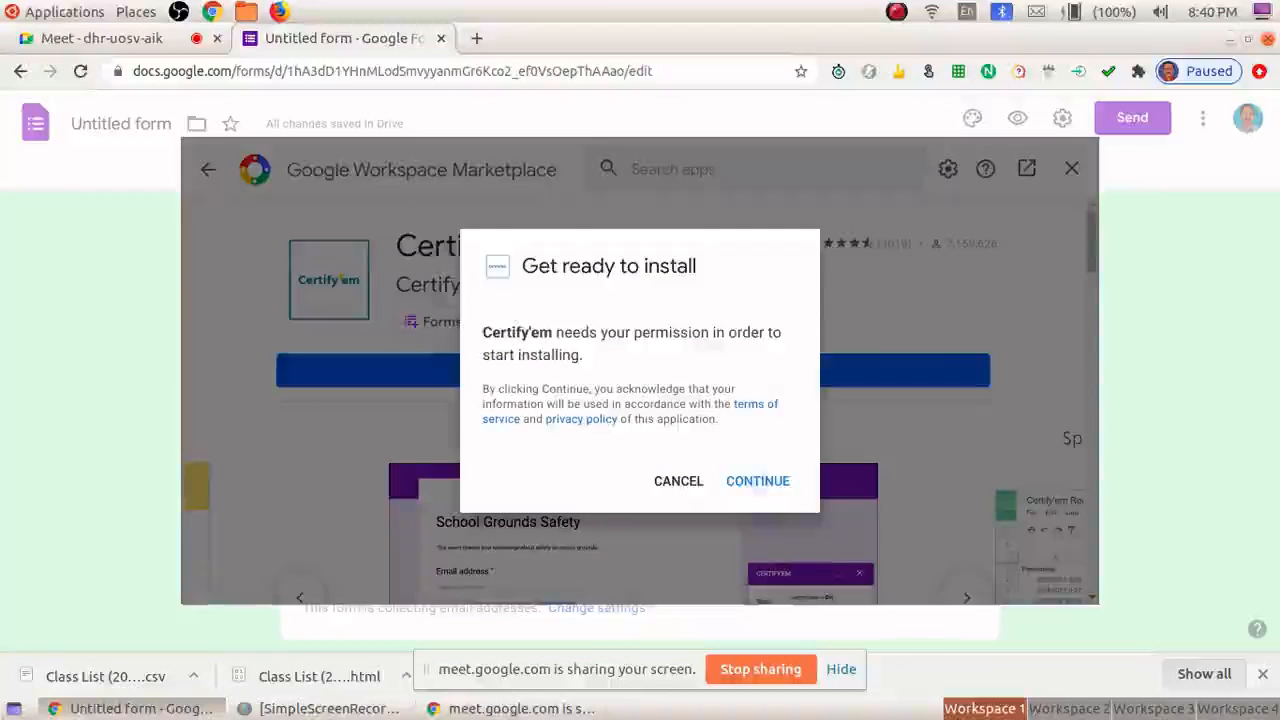
left_click(757, 480)
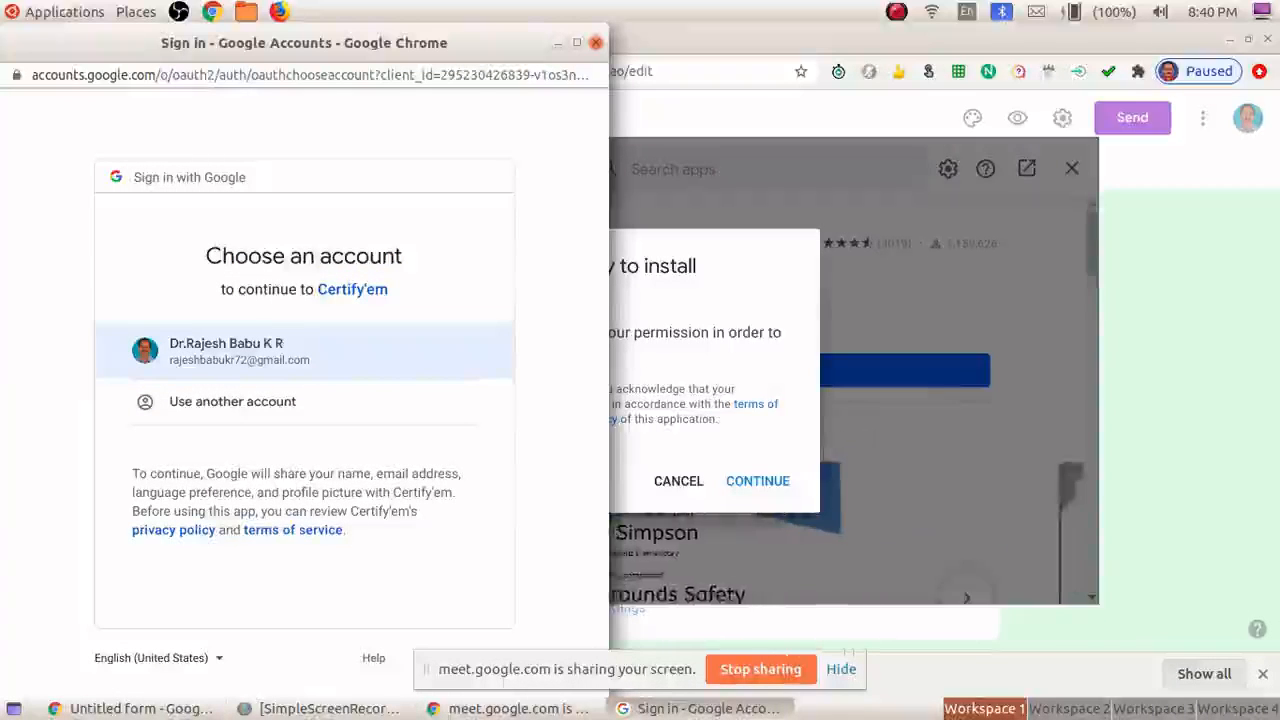
left_click(225, 350)
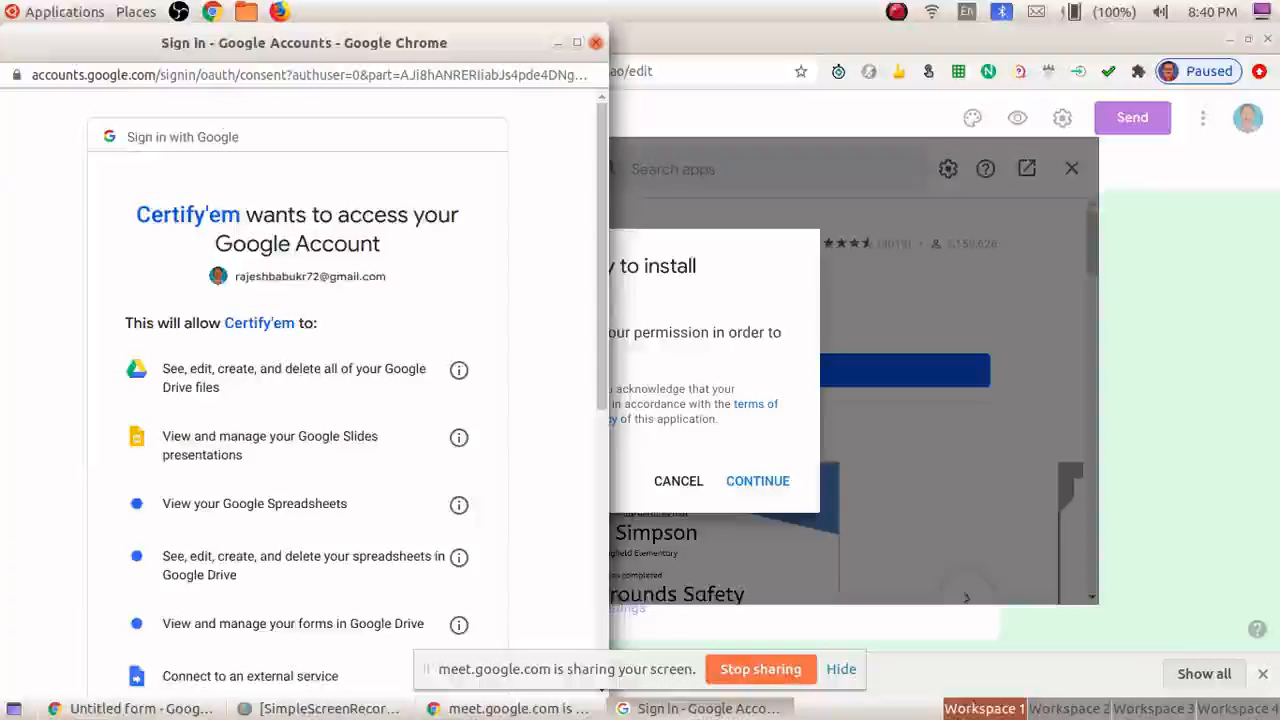
scroll(300, 380, "down", 5)
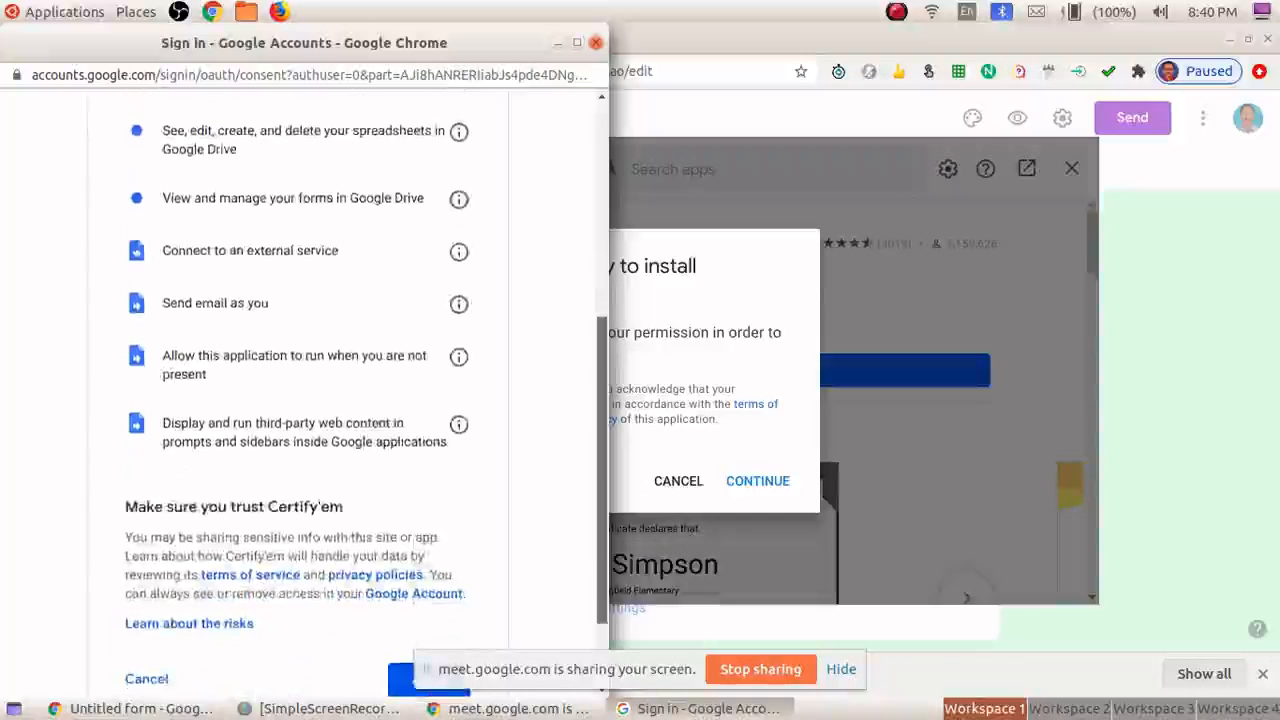
scroll(300, 380, "down", 2)
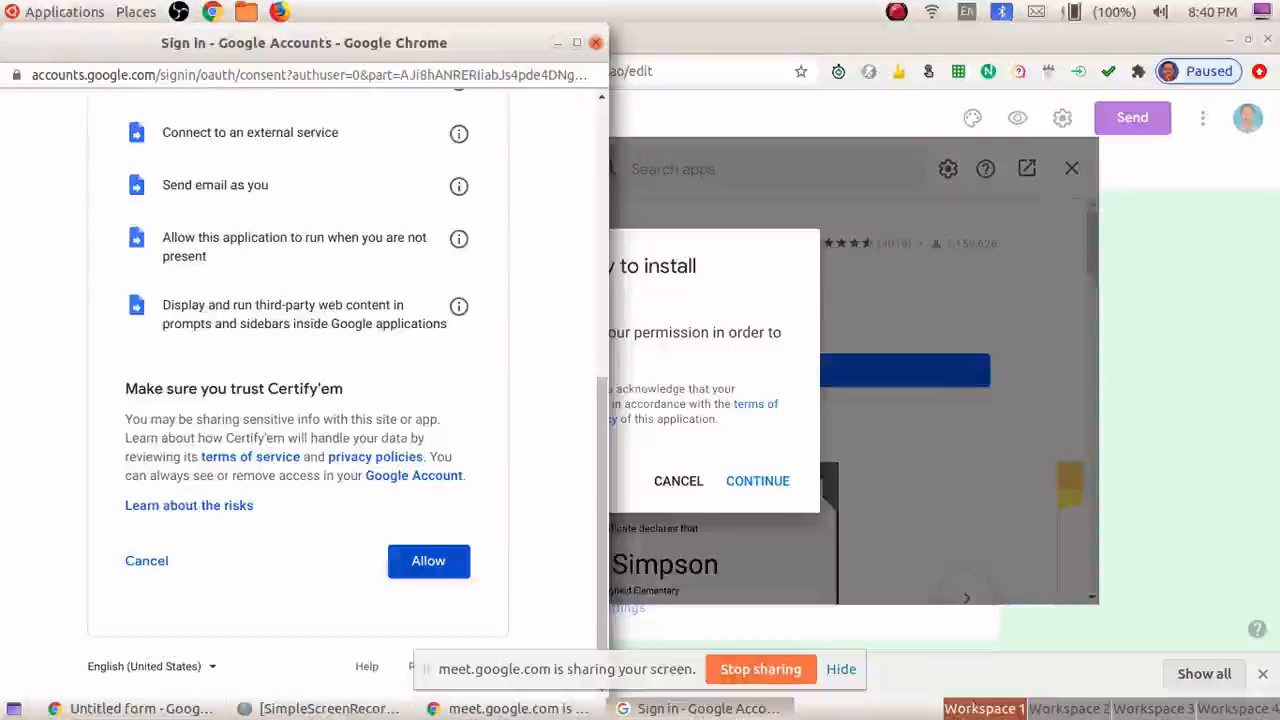
left_click(428, 560)
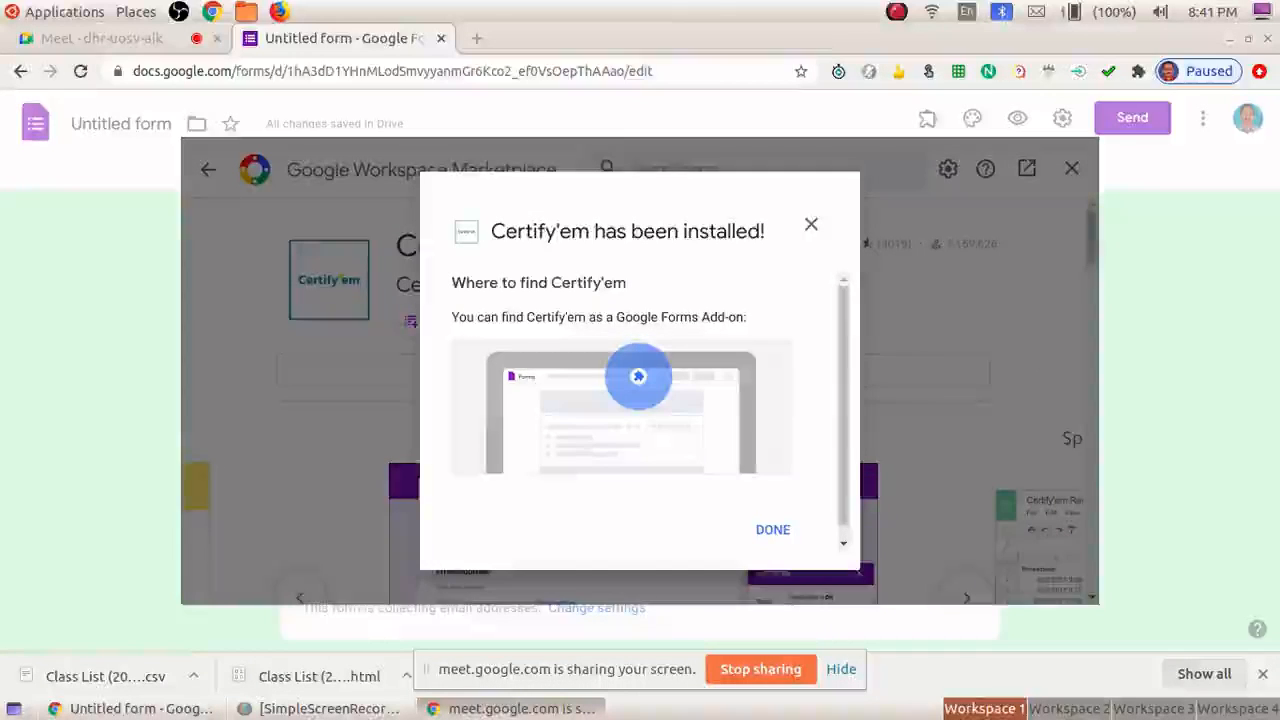
left_click(772, 529)
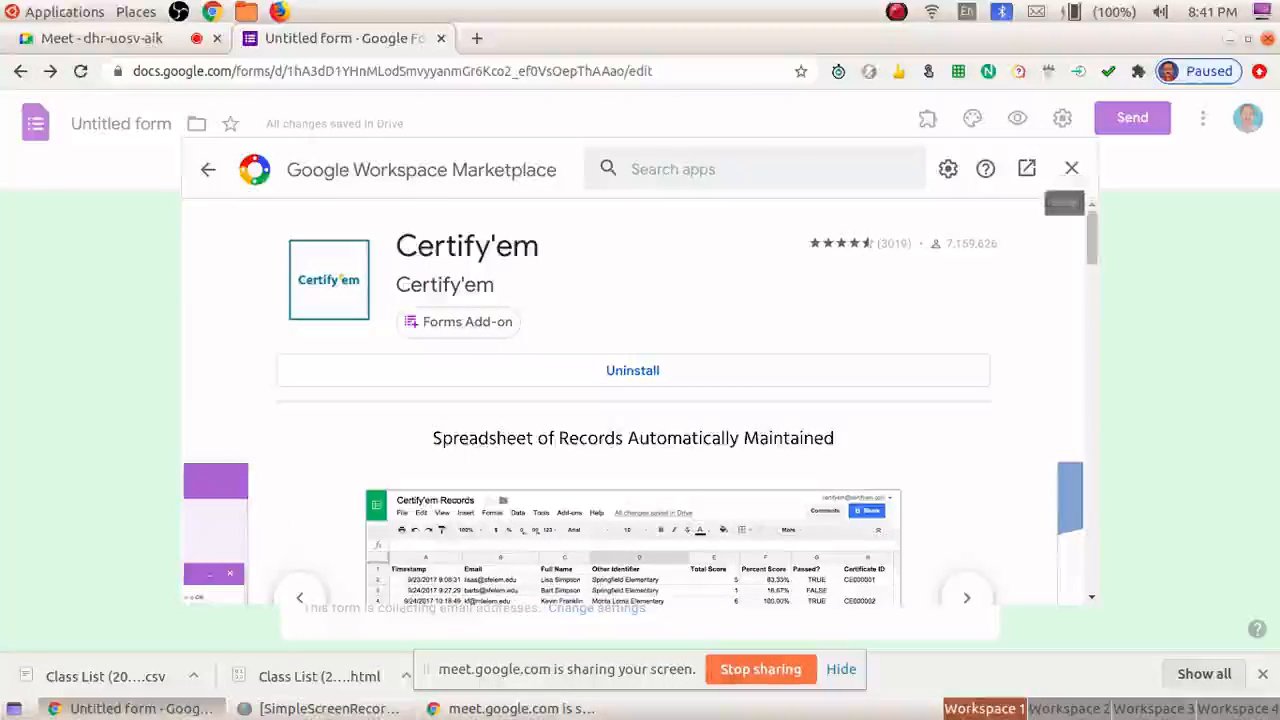
left_click(1071, 168)
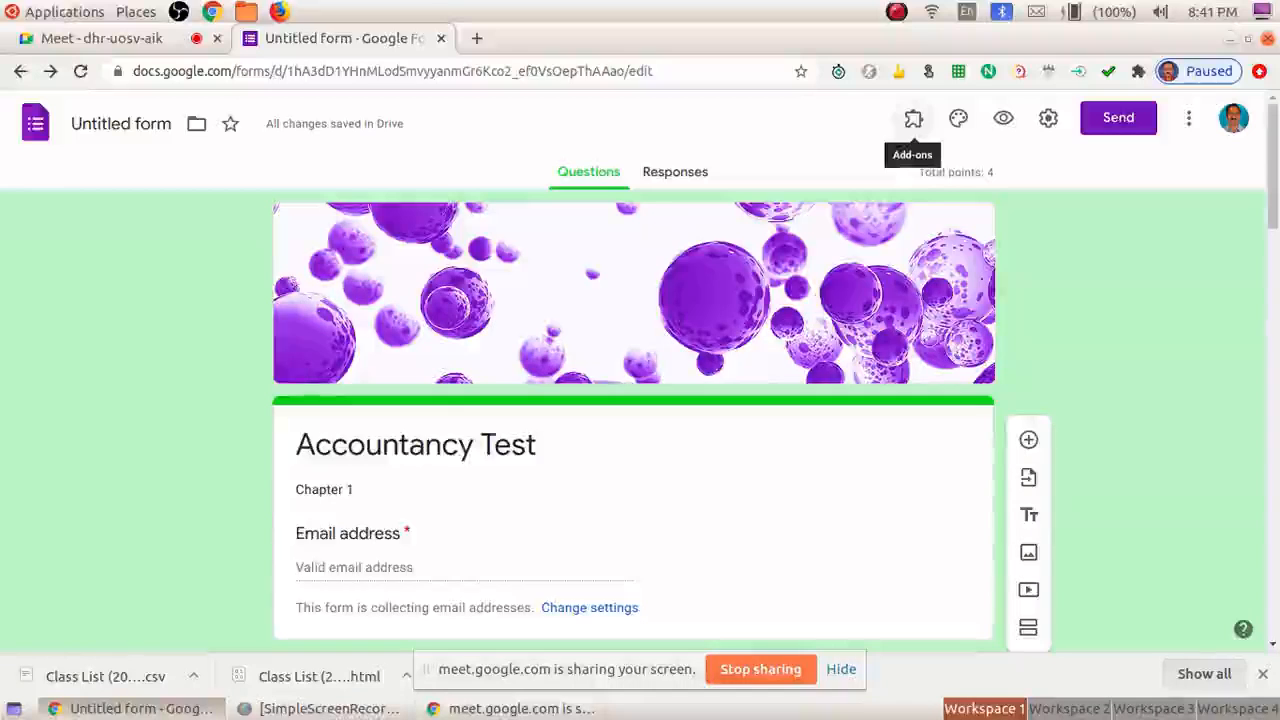
- Show the Certify'em add-on's controls for this form
left_click(913, 119)
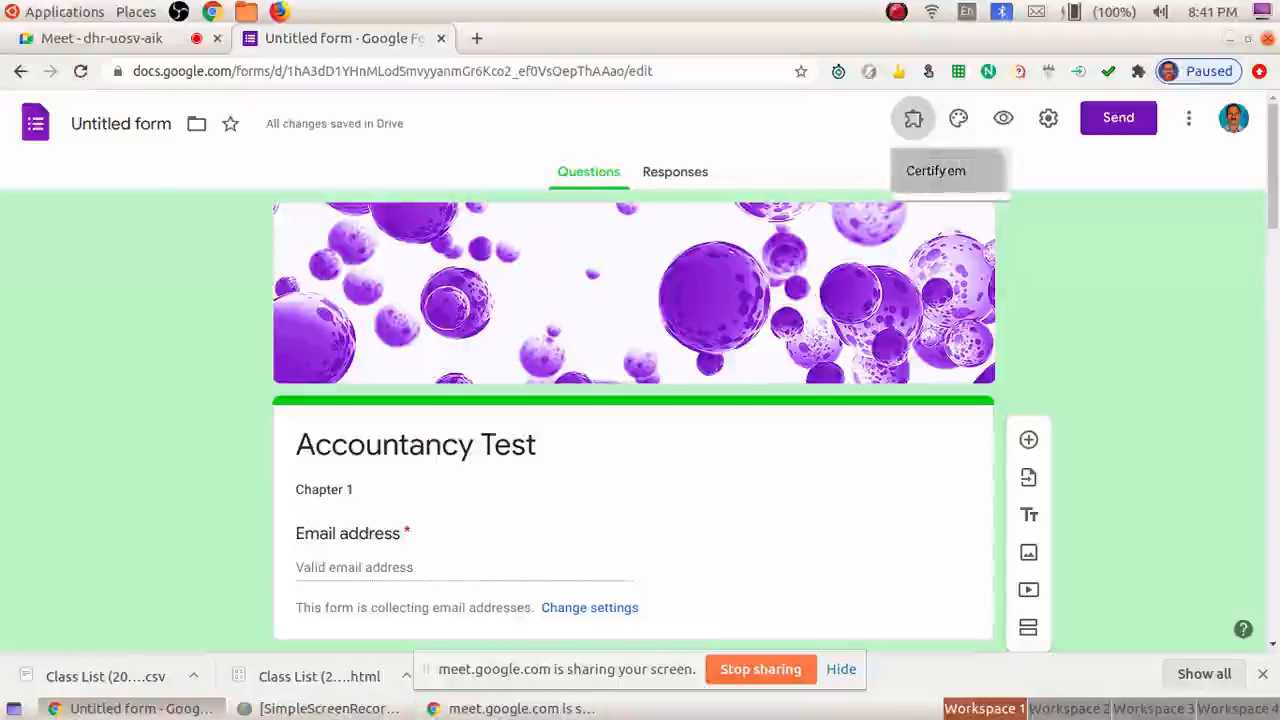
left_click(936, 171)
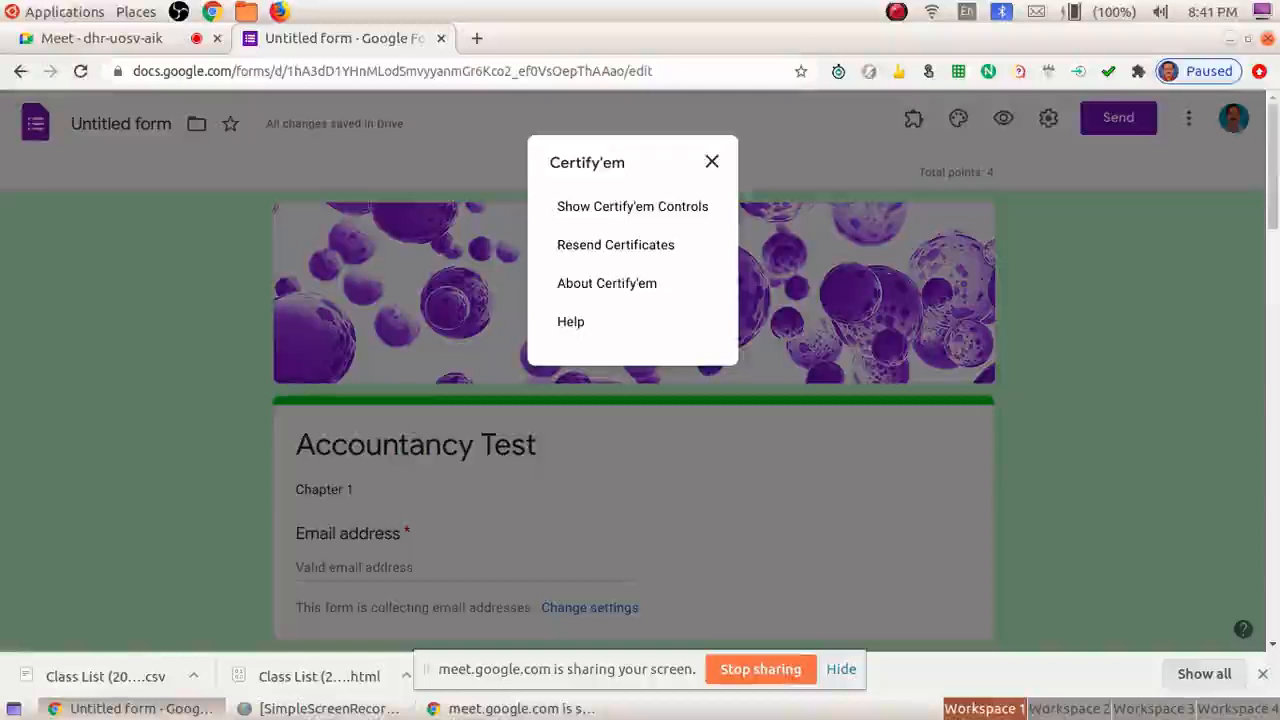
left_click(632, 206)
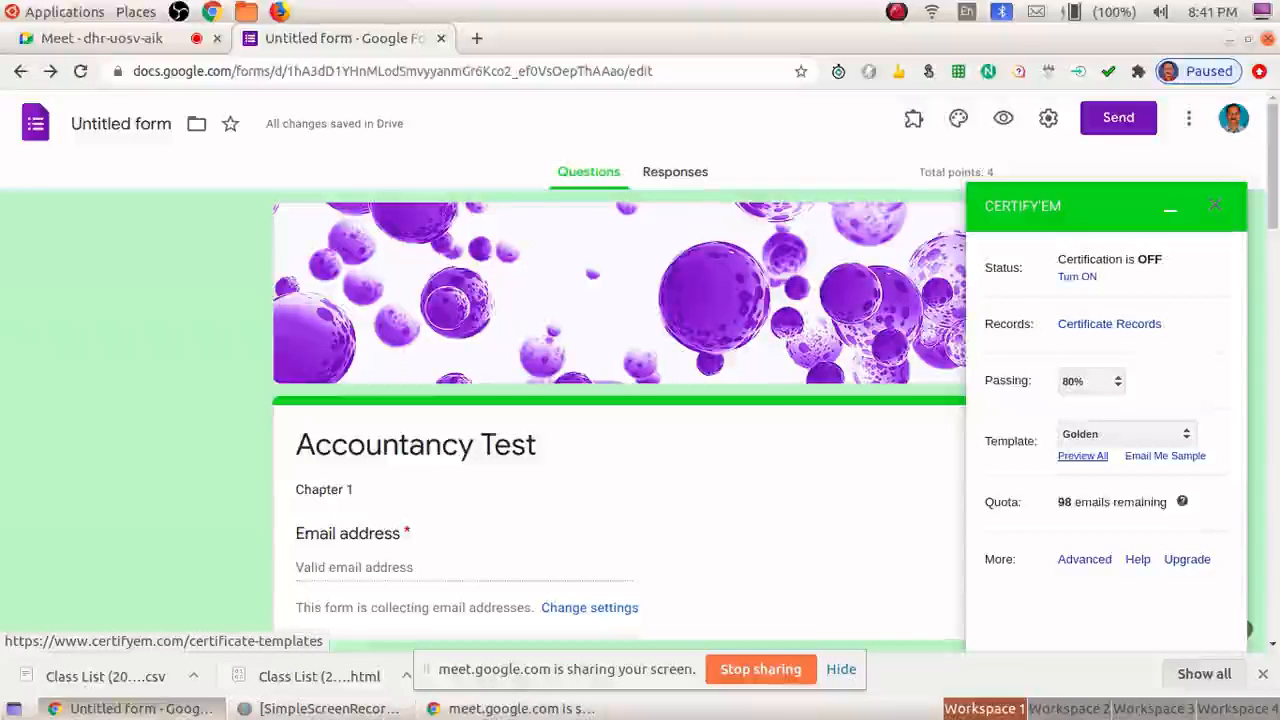
- Preview all of Certify'em's ready-made certificate templates on its website
left_click(1082, 455)
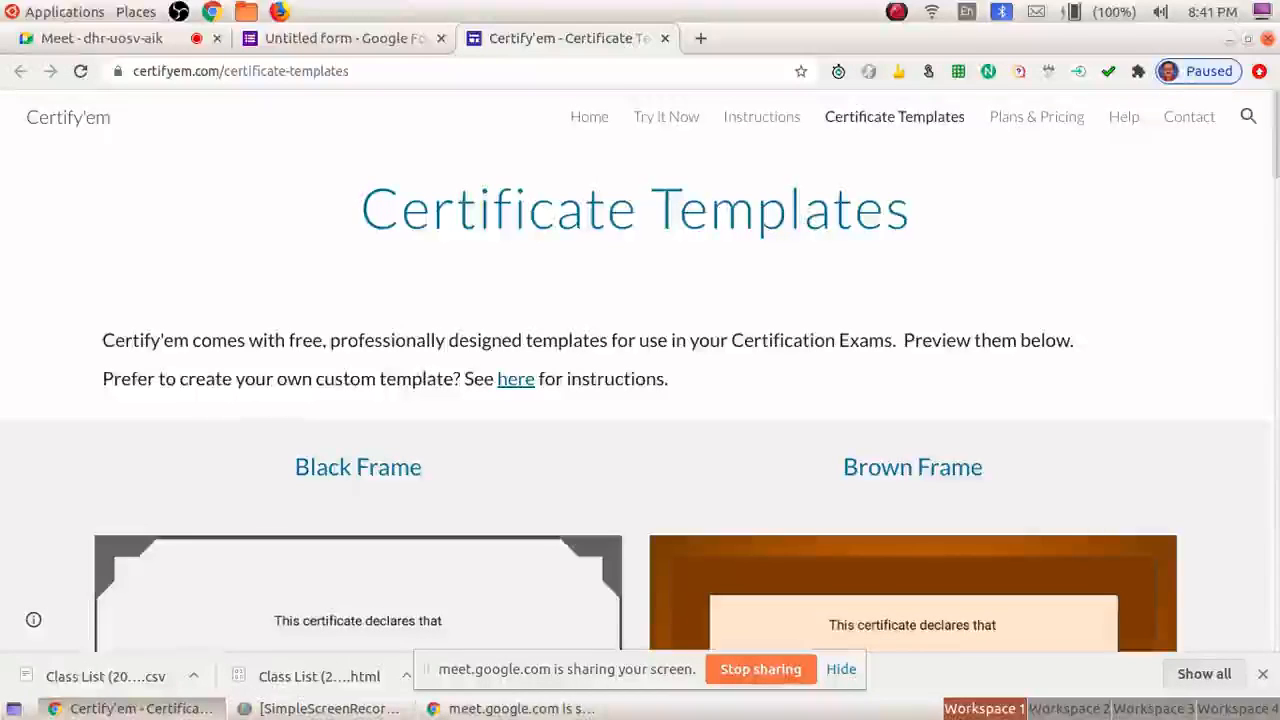
scroll(640, 400, "down", 20)
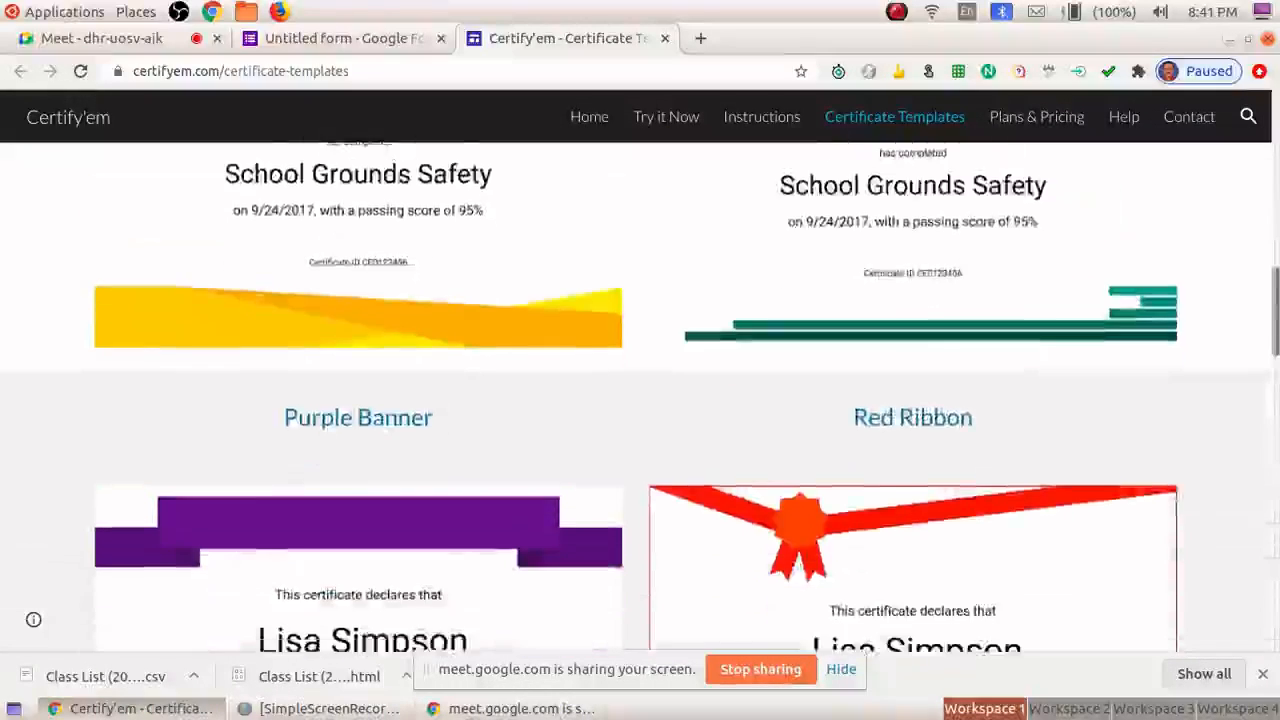
scroll(640, 400, "down", 3)
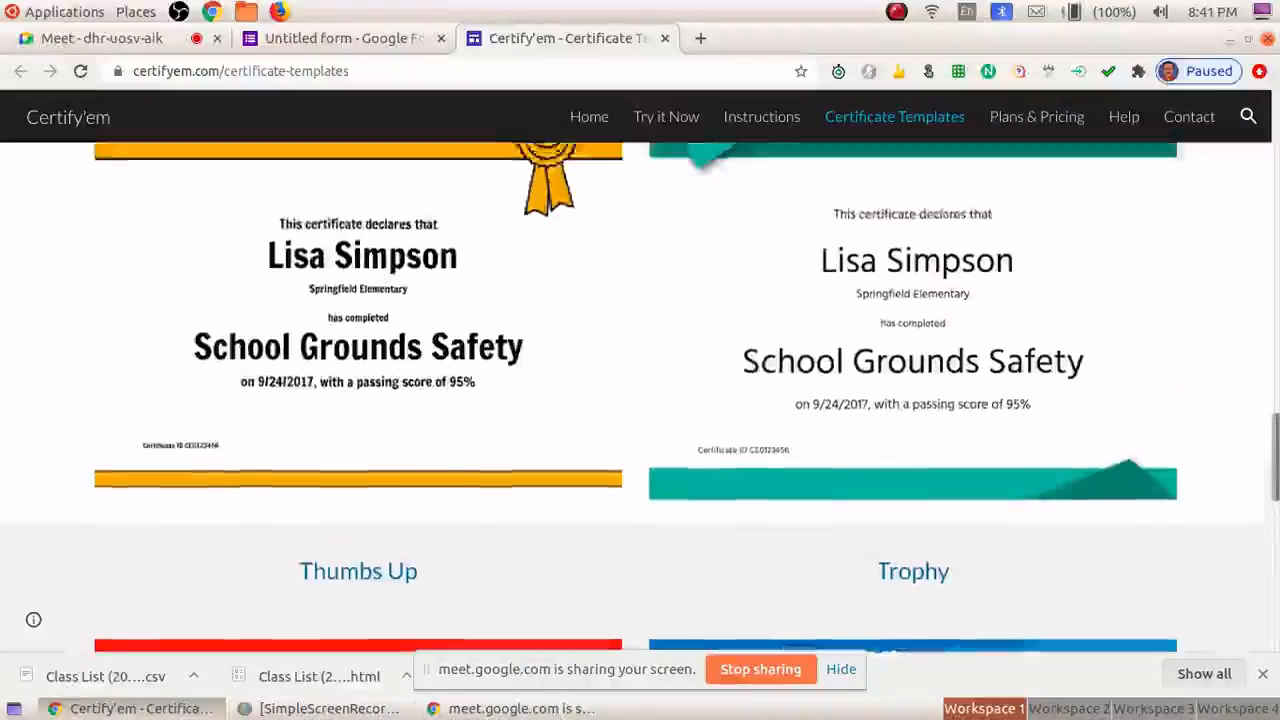
scroll(640, 400, "up", 12)
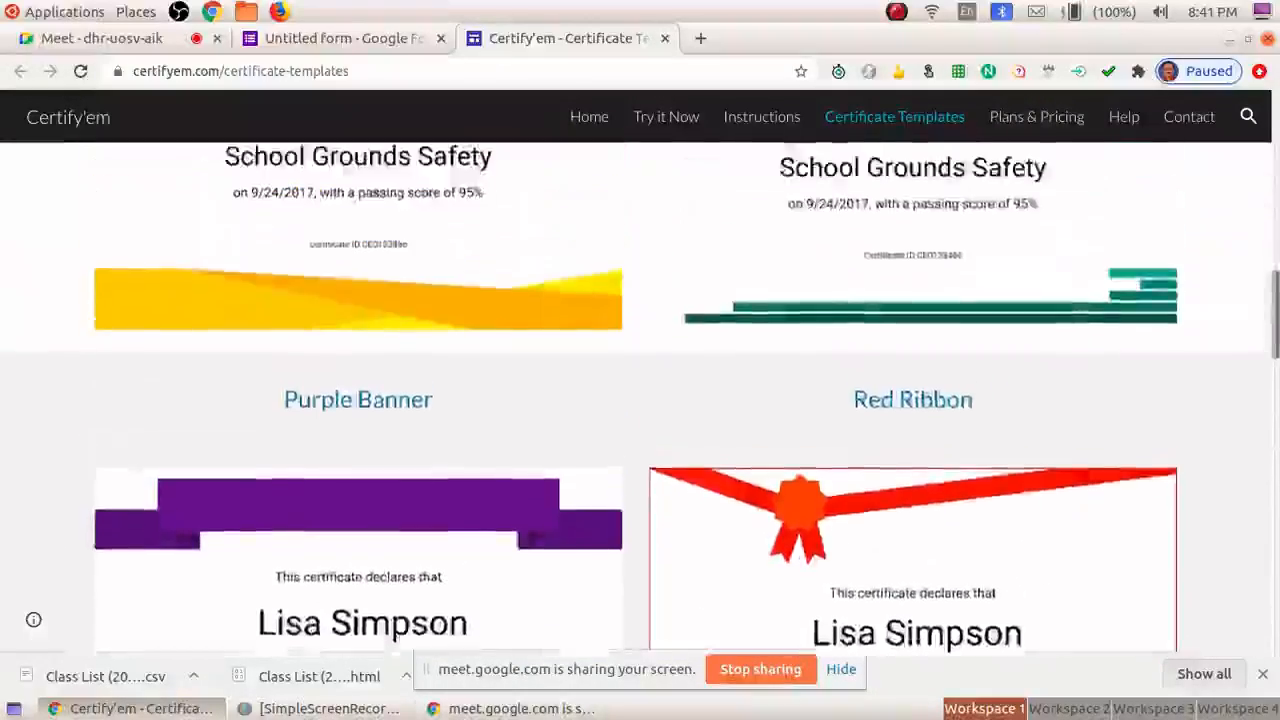
scroll(640, 400, "up", 10)
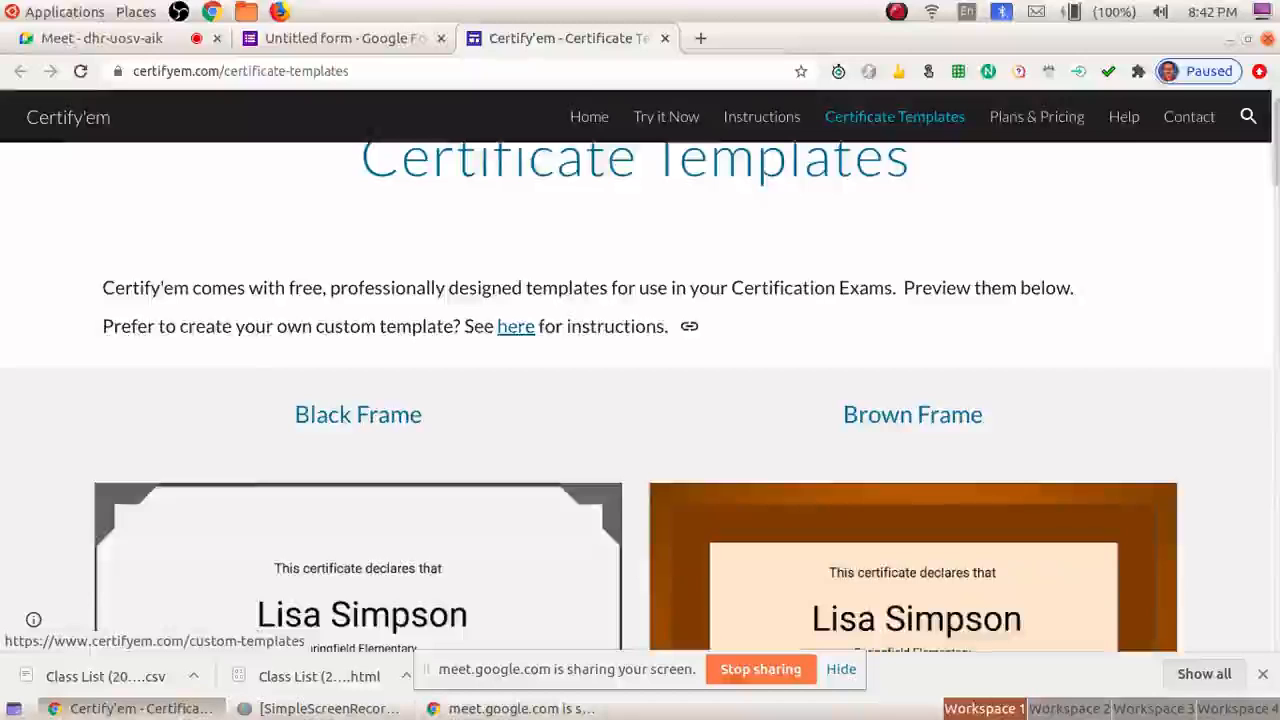
- From Certify'em's custom template instructions, create a new Google Slides document and enter "Act Kannur" as the slide title
left_click(516, 326)
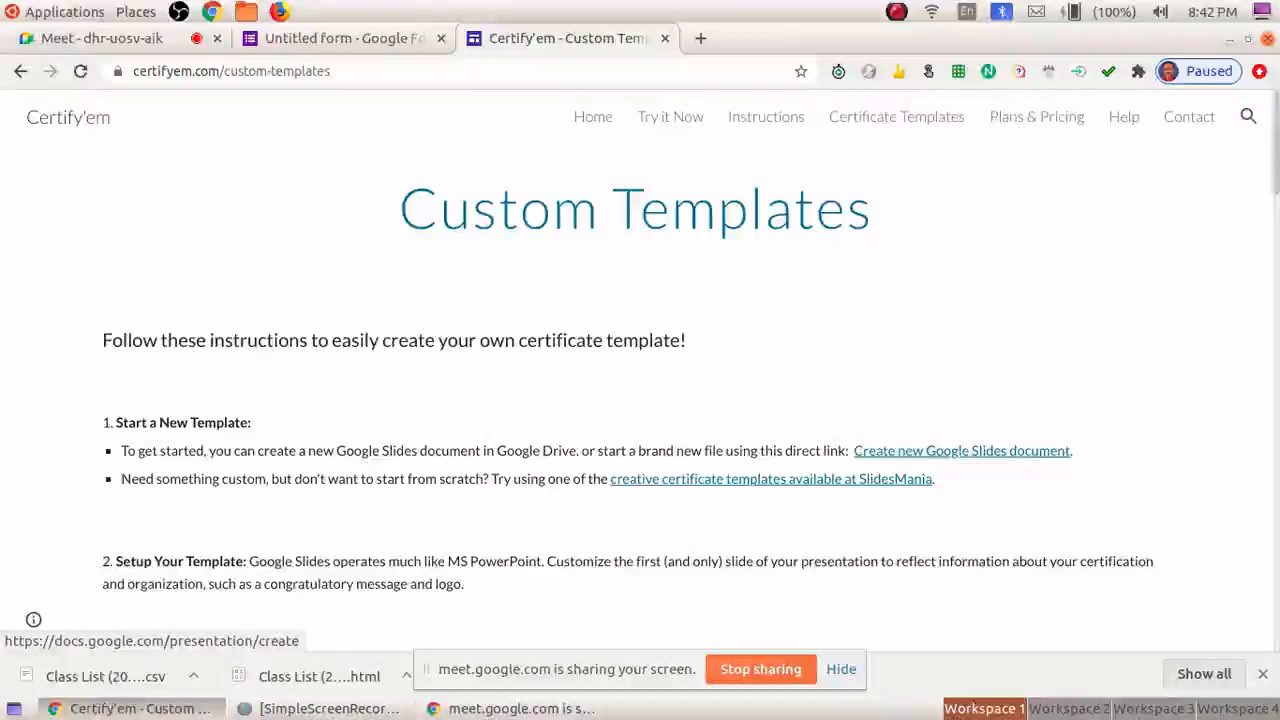
left_click(960, 451)
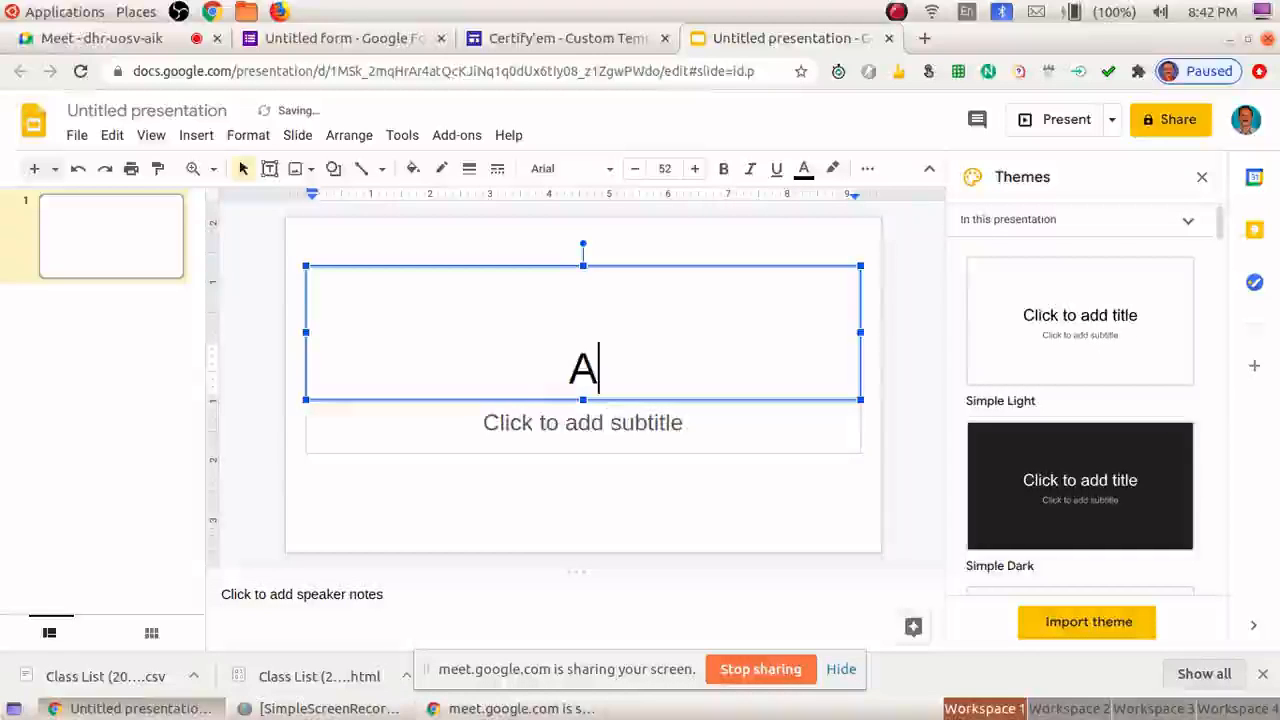
type("ct")
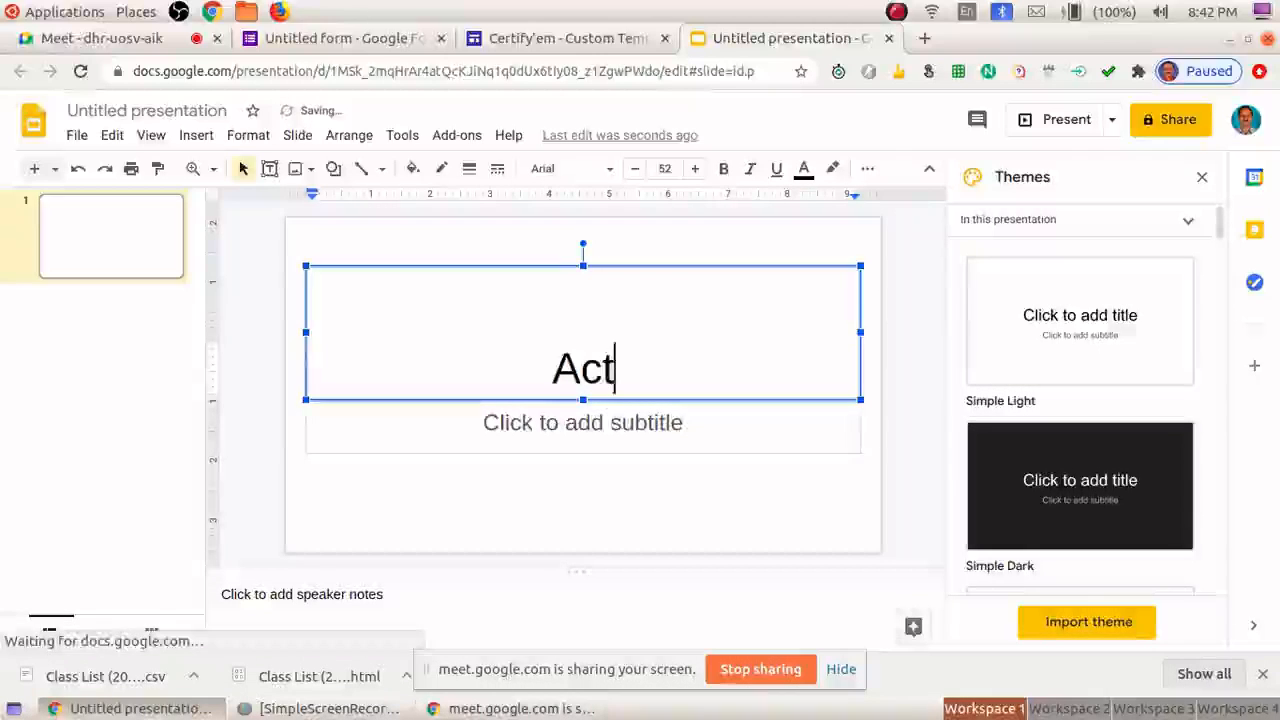
type(" Kannur")
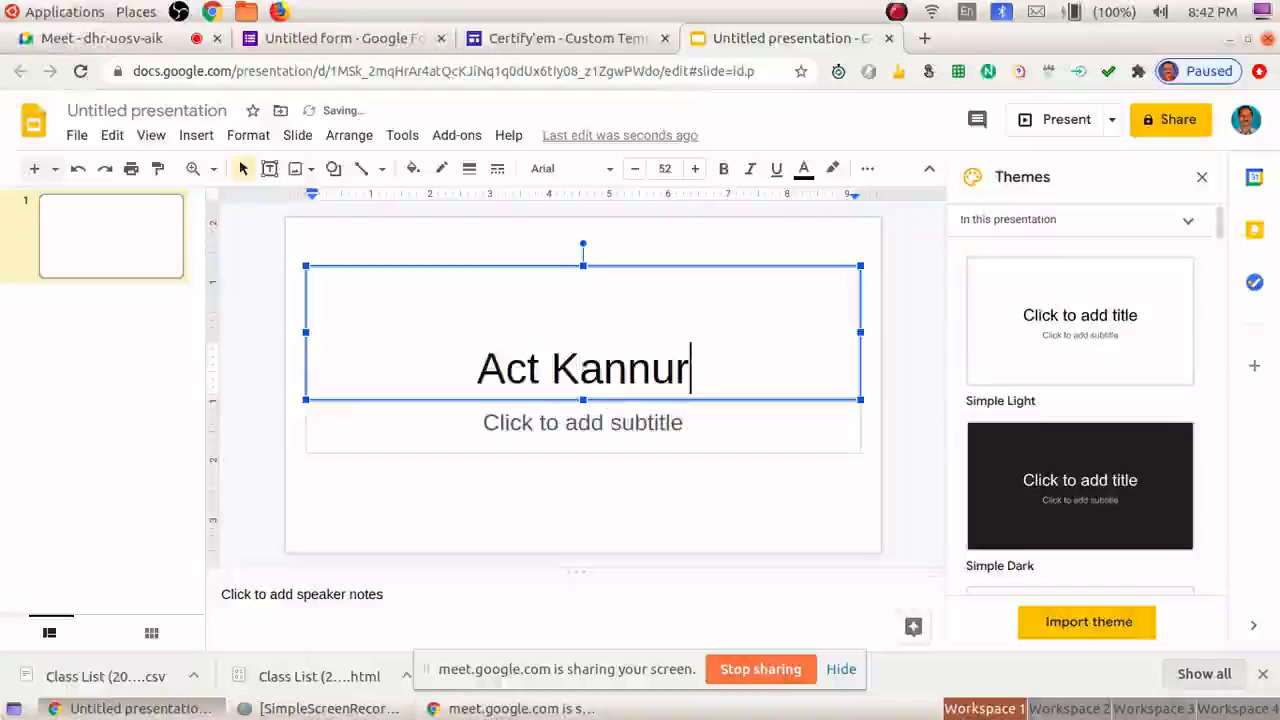
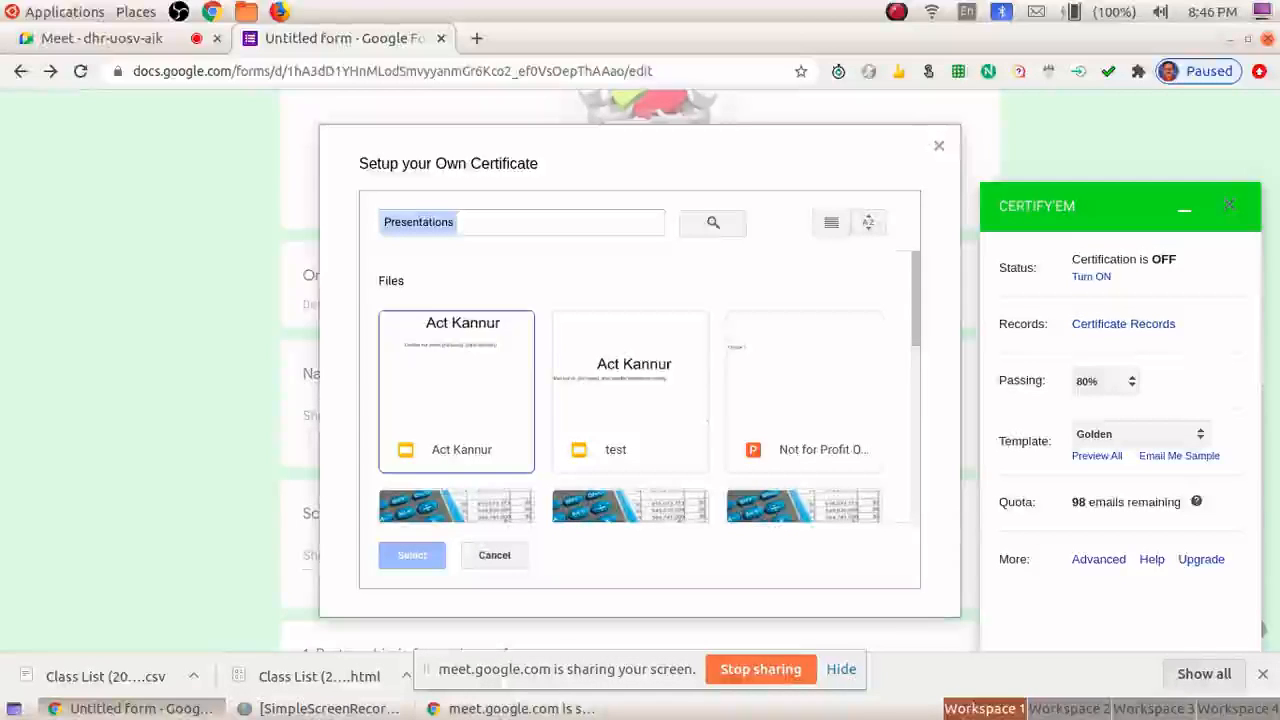
- Choose the Act Kannur presentation as the form's own Certify'em certificate template and save the change
left_click(456, 400)
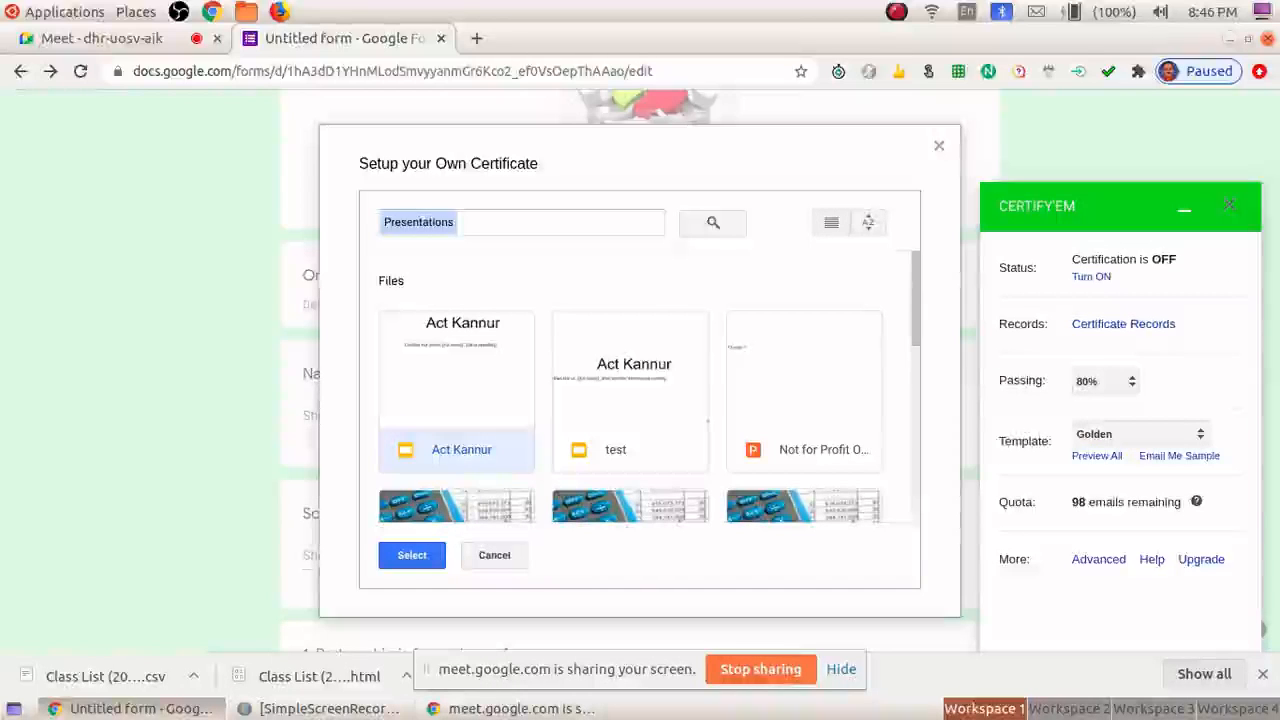
left_click(412, 555)
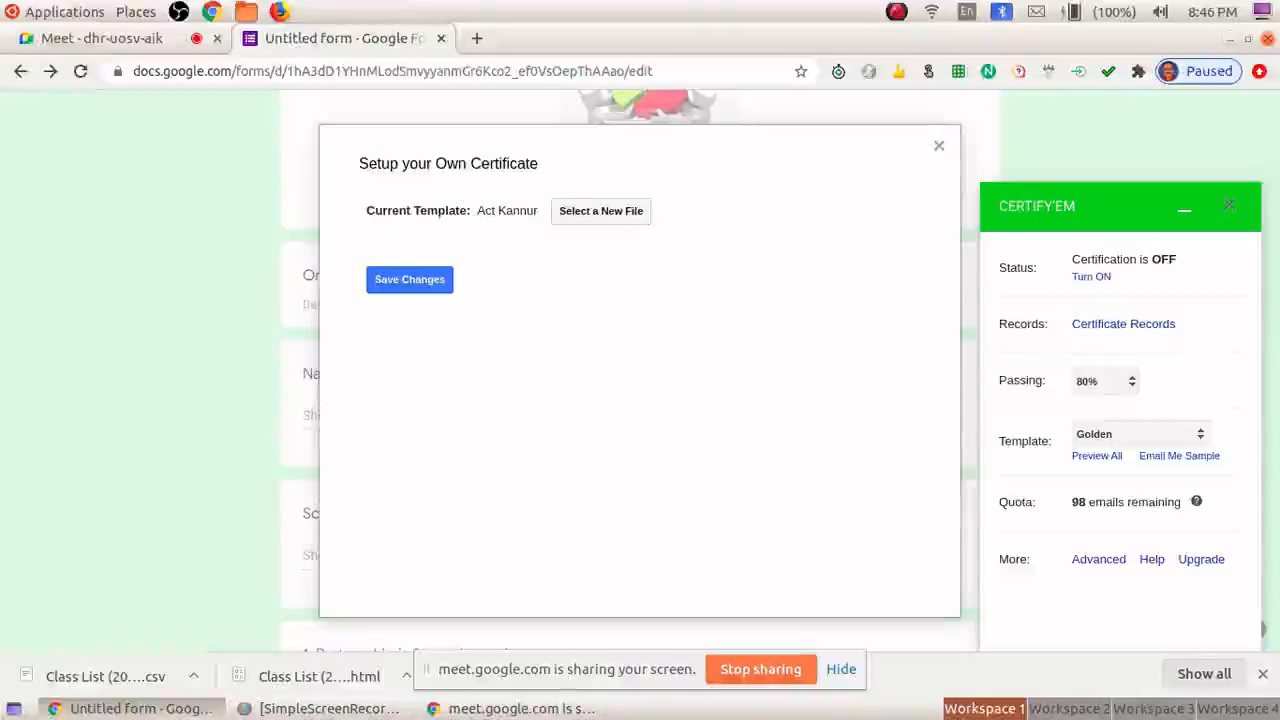
left_click(409, 281)
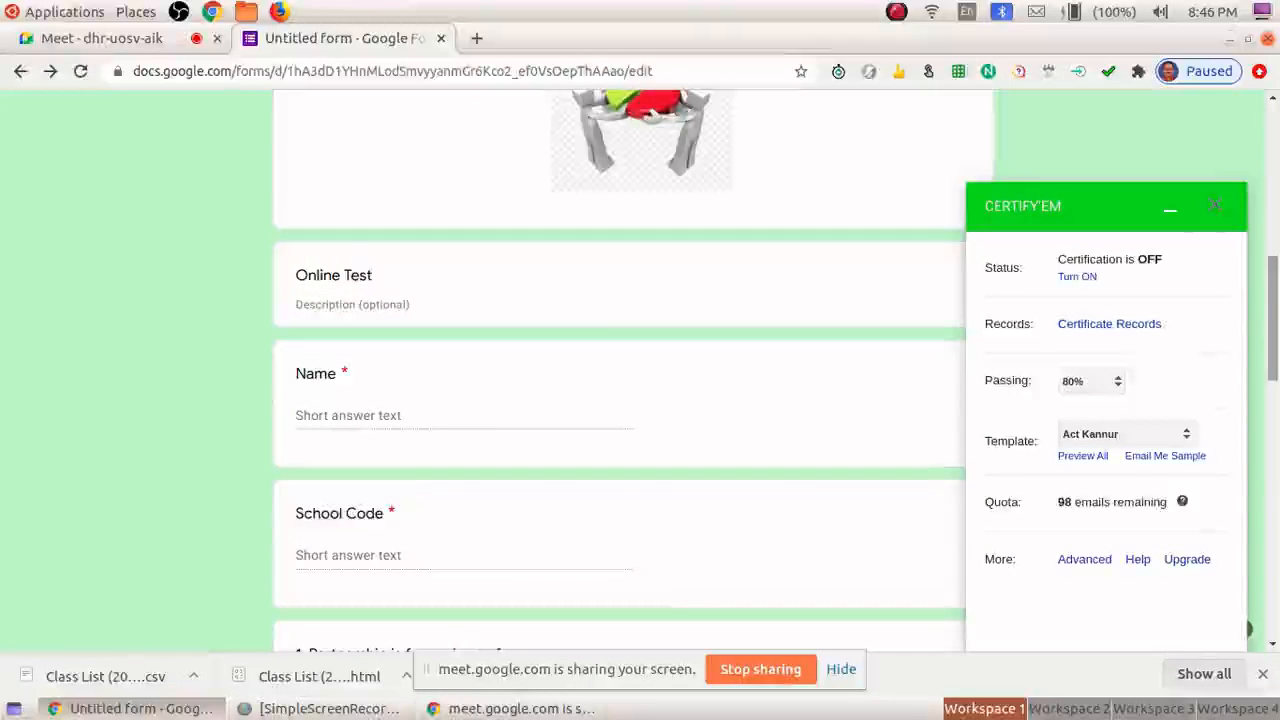
- Turn on Certify'em certification for this form
scroll(620, 400, "down", 3)
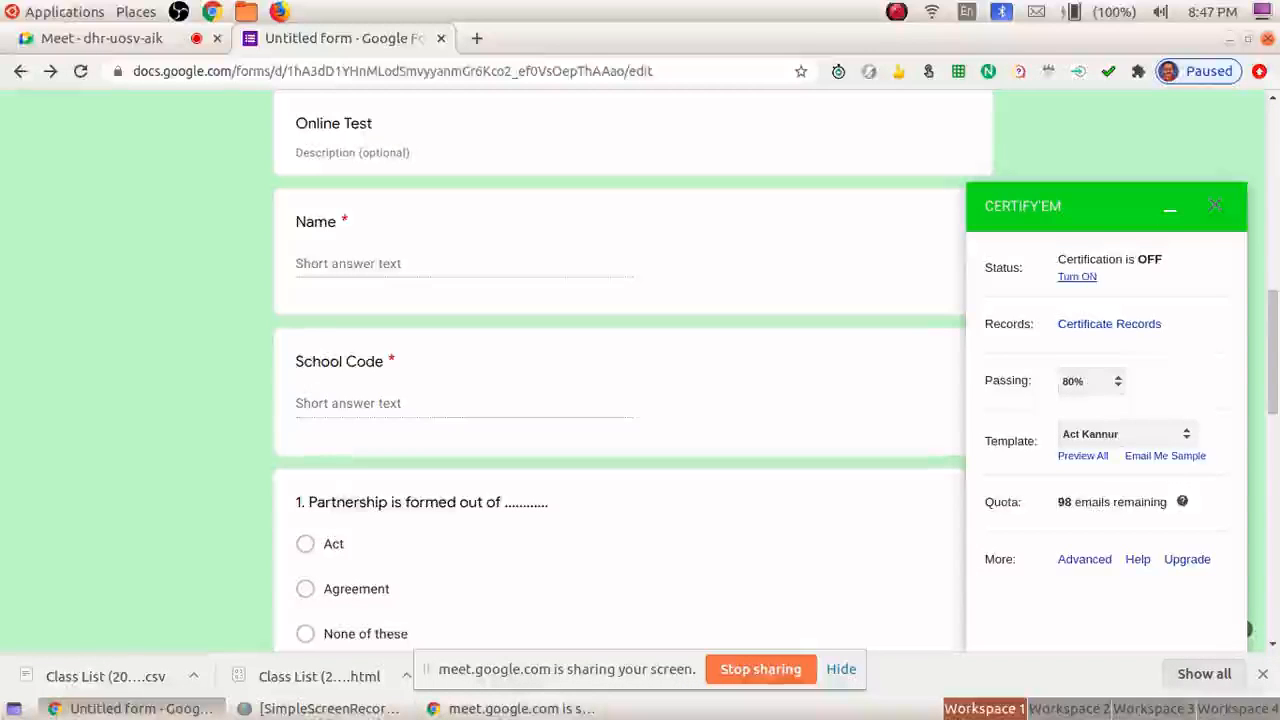
left_click(1077, 277)
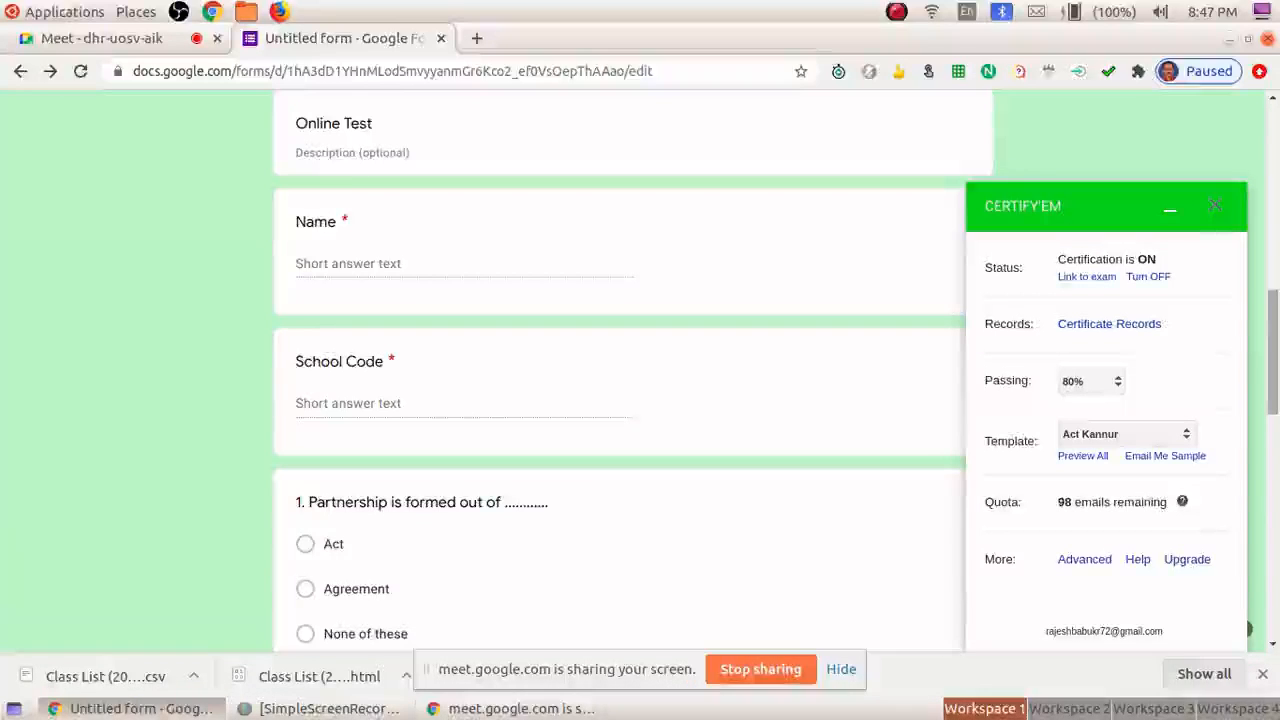
scroll(620, 400, "up", 10)
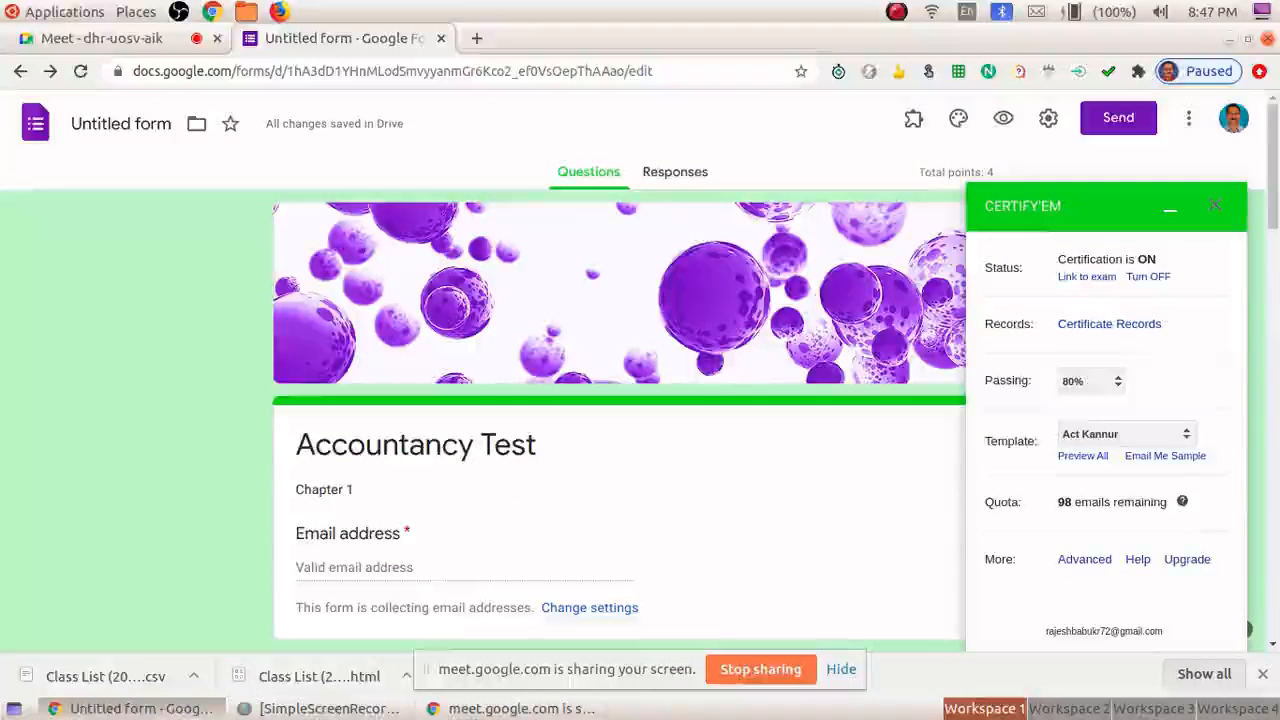
scroll(620, 400, "down", 5)
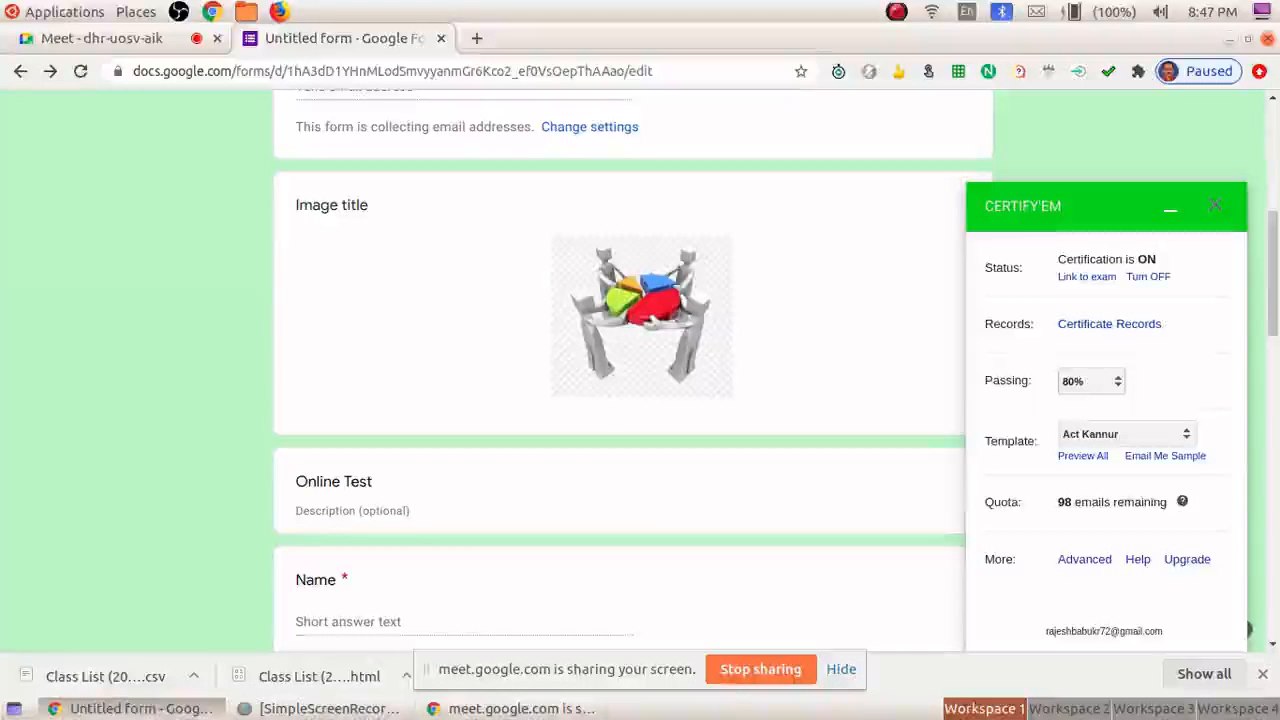
- Show the available passing percentages for the Certify'em certificate without changing the selection
left_click(1090, 381)
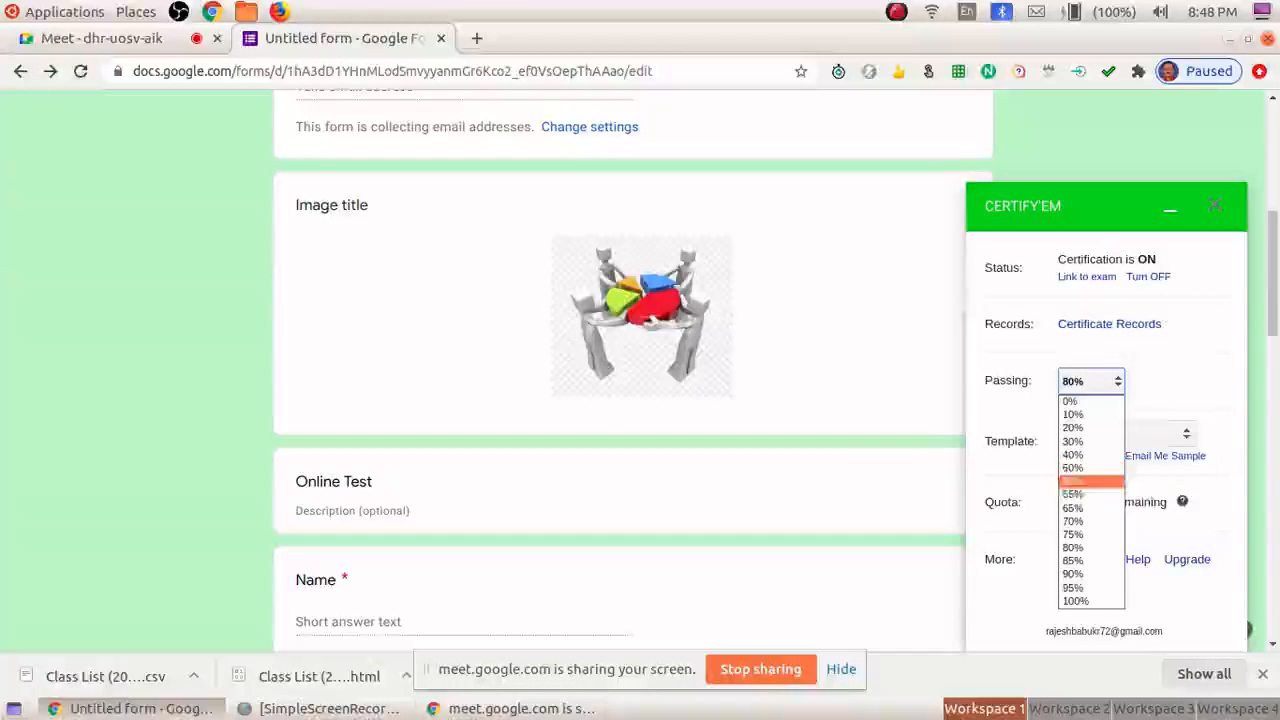
key("Escape")
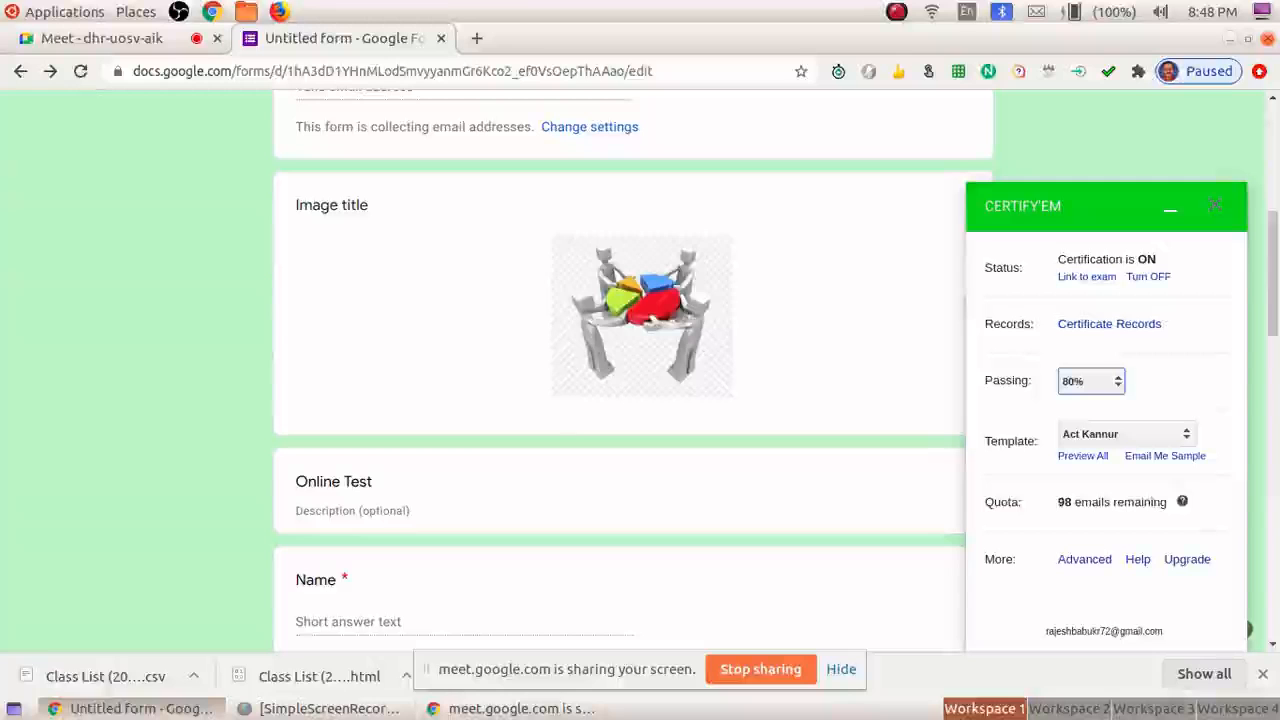
scroll(634, 400, "up", 5)
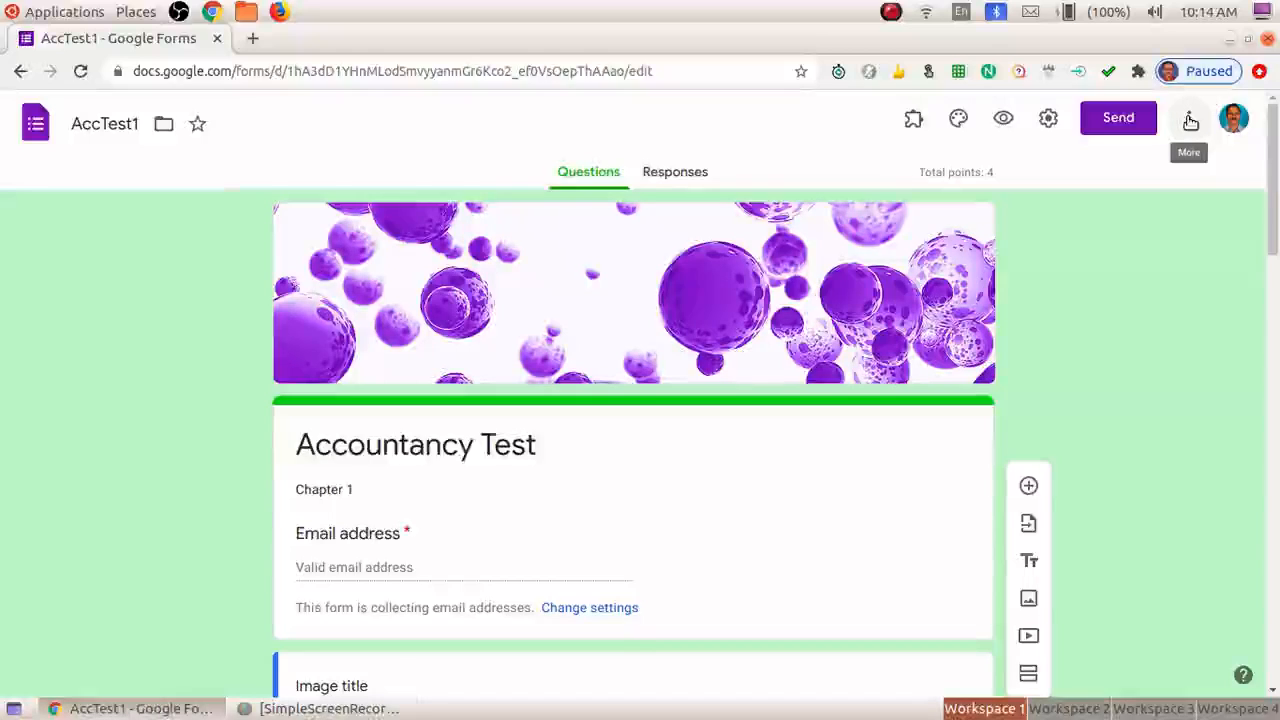
- Add the first suggested contact as an editor of the AccTest1 form and send the notification
left_click(1190, 121)
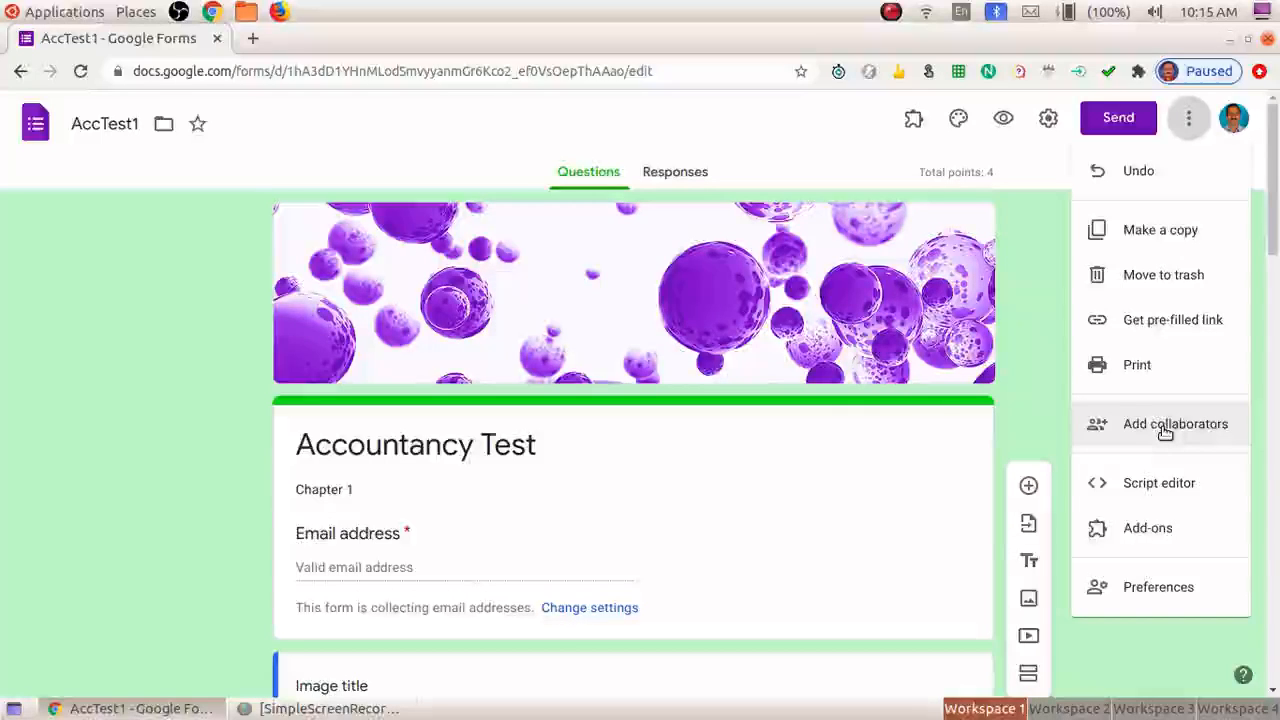
left_click(1165, 427)
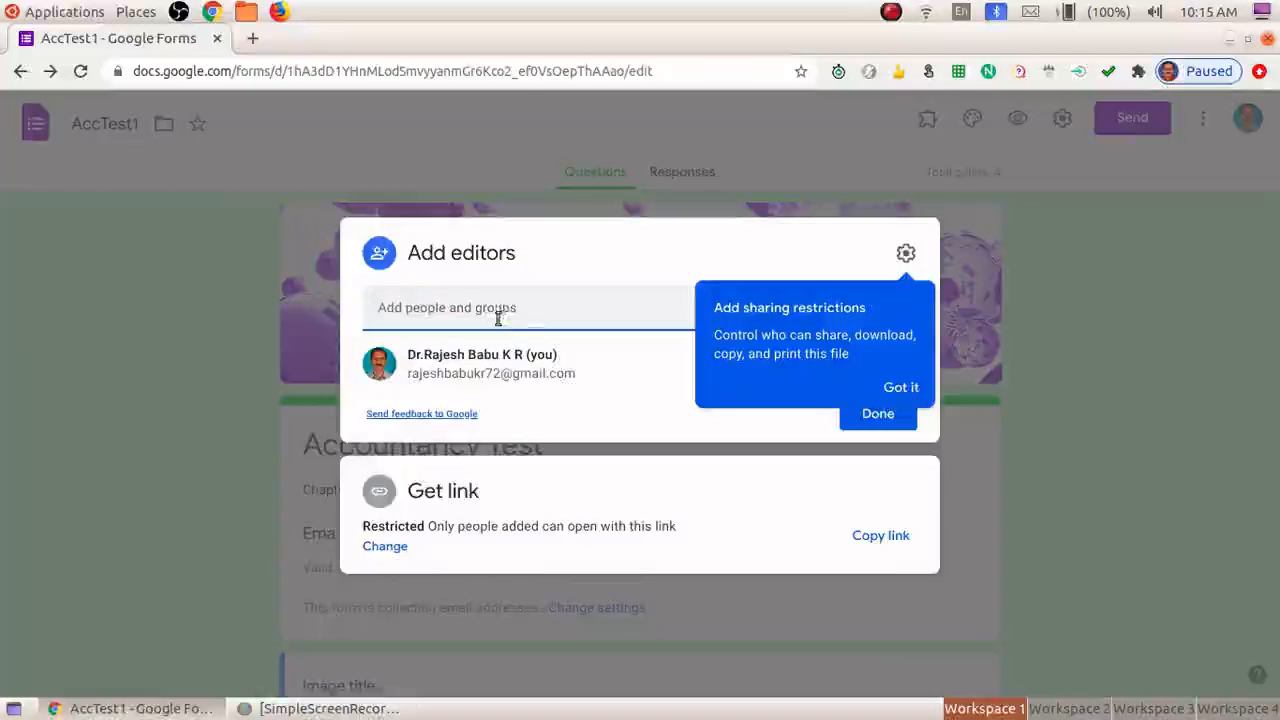
left_click(491, 317)
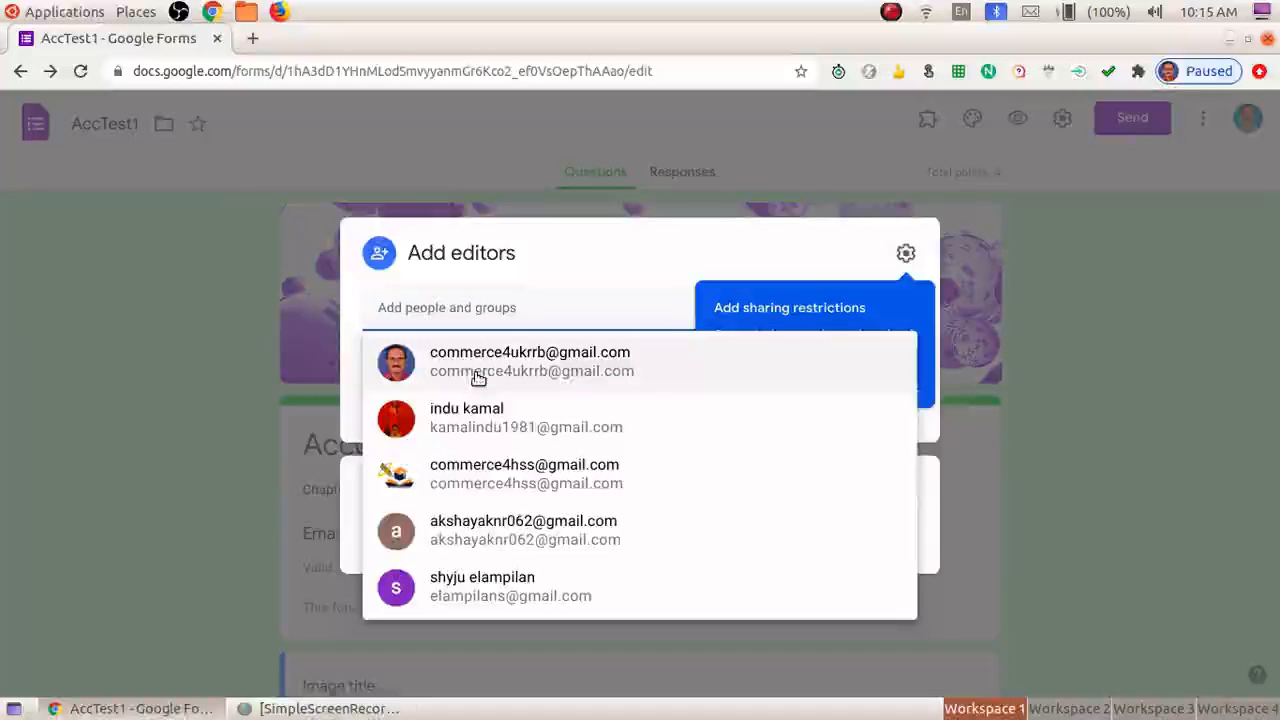
mouse_move(475, 376)
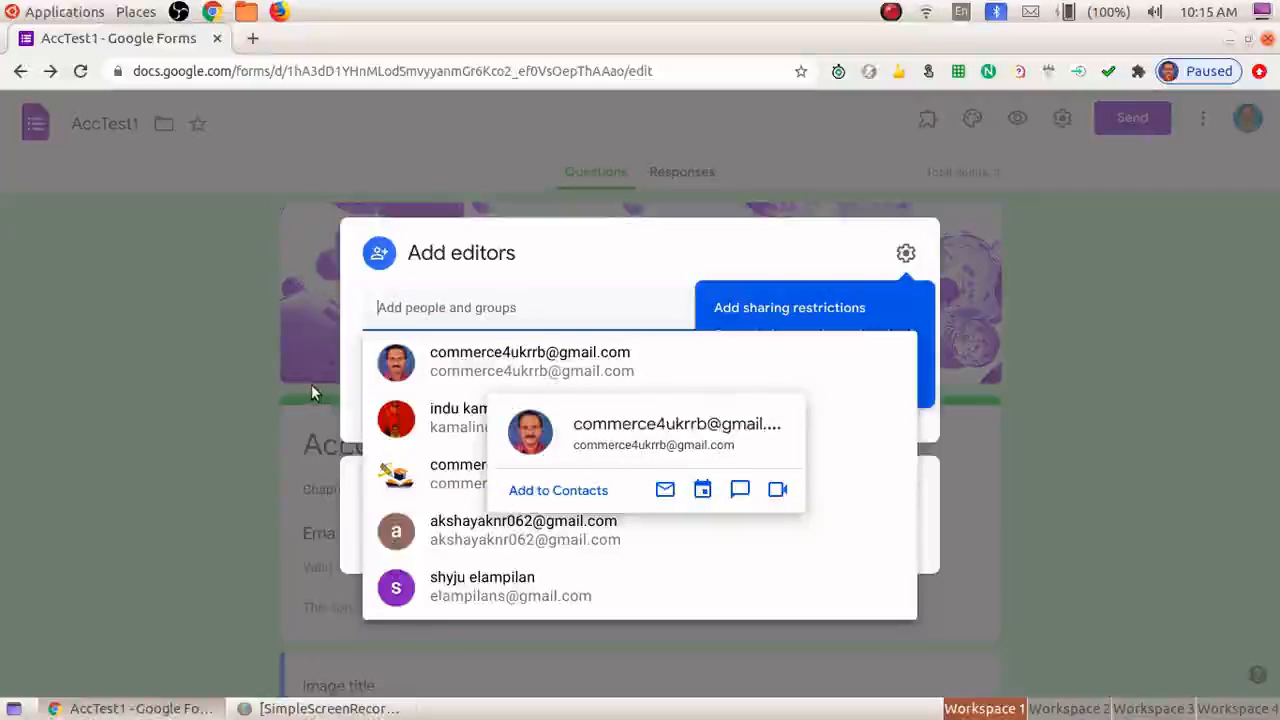
left_click(443, 355)
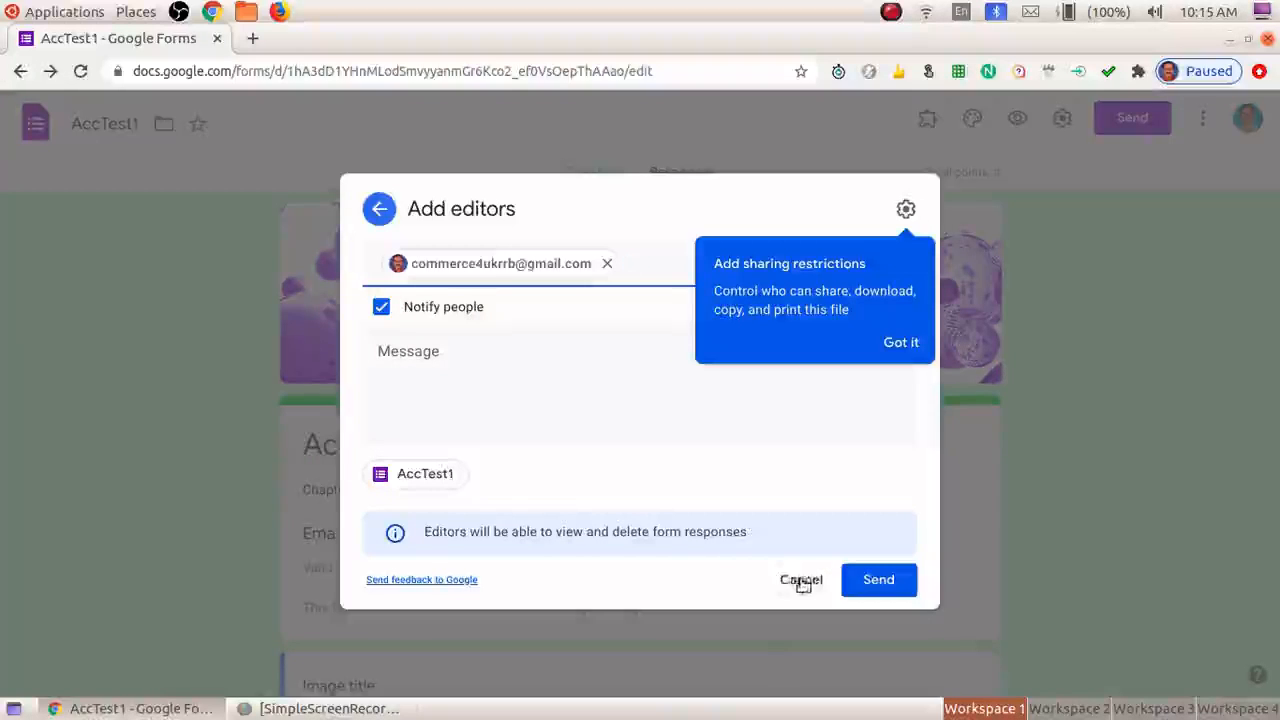
left_click(874, 586)
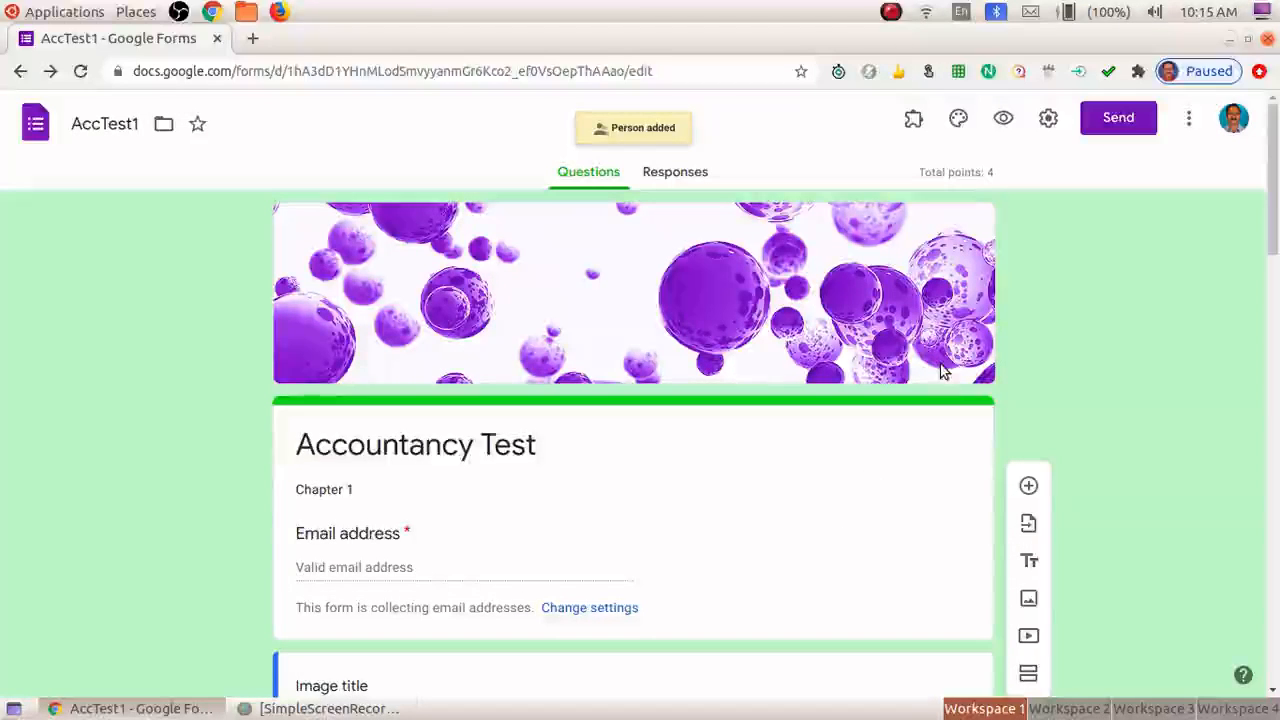
- Change the form's collaborator link access from Restricted to Anyone with the link and finish sharing
left_click(1188, 125)
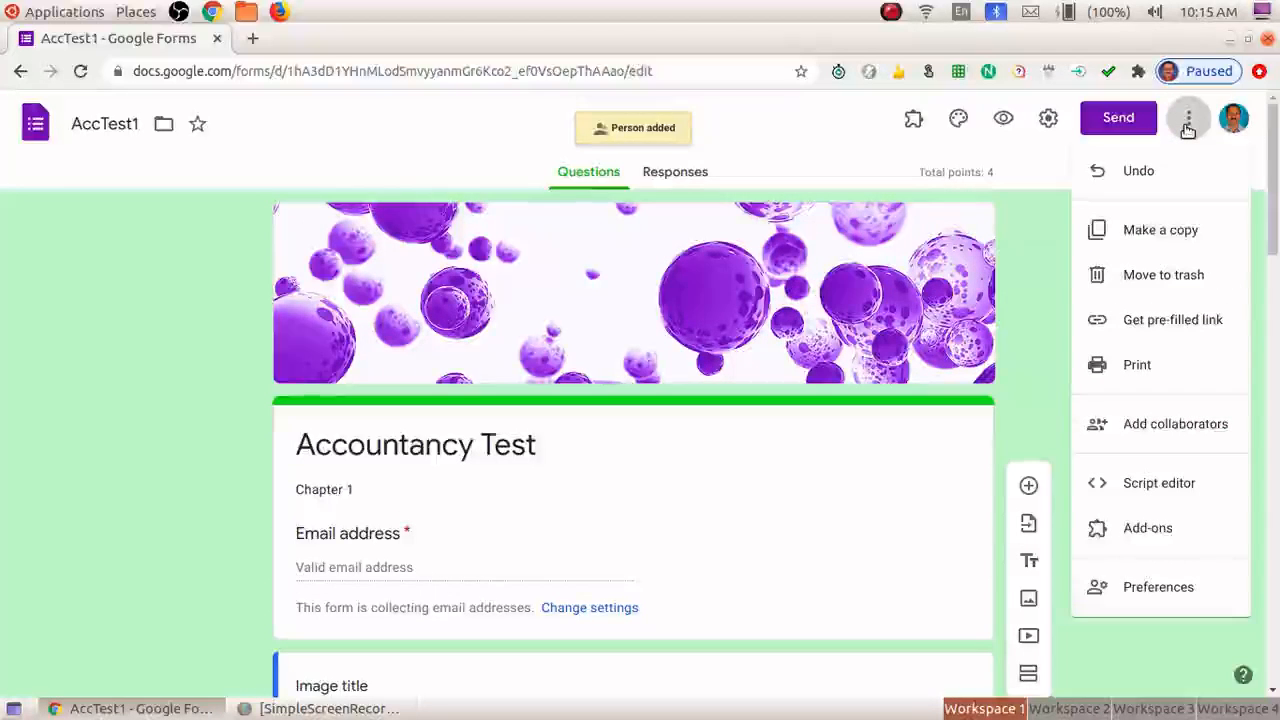
left_click(1172, 431)
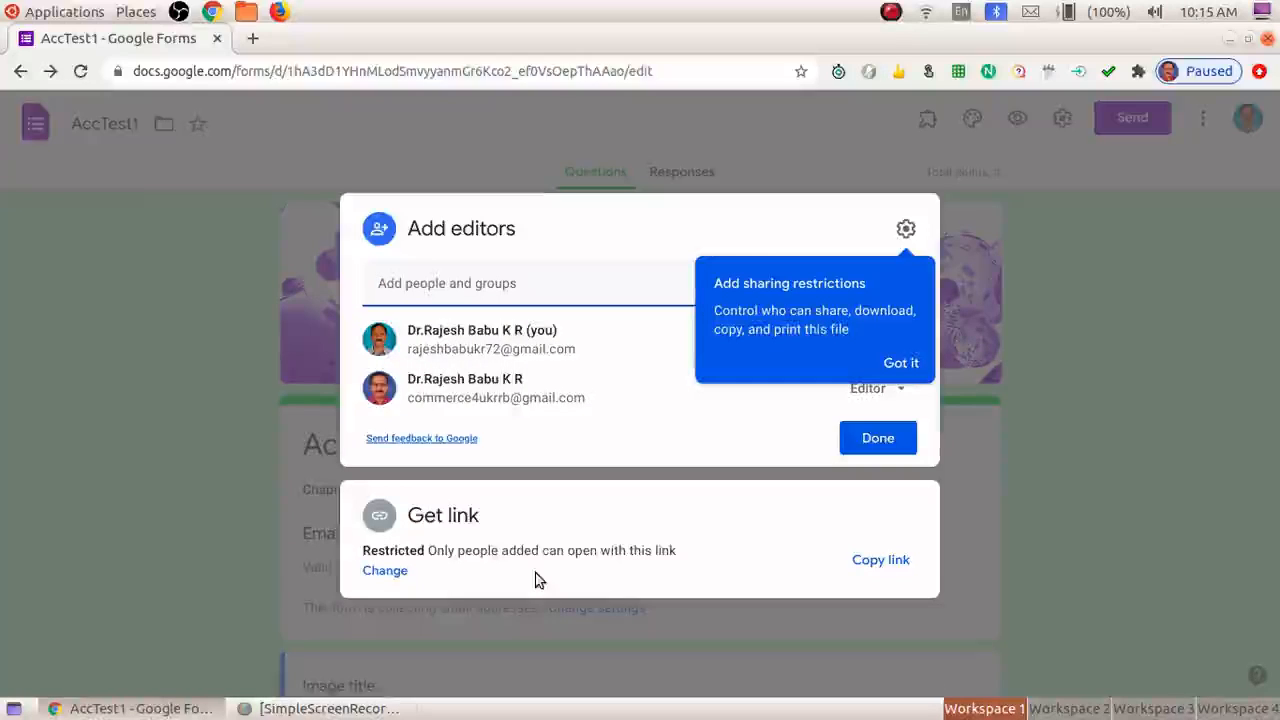
left_click(386, 570)
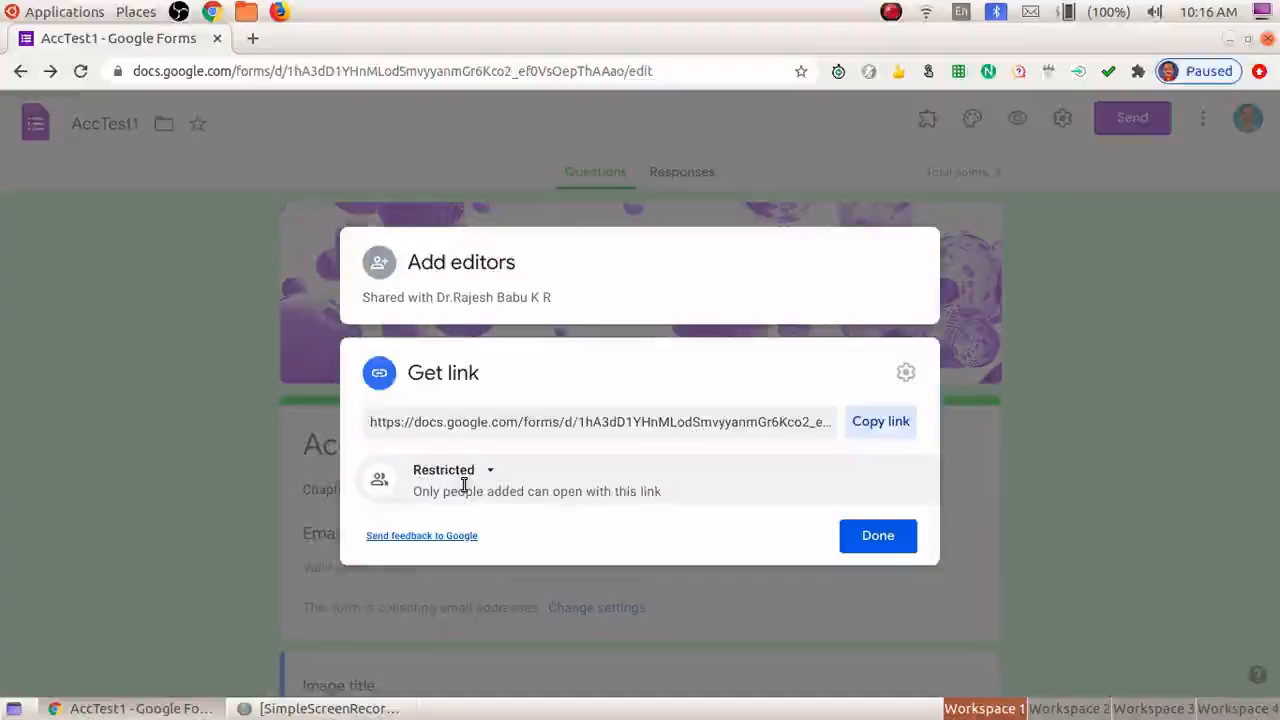
left_click(487, 475)
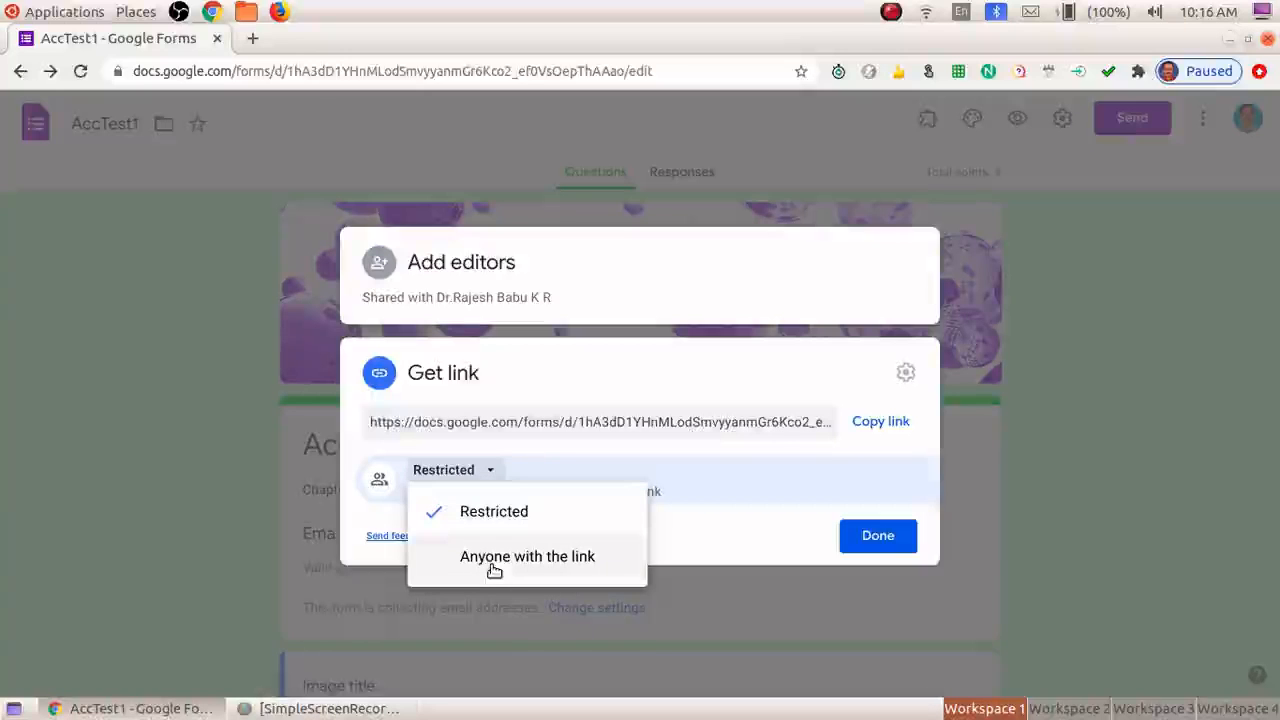
left_click(493, 566)
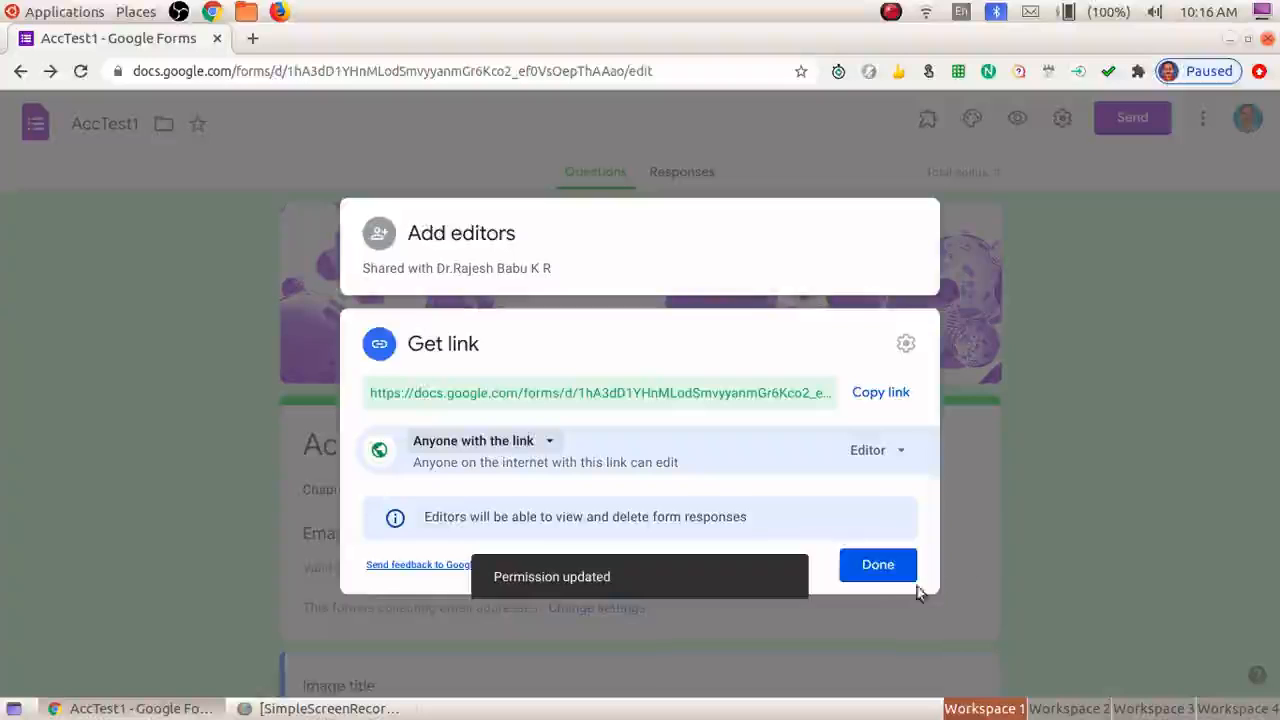
left_click(872, 564)
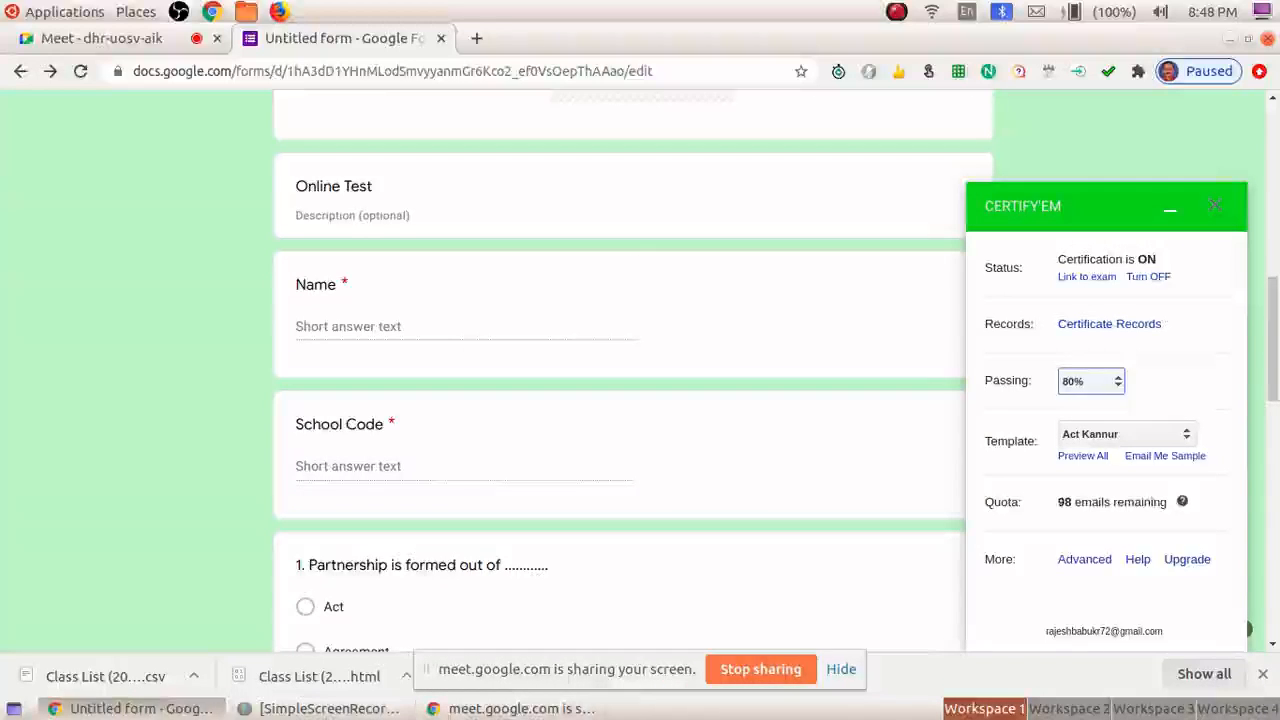
- Rename the untitled form file as AccTest1
scroll(633, 370, "up", 5)
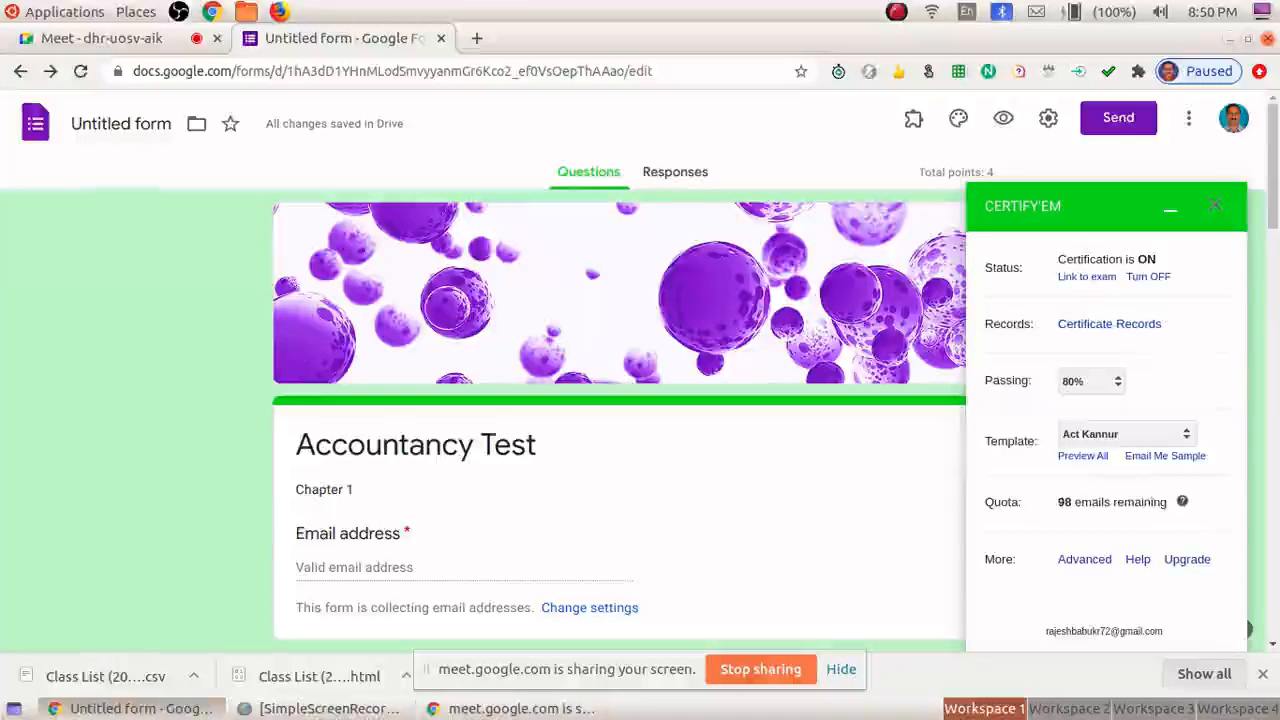
left_click(121, 124)
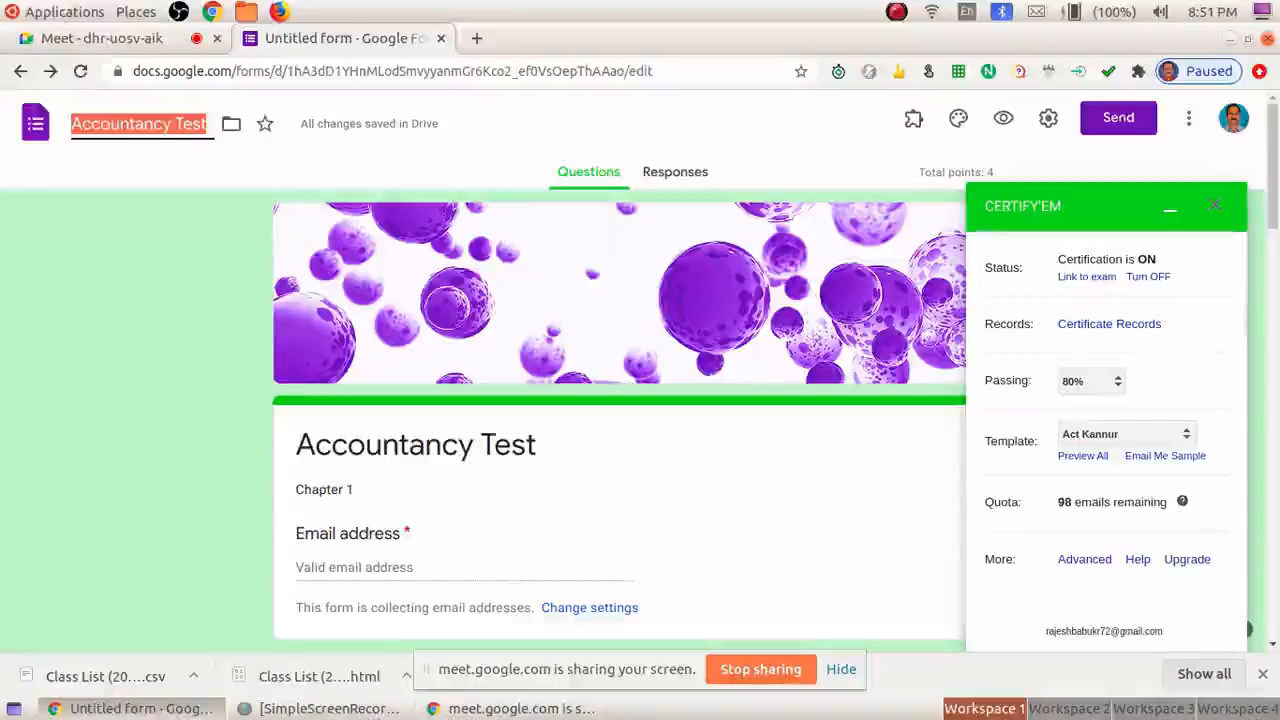
type("Ac")
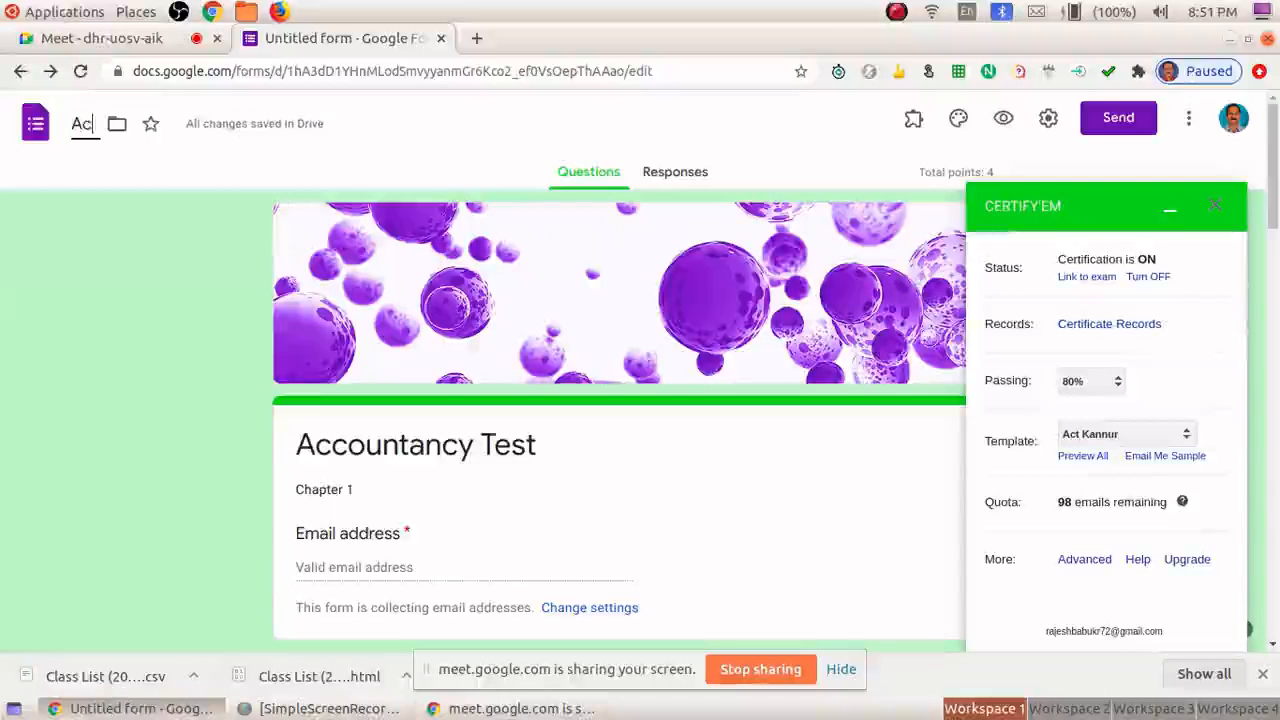
type("cT")
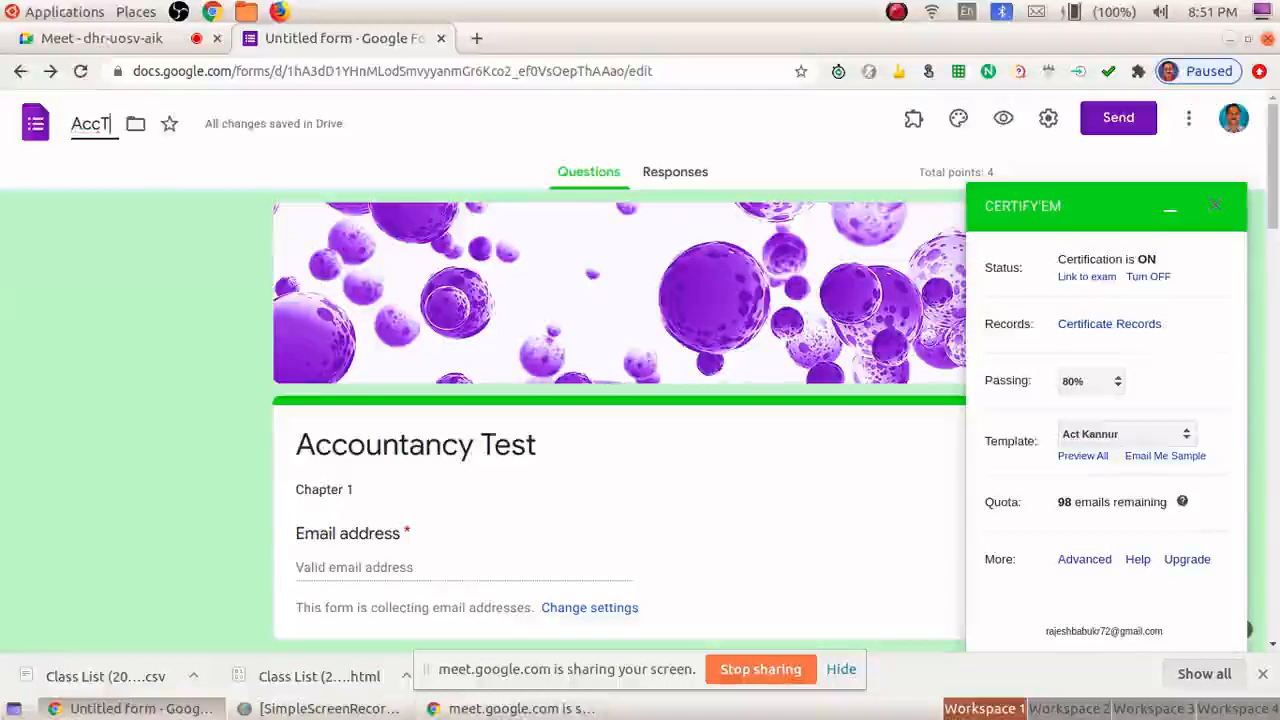
type("est1")
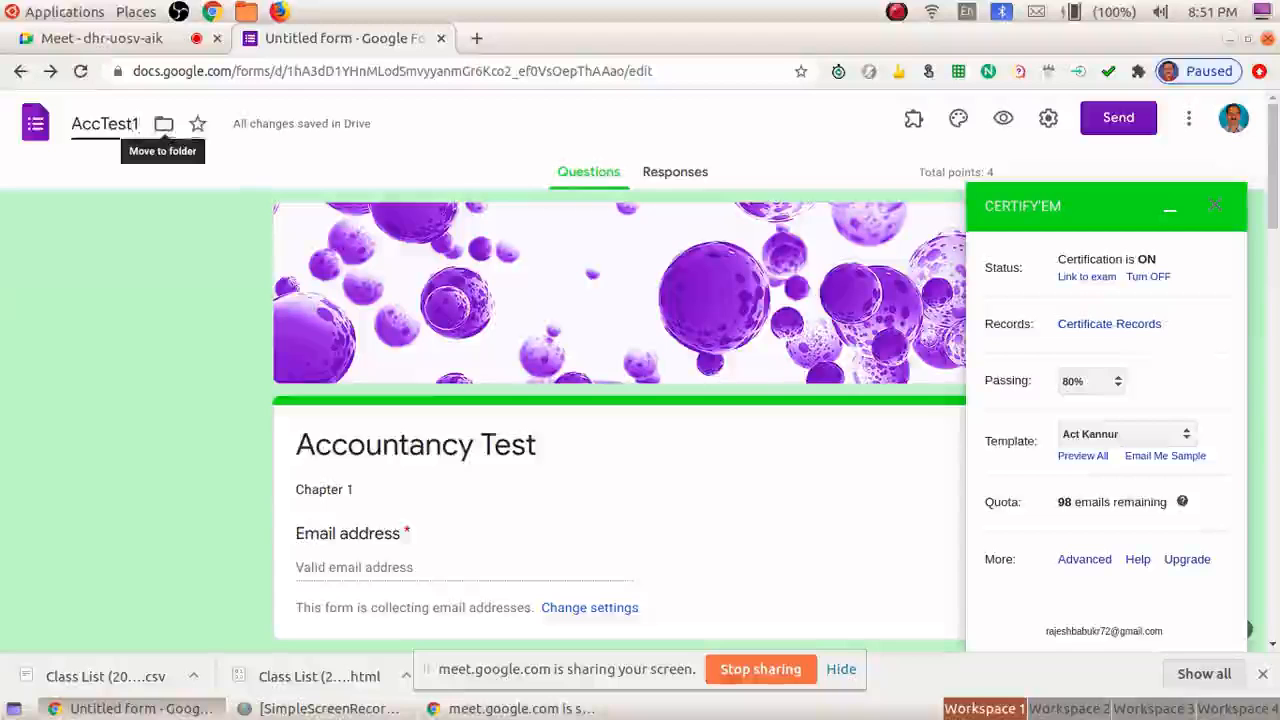
key("Return")
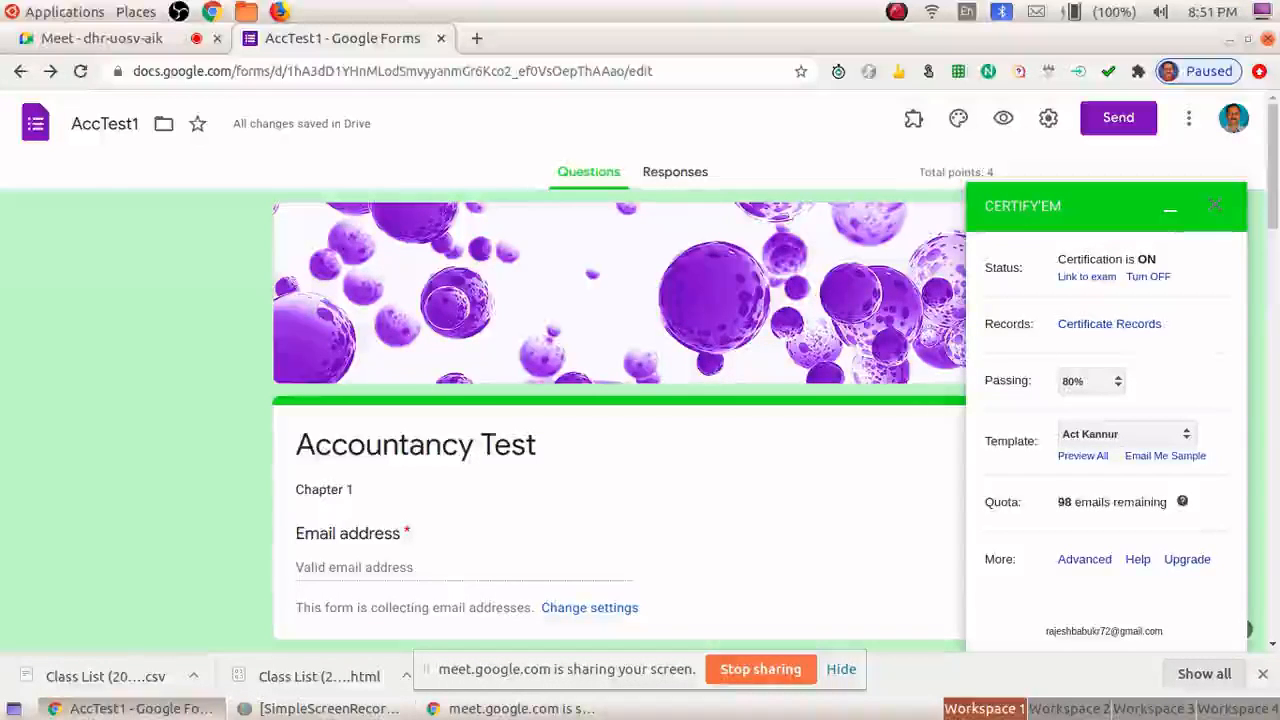
- Generate a shortened URL for sending the AccTest1 form, copy it and leave the send options
left_click(1117, 117)
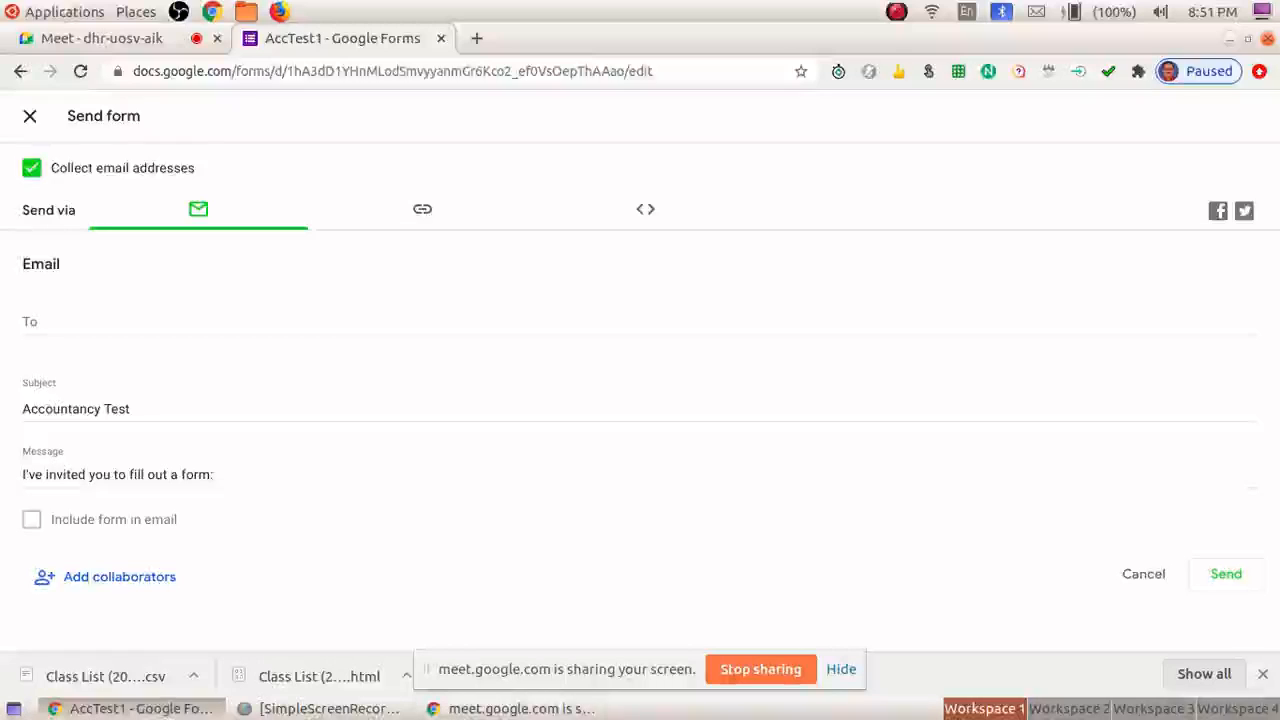
left_click(422, 209)
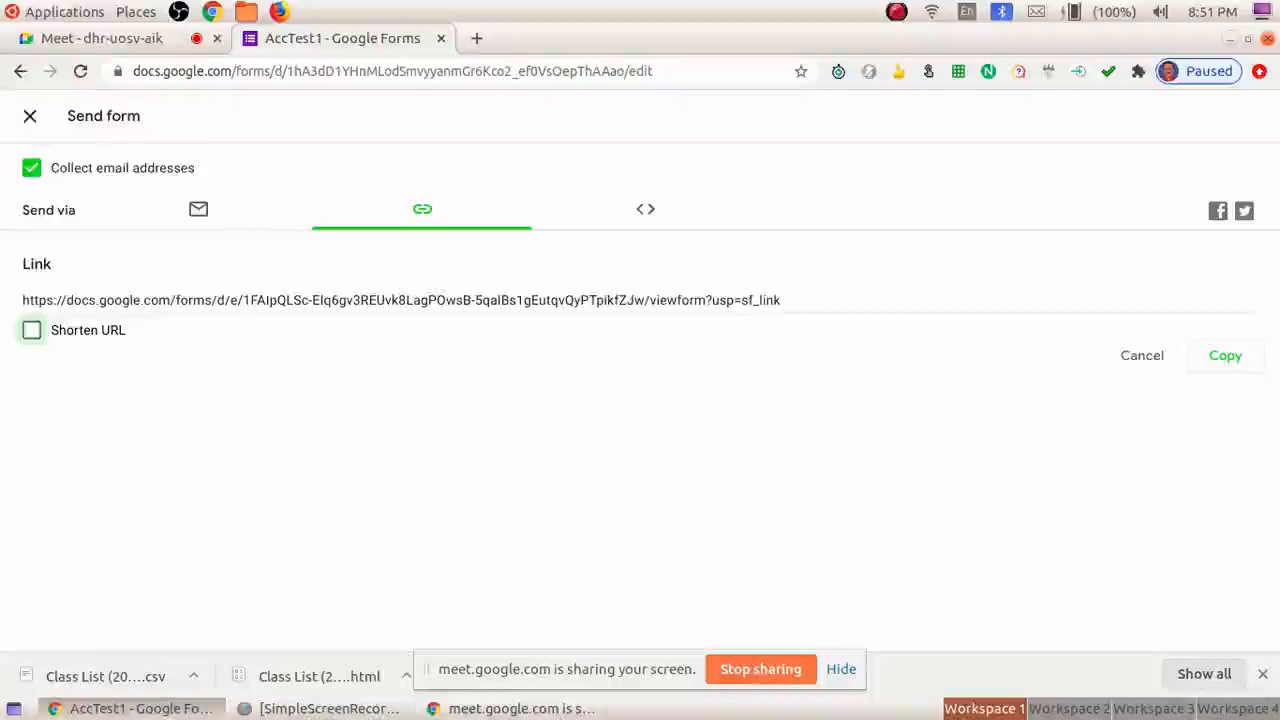
left_click(31, 330)
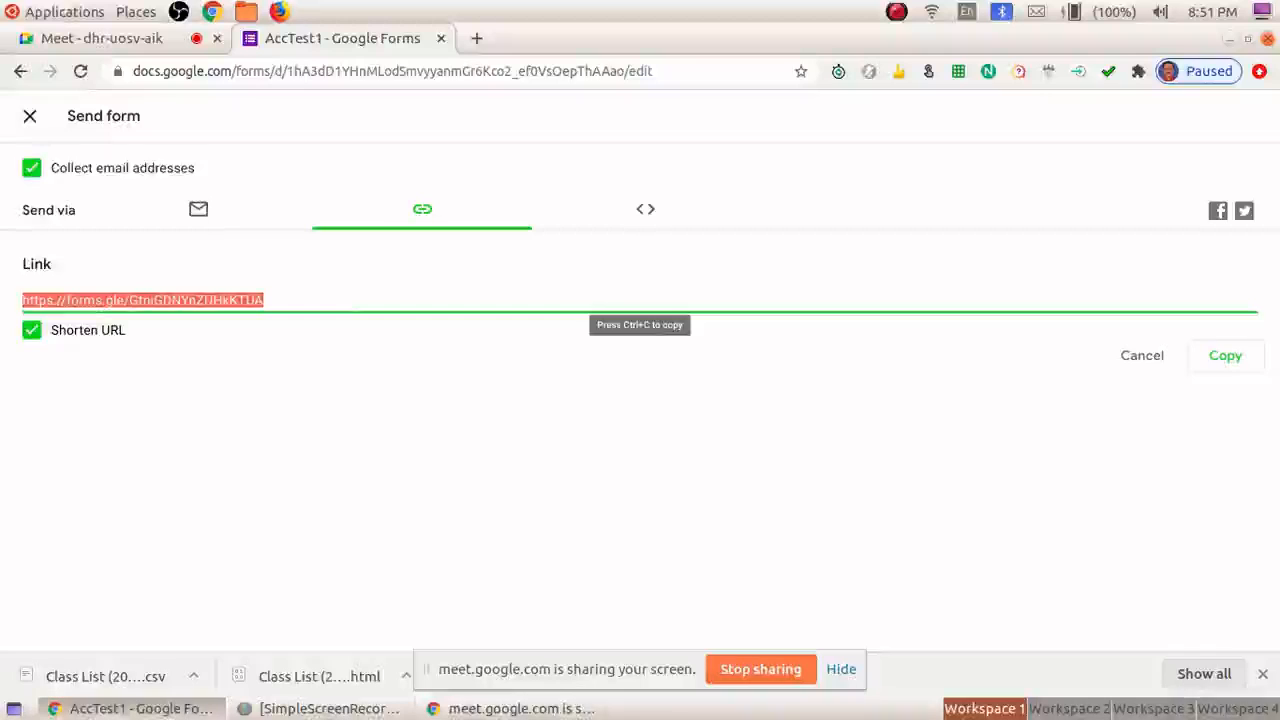
left_click(1225, 355)
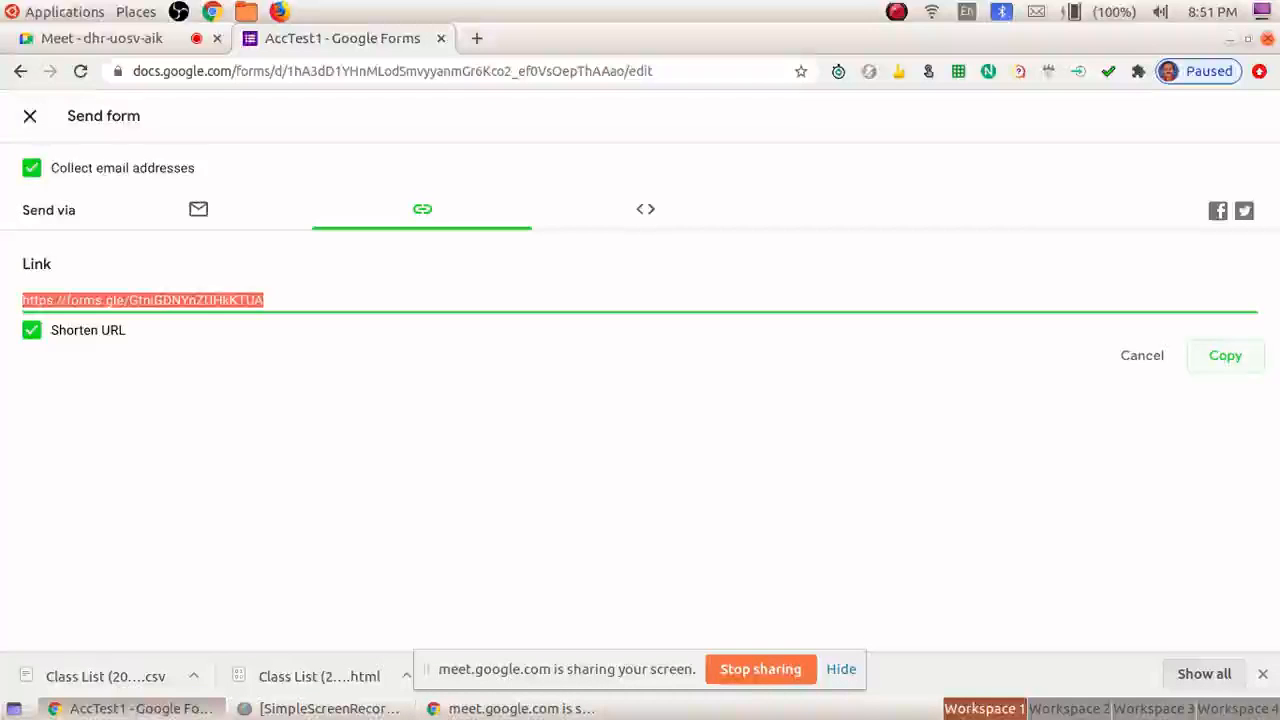
key("Escape")
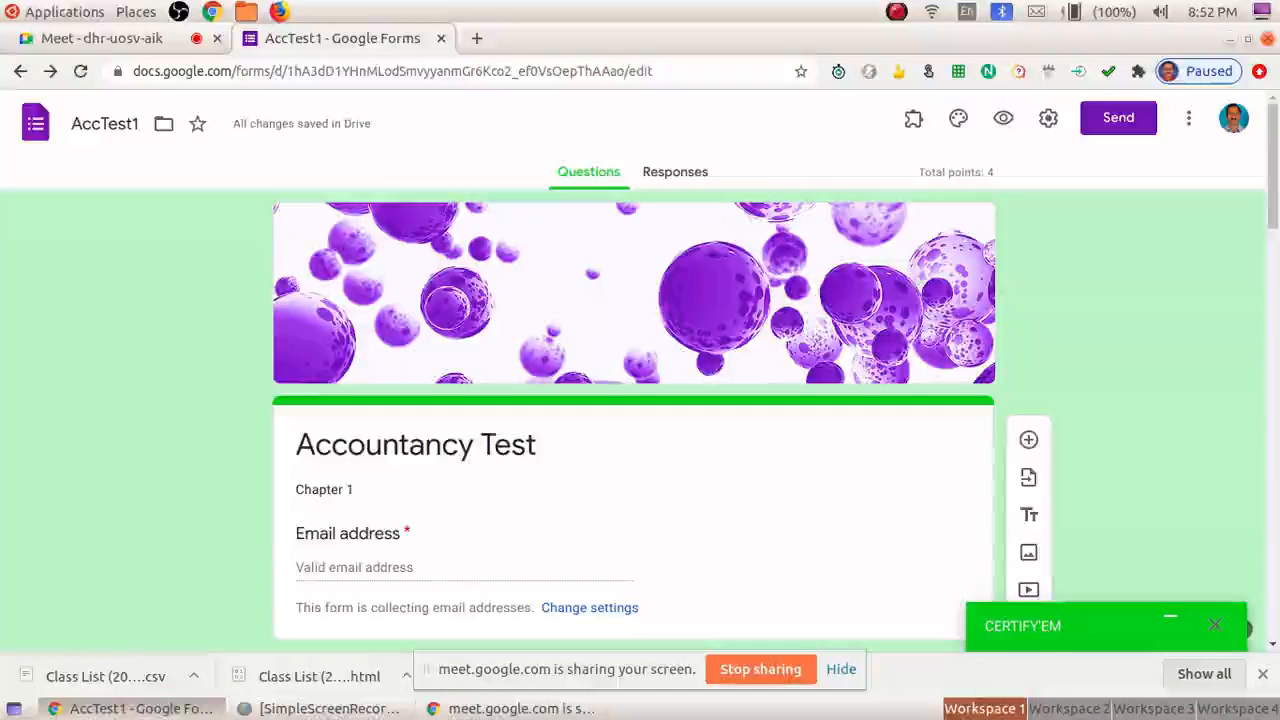
- In the form's responses, stop accepting responses and turn accepting back on
left_click(675, 171)
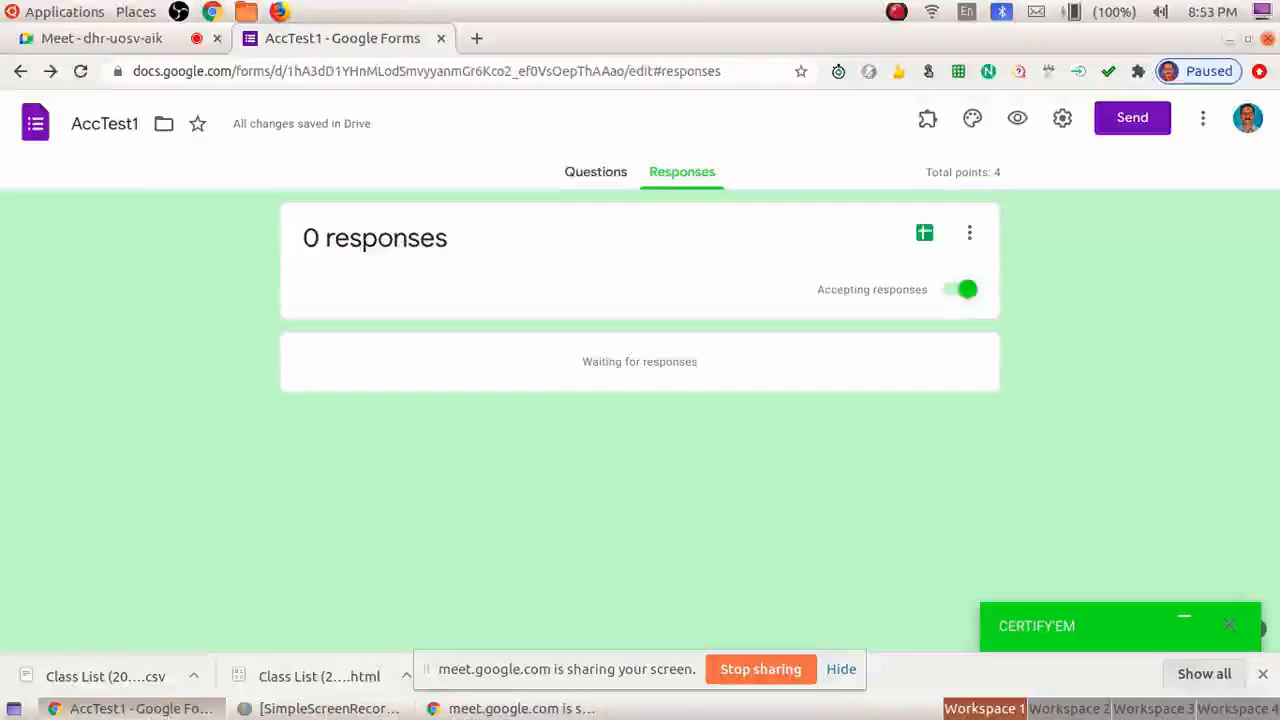
left_click(967, 289)
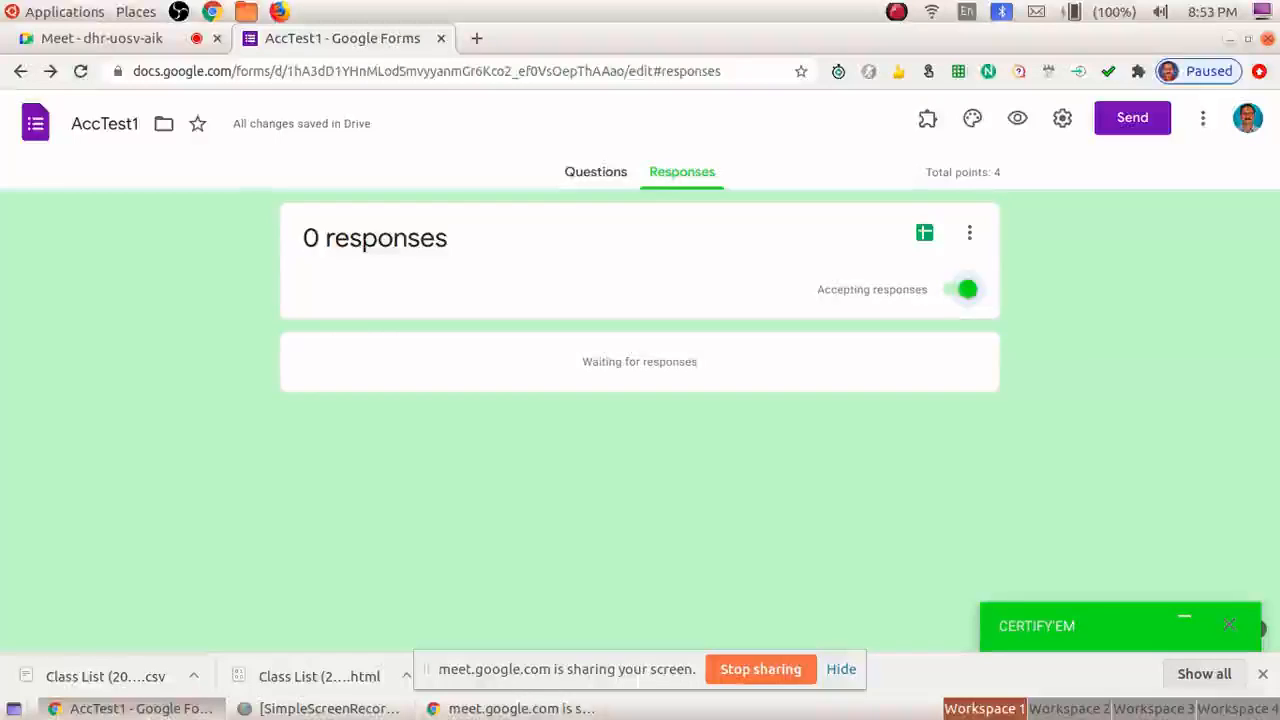
key("space")
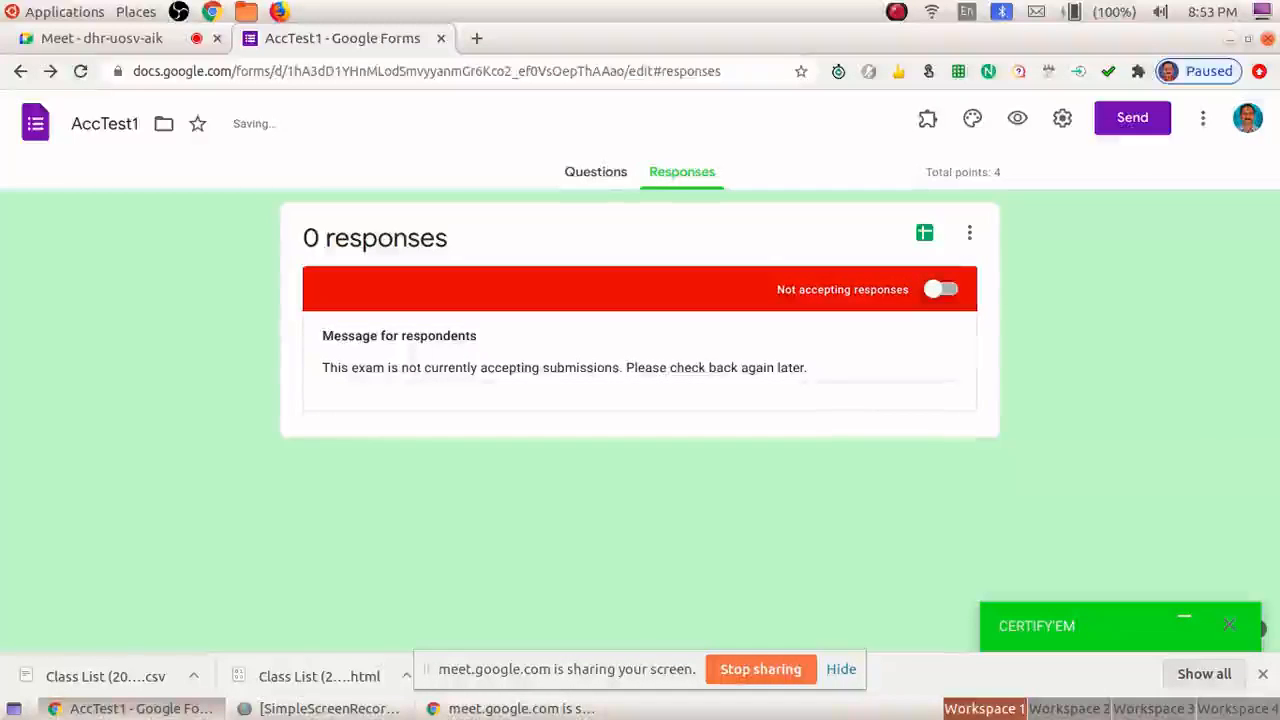
key("space")
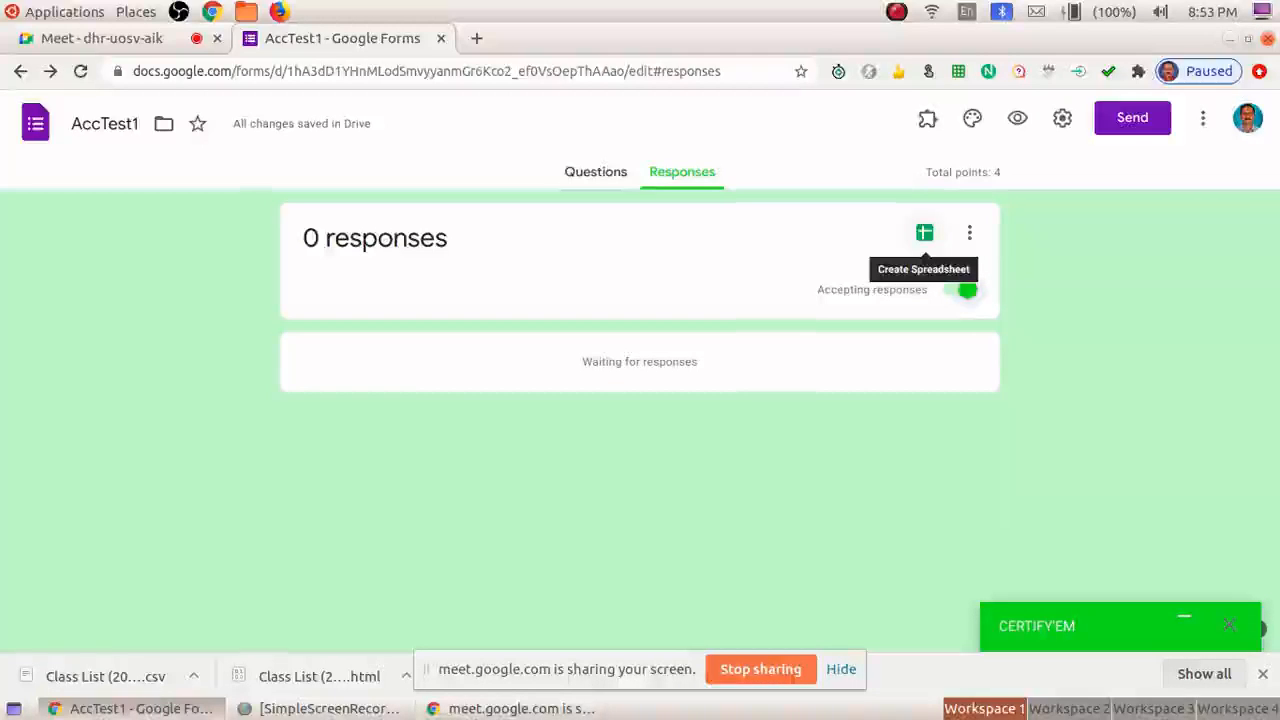
- Create a new spreadsheet named AccTest1 (Responses) as the destination for the form's responses
left_click(924, 232)
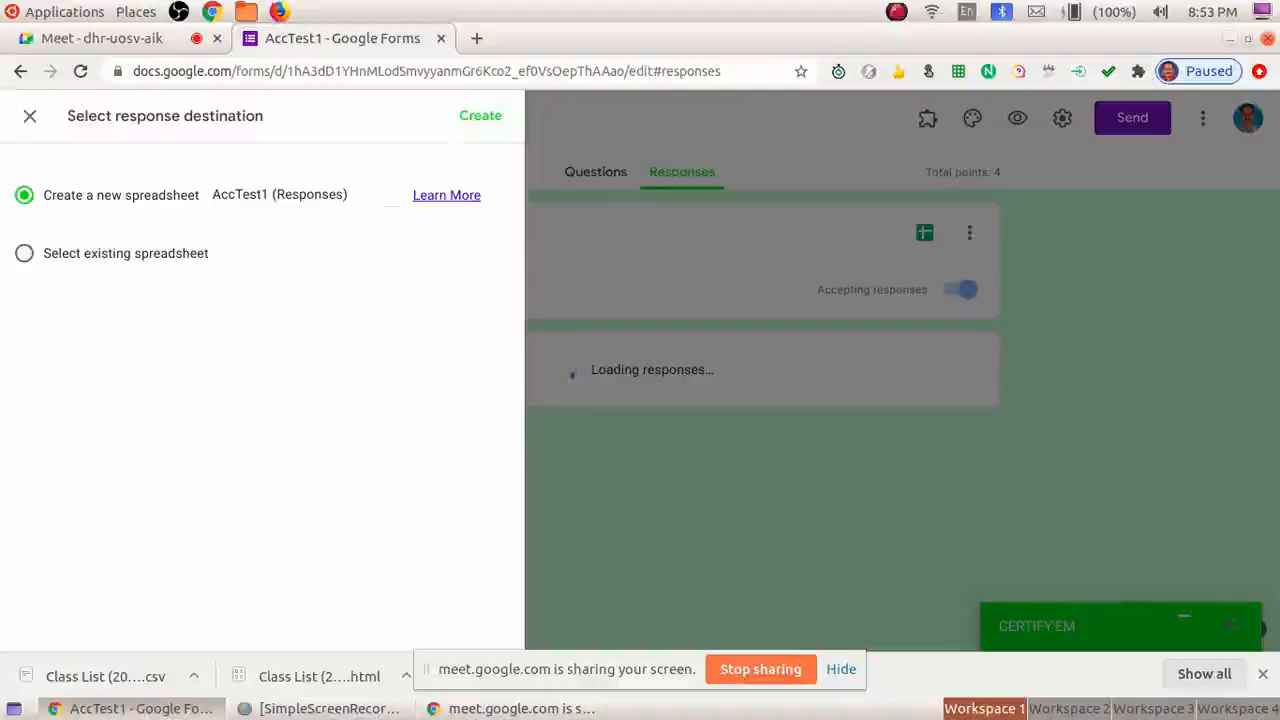
key("Return")
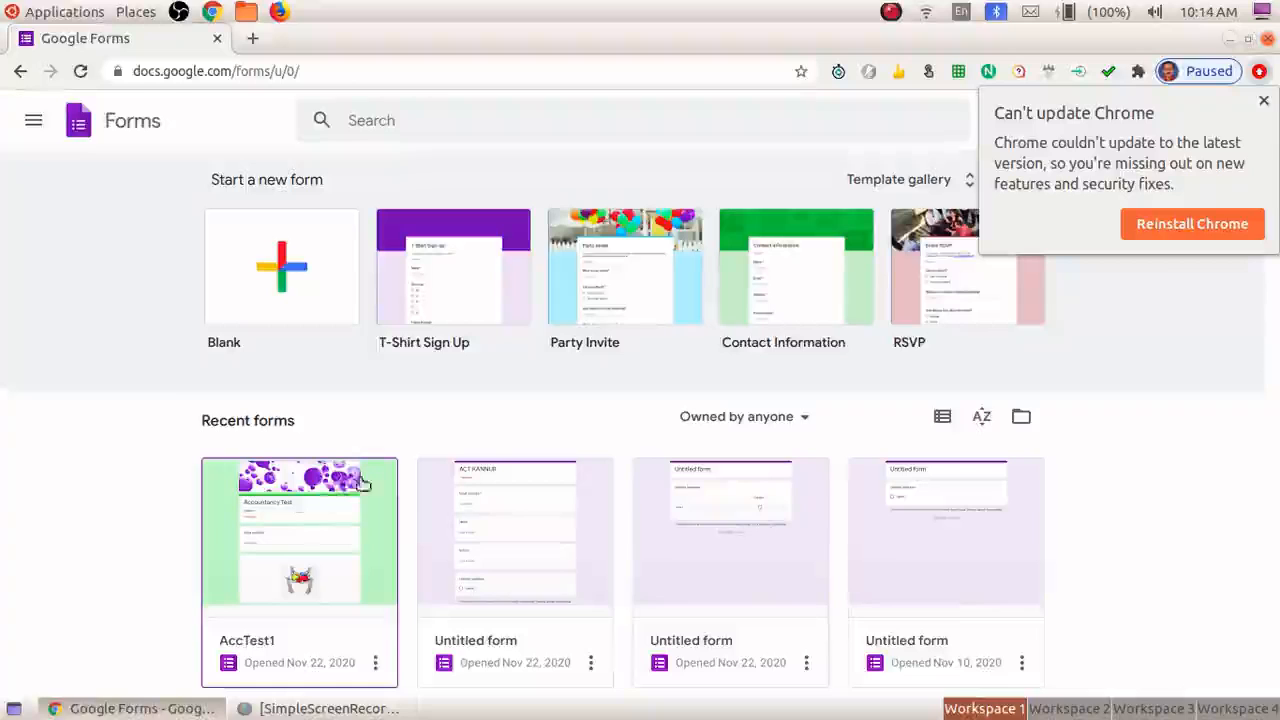
- Open the AccTest1 form from the recent forms and bring up question 2, "Partnership deed include", with its options
left_click(275, 577)
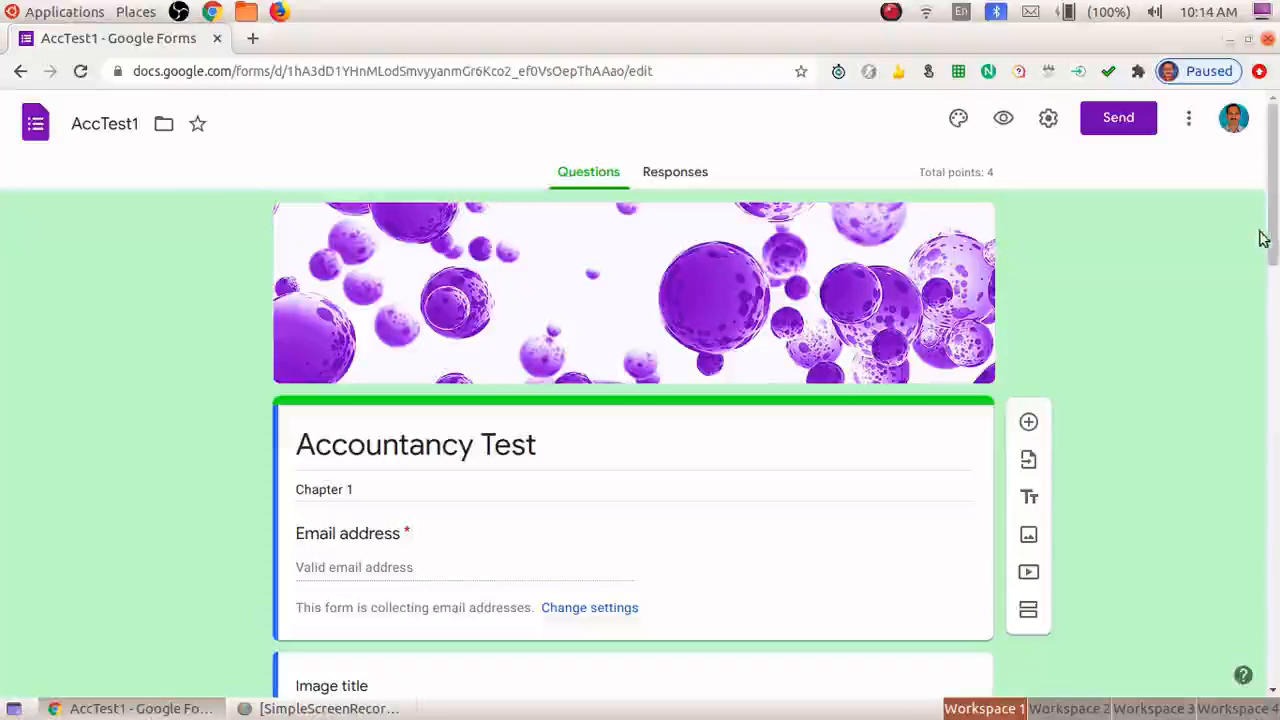
left_click_drag(1276, 240, 1270, 572)
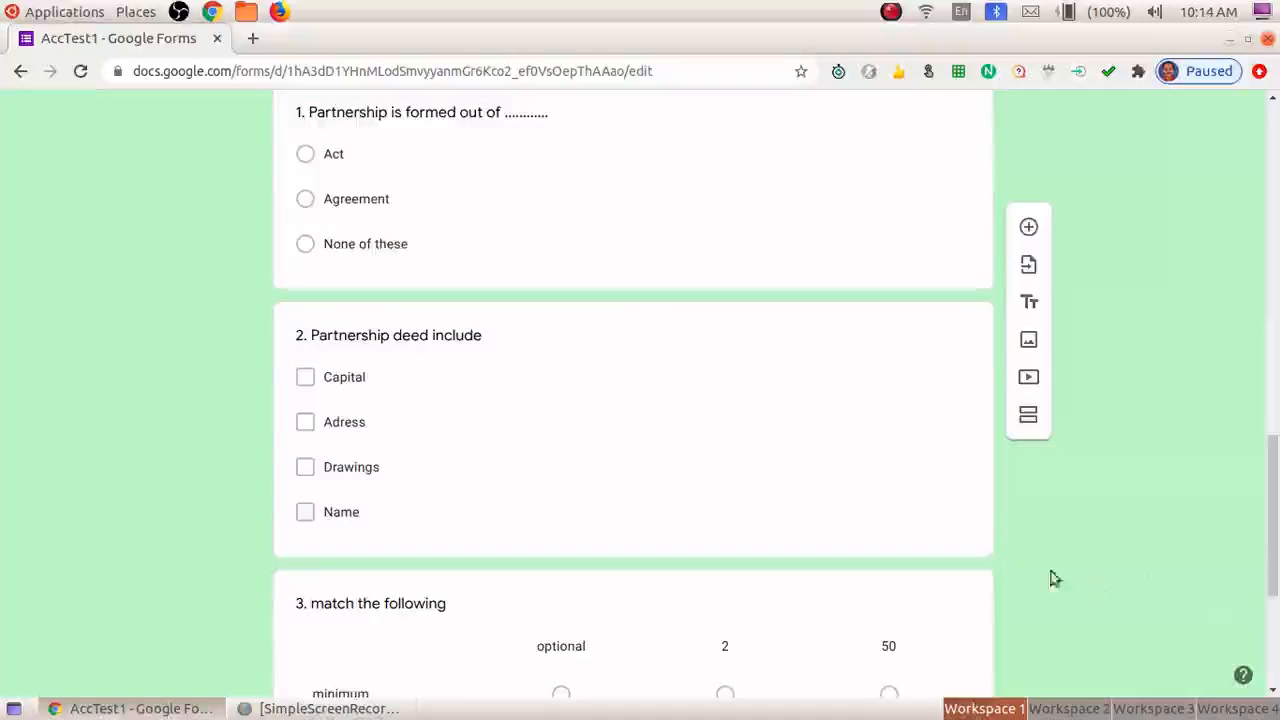
left_click(836, 382)
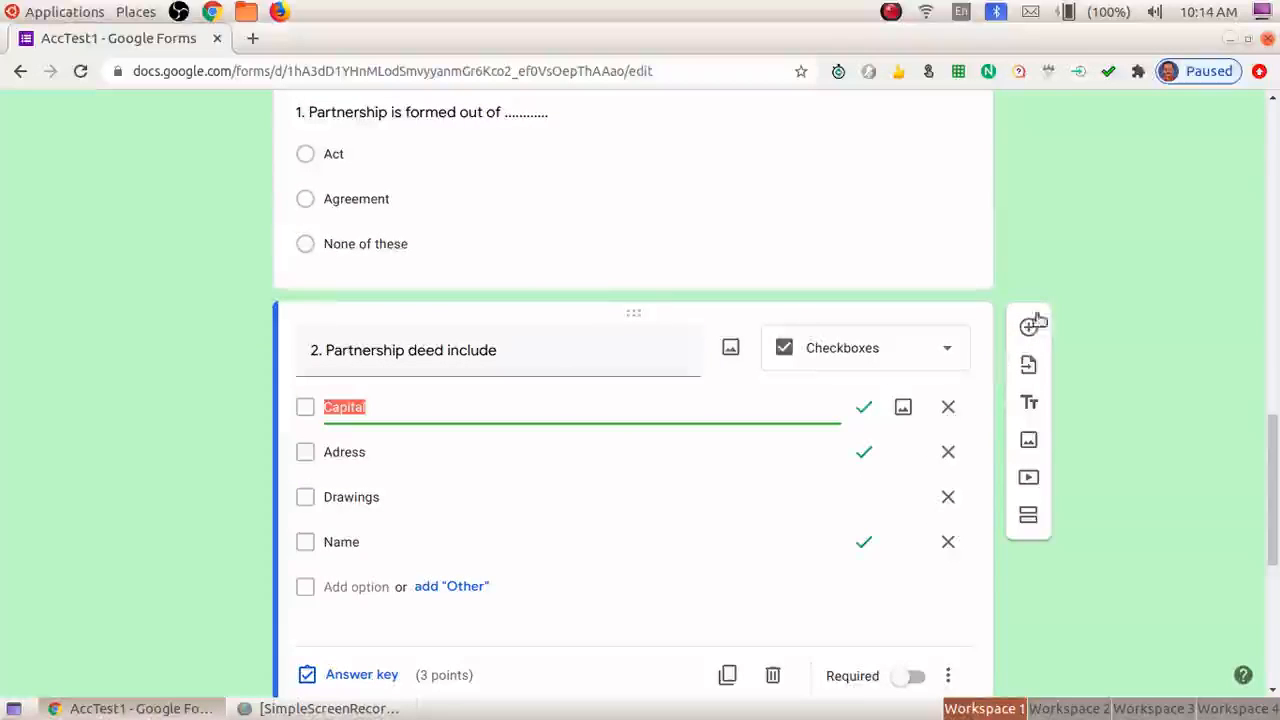
left_click(1136, 302)
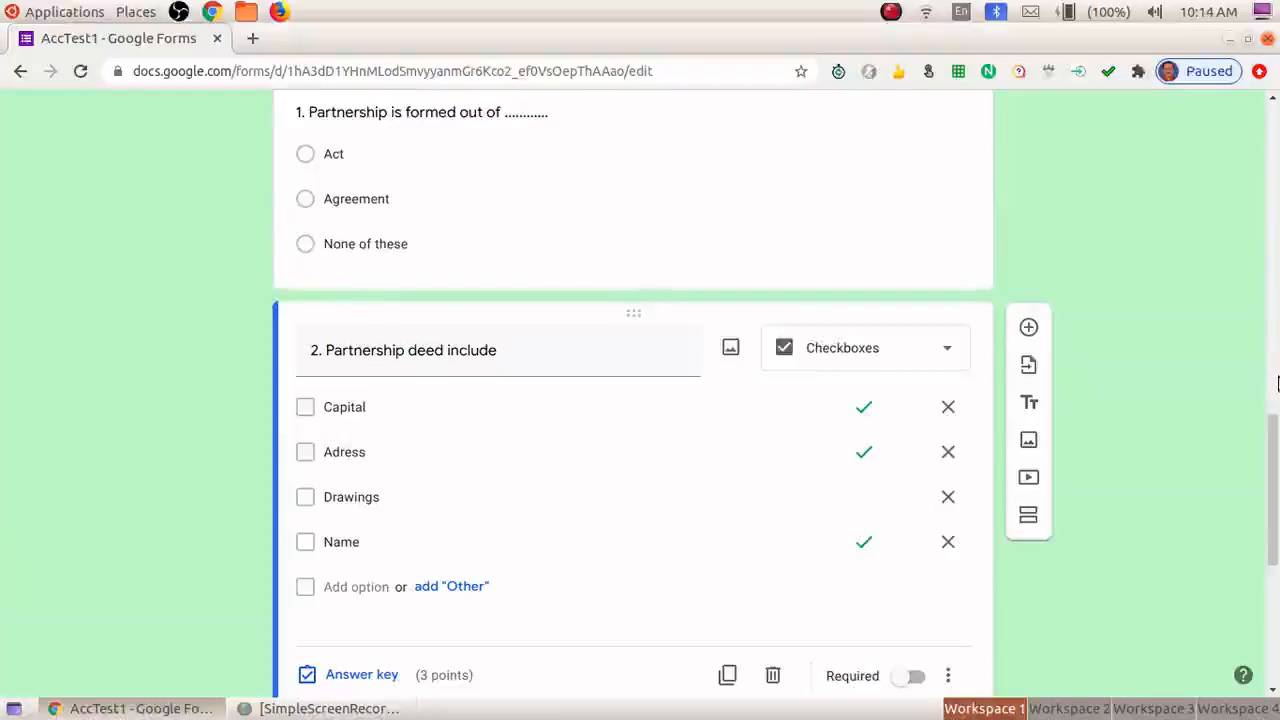